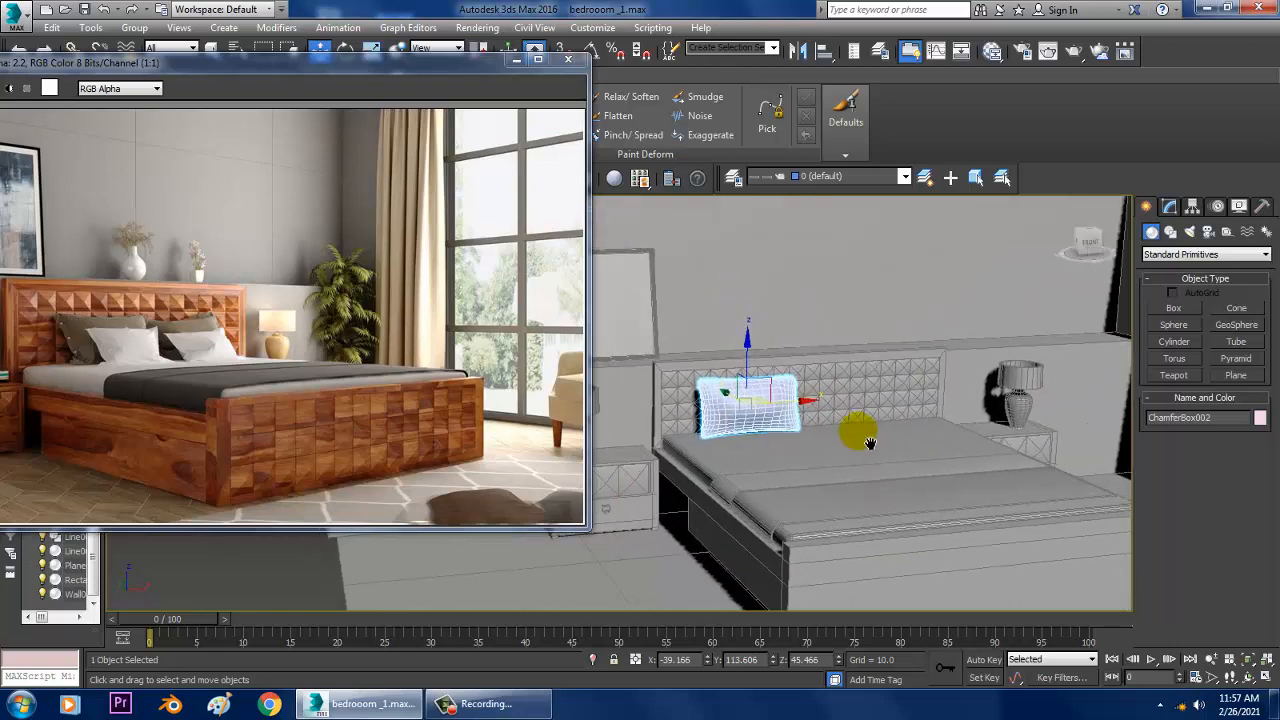
Step: Clone the pillow as one independent copy along the X axis to the right side of the bed
{"action": "scroll", "coordinate": [866, 441], "scroll_direction": "up", "scroll_amount": 3}
{"action": "scroll", "coordinate": [816, 422], "scroll_direction": "up", "scroll_amount": 3}
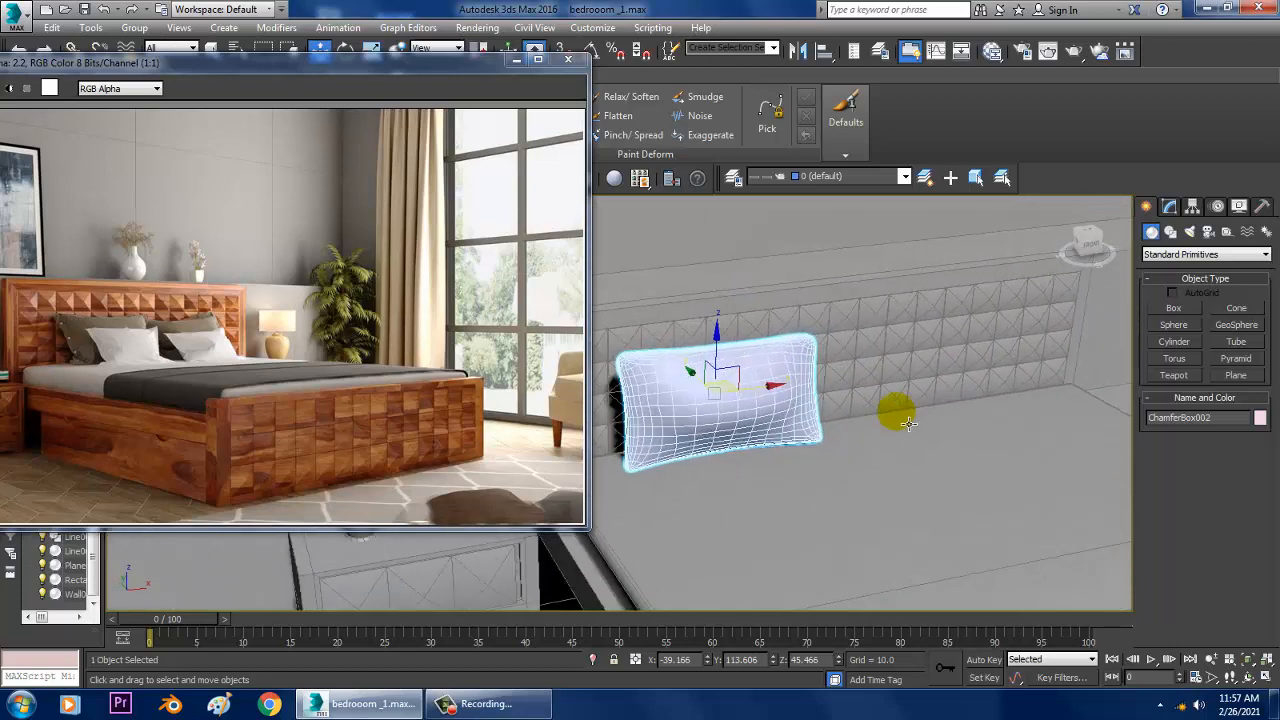
{"action": "middle_click_drag", "start_coordinate": [957, 386], "coordinate": [920, 465], "text": "alt"}
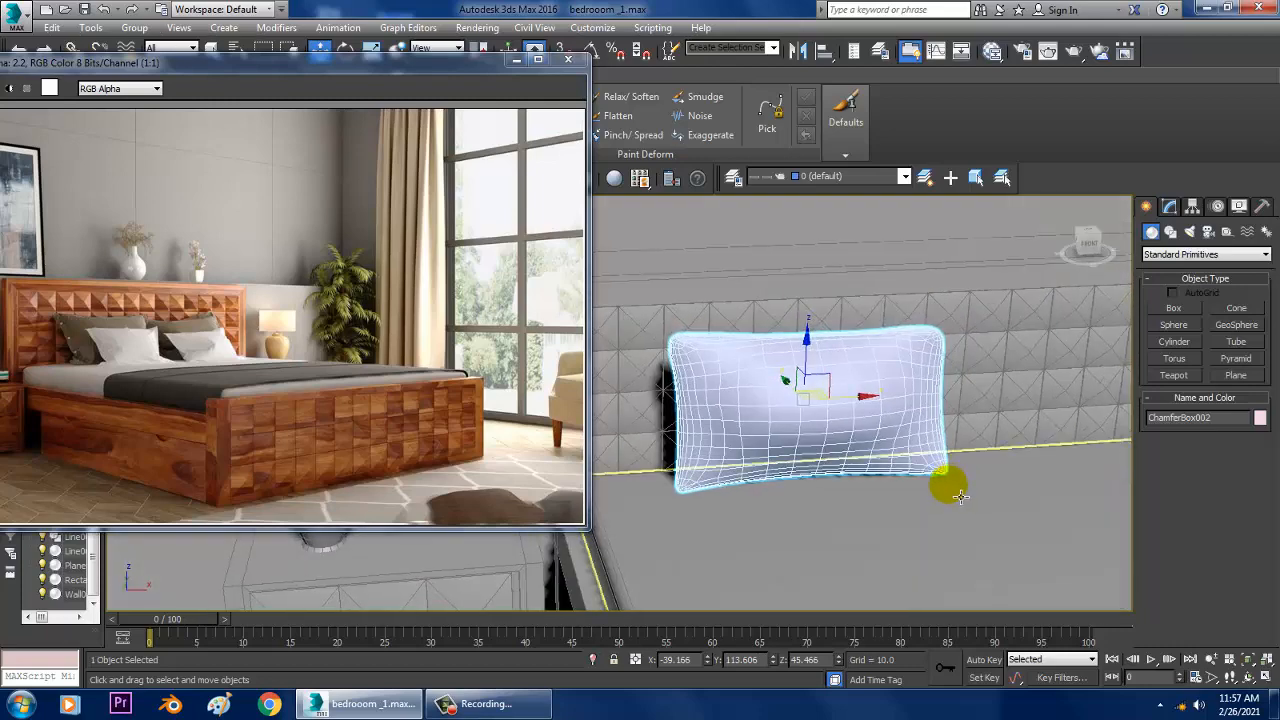
{"action": "middle_click_drag", "start_coordinate": [831, 449], "coordinate": [779, 422], "text": "alt"}
{"action": "key", "text": "w"}
{"action": "key", "text": "w"}
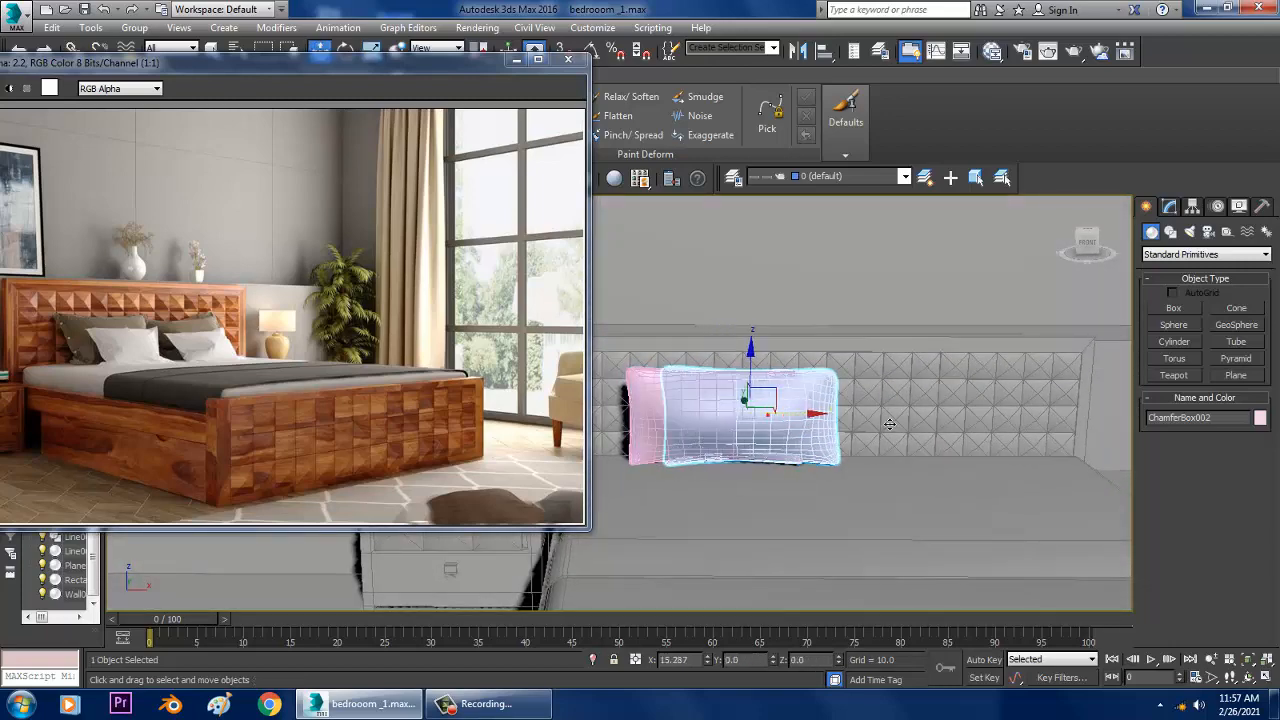
{"action": "left_click_drag", "start_coordinate": [1014, 420], "coordinate": [1005, 418], "text": "shift"}
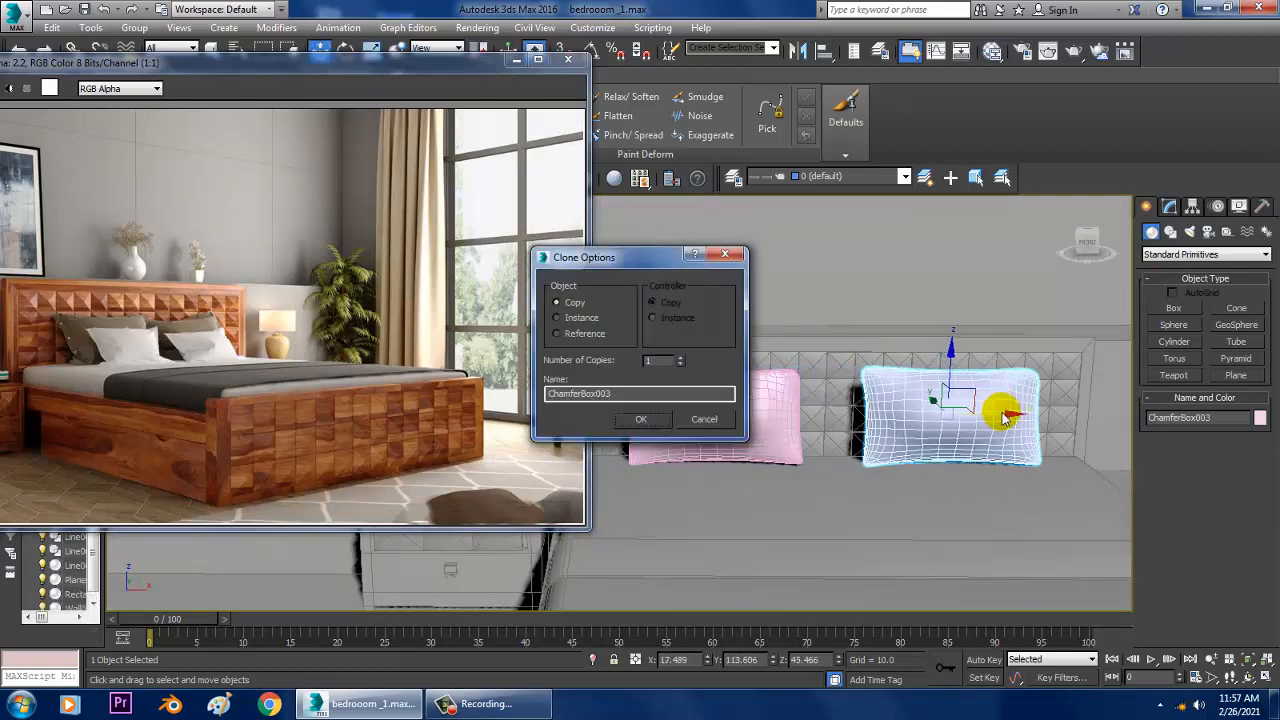
{"action": "left_click", "coordinate": [643, 420]}
Step: Move the reference image clear of the sculpting tools and smooth the copied right pillow with the Relax/Soften brush
{"action": "mouse_move", "coordinate": [908, 380]}
{"action": "middle_mouse_down", "text": "alt"}
{"action": "mouse_move", "coordinate": [860, 384]}
{"action": "mouse_move", "coordinate": [929, 377]}
{"action": "mouse_move", "coordinate": [995, 418]}
{"action": "mouse_move", "coordinate": [929, 398]}
{"action": "mouse_move", "coordinate": [875, 417]}
{"action": "mouse_move", "coordinate": [893, 432]}
{"action": "mouse_move", "coordinate": [800, 420]}
{"action": "mouse_move", "coordinate": [891, 403]}
{"action": "mouse_move", "coordinate": [926, 355]}
{"action": "middle_mouse_up", "text": "alt"}
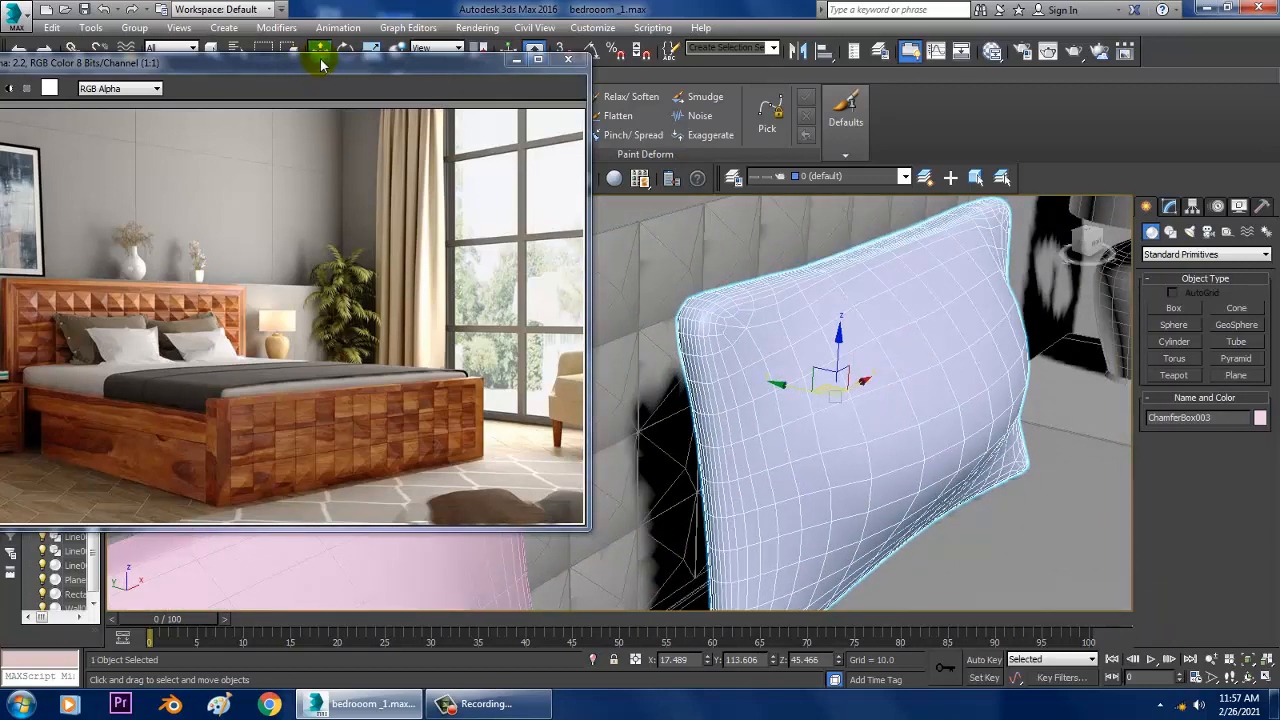
{"action": "left_click_drag", "start_coordinate": [320, 65], "coordinate": [293, 263]}
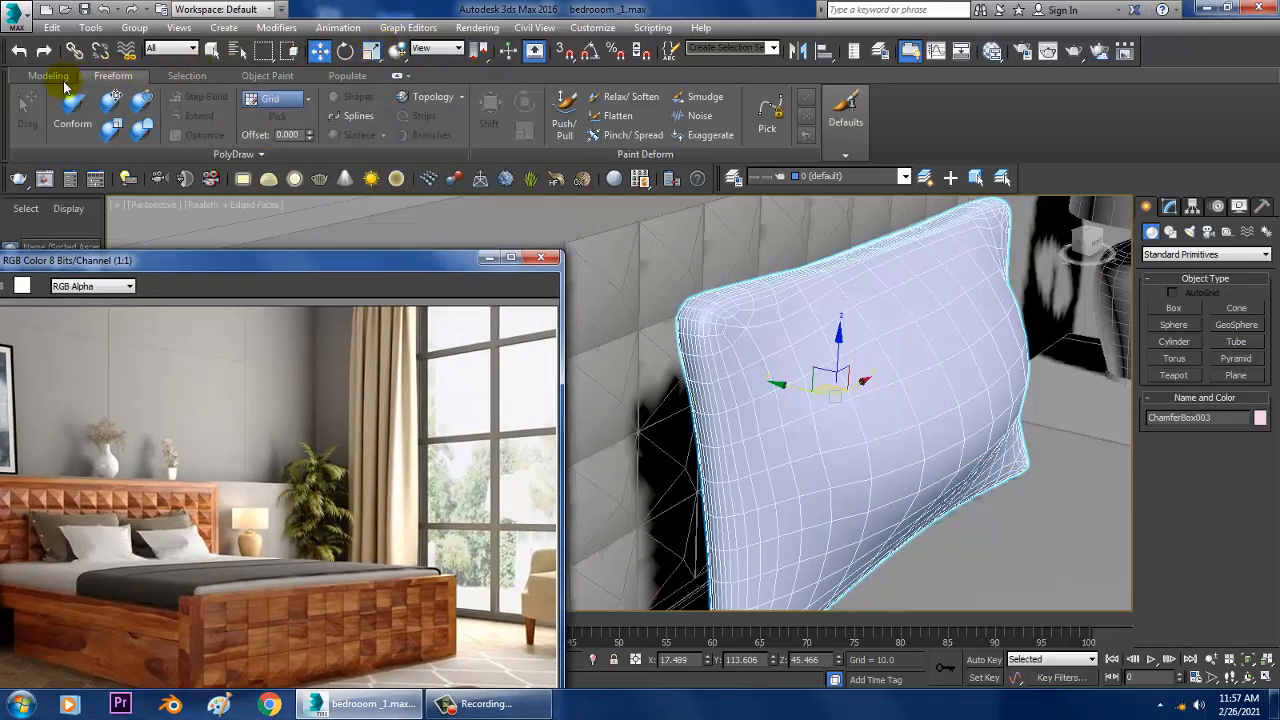
{"action": "left_click", "coordinate": [636, 97]}
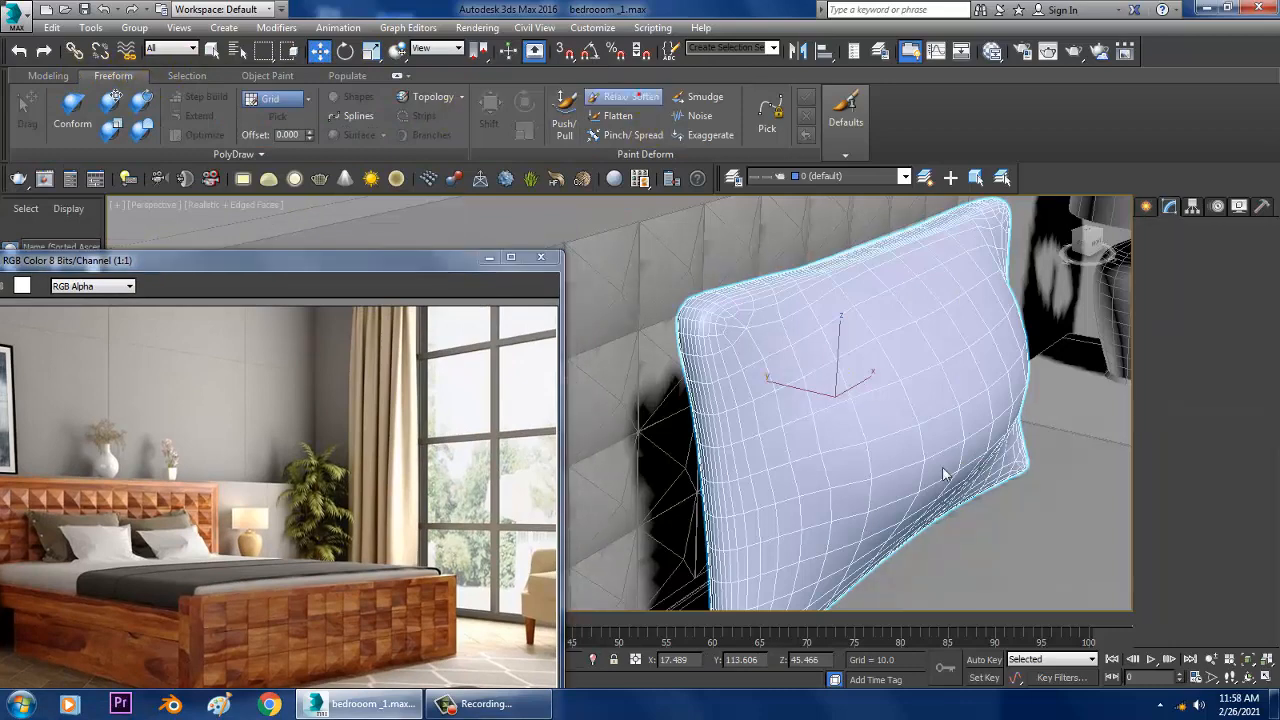
{"action": "left_click_drag", "start_coordinate": [909, 464], "coordinate": [848, 430]}
{"action": "mouse_move", "coordinate": [854, 346]}
{"action": "left_mouse_down"}
{"action": "mouse_move", "coordinate": [1014, 371]}
{"action": "mouse_move", "coordinate": [1015, 352]}
{"action": "left_mouse_up"}
{"action": "middle_click_drag", "start_coordinate": [972, 400], "coordinate": [1045, 352], "text": "alt"}
{"action": "key", "text": "w"}
Step: Select the left pillow and smooth its front surface and edges with the Relax/Soften brush
{"action": "middle_click_drag", "start_coordinate": [772, 357], "coordinate": [830, 335]}
{"action": "left_click", "coordinate": [809, 449]}
{"action": "scroll", "coordinate": [809, 449], "scroll_direction": "down", "scroll_amount": 3}
{"action": "middle_click_drag", "start_coordinate": [809, 449], "coordinate": [835, 360], "text": "alt"}
{"action": "left_click", "coordinate": [622, 100]}
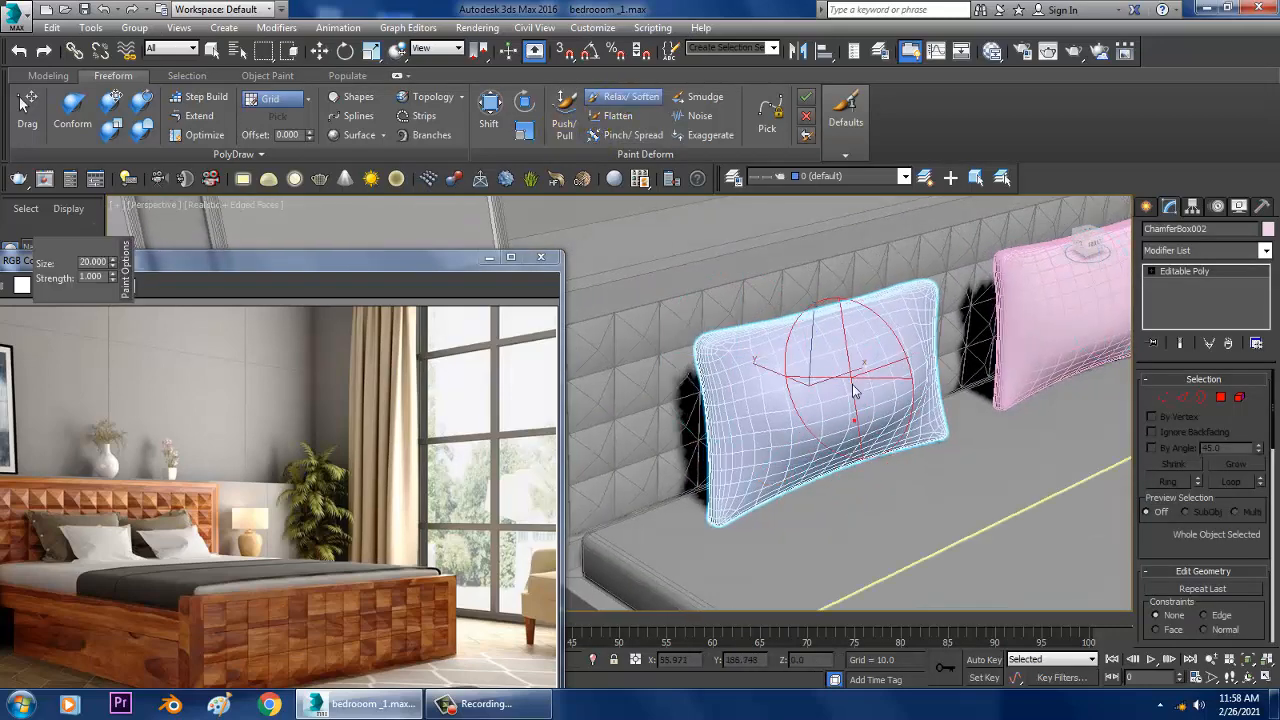
{"action": "left_click", "coordinate": [820, 405]}
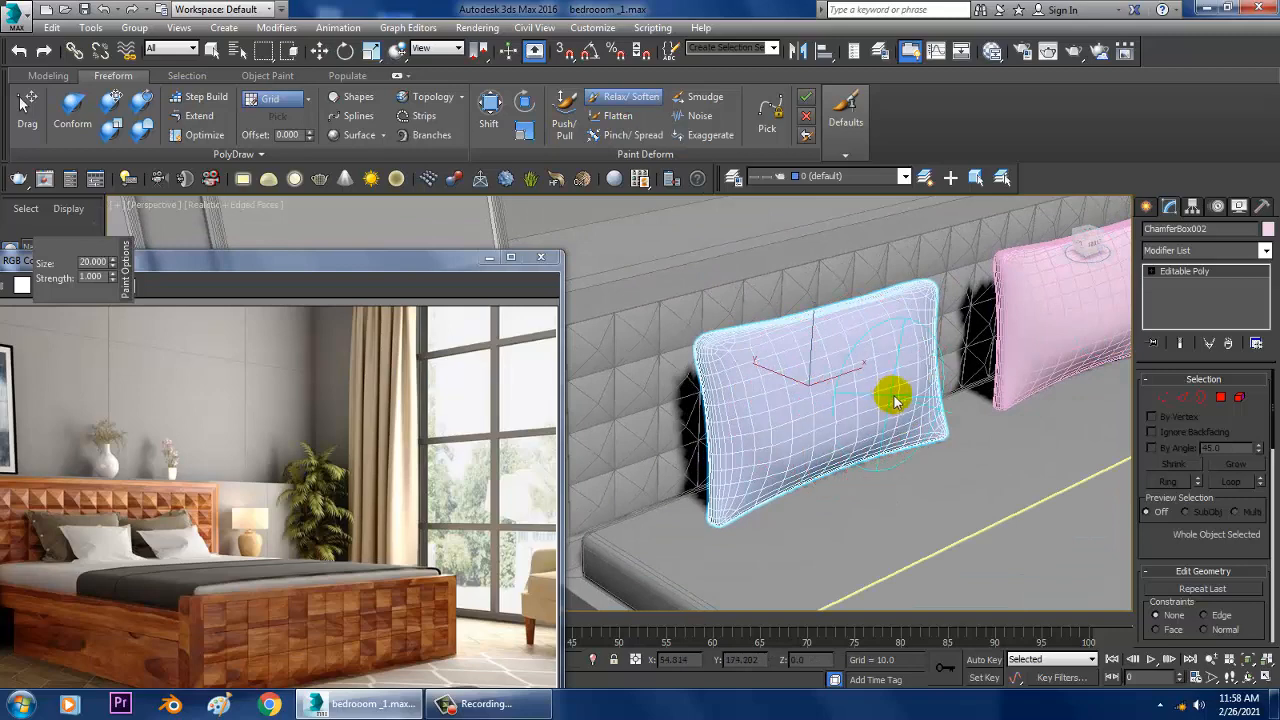
{"action": "mouse_move", "coordinate": [760, 340]}
{"action": "left_mouse_down"}
{"action": "mouse_move", "coordinate": [709, 363]}
{"action": "mouse_move", "coordinate": [737, 477]}
{"action": "mouse_move", "coordinate": [866, 445]}
{"action": "left_mouse_up"}
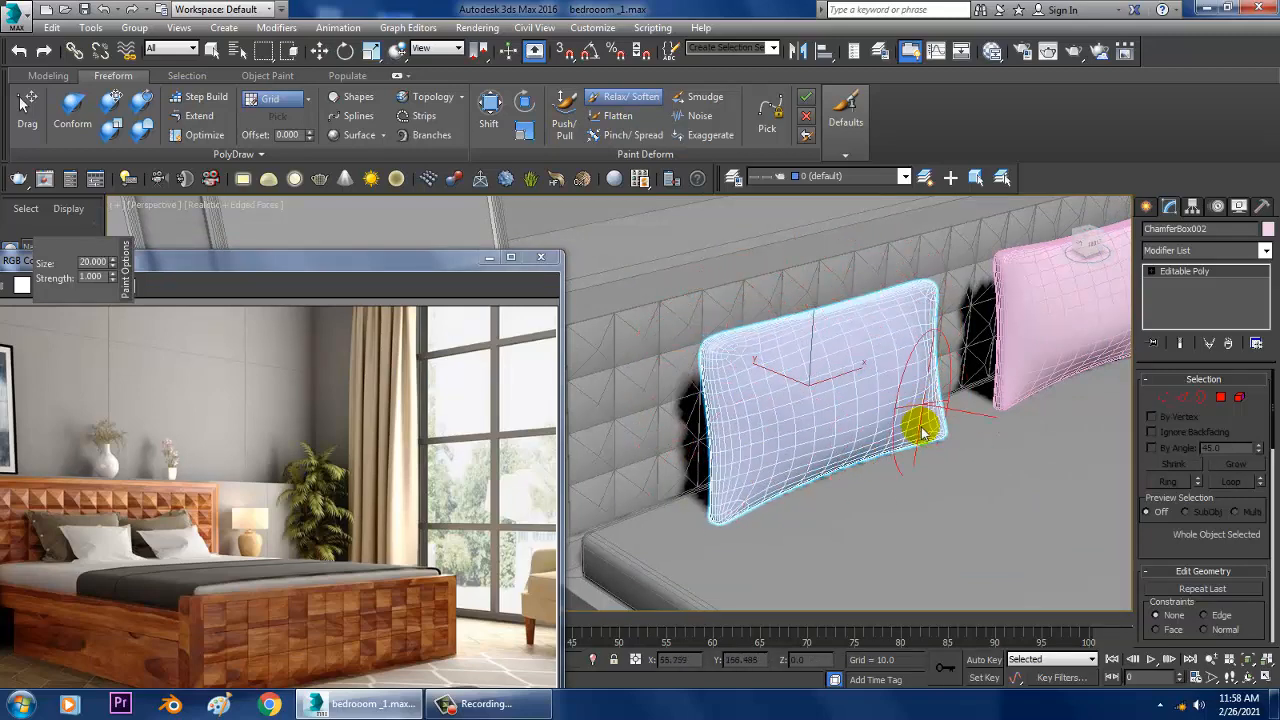
{"action": "middle_click_drag", "start_coordinate": [933, 355], "coordinate": [780, 350], "text": "alt"}
Step: Reselect the right pillow and soften its edges and corners further with the Relax/Soften brush
{"action": "key", "text": "w"}
{"action": "left_click", "coordinate": [942, 369]}
{"action": "scroll", "coordinate": [920, 363], "scroll_direction": "up", "scroll_amount": 4}
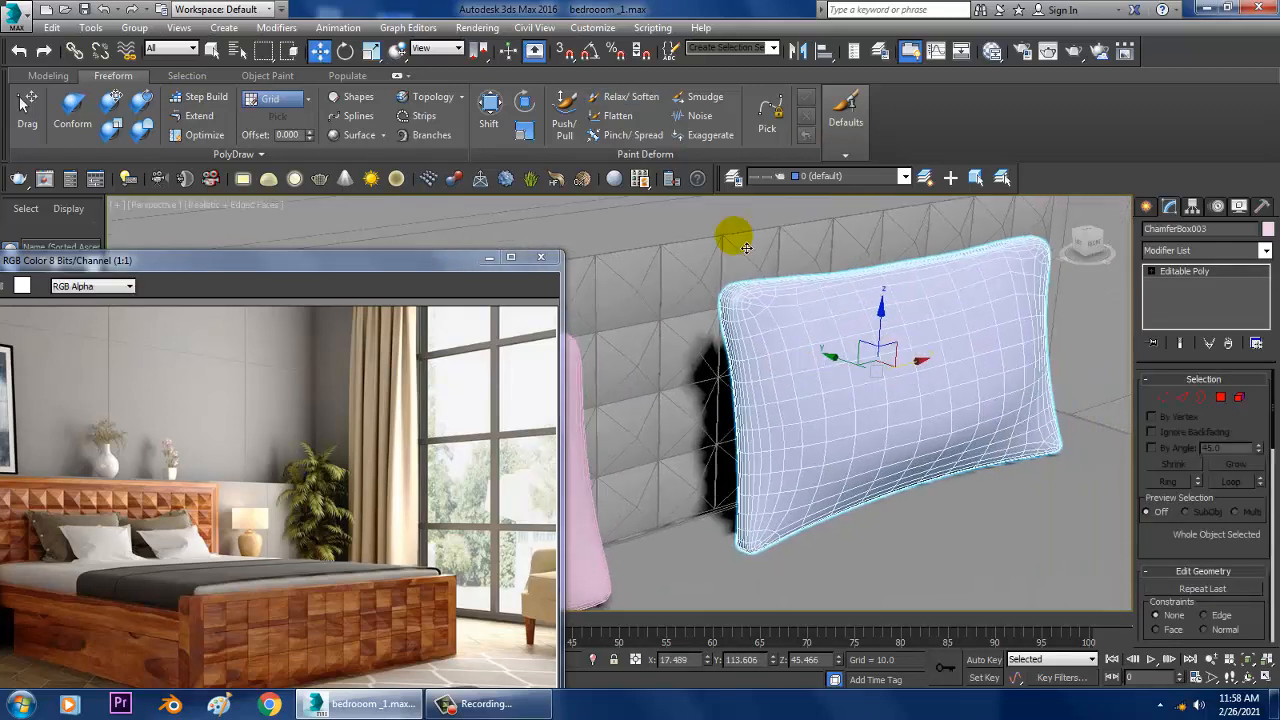
{"action": "left_click", "coordinate": [627, 101]}
{"action": "mouse_move", "coordinate": [777, 271]}
{"action": "left_mouse_down"}
{"action": "mouse_move", "coordinate": [1015, 280]}
{"action": "mouse_move", "coordinate": [1043, 380]}
{"action": "mouse_move", "coordinate": [910, 487]}
{"action": "left_mouse_up"}
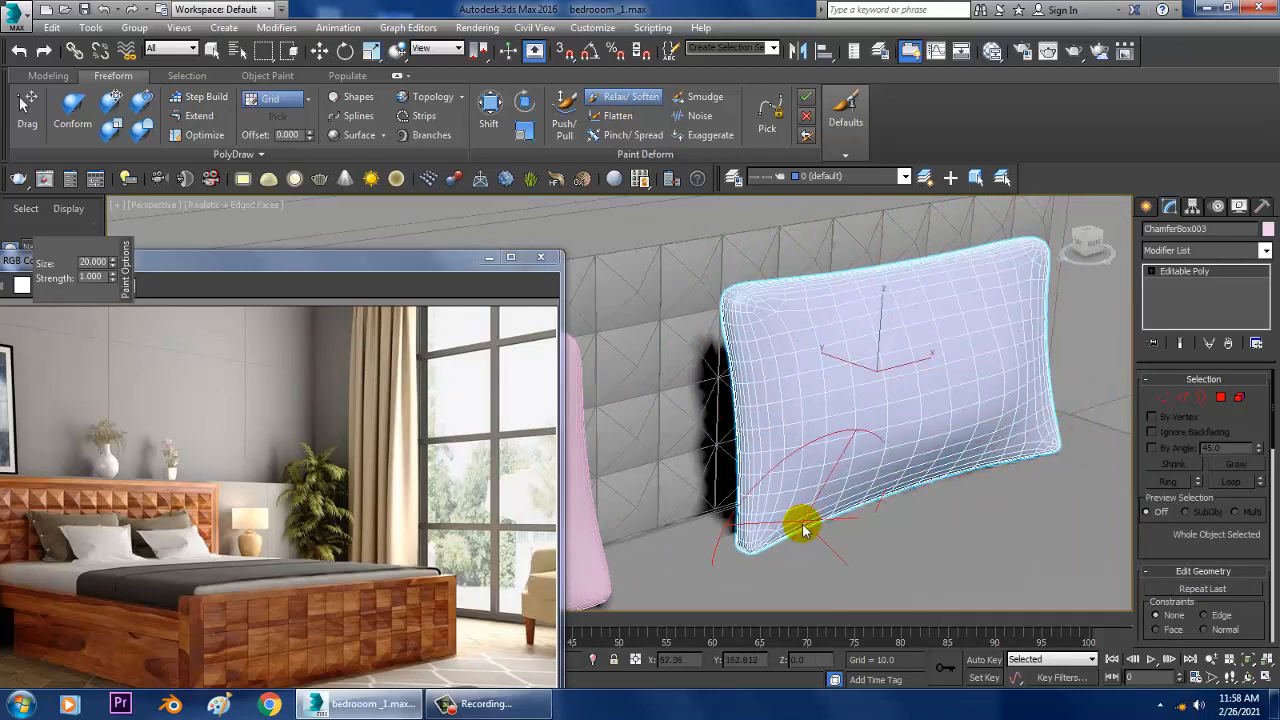
{"action": "mouse_move", "coordinate": [803, 525]}
{"action": "left_mouse_down"}
{"action": "mouse_move", "coordinate": [791, 366]}
{"action": "mouse_move", "coordinate": [926, 275]}
{"action": "mouse_move", "coordinate": [1015, 285]}
{"action": "left_mouse_up"}
Step: Clone the right pillow as one independent copy placed in front of it, away from the headboard
{"action": "scroll", "coordinate": [980, 352], "scroll_direction": "down", "scroll_amount": 4}
{"action": "mouse_move", "coordinate": [980, 352]}
{"action": "middle_mouse_down", "text": "alt"}
{"action": "mouse_move", "coordinate": [929, 386]}
{"action": "mouse_move", "coordinate": [961, 402]}
{"action": "middle_mouse_up", "text": "alt"}
{"action": "key", "text": "w"}
{"action": "scroll", "coordinate": [970, 390], "scroll_direction": "up", "scroll_amount": 4}
{"action": "left_click_drag", "start_coordinate": [860, 370], "coordinate": [968, 436], "text": "shift"}
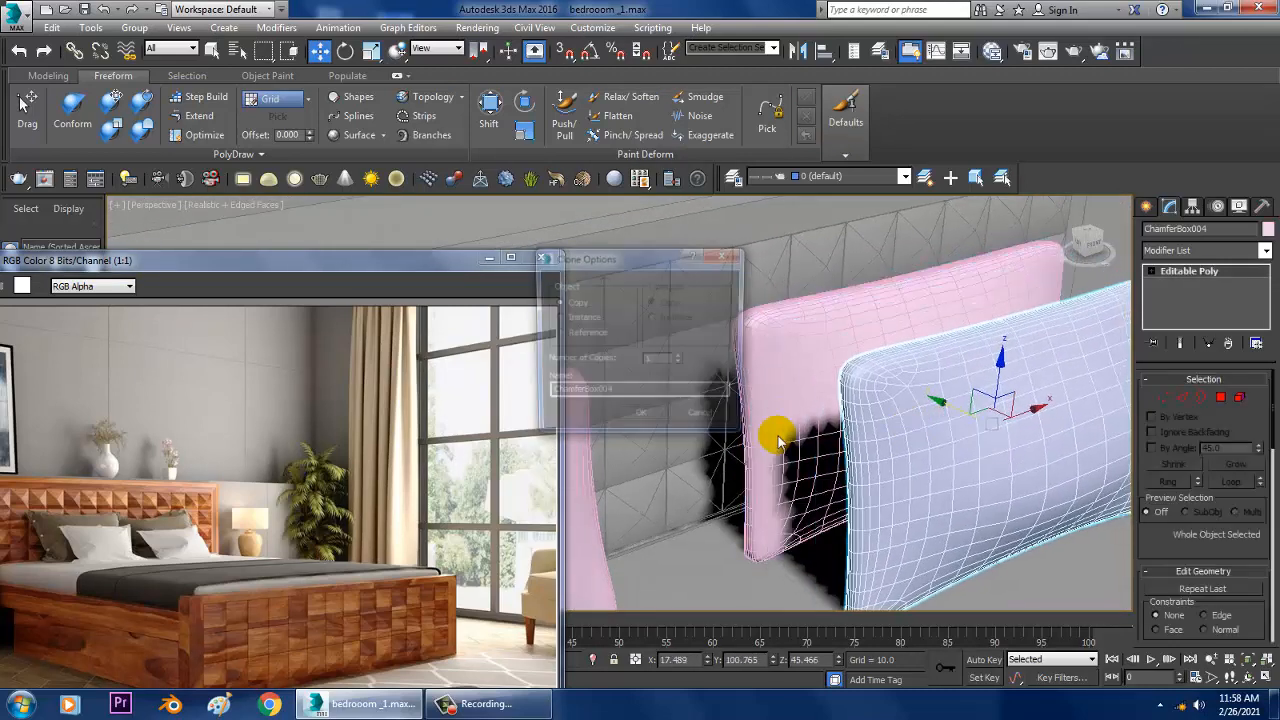
{"action": "left_click", "coordinate": [640, 420]}
Step: Scale the front pillow down uniformly and tilt its upper edge back toward the headboard
{"action": "key", "text": "e"}
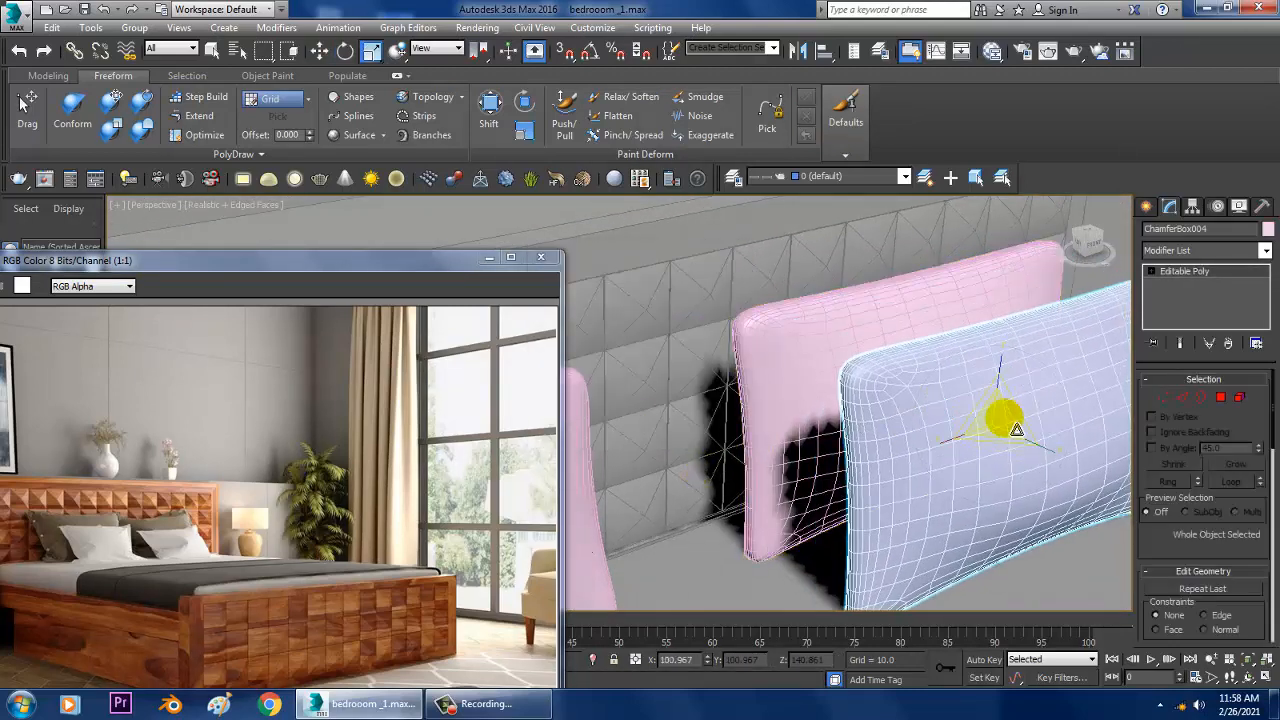
{"action": "mouse_move", "coordinate": [1024, 458]}
{"action": "left_mouse_down"}
{"action": "mouse_move", "coordinate": [1031, 471]}
{"action": "mouse_move", "coordinate": [1023, 460]}
{"action": "left_mouse_up"}
{"action": "mouse_move", "coordinate": [1012, 446]}
{"action": "middle_mouse_down", "text": "alt"}
{"action": "mouse_move", "coordinate": [1040, 432]}
{"action": "mouse_move", "coordinate": [1006, 438]}
{"action": "mouse_move", "coordinate": [1013, 404]}
{"action": "middle_mouse_up", "text": "alt"}
{"action": "key", "text": "w"}
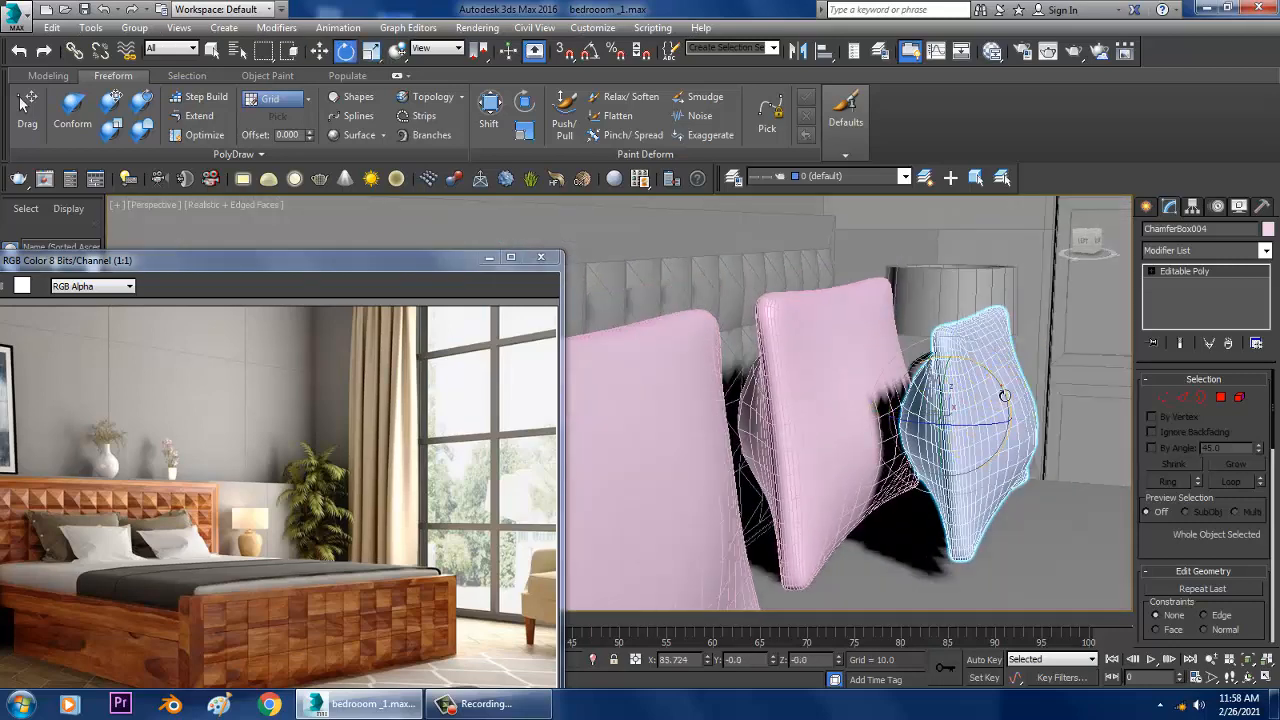
{"action": "left_click_drag", "start_coordinate": [1004, 395], "coordinate": [997, 393]}
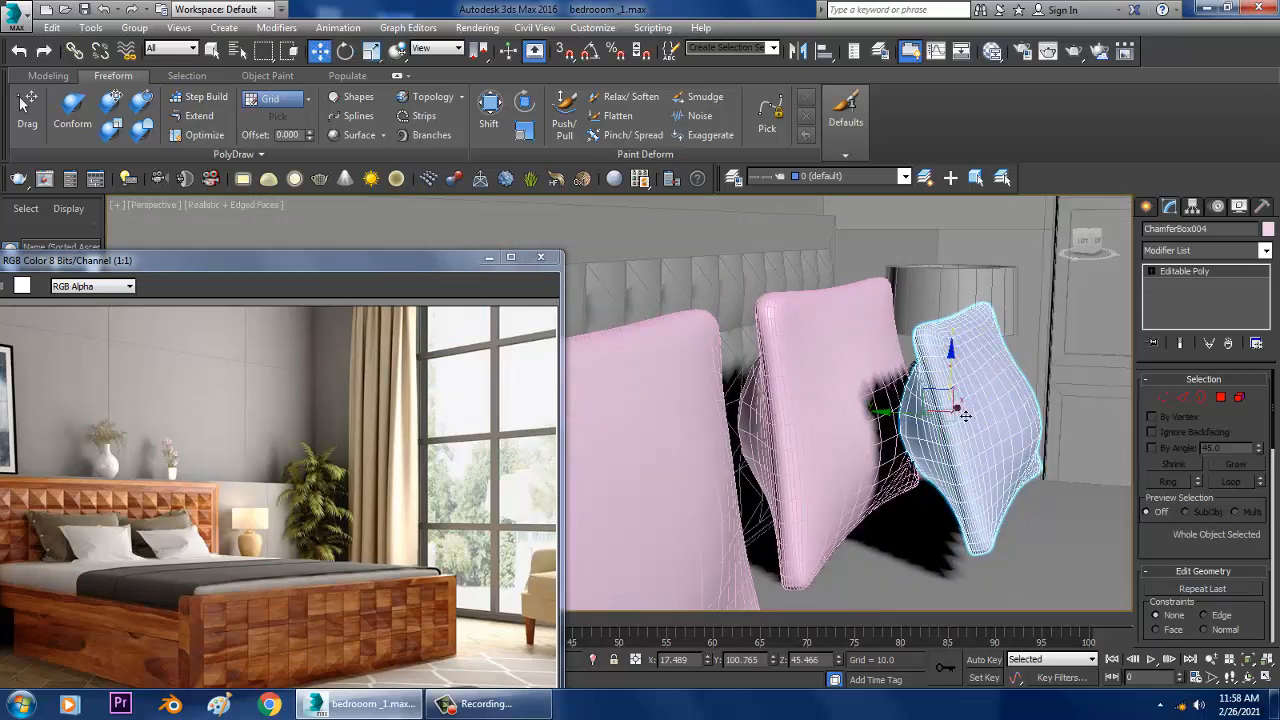
Step: Rest the small pillow against the large right one and clone it once in front of the left pillow
{"action": "middle_click_drag", "start_coordinate": [965, 415], "coordinate": [1047, 469], "text": "alt"}
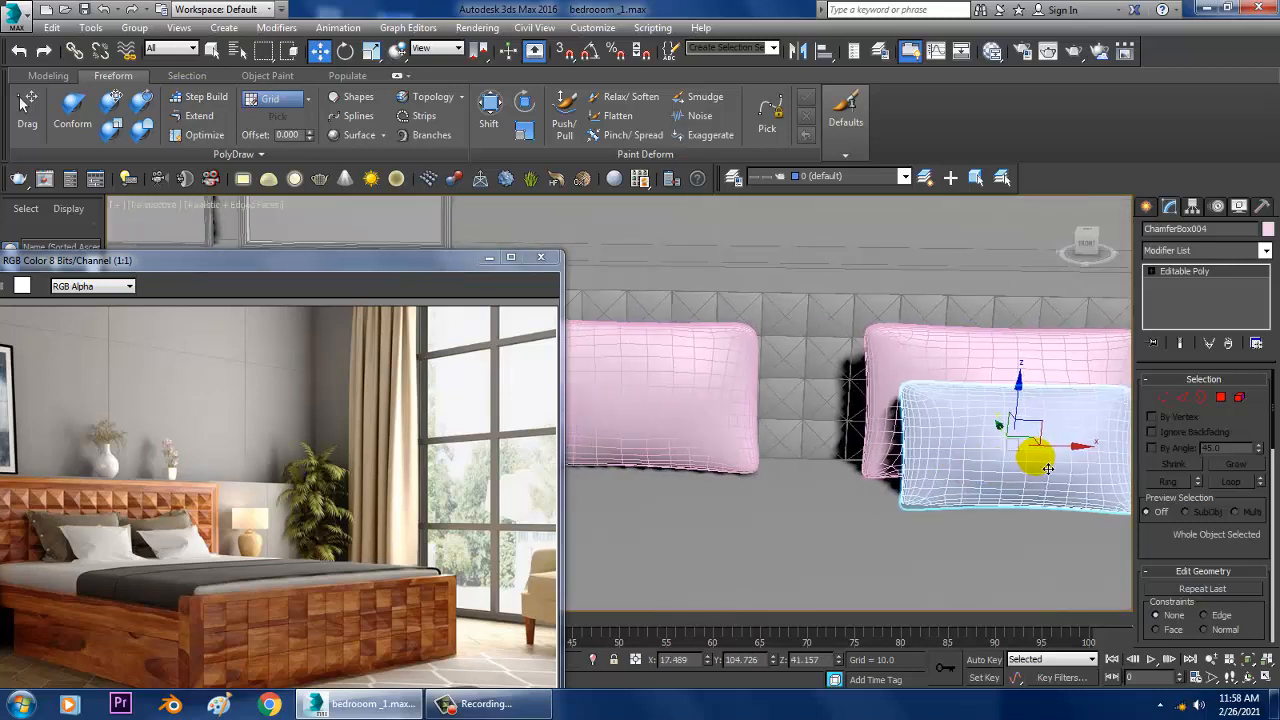
{"action": "left_click_drag", "start_coordinate": [1047, 469], "coordinate": [686, 422]}
{"action": "left_click", "coordinate": [649, 424]}
Step: Pull the four corners of the small left pillow outward with the Freeform Shift brush
{"action": "mouse_move", "coordinate": [652, 428]}
{"action": "middle_mouse_down", "text": "alt"}
{"action": "mouse_move", "coordinate": [849, 424]}
{"action": "mouse_move", "coordinate": [775, 468]}
{"action": "mouse_move", "coordinate": [863, 461]}
{"action": "middle_mouse_up", "text": "alt"}
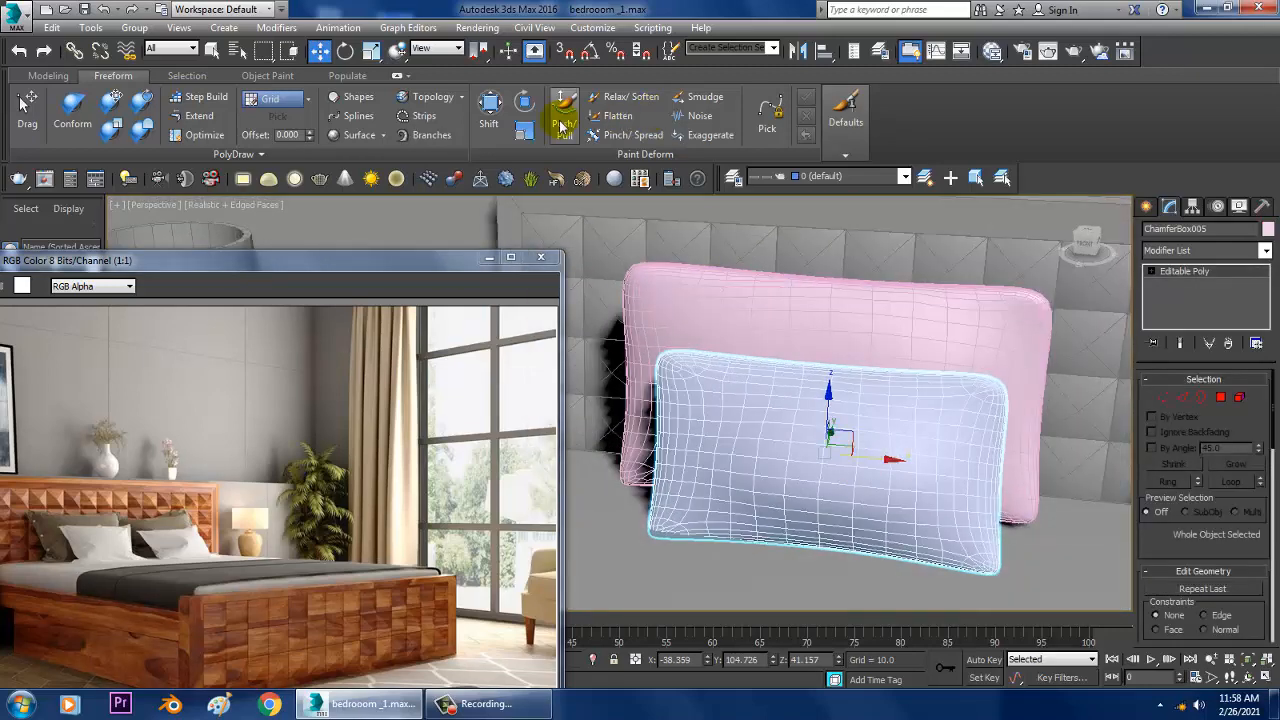
{"action": "left_click", "coordinate": [495, 110]}
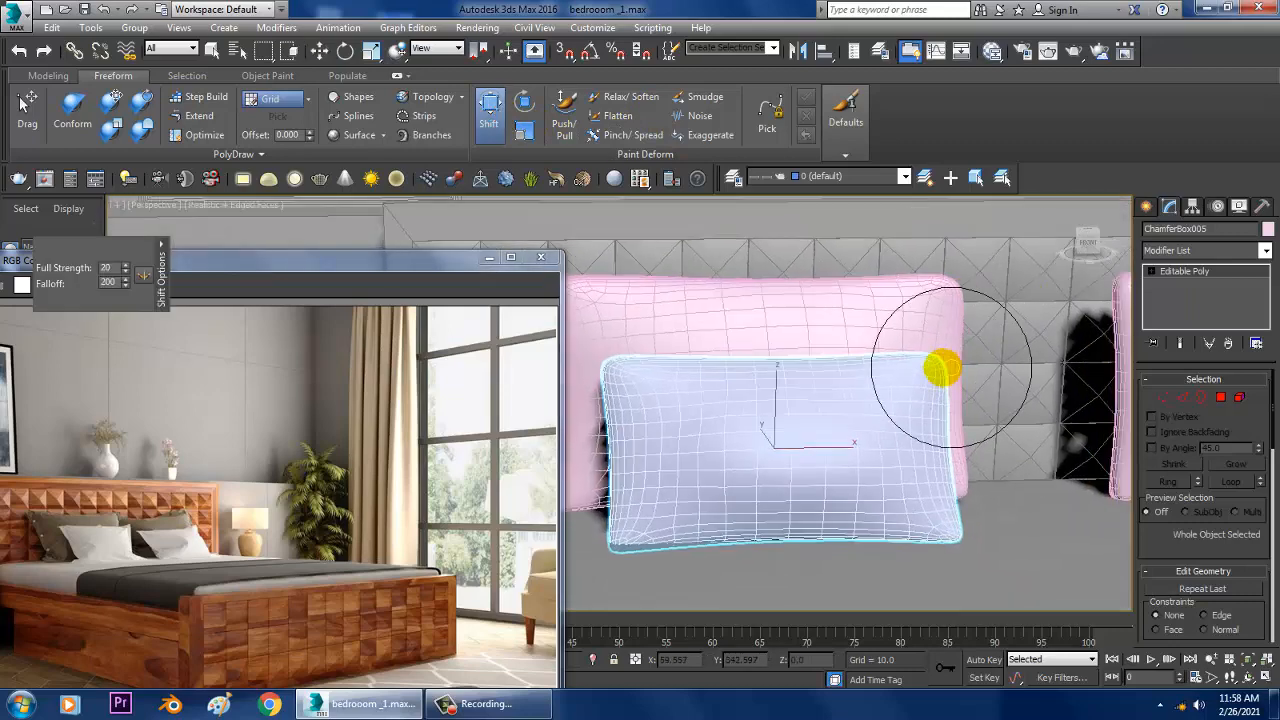
{"action": "left_click_drag", "start_coordinate": [960, 365], "coordinate": [958, 354]}
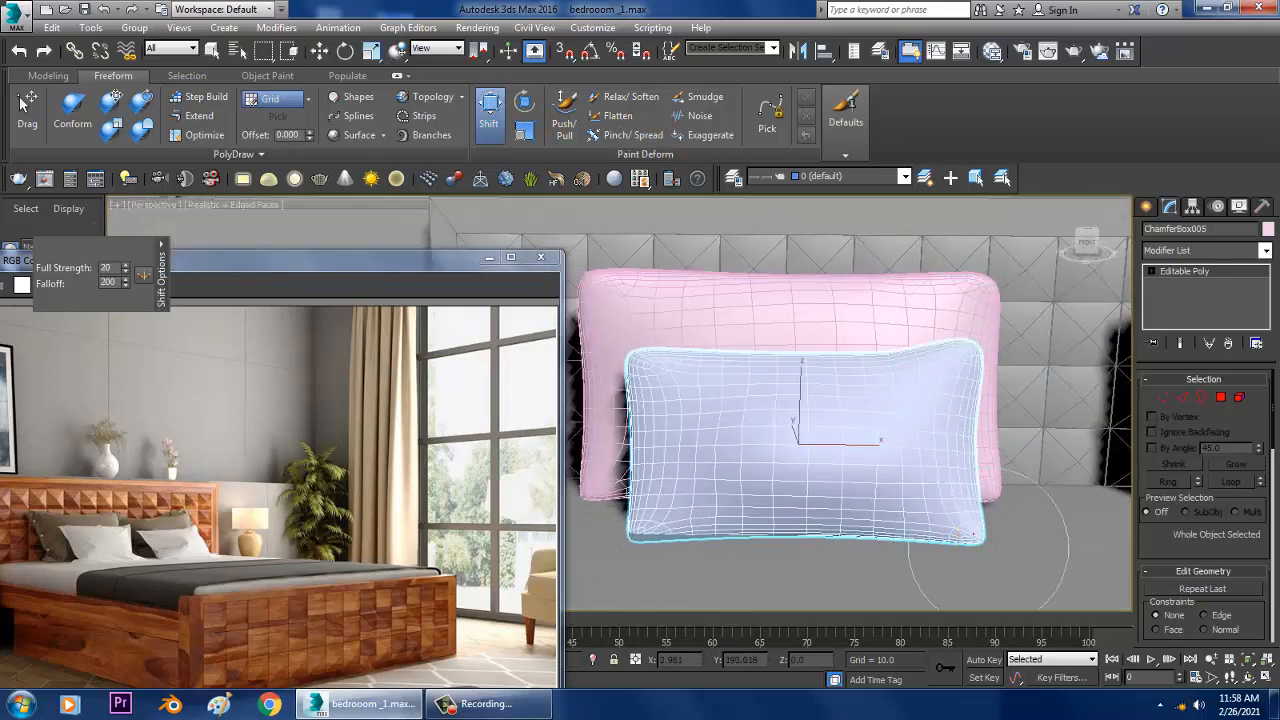
{"action": "left_click_drag", "start_coordinate": [985, 550], "coordinate": [992, 552]}
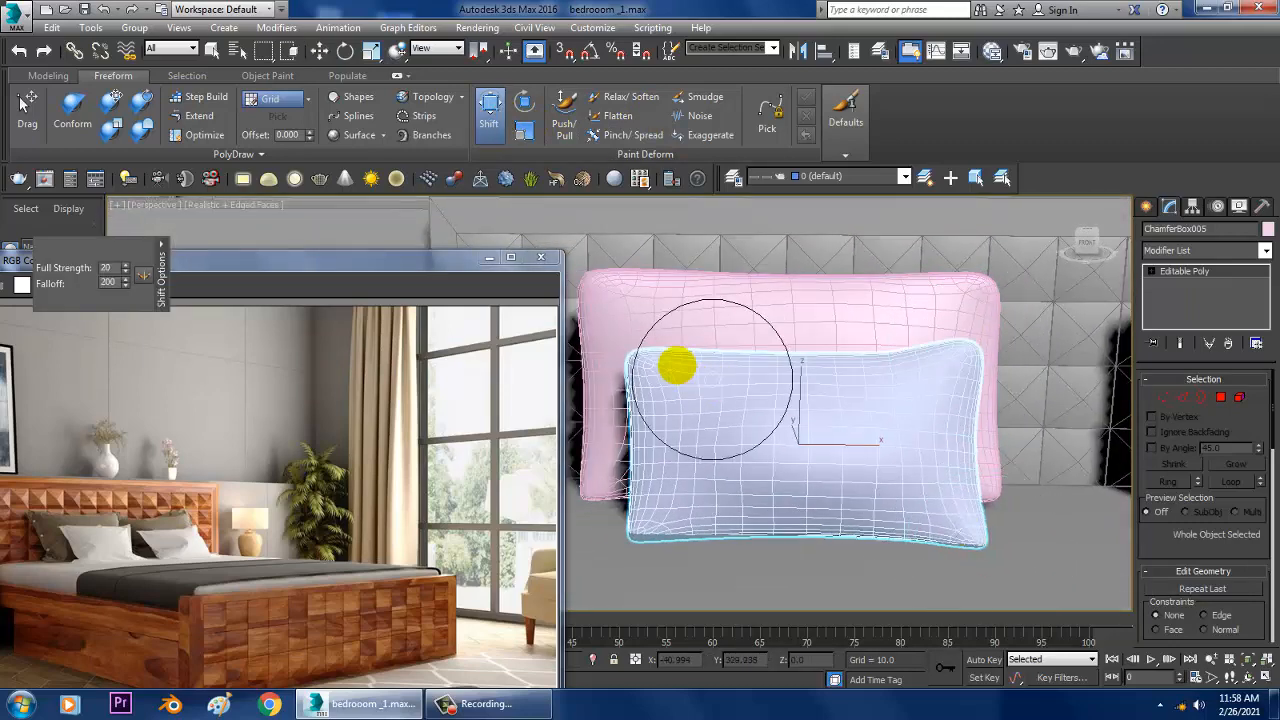
{"action": "left_click_drag", "start_coordinate": [641, 365], "coordinate": [637, 349]}
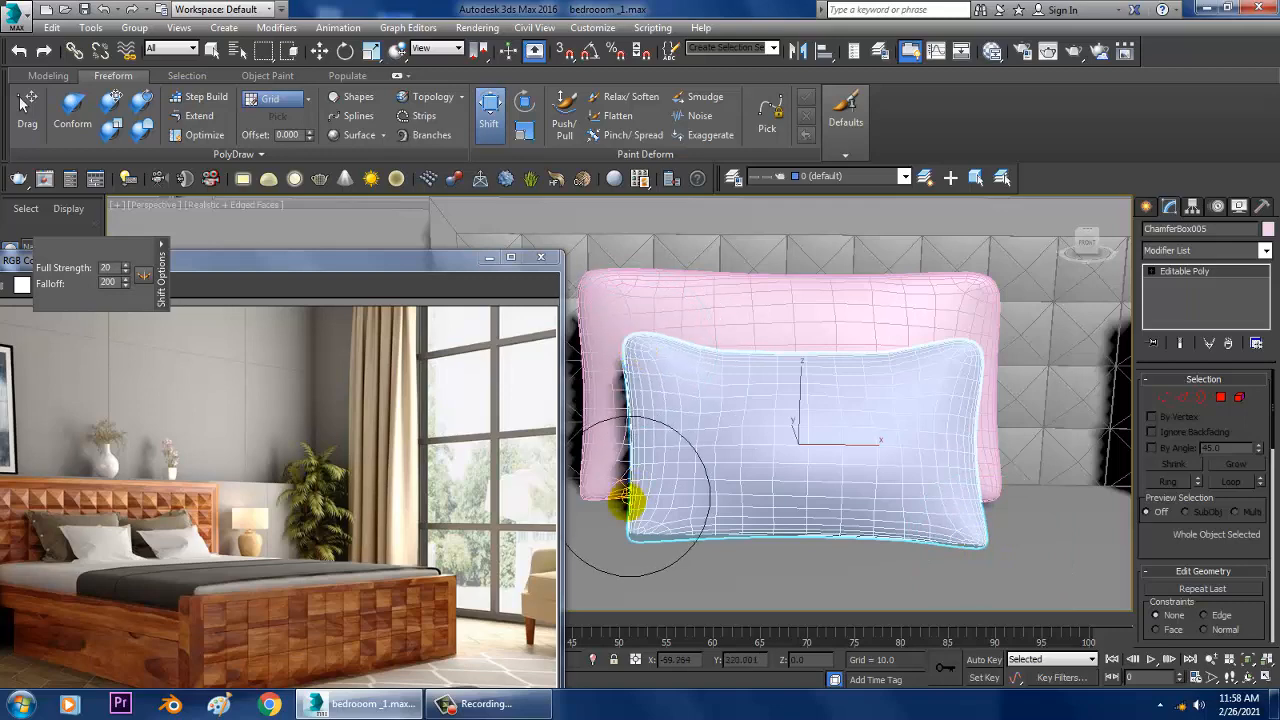
{"action": "left_click_drag", "start_coordinate": [617, 541], "coordinate": [606, 538]}
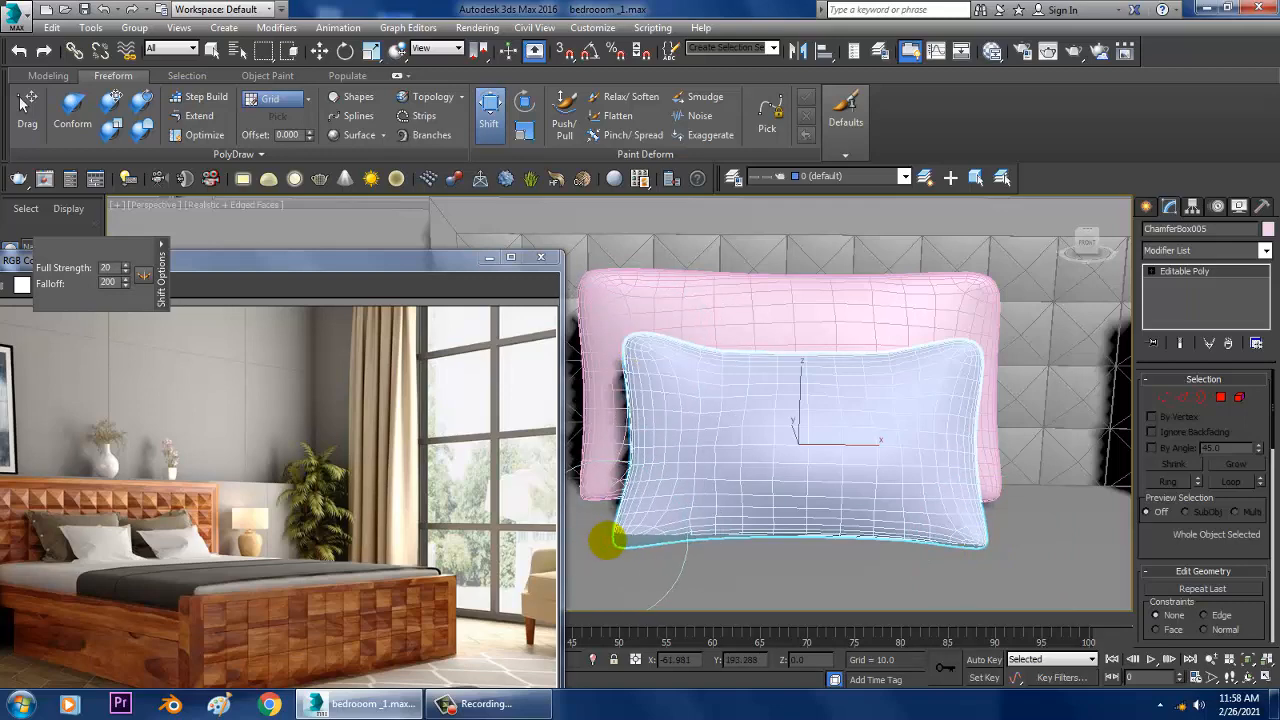
{"action": "key", "text": "w"}
Step: Select the small right pillow and reshape its four corners irregularly with the Freeform Shift brush
{"action": "middle_click_drag", "start_coordinate": [712, 436], "coordinate": [545, 430]}
{"action": "mouse_move", "coordinate": [905, 412]}
{"action": "middle_mouse_down"}
{"action": "mouse_move", "coordinate": [755, 409]}
{"action": "mouse_move", "coordinate": [792, 429]}
{"action": "middle_mouse_up"}
{"action": "left_click", "coordinate": [796, 433]}
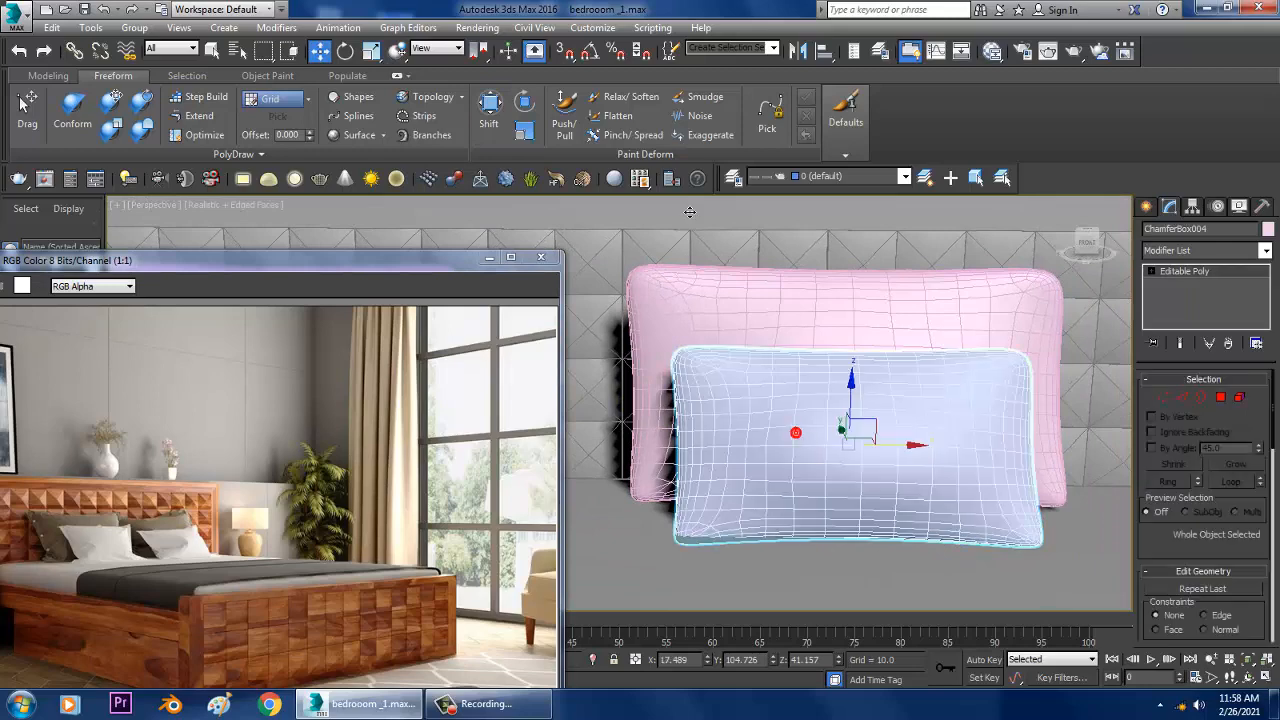
{"action": "left_click", "coordinate": [491, 112]}
{"action": "left_click_drag", "start_coordinate": [1011, 359], "coordinate": [1022, 356]}
{"action": "left_click_drag", "start_coordinate": [1036, 539], "coordinate": [1022, 541]}
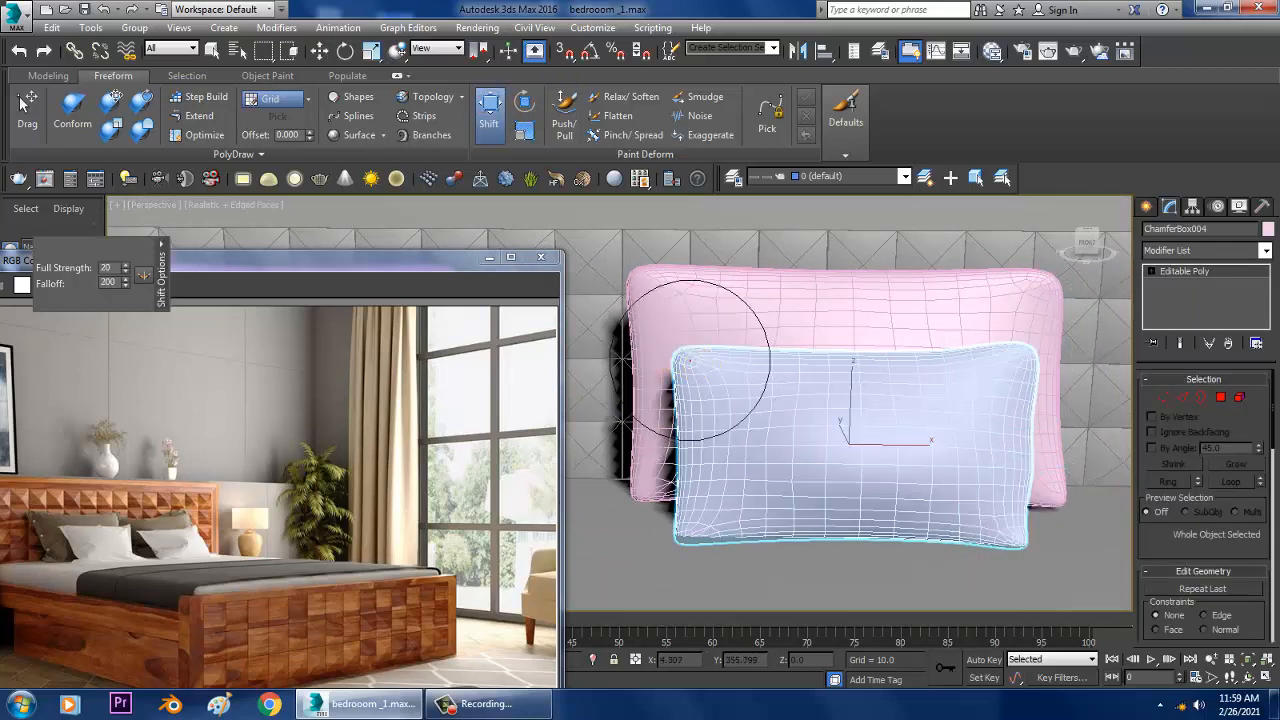
{"action": "left_click_drag", "start_coordinate": [691, 361], "coordinate": [680, 343]}
{"action": "left_click_drag", "start_coordinate": [708, 517], "coordinate": [690, 526]}
{"action": "key", "text": "w"}
{"action": "left_click", "coordinate": [1193, 269]}
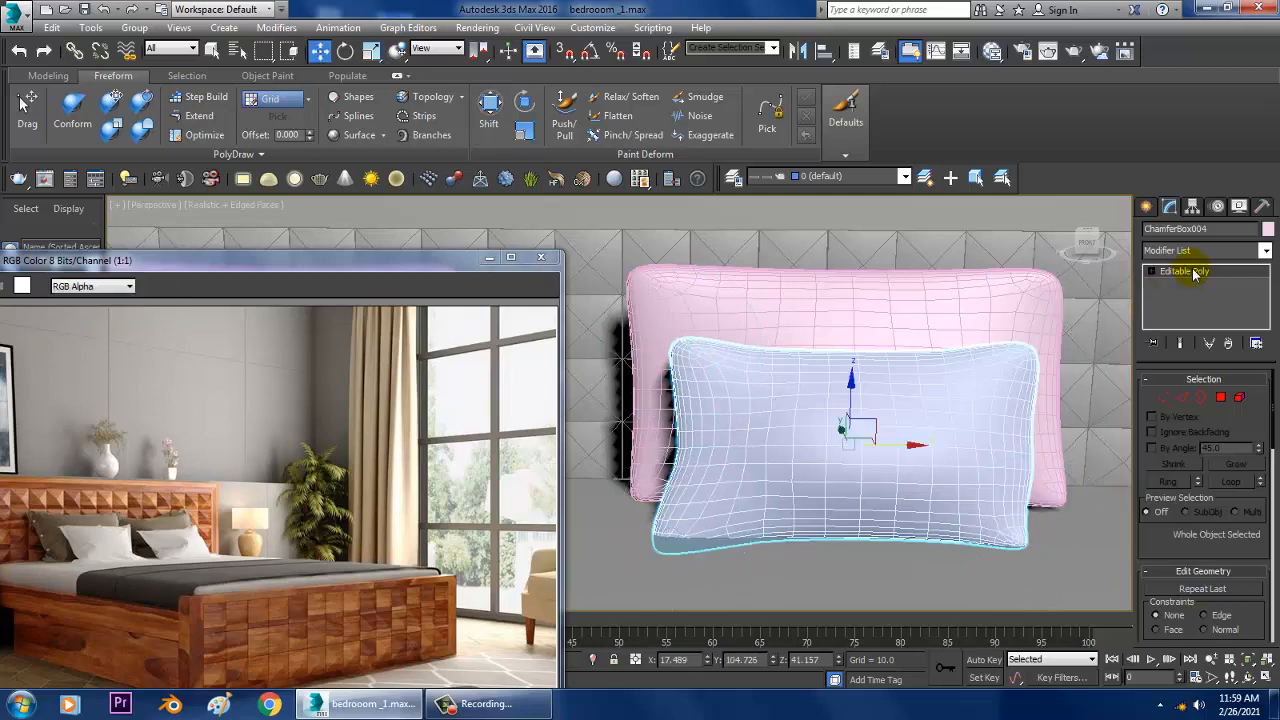
{"action": "key", "text": "1"}
{"action": "scroll", "coordinate": [960, 378], "scroll_direction": "down", "scroll_amount": 3}
{"action": "left_click", "coordinate": [1196, 271]}
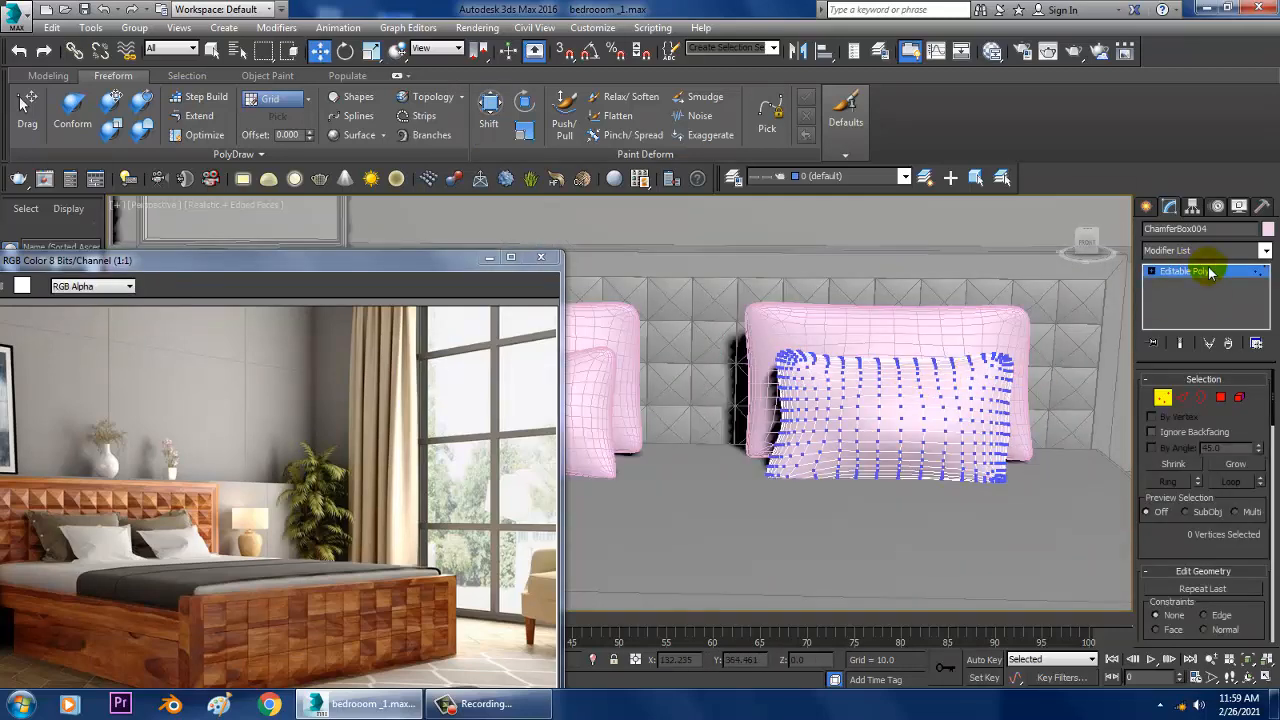
{"action": "left_click", "coordinate": [1210, 272]}
Step: Examine the window wall beside the bed and the overall room layout
{"action": "middle_click_drag", "start_coordinate": [925, 345], "coordinate": [880, 334], "text": "alt"}
{"action": "scroll", "coordinate": [963, 329], "scroll_direction": "down", "scroll_amount": 3}
{"action": "middle_click_drag", "start_coordinate": [963, 329], "coordinate": [701, 342]}
{"action": "scroll", "coordinate": [1000, 297], "scroll_direction": "up", "scroll_amount": 3}
{"action": "middle_click_drag", "start_coordinate": [1000, 297], "coordinate": [737, 374]}
{"action": "scroll", "coordinate": [835, 349], "scroll_direction": "down", "scroll_amount": 3}
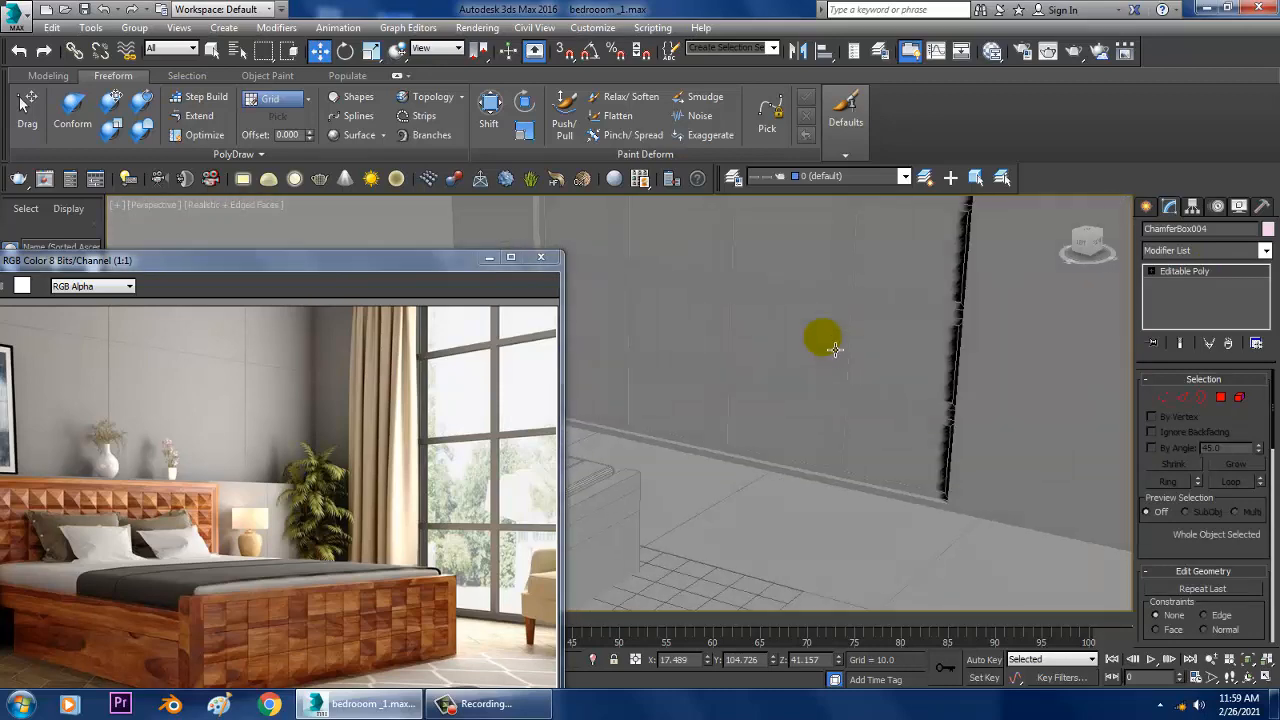
{"action": "scroll", "coordinate": [835, 349], "scroll_direction": "down", "scroll_amount": 2}
{"action": "middle_click_drag", "start_coordinate": [835, 349], "coordinate": [837, 420]}
{"action": "scroll", "coordinate": [854, 369], "scroll_direction": "down", "scroll_amount": 4}
{"action": "middle_click_drag", "start_coordinate": [854, 369], "coordinate": [800, 372], "text": "alt"}
Step: Maximize the Top viewport, frame the room corner beside the window and clear the selection
{"action": "key", "text": "alt+w"}
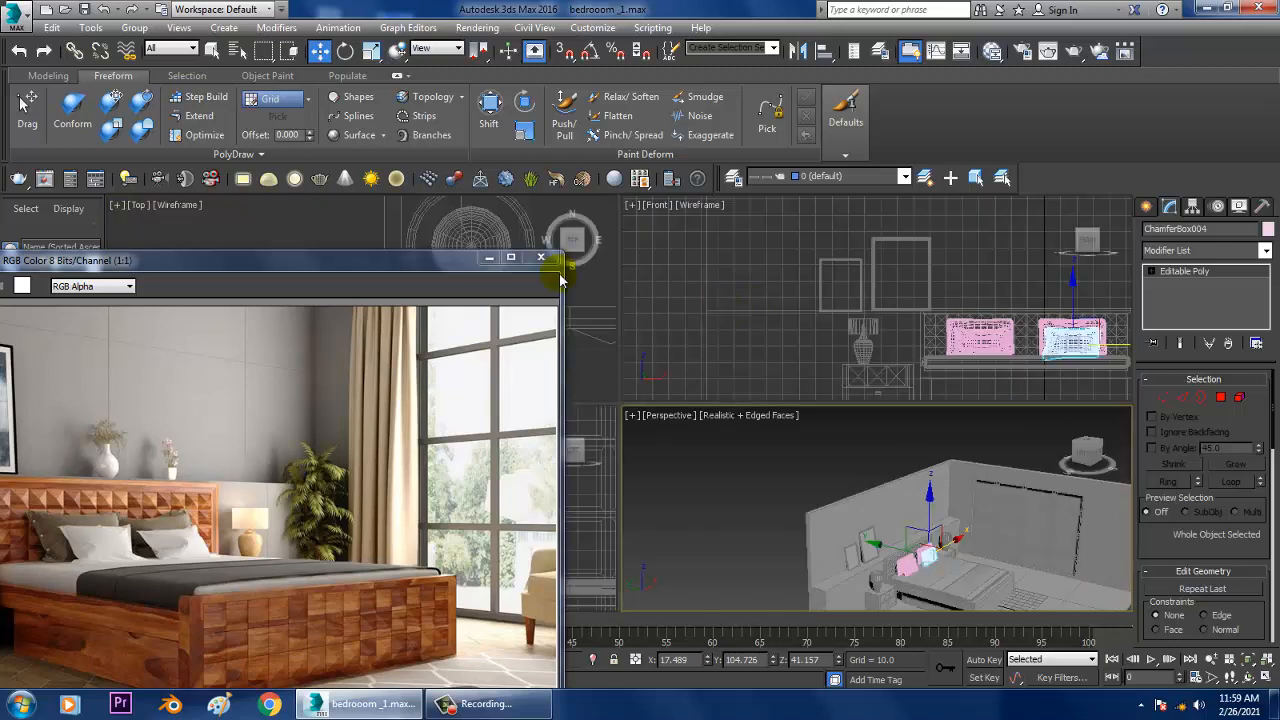
{"action": "left_click", "coordinate": [604, 294]}
{"action": "key", "text": "alt+w"}
{"action": "scroll", "coordinate": [700, 293], "scroll_direction": "down", "scroll_amount": 8}
{"action": "scroll", "coordinate": [845, 286], "scroll_direction": "down", "scroll_amount": 3}
{"action": "middle_click_drag", "start_coordinate": [765, 293], "coordinate": [886, 392]}
{"action": "scroll", "coordinate": [857, 321], "scroll_direction": "up", "scroll_amount": 4}
{"action": "scroll", "coordinate": [895, 366], "scroll_direction": "up", "scroll_amount": 4}
{"action": "middle_click_drag", "start_coordinate": [963, 367], "coordinate": [983, 417]}
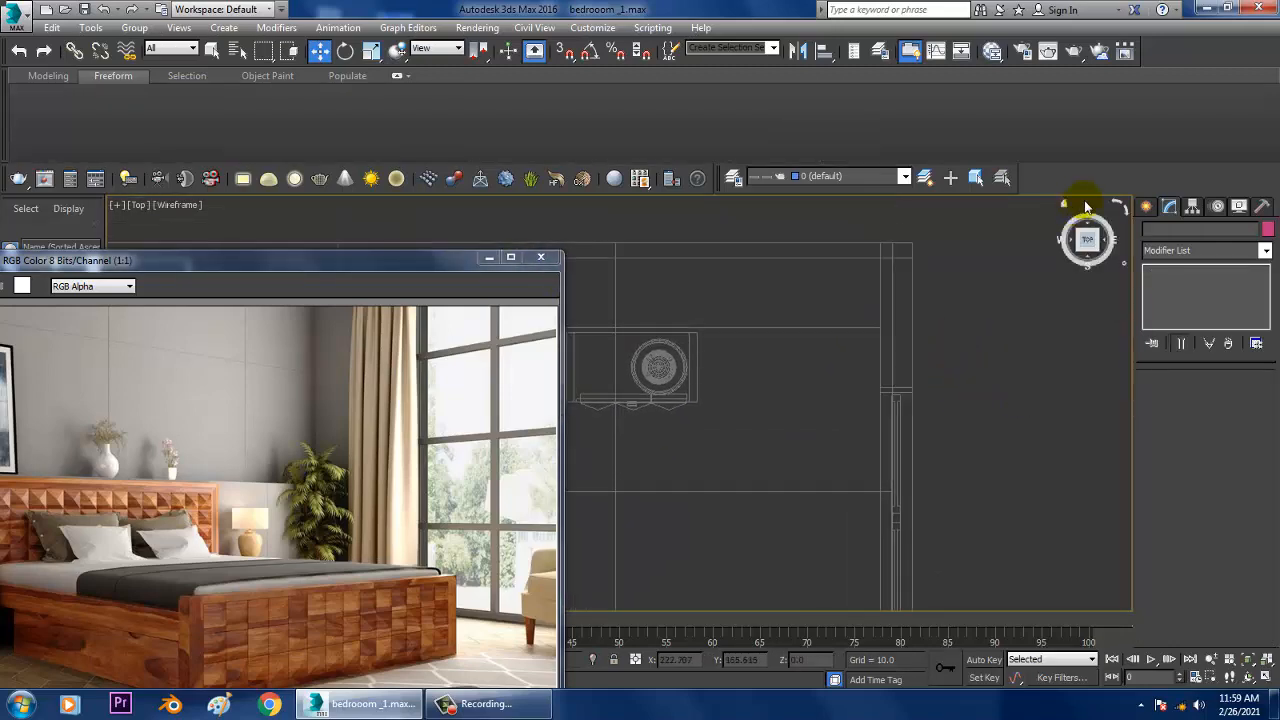
Step: Draw an irregular zigzag line along the inner side of the window wall near the room corner in the Top view
{"action": "left_click", "coordinate": [1146, 207]}
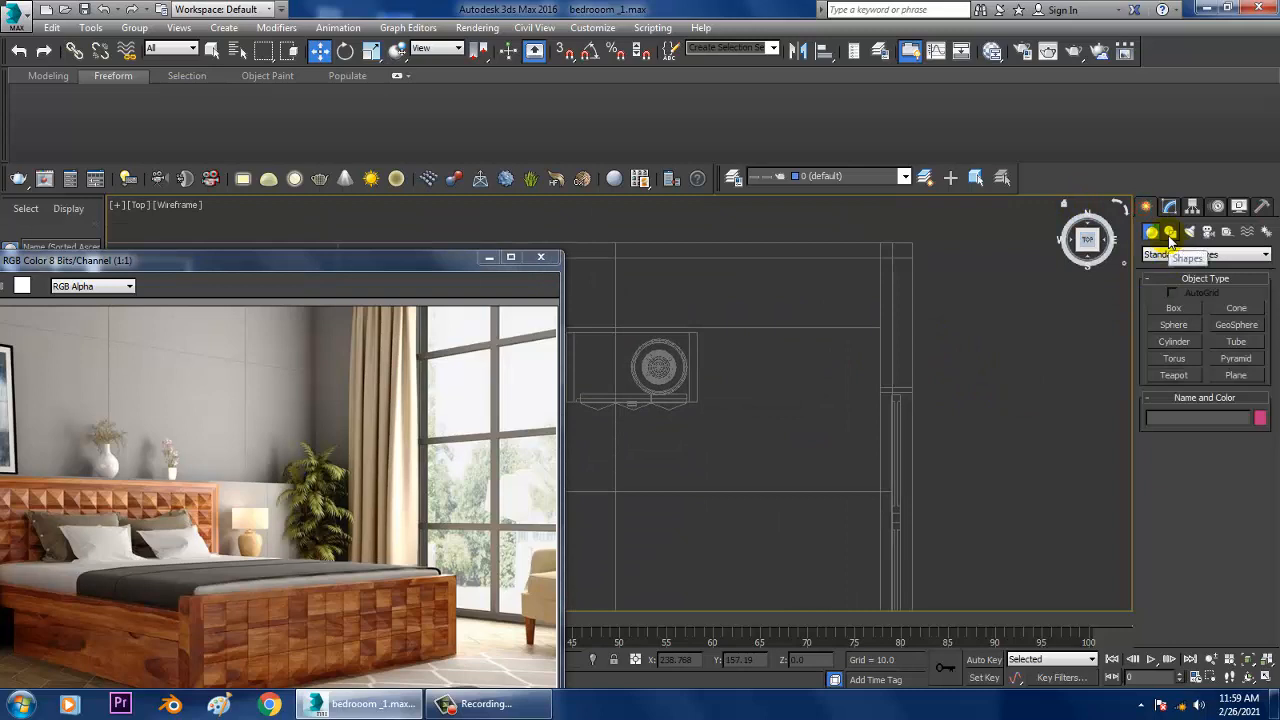
{"action": "left_click", "coordinate": [1170, 233]}
{"action": "left_click", "coordinate": [1175, 320]}
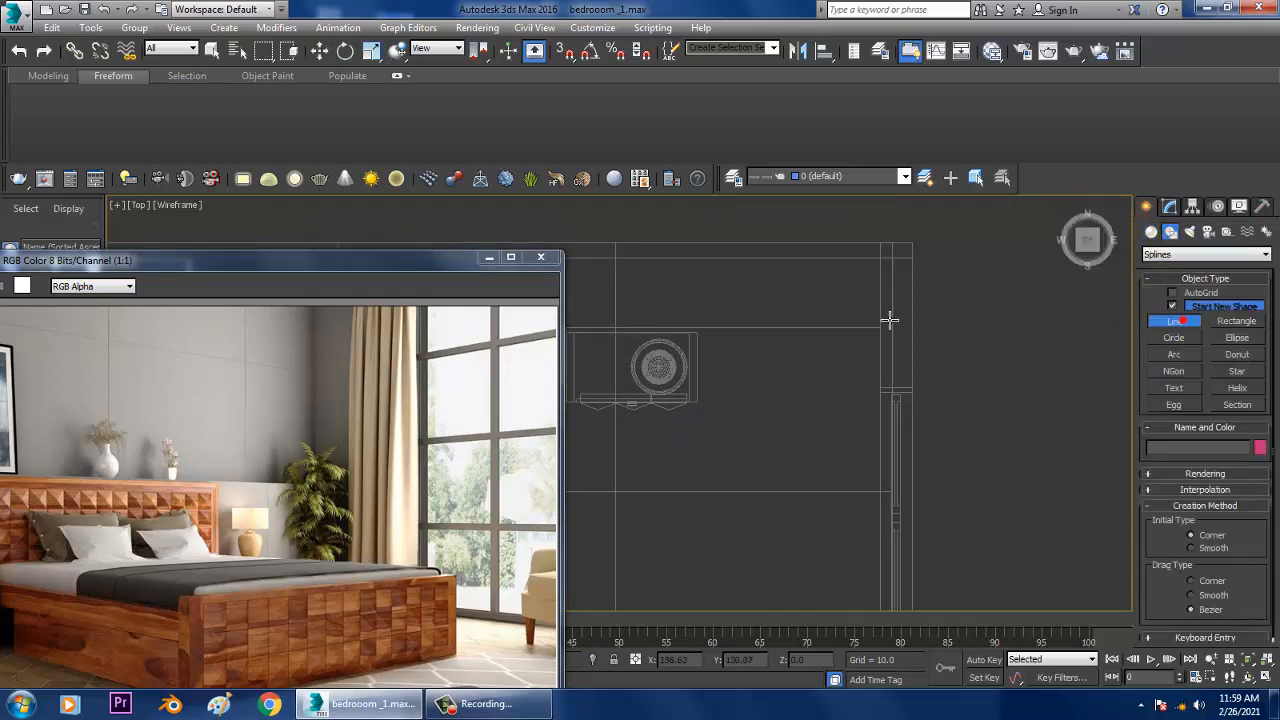
{"action": "scroll", "coordinate": [943, 300], "scroll_direction": "up", "scroll_amount": 3}
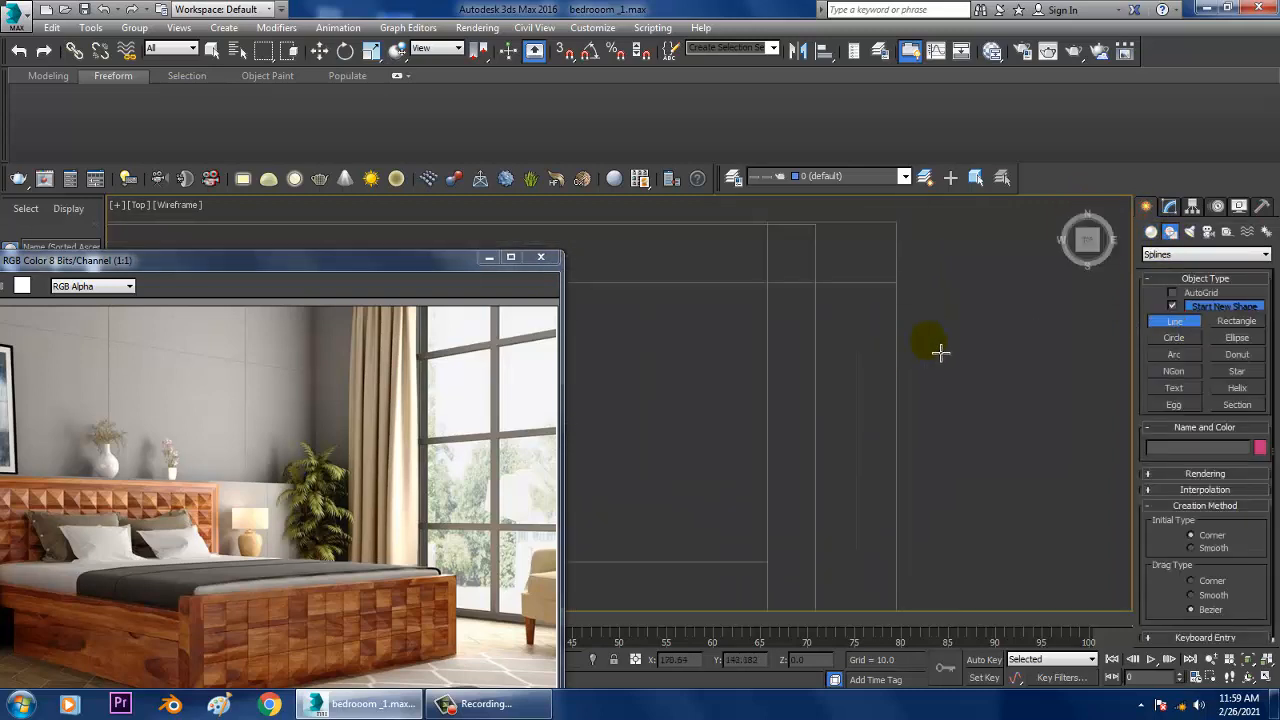
{"action": "middle_click_drag", "start_coordinate": [940, 352], "coordinate": [966, 324]}
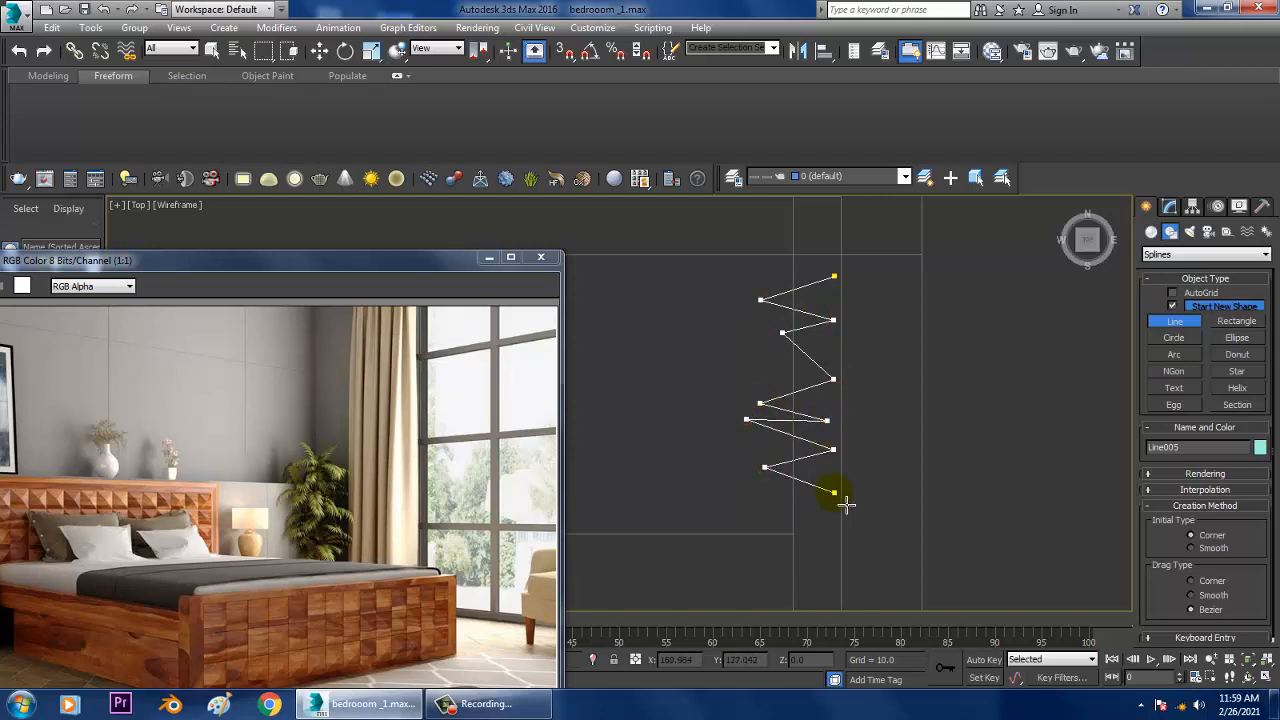
{"action": "middle_click_drag", "start_coordinate": [812, 488], "coordinate": [859, 390]}
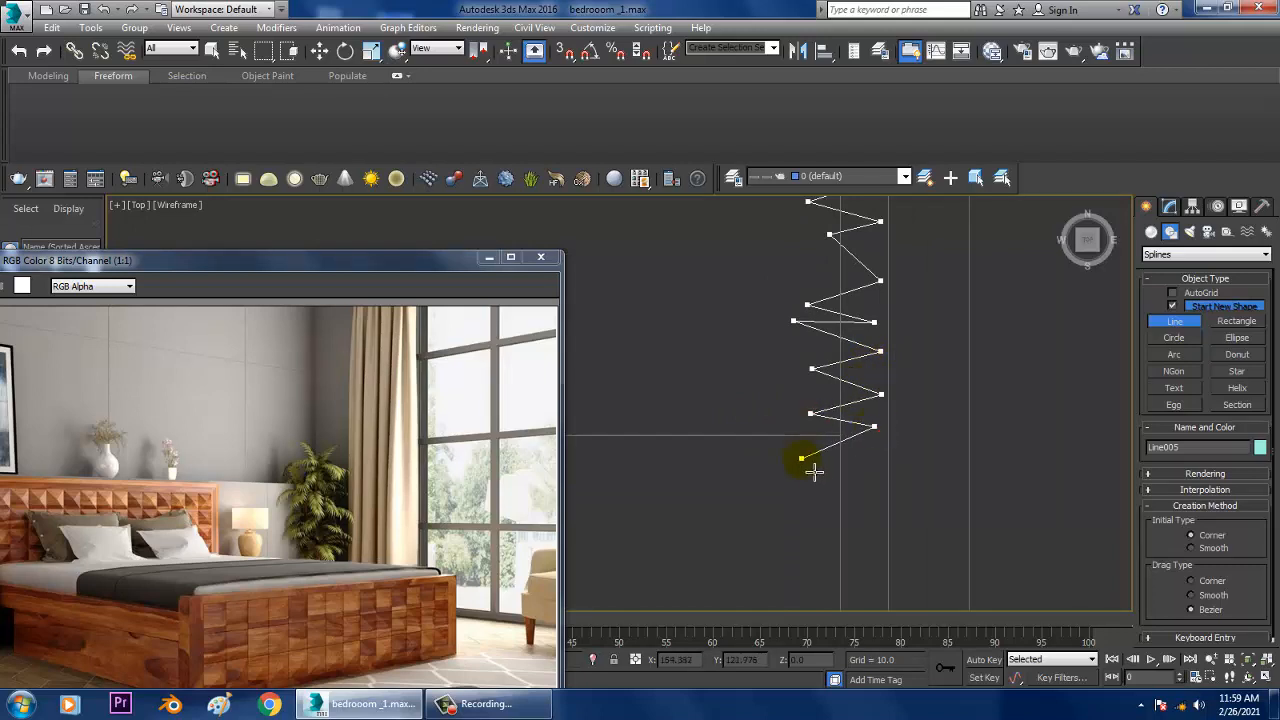
{"action": "left_click", "coordinate": [877, 497]}
{"action": "right_click", "coordinate": [880, 498]}
Step: Select the room-side vertices of the zigzag line and fillet them into rounded curtain folds
{"action": "key", "text": "w"}
{"action": "middle_click_drag", "start_coordinate": [946, 362], "coordinate": [966, 428]}
{"action": "key", "text": "1"}
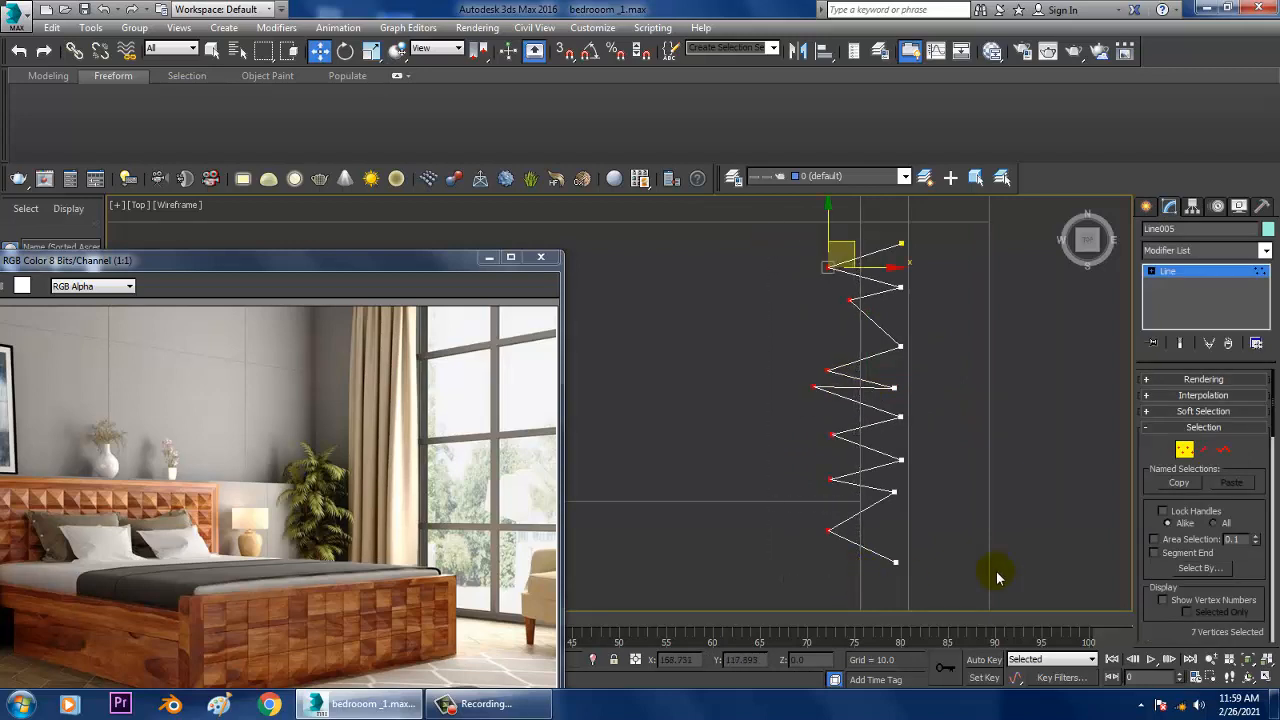
{"action": "scroll", "coordinate": [1175, 560], "scroll_direction": "down", "scroll_amount": 8}
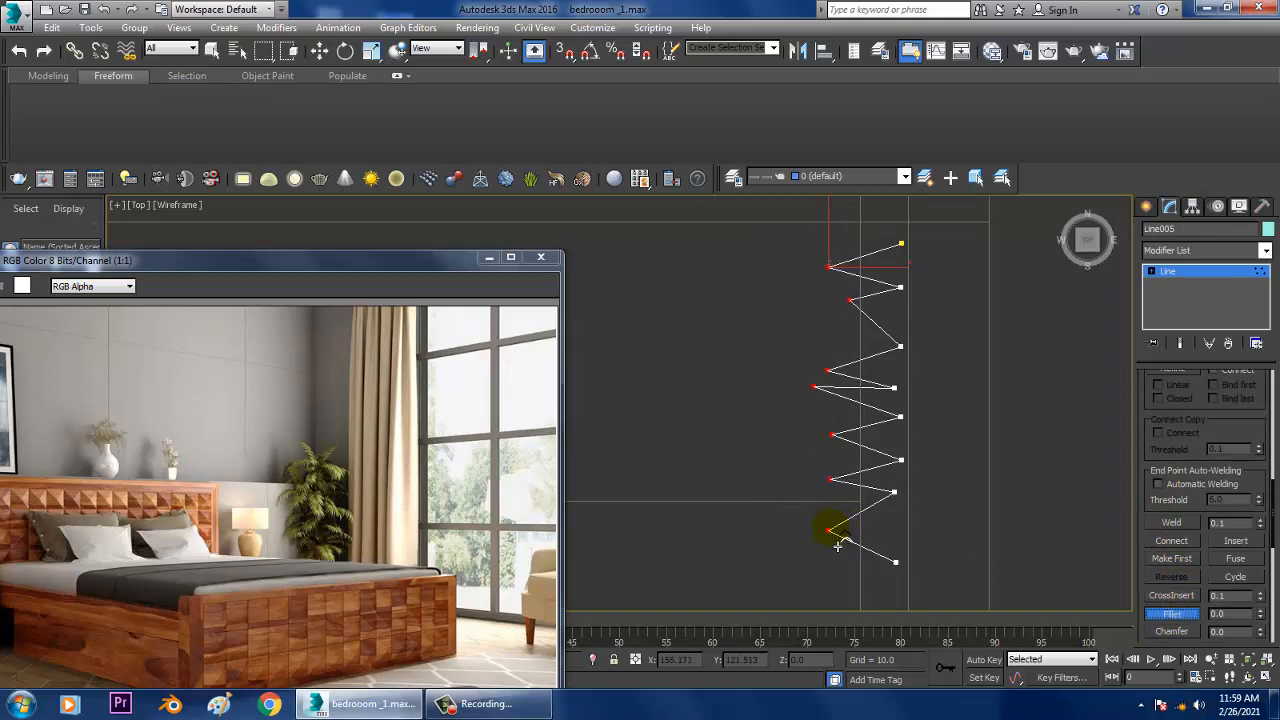
{"action": "left_click_drag", "start_coordinate": [834, 547], "coordinate": [830, 510]}
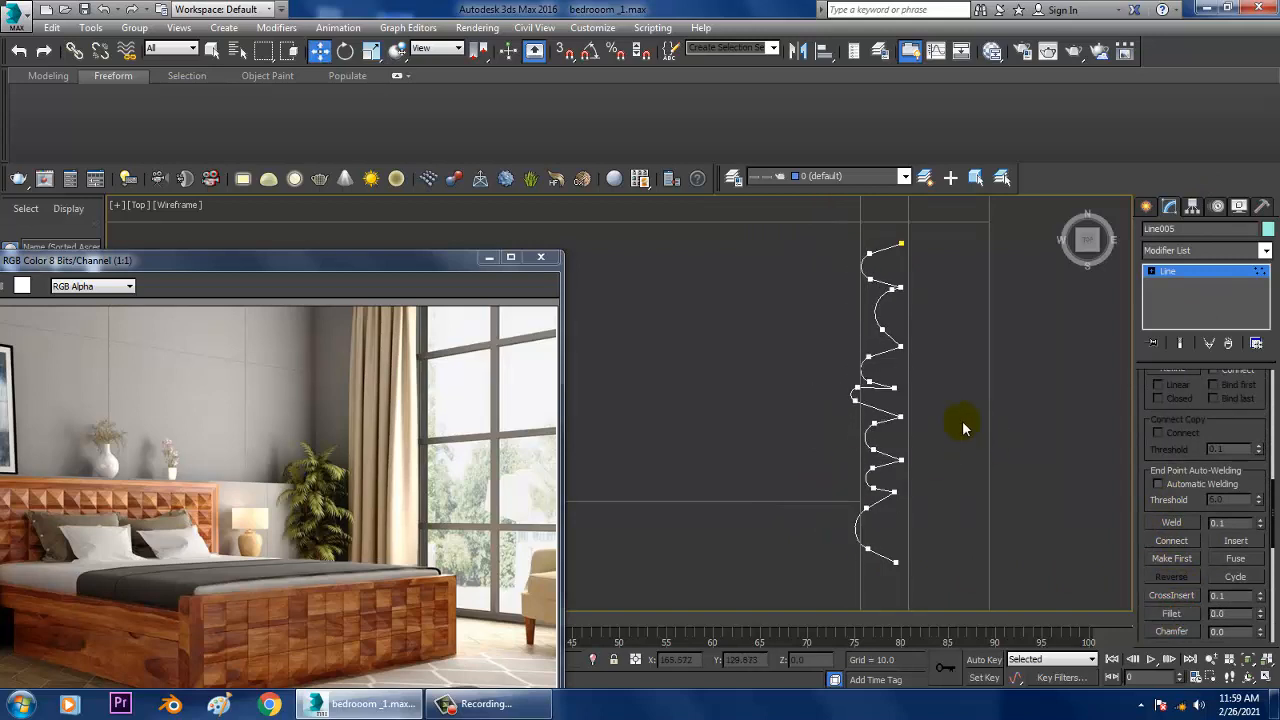
Step: Move the curtain spline in the Perspective view into the corner beside the window frame
{"action": "left_click", "coordinate": [1196, 269]}
{"action": "key", "text": "alt+w"}
{"action": "middle_click", "coordinate": [994, 480]}
{"action": "key", "text": "alt+w"}
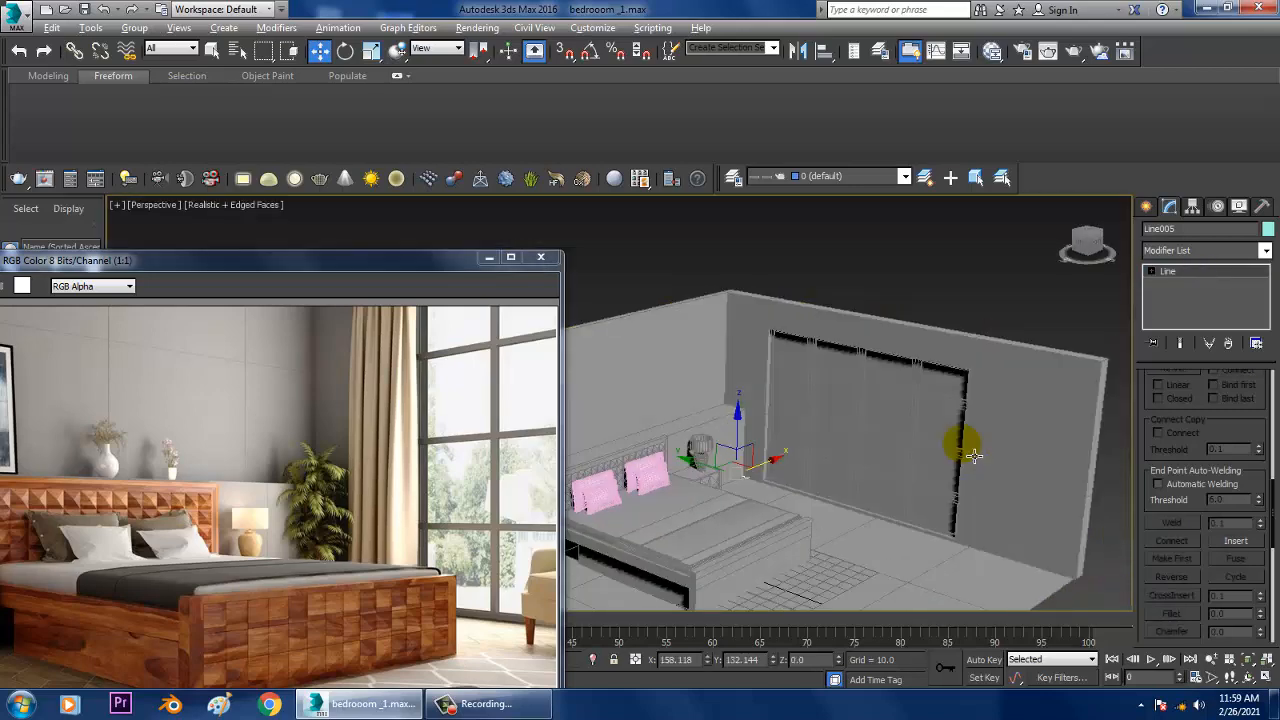
{"action": "middle_click_drag", "start_coordinate": [972, 448], "coordinate": [968, 440], "text": "alt"}
{"action": "scroll", "coordinate": [882, 444], "scroll_direction": "up", "scroll_amount": 3}
{"action": "middle_click_drag", "start_coordinate": [880, 445], "coordinate": [896, 462], "text": "alt"}
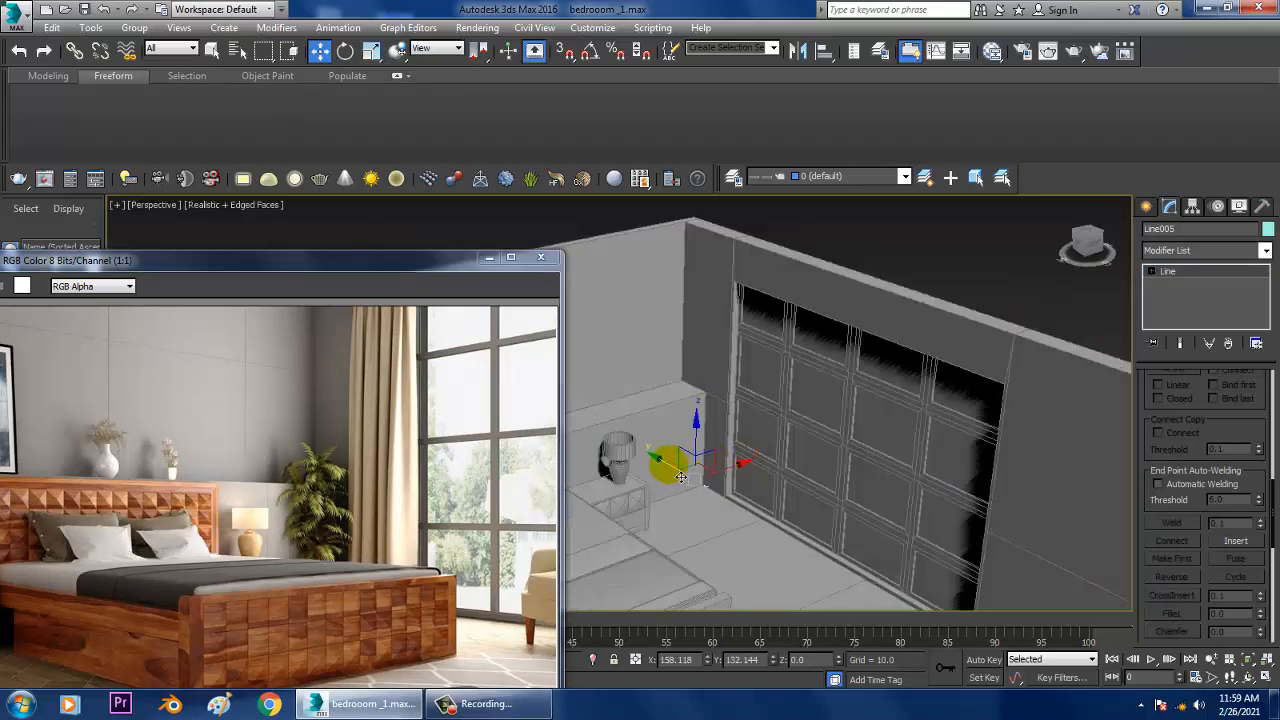
{"action": "left_click_drag", "start_coordinate": [680, 477], "coordinate": [706, 455]}
{"action": "key", "text": "r"}
{"action": "key", "text": "w"}
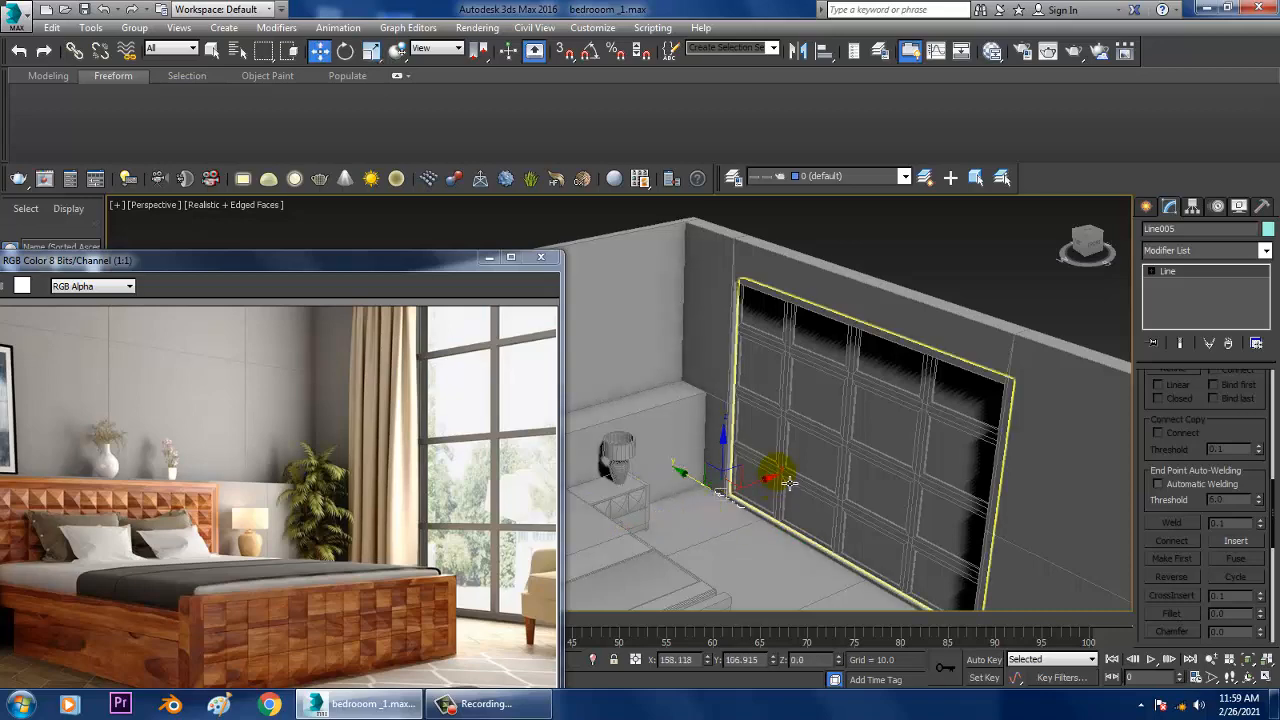
{"action": "scroll", "coordinate": [755, 492], "scroll_direction": "up", "scroll_amount": 3}
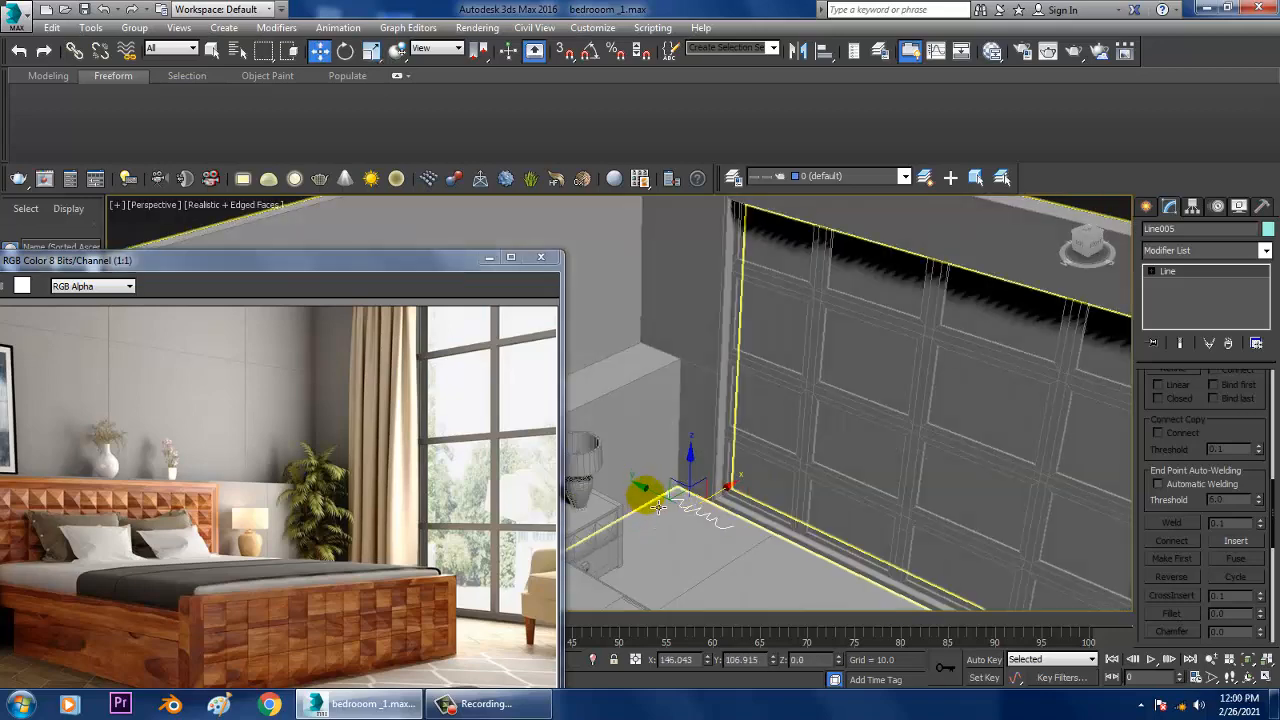
{"action": "left_click_drag", "start_coordinate": [651, 491], "coordinate": [669, 500]}
{"action": "scroll", "coordinate": [780, 504], "scroll_direction": "up", "scroll_amount": 2}
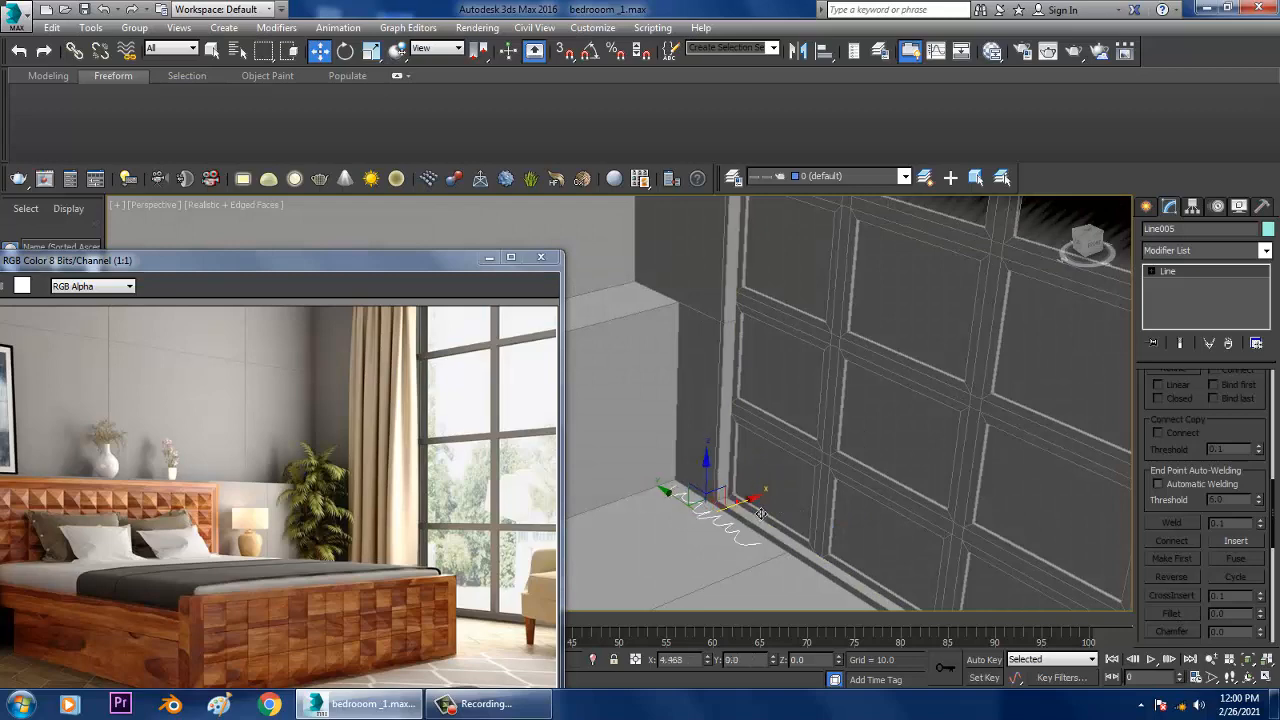
Step: Add an Extrude modifier to the curtain spline and set its amount to 88.5
{"action": "left_click", "coordinate": [1148, 207]}
{"action": "left_click", "coordinate": [1169, 207]}
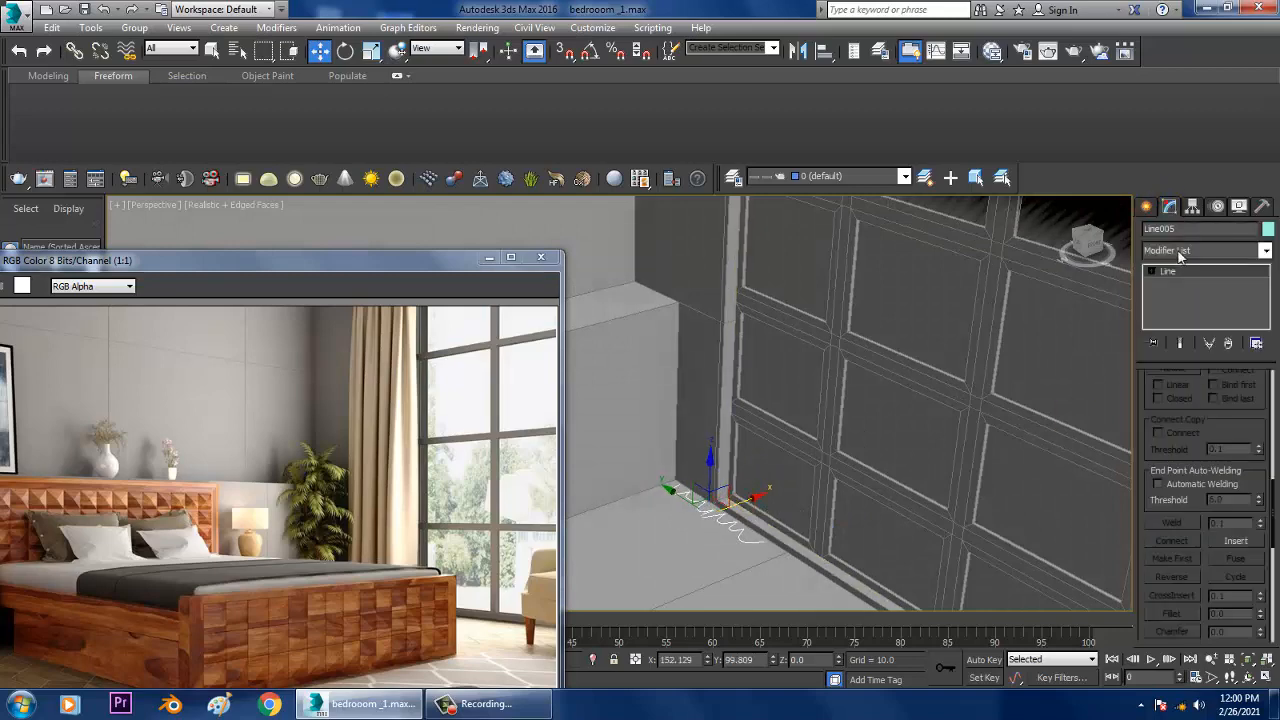
{"action": "left_click", "coordinate": [1180, 250]}
{"action": "type", "text": "ex"}
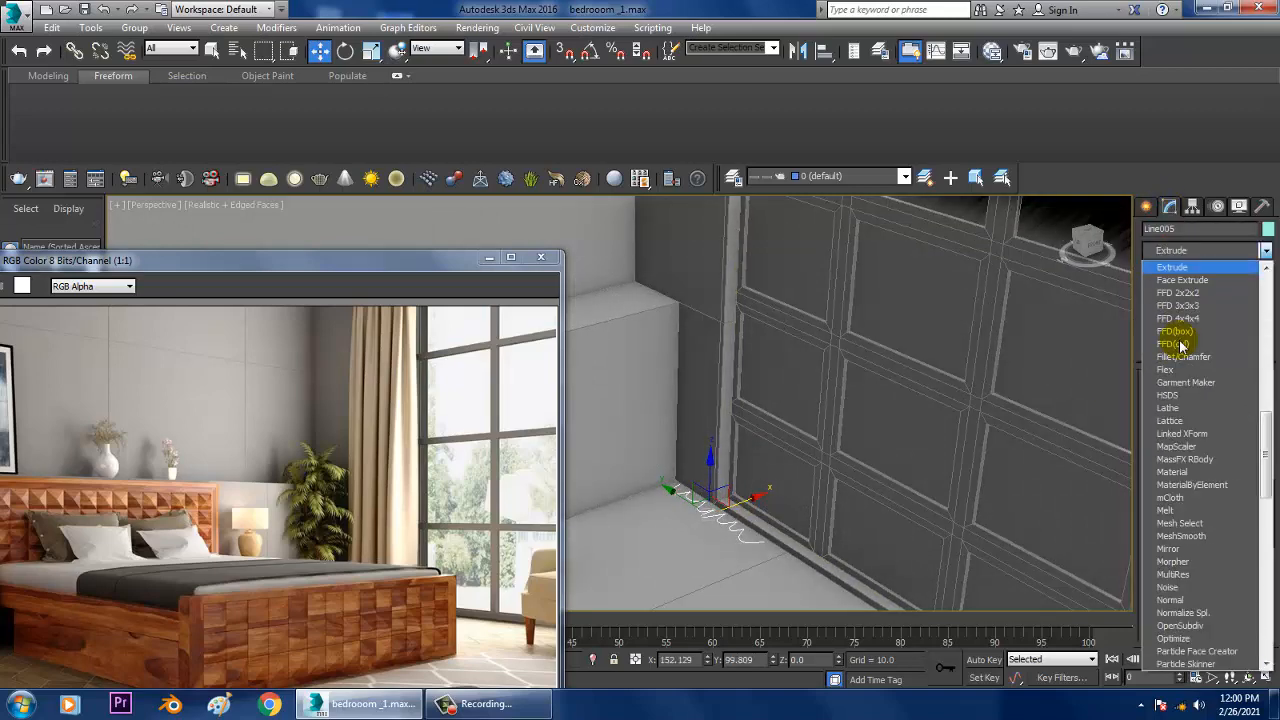
{"action": "left_click", "coordinate": [1186, 267]}
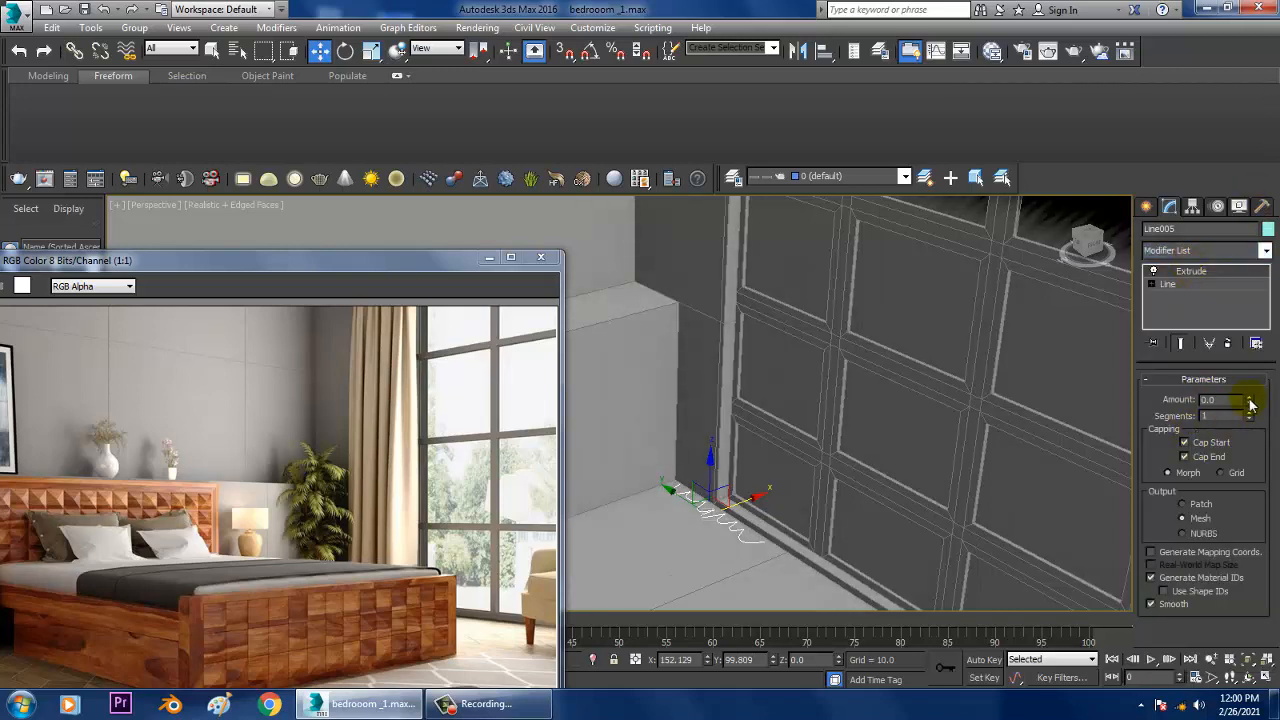
{"action": "left_click_drag", "start_coordinate": [1250, 401], "coordinate": [1258, 262]}
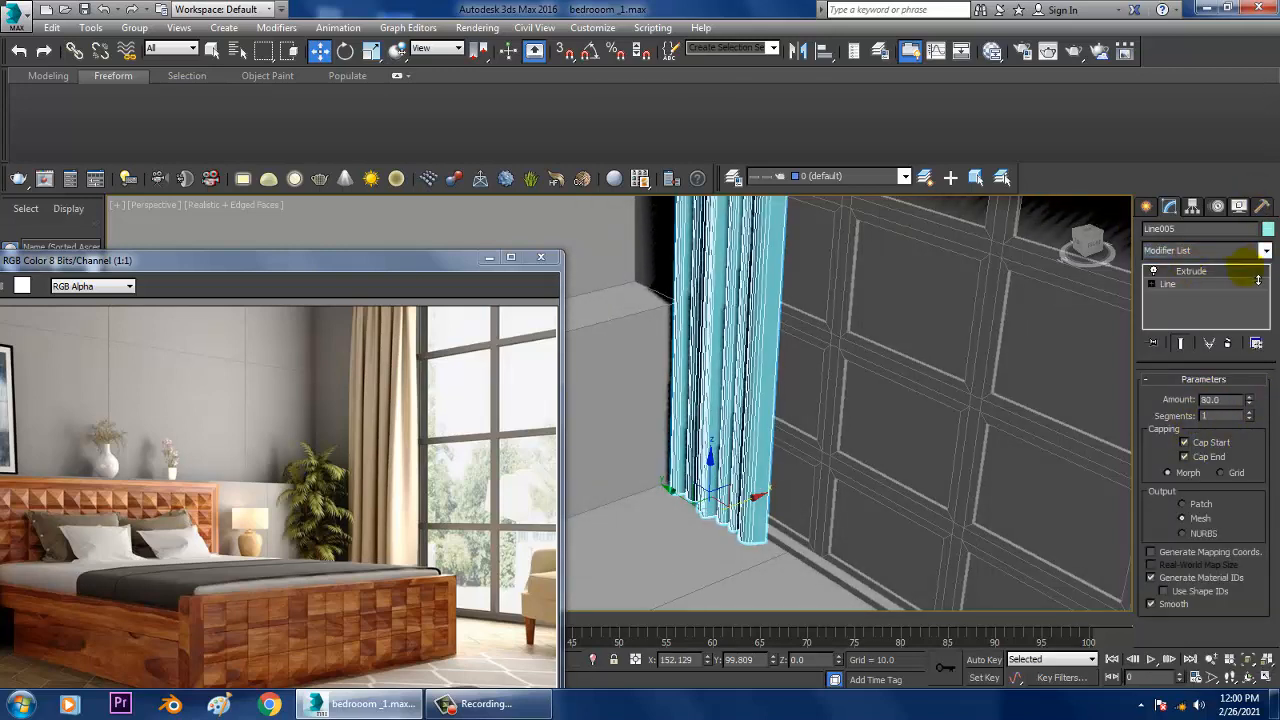
{"action": "middle_click_drag", "start_coordinate": [940, 316], "coordinate": [950, 413], "text": "alt"}
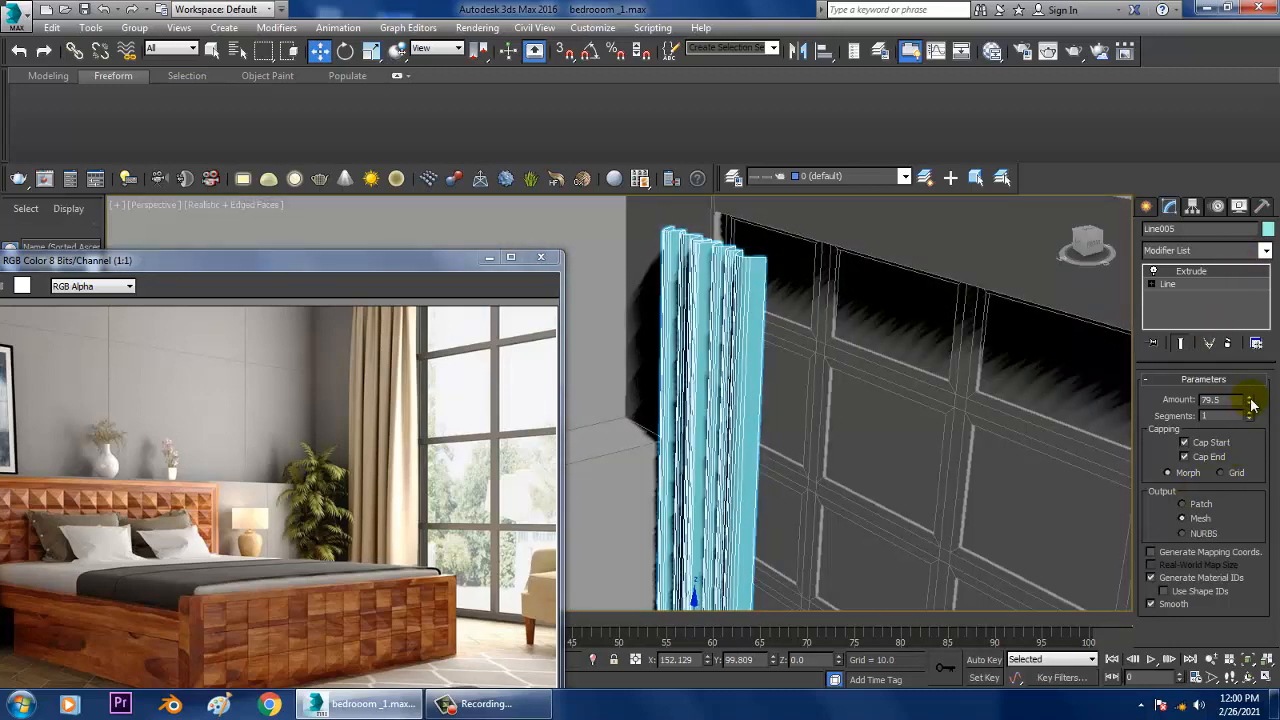
{"action": "left_click_drag", "start_coordinate": [1250, 402], "coordinate": [1269, 392]}
{"action": "middle_click_drag", "start_coordinate": [970, 360], "coordinate": [931, 335], "text": "alt"}
{"action": "scroll", "coordinate": [931, 335], "scroll_direction": "down", "scroll_amount": 4}
{"action": "middle_click_drag", "start_coordinate": [927, 406], "coordinate": [914, 438], "text": "alt"}
{"action": "scroll", "coordinate": [959, 324], "scroll_direction": "up", "scroll_amount": 4}
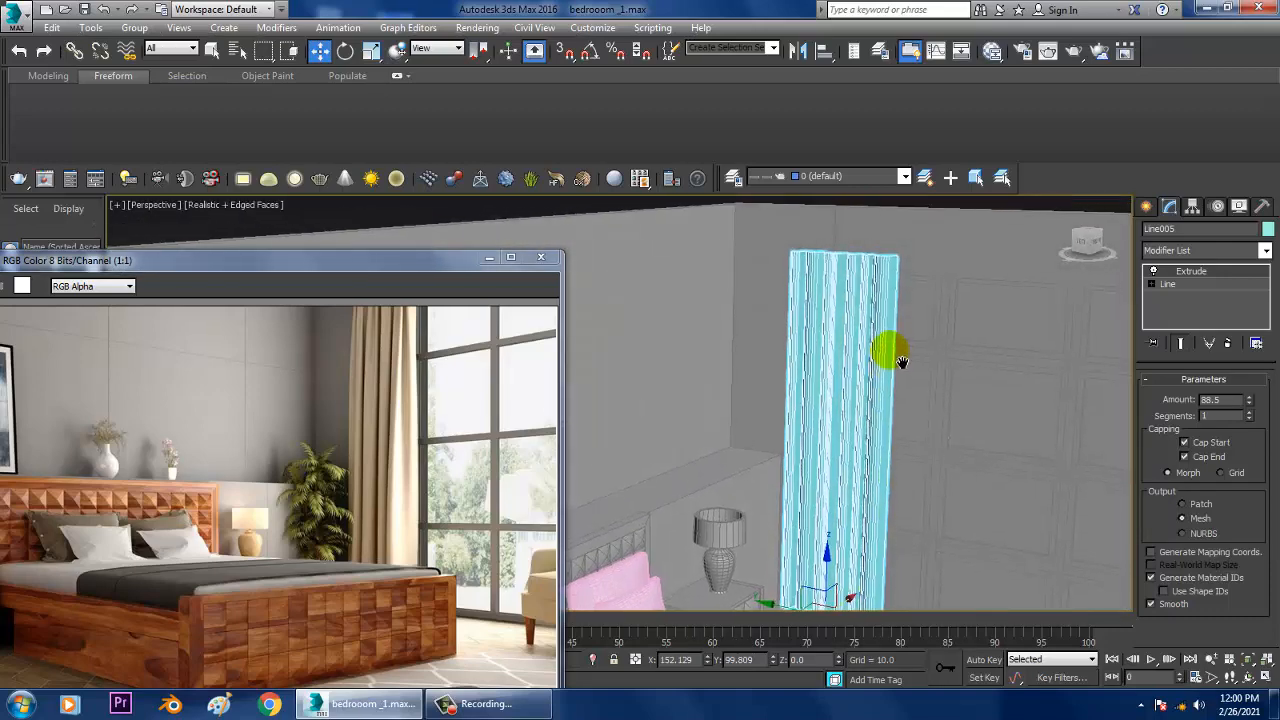
Step: Convert the extruded curtain to an Editable Poly
{"action": "scroll", "coordinate": [900, 353], "scroll_direction": "up", "scroll_amount": 3}
{"action": "mouse_move", "coordinate": [900, 346]}
{"action": "middle_mouse_down"}
{"action": "mouse_move", "coordinate": [907, 362]}
{"action": "mouse_move", "coordinate": [892, 330]}
{"action": "middle_mouse_up"}
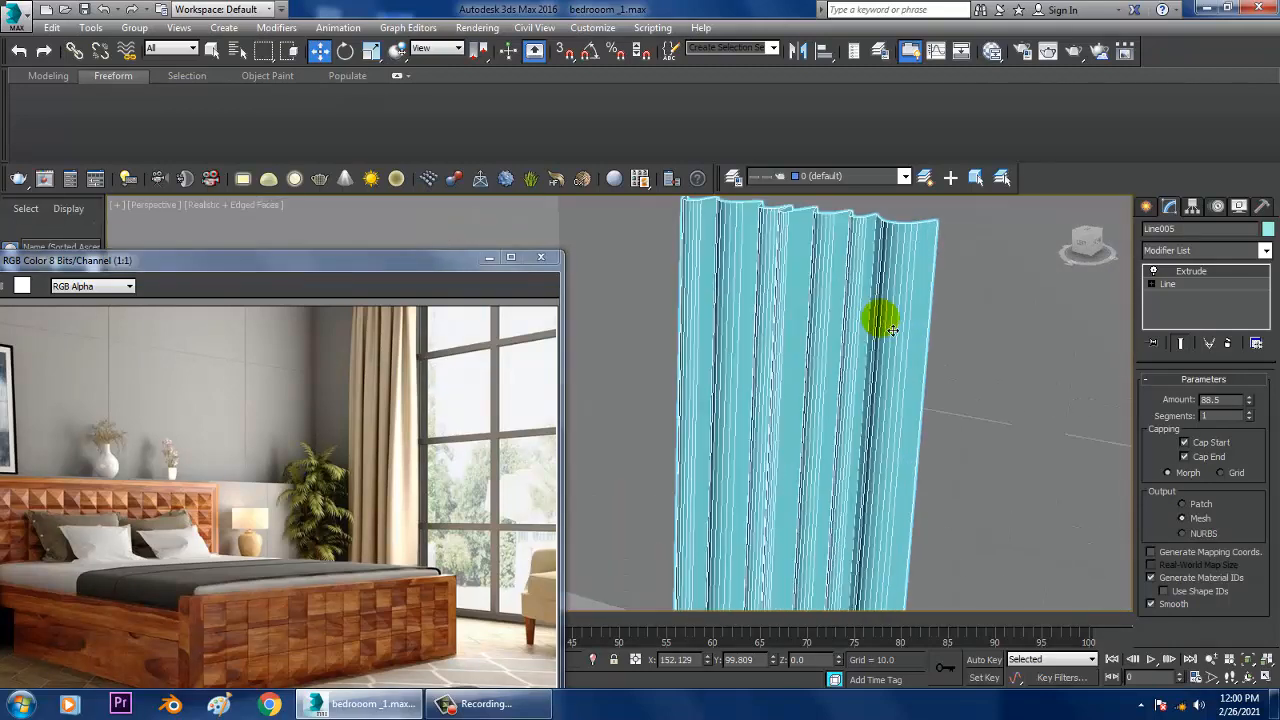
{"action": "middle_click_drag", "start_coordinate": [822, 298], "coordinate": [816, 292], "text": "alt"}
{"action": "right_click", "coordinate": [812, 290]}
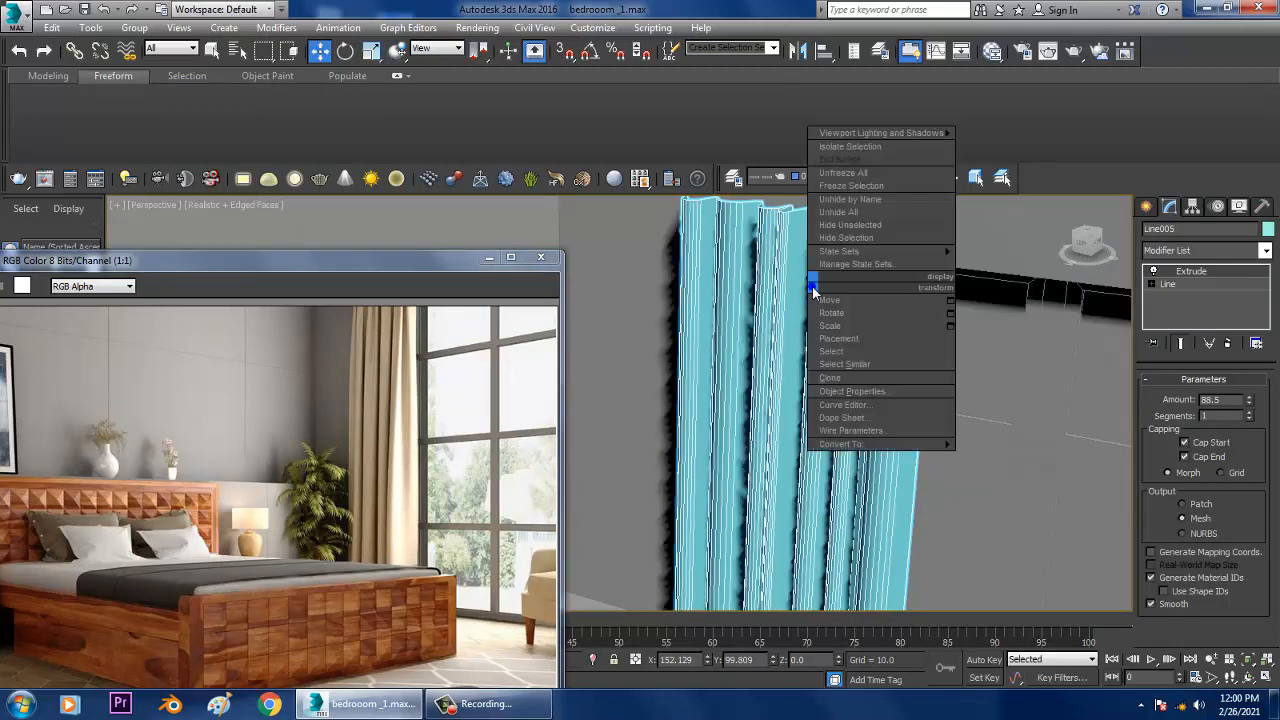
{"action": "mouse_move", "coordinate": [900, 446]}
{"action": "left_click", "coordinate": [985, 458]}
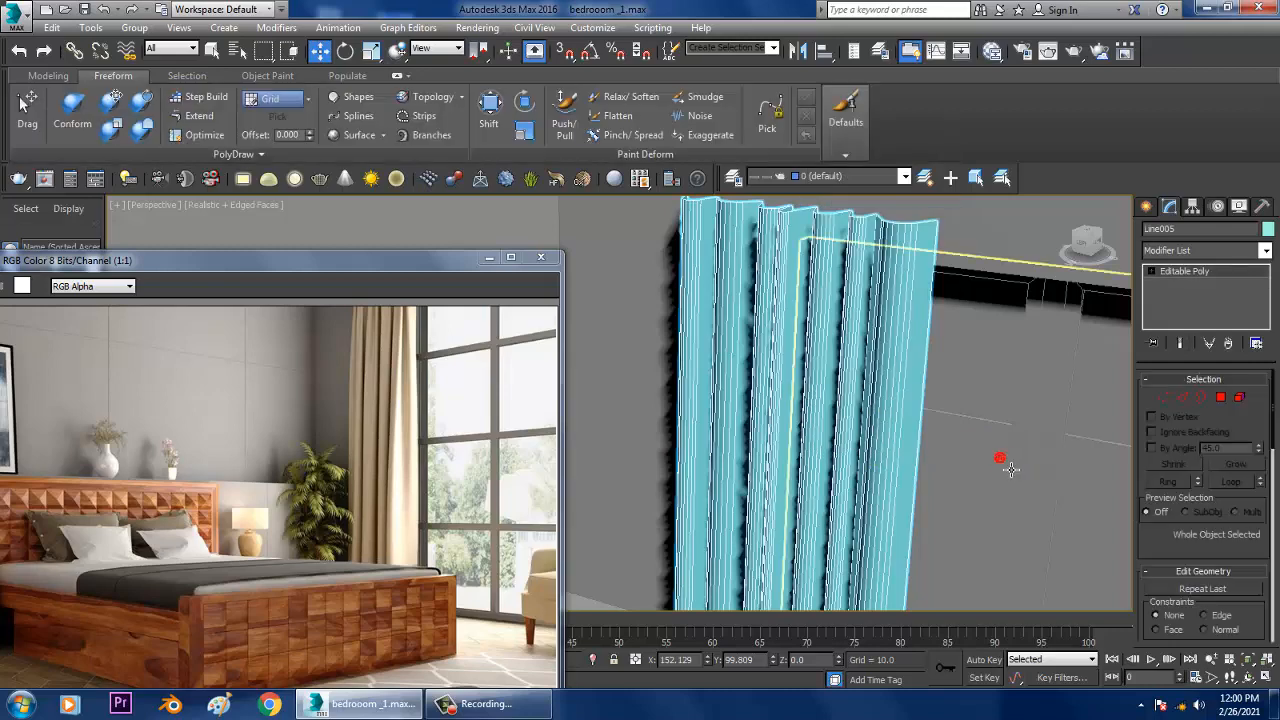
Step: Select the curtain's vertical edges and connect them with 14 segments
{"action": "left_click", "coordinate": [1180, 404]}
{"action": "middle_click_drag", "start_coordinate": [936, 446], "coordinate": [922, 402], "text": "alt"}
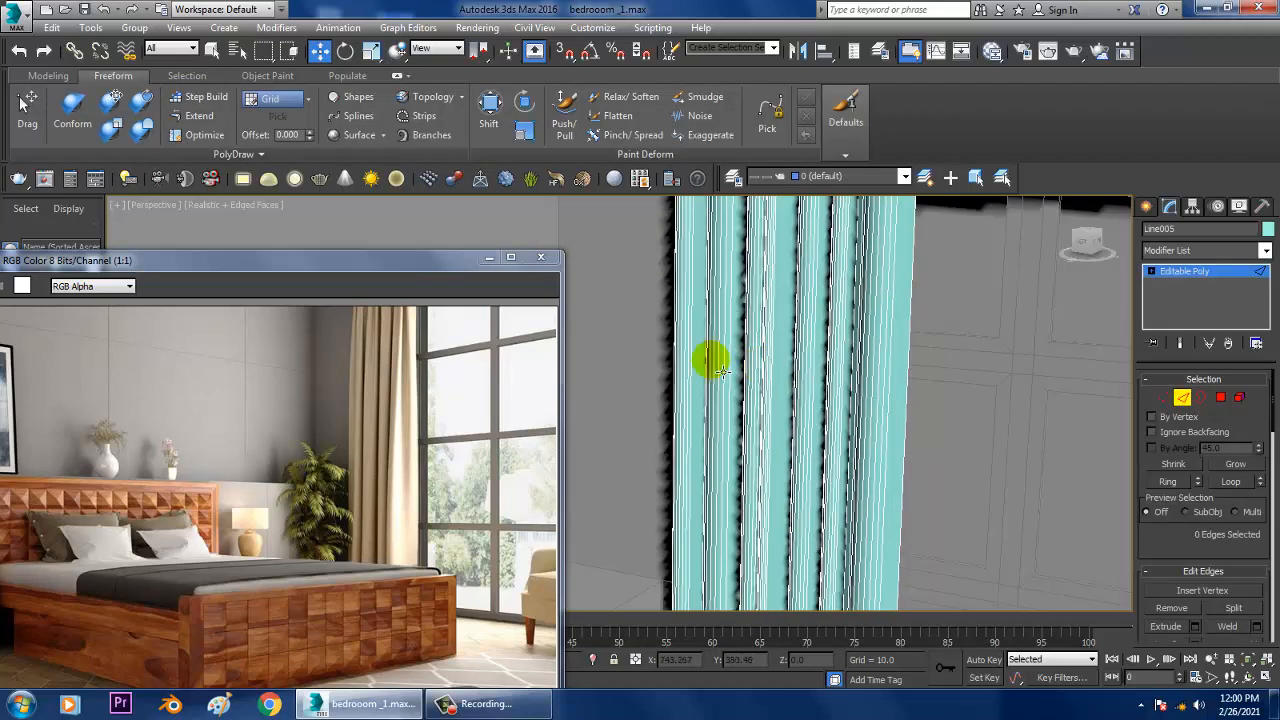
{"action": "left_click_drag", "start_coordinate": [988, 427], "coordinate": [1058, 435]}
{"action": "left_click_drag", "start_coordinate": [1197, 545], "coordinate": [1205, 427]}
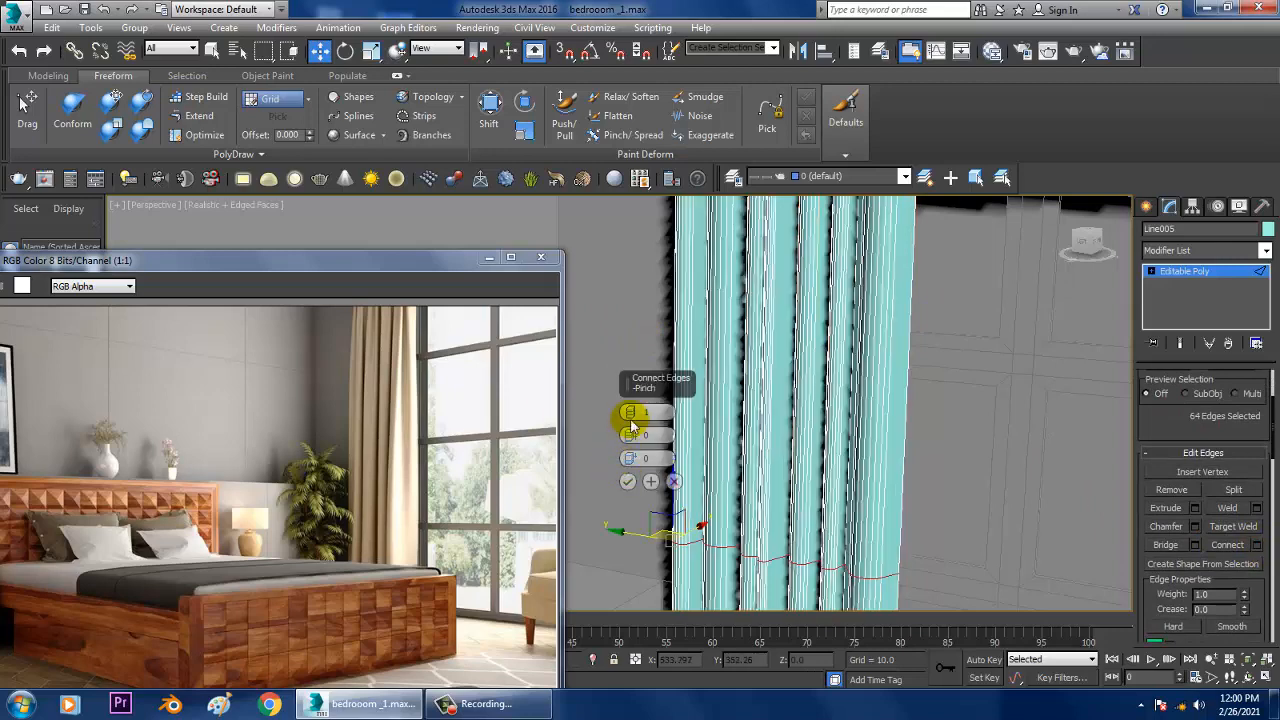
{"action": "left_click_drag", "start_coordinate": [631, 414], "coordinate": [633, 378]}
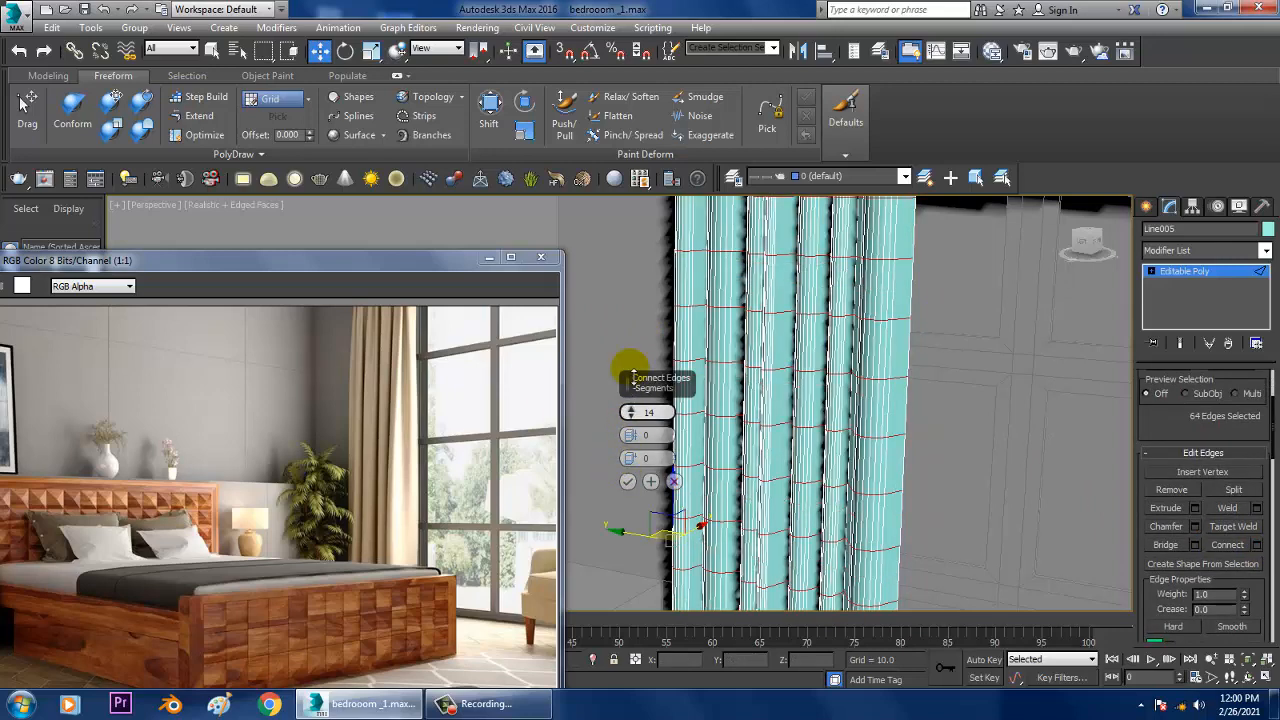
{"action": "left_click", "coordinate": [628, 482]}
{"action": "scroll", "coordinate": [820, 372], "scroll_direction": "down", "scroll_amount": 3}
{"action": "scroll", "coordinate": [888, 376], "scroll_direction": "up", "scroll_amount": 2}
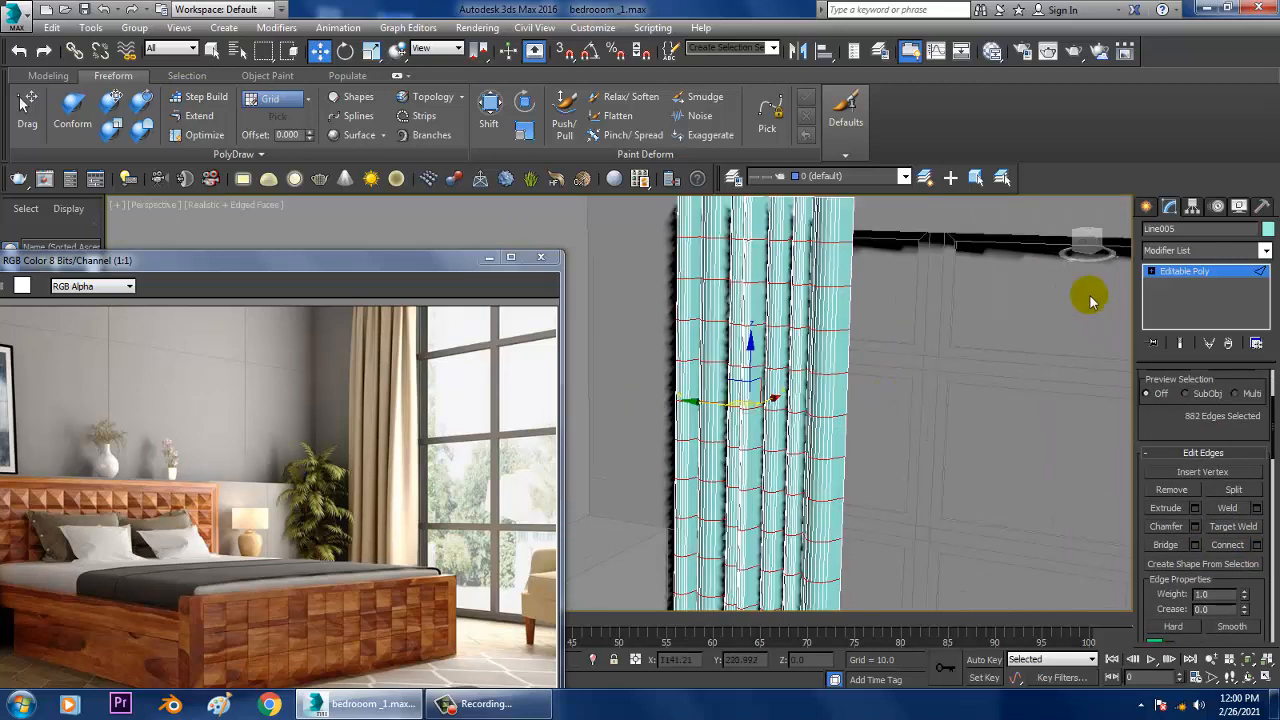
Step: Leave edge editing and apply an FFD(box) modifier to the whole curtain
{"action": "left_click", "coordinate": [1190, 277]}
{"action": "scroll", "coordinate": [851, 434], "scroll_direction": "down", "scroll_amount": 4}
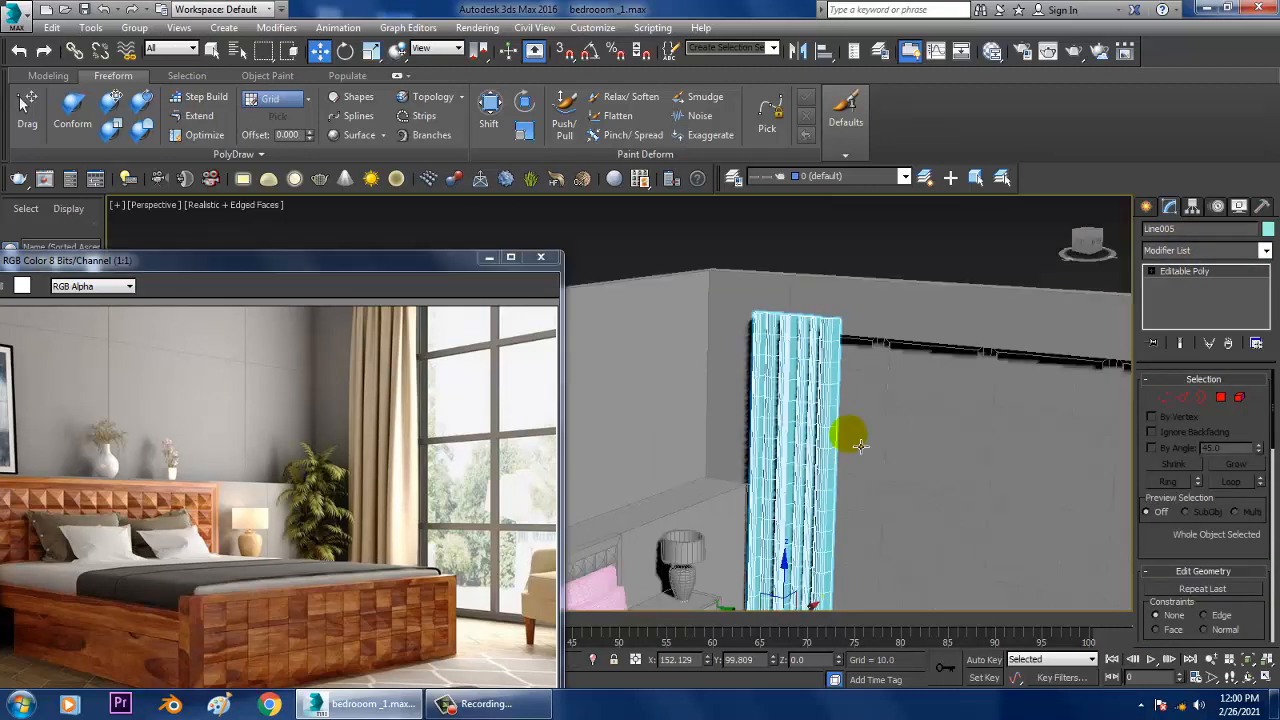
{"action": "left_click", "coordinate": [1213, 251]}
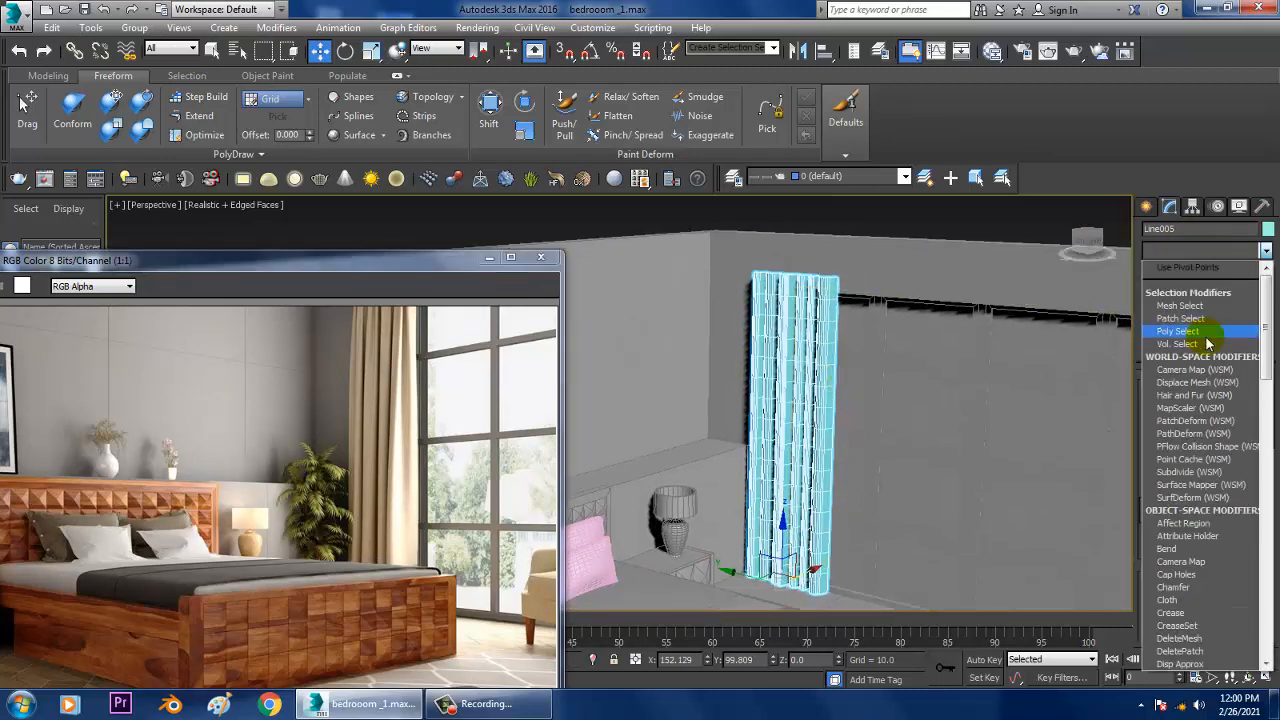
{"action": "key", "text": "f"}
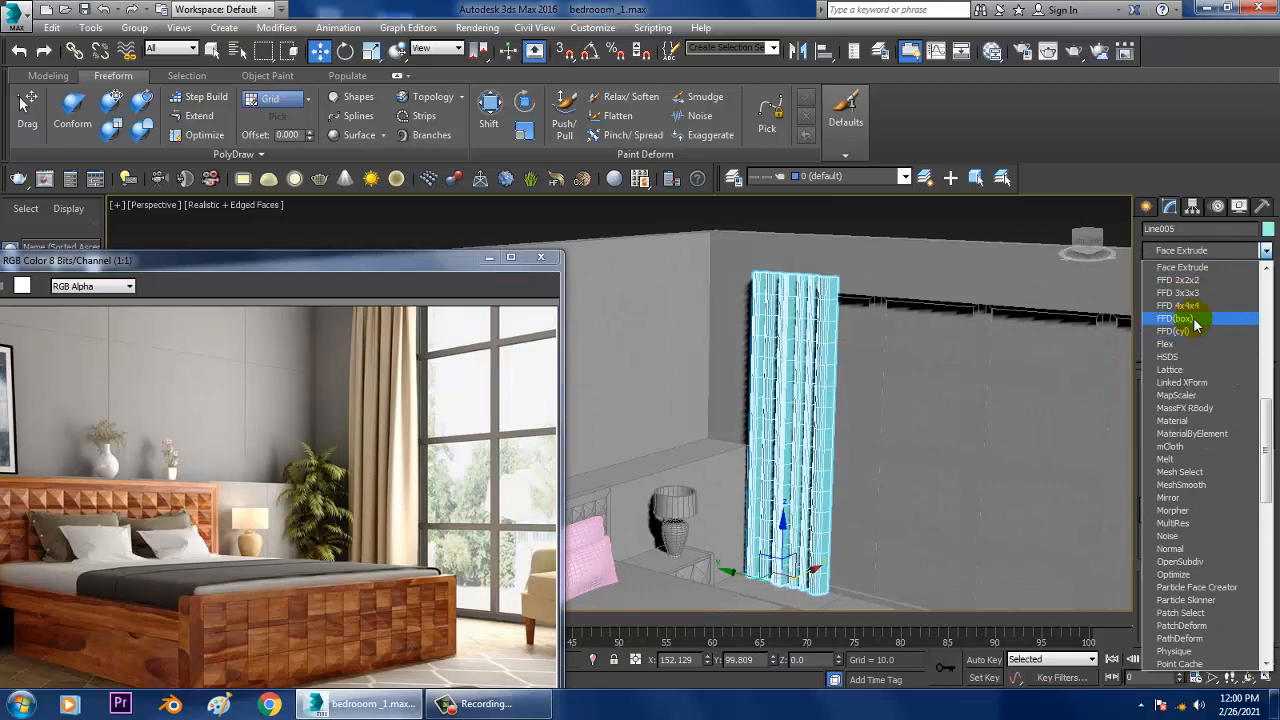
{"action": "left_click", "coordinate": [1176, 318]}
Step: Shift FFD control points in the curtain's middle and upper area sideways to bend the folds
{"action": "scroll", "coordinate": [831, 447], "scroll_direction": "up", "scroll_amount": 6}
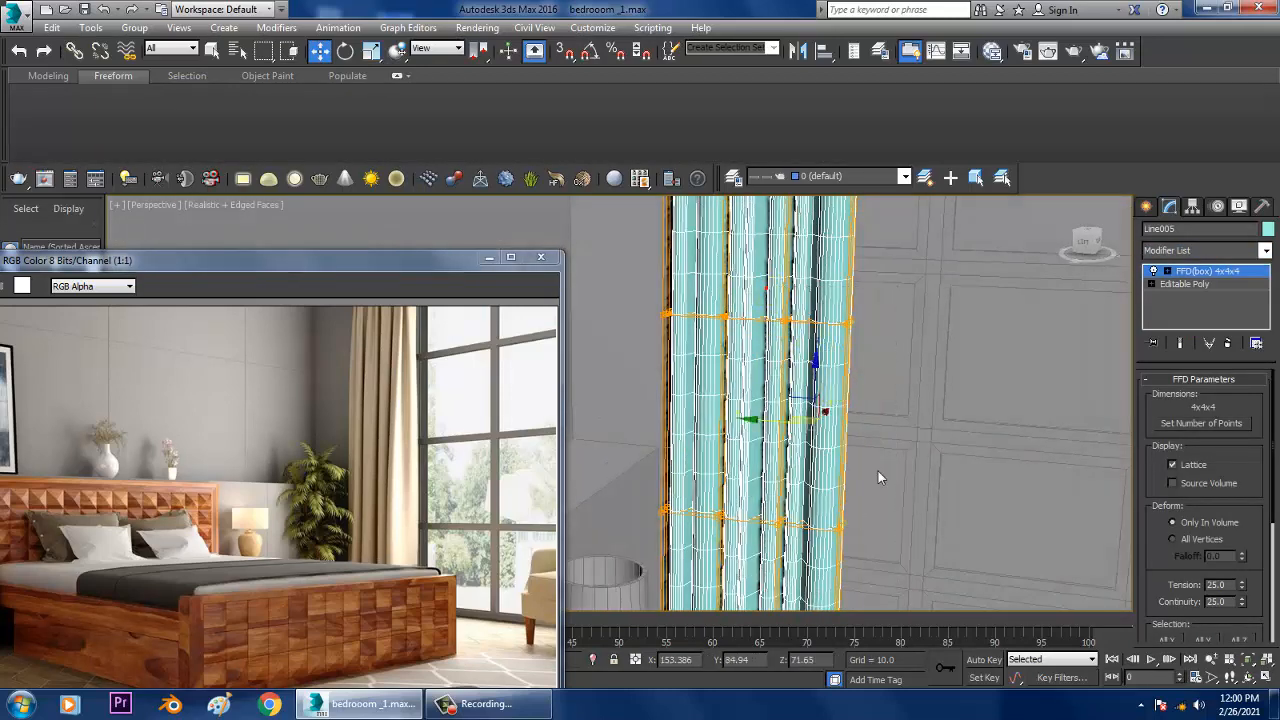
{"action": "mouse_move", "coordinate": [772, 430]}
{"action": "middle_mouse_down", "text": "alt"}
{"action": "mouse_move", "coordinate": [829, 409]}
{"action": "mouse_move", "coordinate": [846, 451]}
{"action": "mouse_move", "coordinate": [797, 277]}
{"action": "mouse_move", "coordinate": [826, 340]}
{"action": "middle_mouse_up", "text": "alt"}
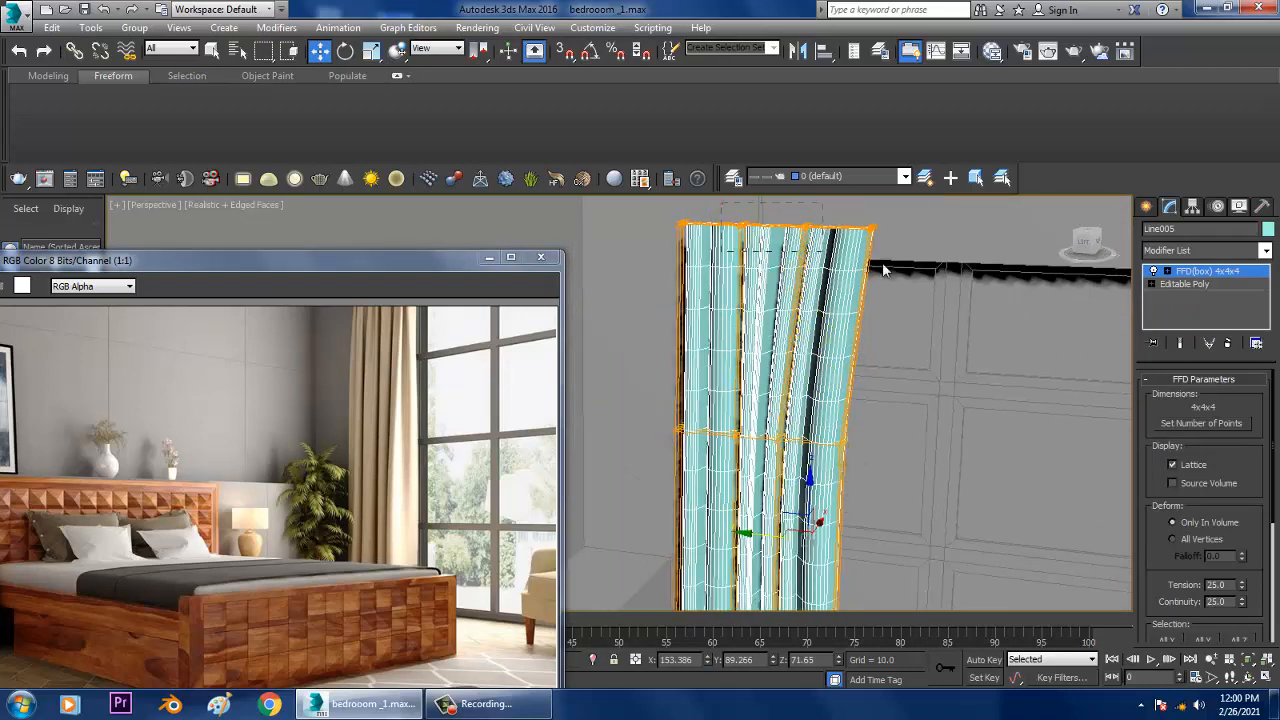
{"action": "mouse_move", "coordinate": [882, 262]}
{"action": "middle_mouse_down", "text": "alt"}
{"action": "mouse_move", "coordinate": [906, 366]}
{"action": "mouse_move", "coordinate": [809, 354]}
{"action": "mouse_move", "coordinate": [831, 363]}
{"action": "mouse_move", "coordinate": [855, 430]}
{"action": "mouse_move", "coordinate": [814, 286]}
{"action": "middle_mouse_up", "text": "alt"}
{"action": "mouse_move", "coordinate": [823, 358]}
{"action": "middle_mouse_down", "text": "alt"}
{"action": "mouse_move", "coordinate": [808, 351]}
{"action": "mouse_move", "coordinate": [897, 334]}
{"action": "mouse_move", "coordinate": [830, 407]}
{"action": "mouse_move", "coordinate": [777, 423]}
{"action": "mouse_move", "coordinate": [934, 449]}
{"action": "mouse_move", "coordinate": [803, 329]}
{"action": "mouse_move", "coordinate": [855, 430]}
{"action": "mouse_move", "coordinate": [758, 335]}
{"action": "middle_mouse_up", "text": "alt"}
Step: Select FFD control points in the curtain's lower part and shift them sideways to vary the lower folds
{"action": "left_click", "coordinate": [788, 422]}
{"action": "left_click_drag", "start_coordinate": [764, 327], "coordinate": [1116, 630]}
{"action": "middle_click_drag", "start_coordinate": [936, 418], "coordinate": [937, 360]}
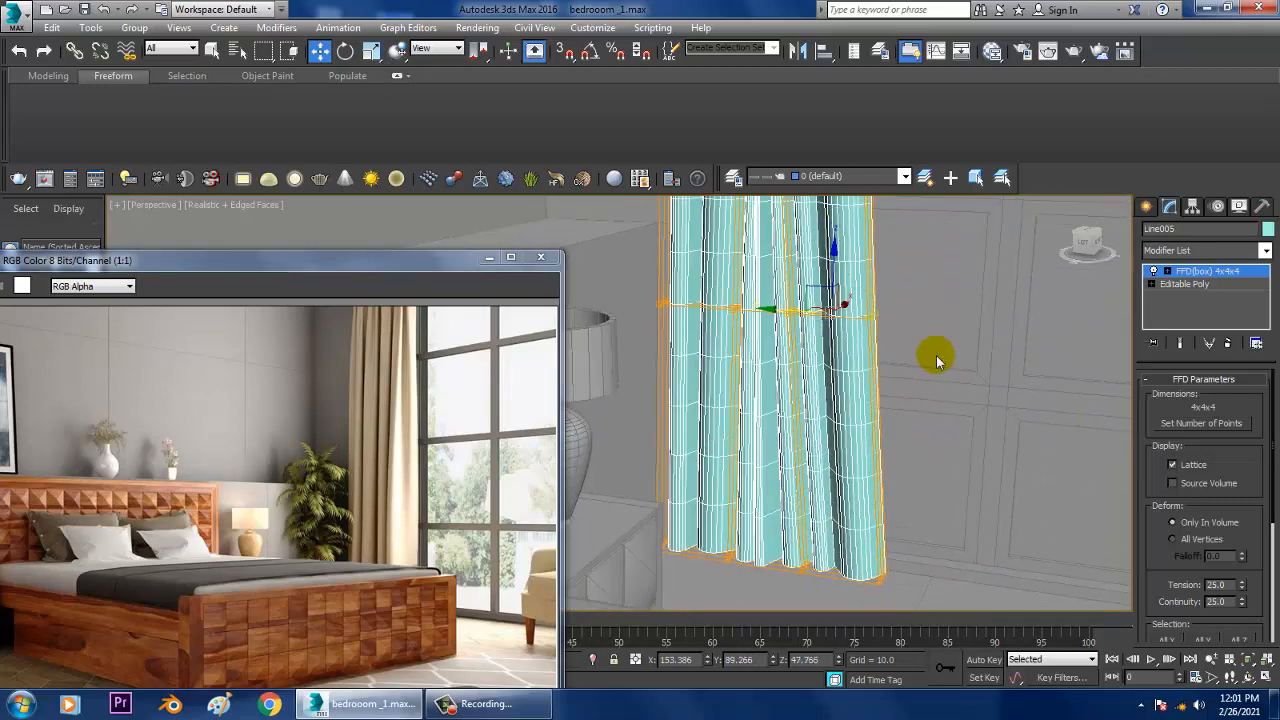
{"action": "left_click_drag", "start_coordinate": [766, 278], "coordinate": [1000, 628]}
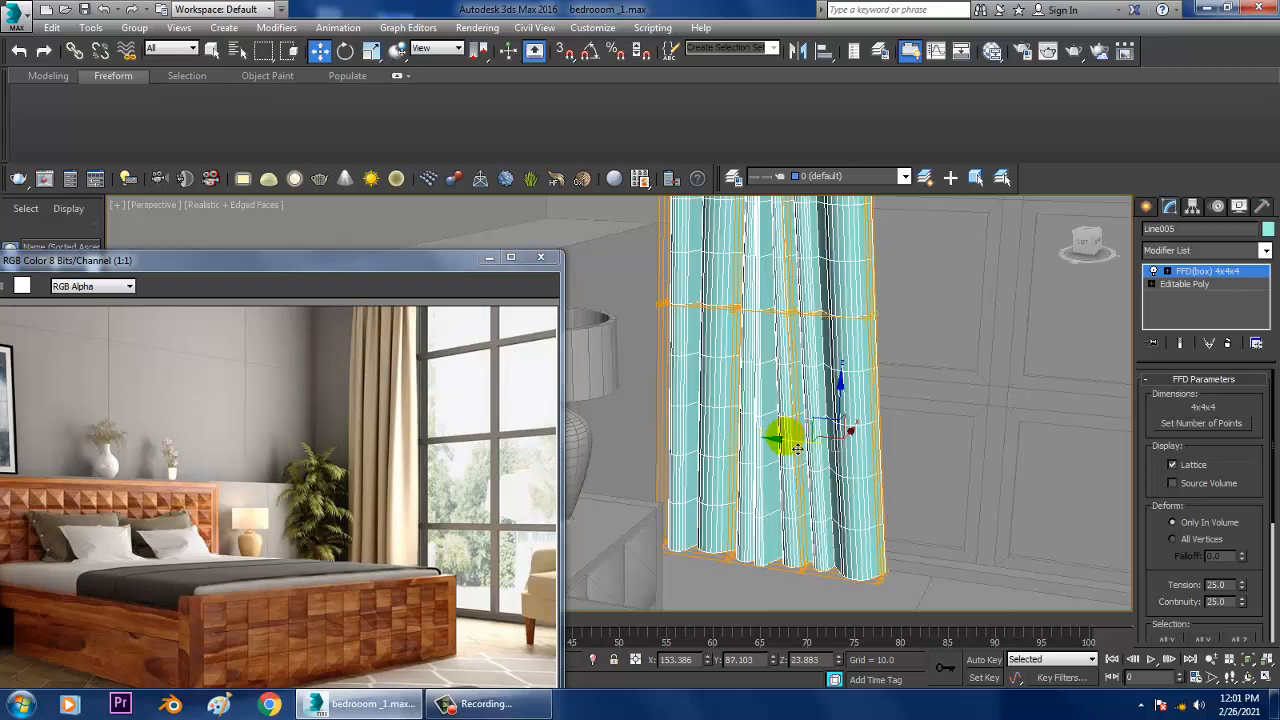
{"action": "left_click_drag", "start_coordinate": [797, 447], "coordinate": [857, 561]}
{"action": "left_click_drag", "start_coordinate": [835, 620], "coordinate": [834, 620]}
{"action": "left_click_drag", "start_coordinate": [797, 563], "coordinate": [772, 562]}
Step: Adjust the FFD control points across the curtain's folds and leave control point editing
{"action": "scroll", "coordinate": [785, 450], "scroll_direction": "down", "scroll_amount": 4}
{"action": "middle_click_drag", "start_coordinate": [785, 370], "coordinate": [723, 309]}
{"action": "scroll", "coordinate": [870, 422], "scroll_direction": "up", "scroll_amount": 4}
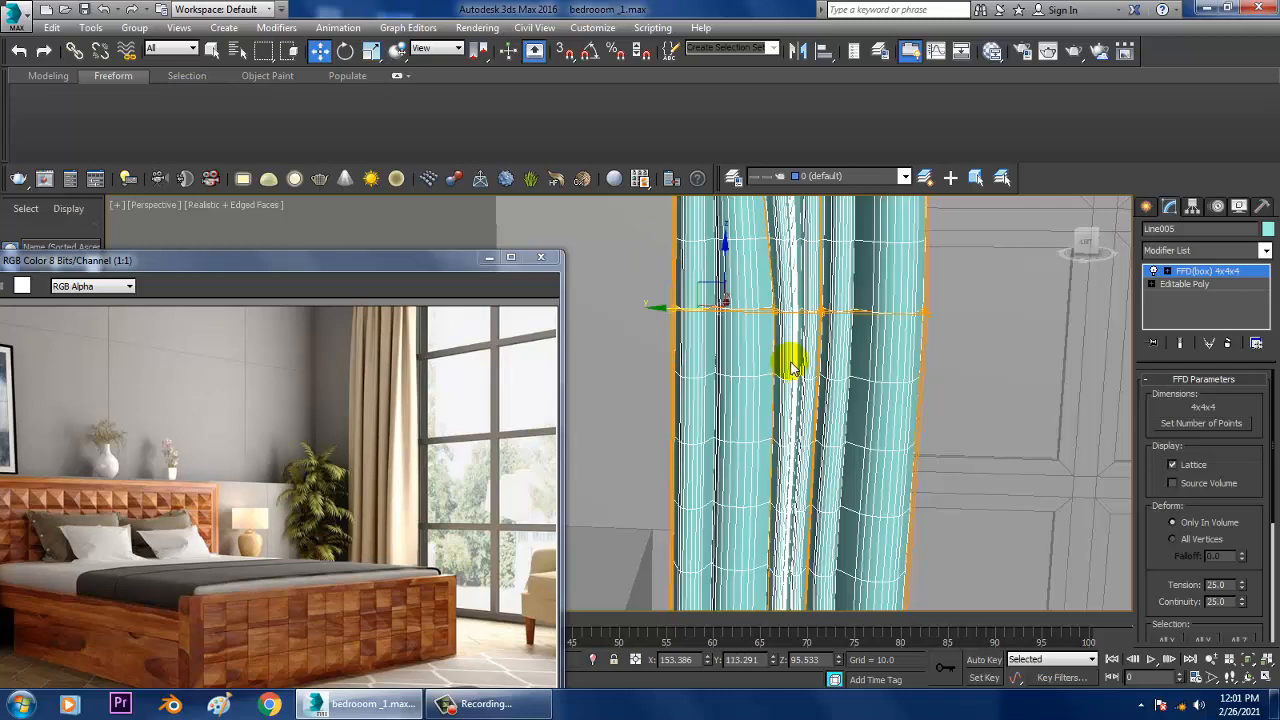
{"action": "key", "text": "r"}
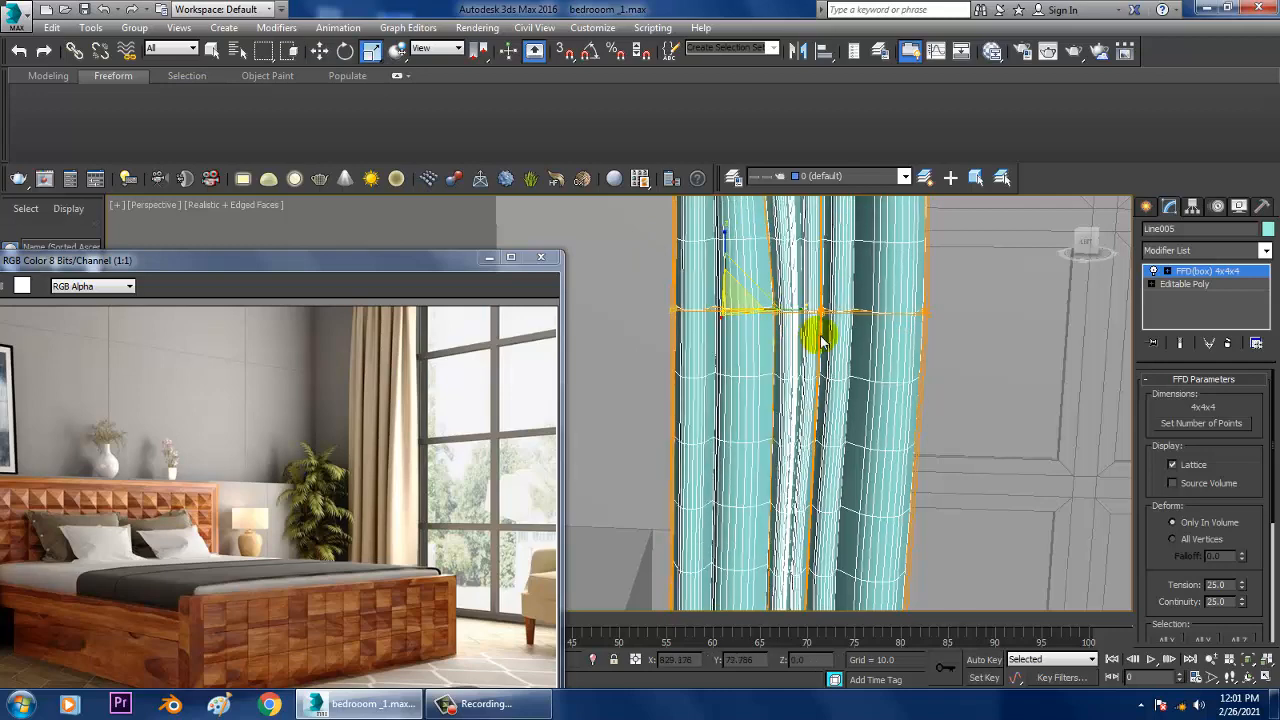
{"action": "scroll", "coordinate": [820, 340], "scroll_direction": "down", "scroll_amount": 4}
{"action": "middle_click_drag", "start_coordinate": [820, 340], "coordinate": [850, 324], "text": "alt"}
{"action": "left_click", "coordinate": [1204, 273]}
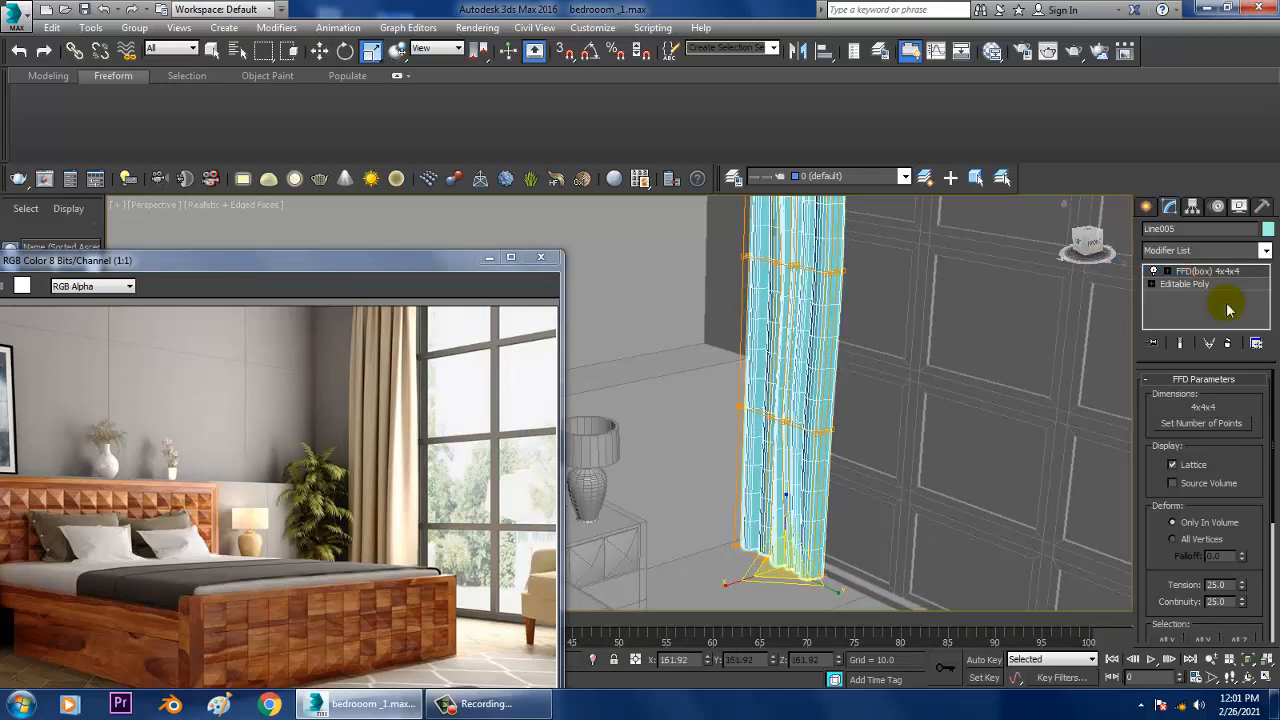
Step: Change the curtain's object colour to grey and deselect it
{"action": "left_click", "coordinate": [1268, 229]}
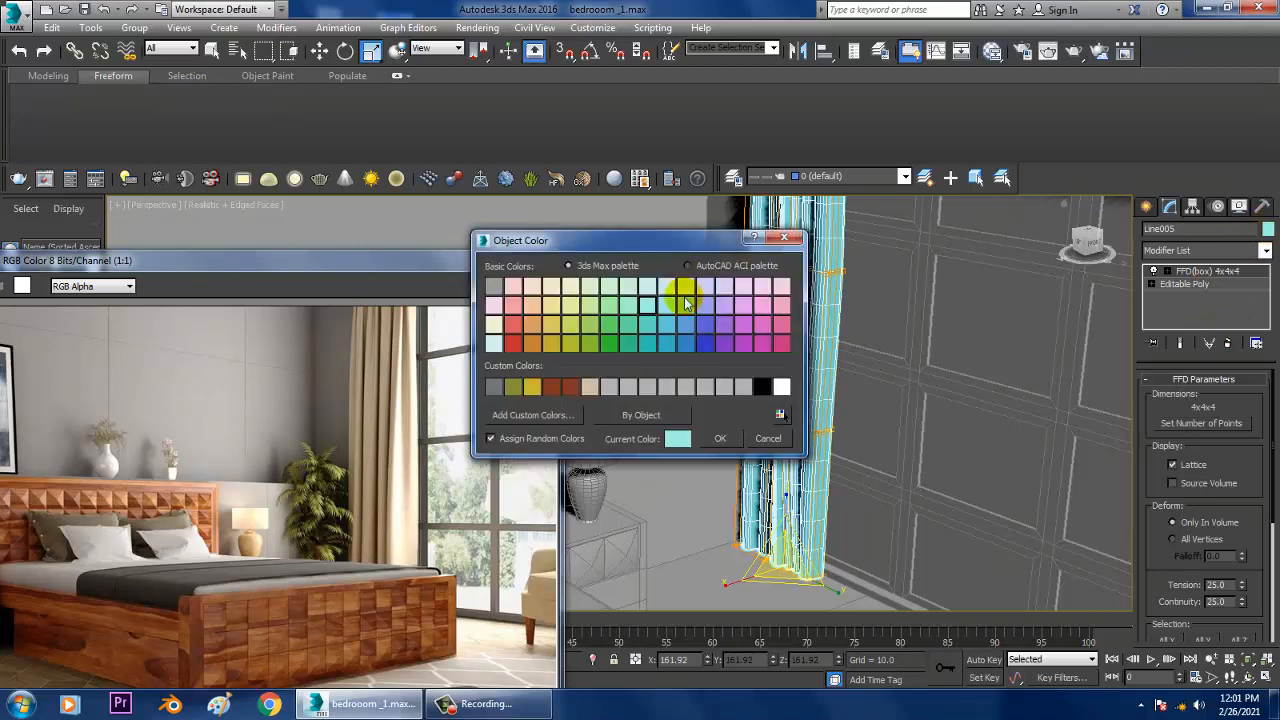
{"action": "left_click", "coordinate": [722, 438]}
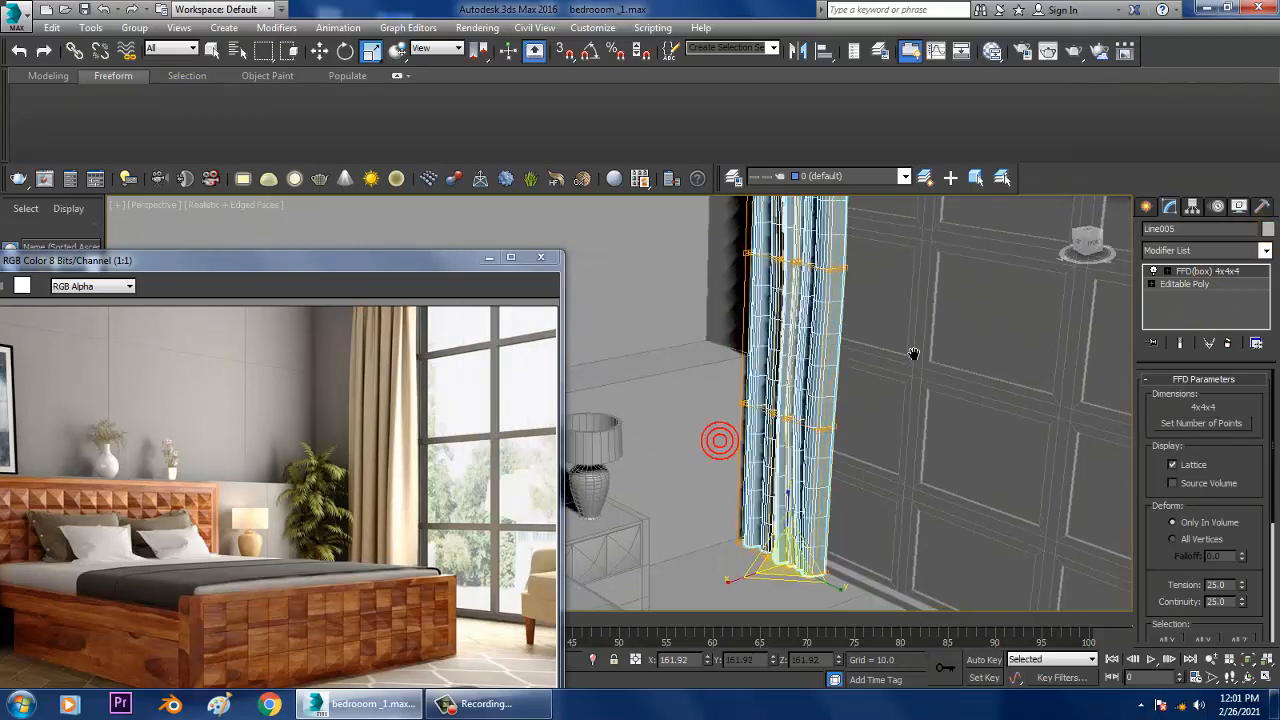
{"action": "scroll", "coordinate": [720, 443], "scroll_direction": "down", "scroll_amount": 5}
{"action": "scroll", "coordinate": [909, 366], "scroll_direction": "up", "scroll_amount": 3}
{"action": "left_click", "coordinate": [963, 206]}
Step: Turn off the edged-faces display and check the shaded curtain beside the bed
{"action": "scroll", "coordinate": [893, 345], "scroll_direction": "up", "scroll_amount": 3}
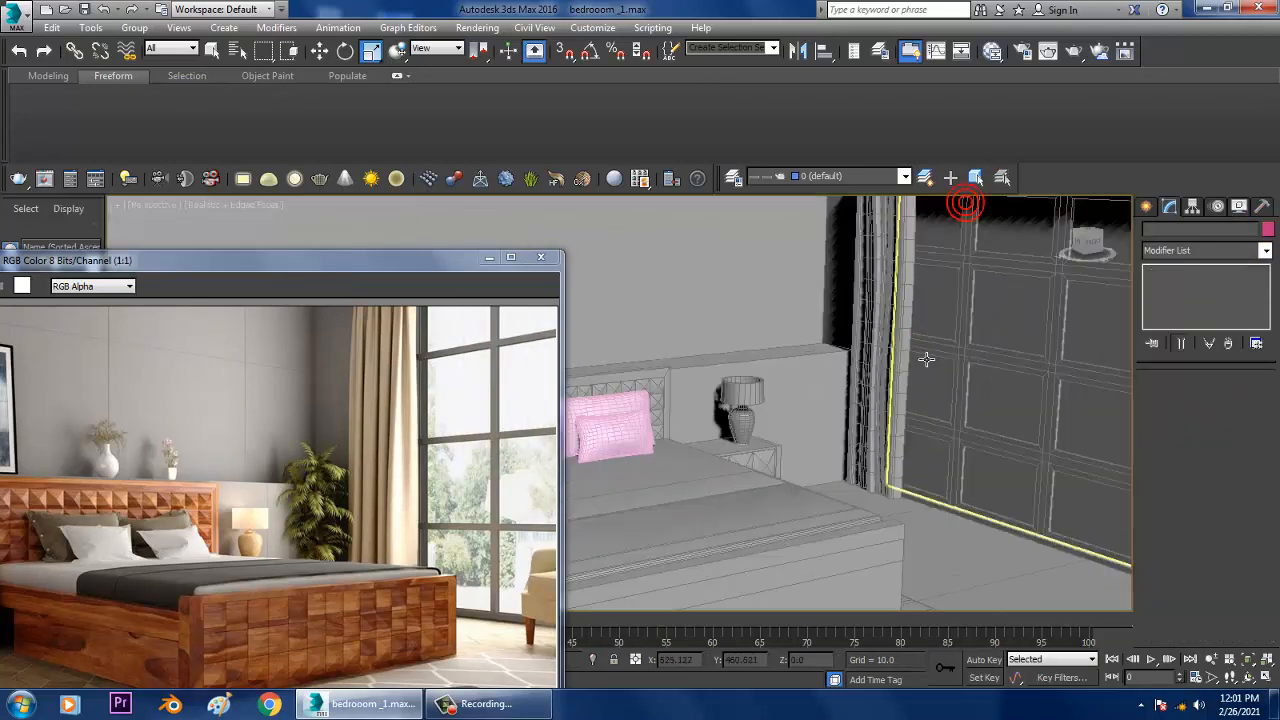
{"action": "mouse_move", "coordinate": [922, 376]}
{"action": "middle_mouse_down"}
{"action": "mouse_move", "coordinate": [932, 300]}
{"action": "mouse_move", "coordinate": [903, 349]}
{"action": "mouse_move", "coordinate": [903, 400]}
{"action": "middle_mouse_up"}
{"action": "key", "text": "F4"}
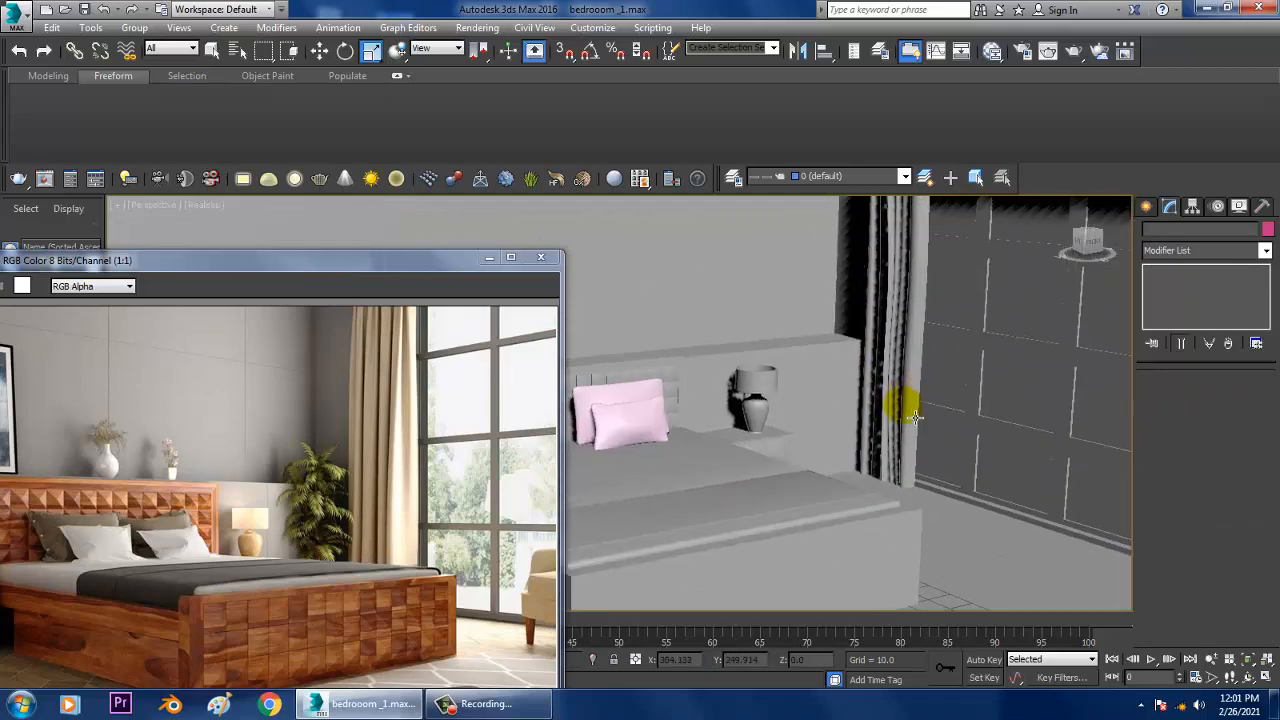
{"action": "scroll", "coordinate": [940, 400], "scroll_direction": "up", "scroll_amount": 10}
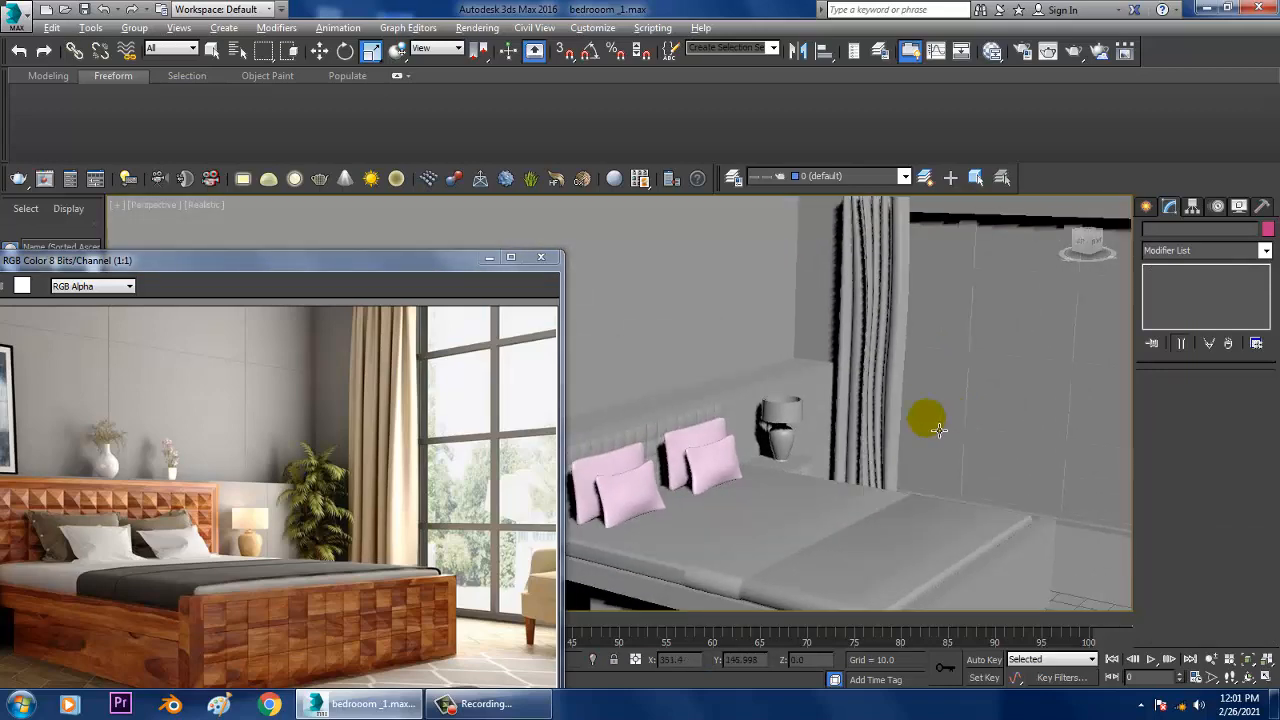
{"action": "scroll", "coordinate": [931, 420], "scroll_direction": "down", "scroll_amount": 8}
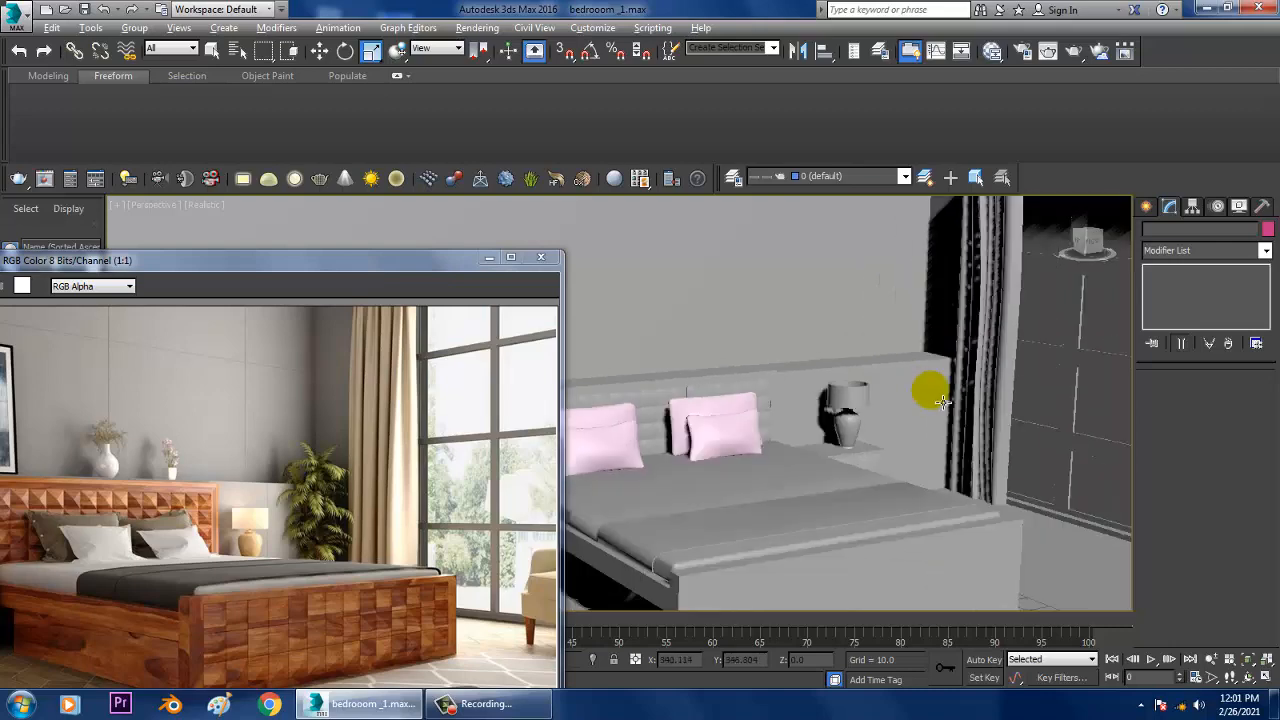
{"action": "middle_click_drag", "start_coordinate": [929, 389], "coordinate": [1014, 389]}
Step: Select all objects in the scene and give them one light grey object colour
{"action": "left_click", "coordinate": [858, 443]}
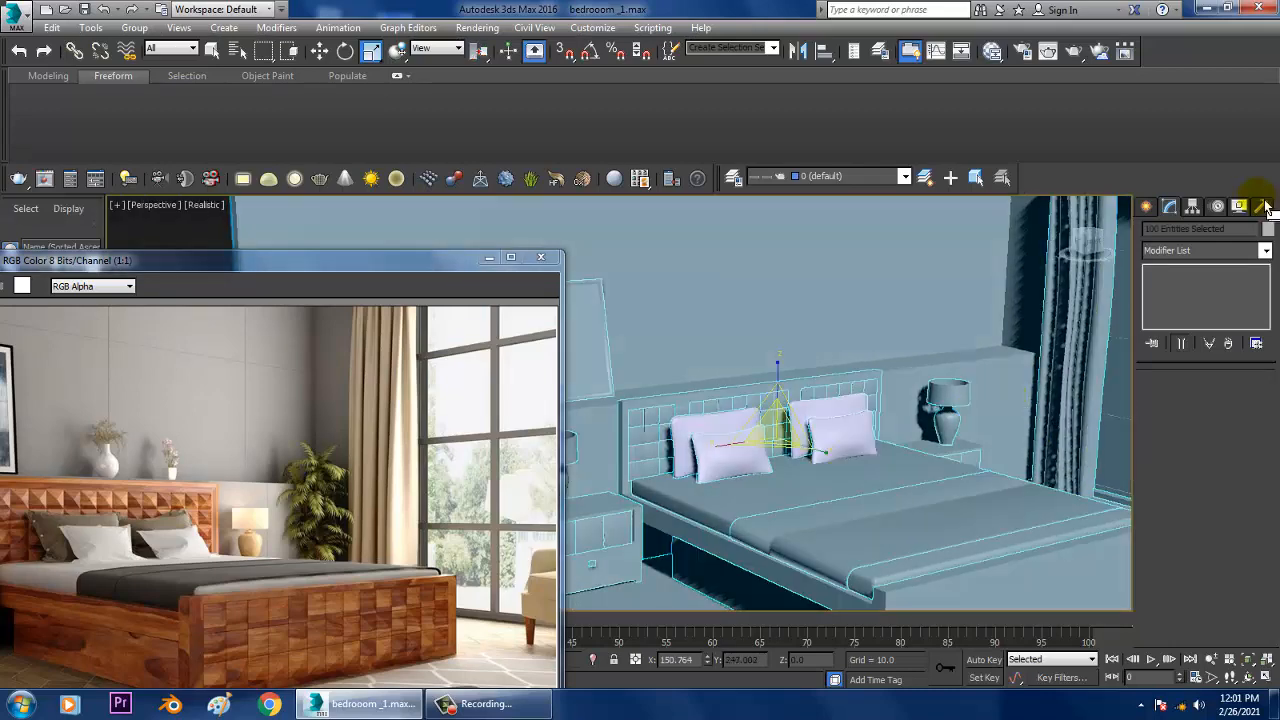
{"action": "left_click", "coordinate": [1266, 229]}
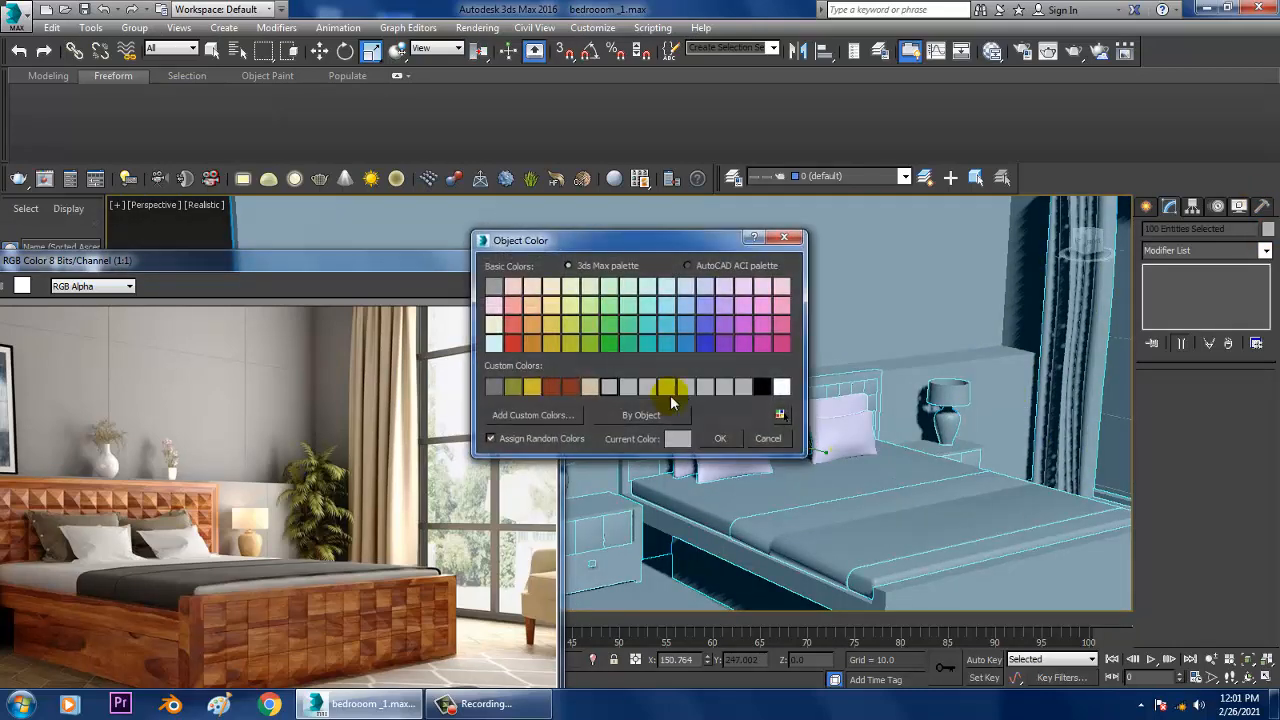
{"action": "left_click", "coordinate": [726, 442]}
{"action": "scroll", "coordinate": [1043, 420], "scroll_direction": "down", "scroll_amount": 8}
{"action": "scroll", "coordinate": [868, 463], "scroll_direction": "up", "scroll_amount": 6}
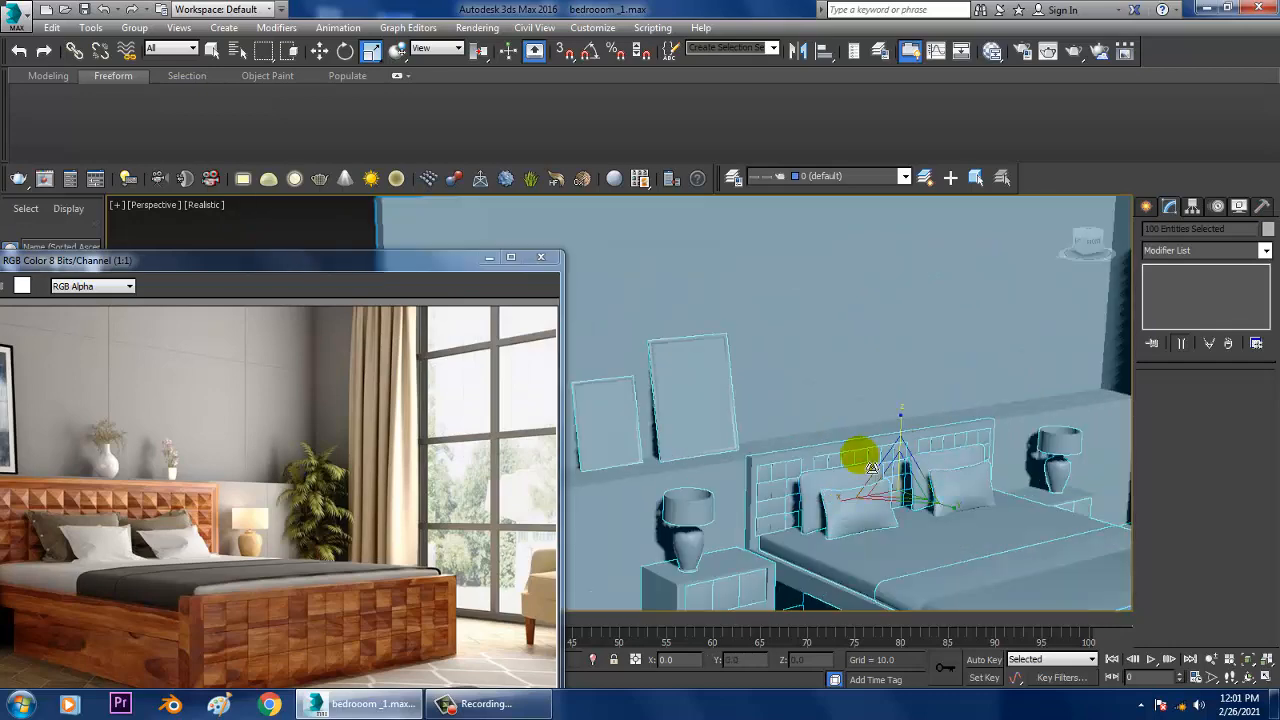
Step: Reposition the reference image and examine its vases alongside the model's ledge above the headboard
{"action": "left_click_drag", "start_coordinate": [203, 268], "coordinate": [358, 205]}
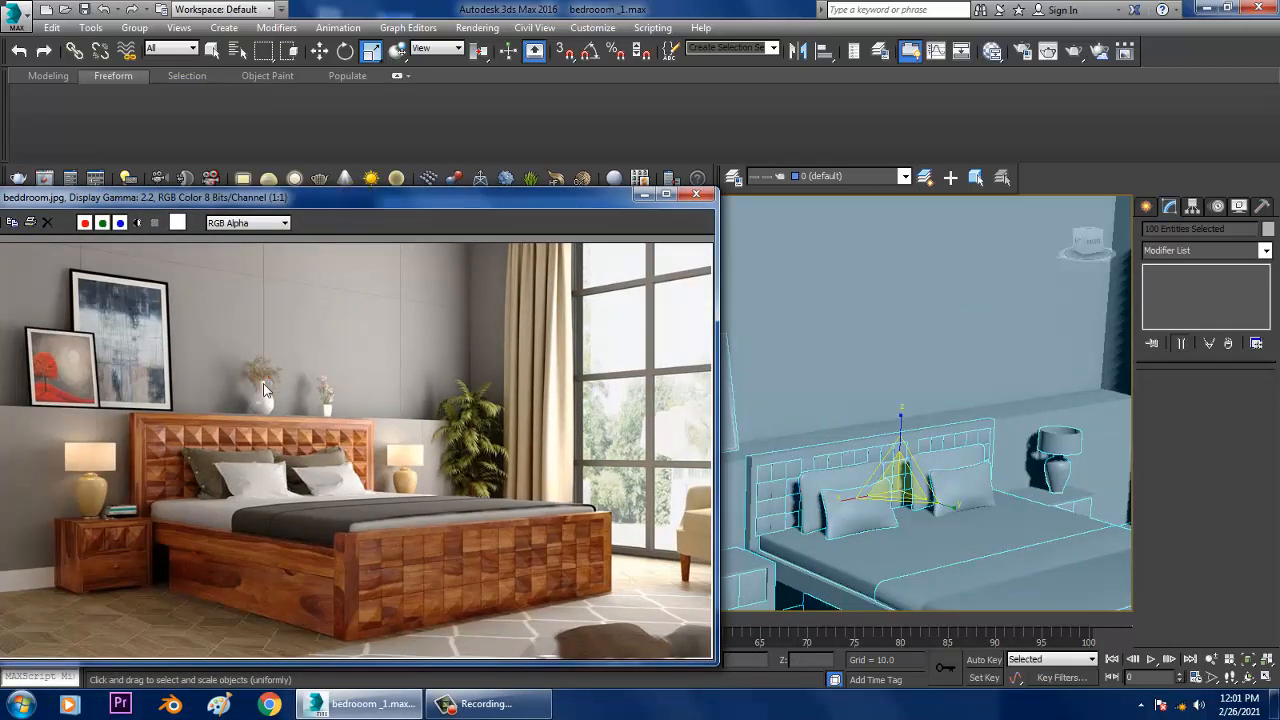
{"action": "scroll", "coordinate": [235, 411], "scroll_direction": "up", "scroll_amount": 1}
{"action": "middle_click_drag", "start_coordinate": [449, 384], "coordinate": [514, 407]}
{"action": "middle_click_drag", "start_coordinate": [977, 440], "coordinate": [866, 475], "text": "alt"}
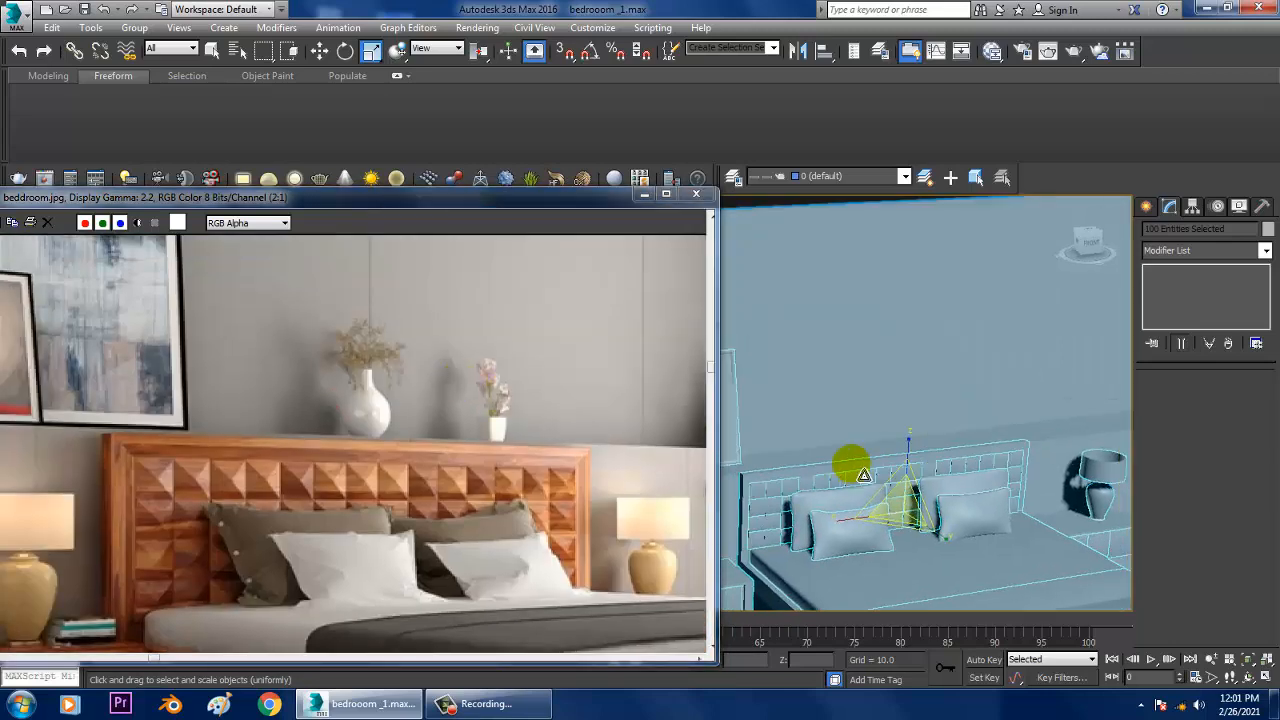
{"action": "scroll", "coordinate": [877, 486], "scroll_direction": "up", "scroll_amount": 3}
{"action": "scroll", "coordinate": [877, 486], "scroll_direction": "up", "scroll_amount": 4}
Step: Draw half of a vase profile as an open six-point line above the pillows in the front view
{"action": "key", "text": "w"}
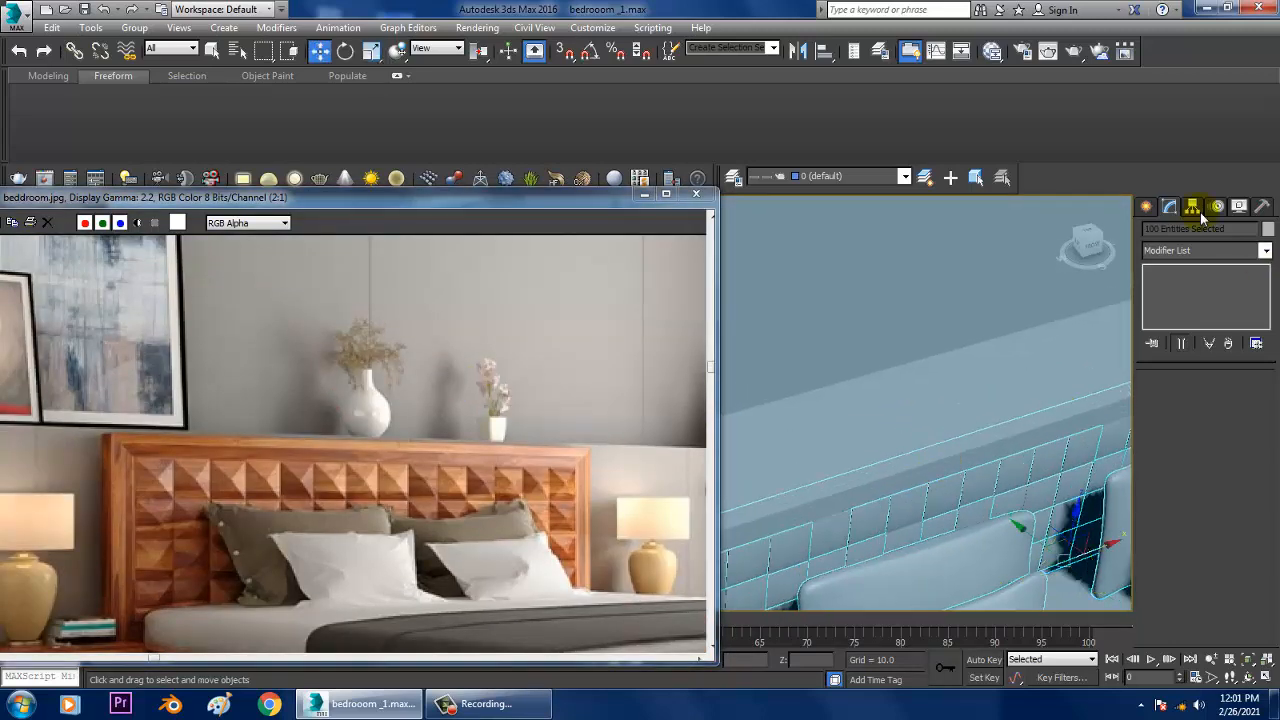
{"action": "left_click", "coordinate": [1147, 207]}
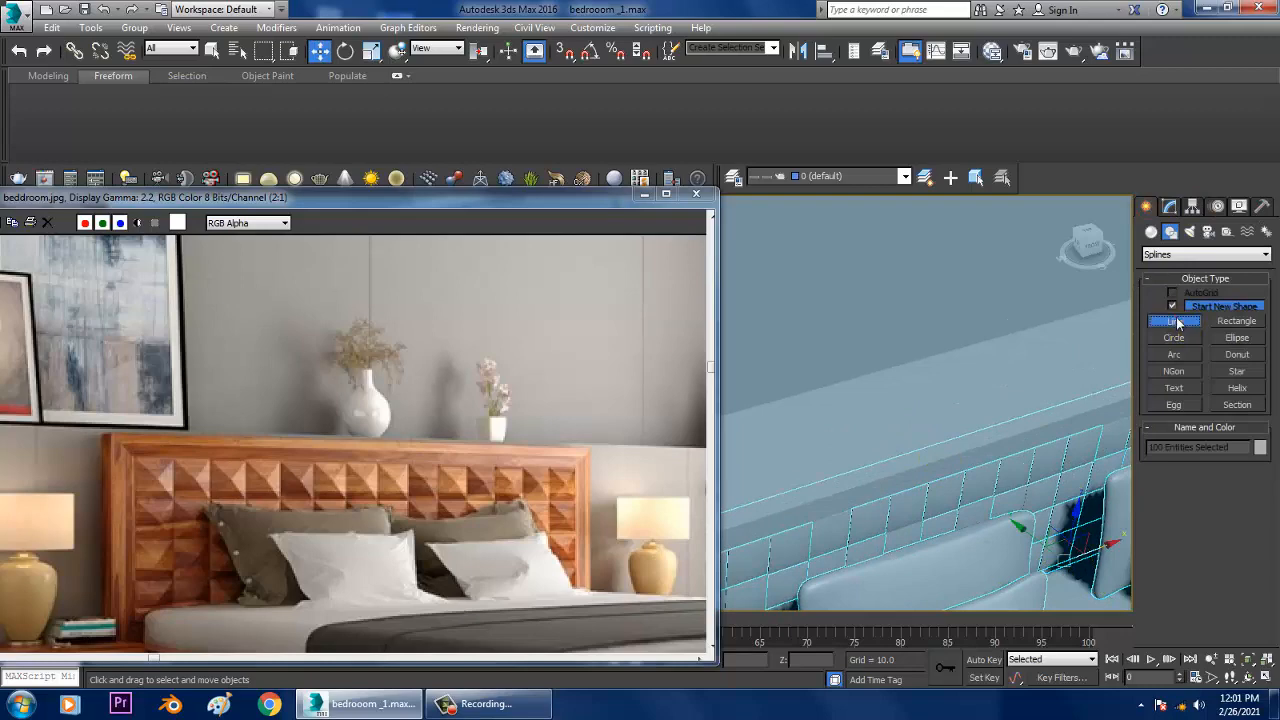
{"action": "key", "text": "alt+w"}
{"action": "middle_click", "coordinate": [1007, 294]}
{"action": "key", "text": "alt+w"}
{"action": "scroll", "coordinate": [975, 302], "scroll_direction": "up", "scroll_amount": 2}
{"action": "middle_click_drag", "start_coordinate": [858, 334], "coordinate": [1008, 283]}
{"action": "scroll", "coordinate": [951, 363], "scroll_direction": "up", "scroll_amount": 4}
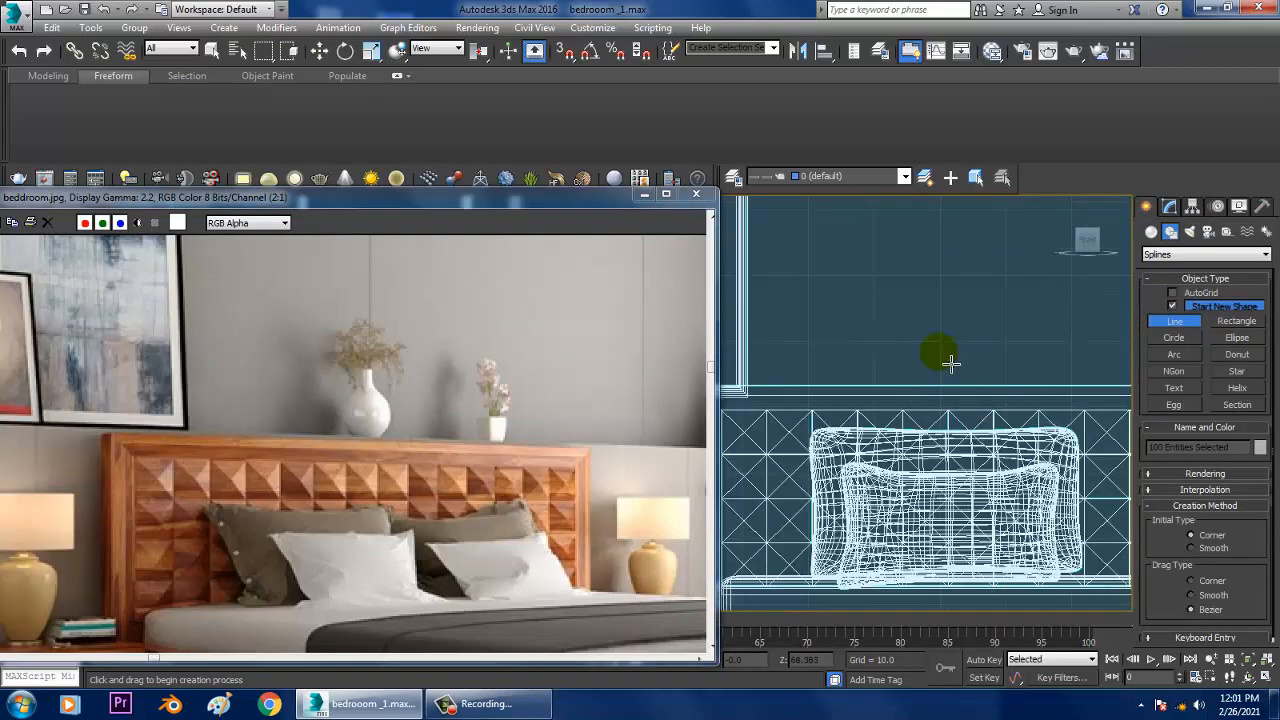
{"action": "middle_click_drag", "start_coordinate": [951, 364], "coordinate": [967, 367]}
{"action": "left_click", "coordinate": [966, 306]}
{"action": "left_click", "coordinate": [943, 294]}
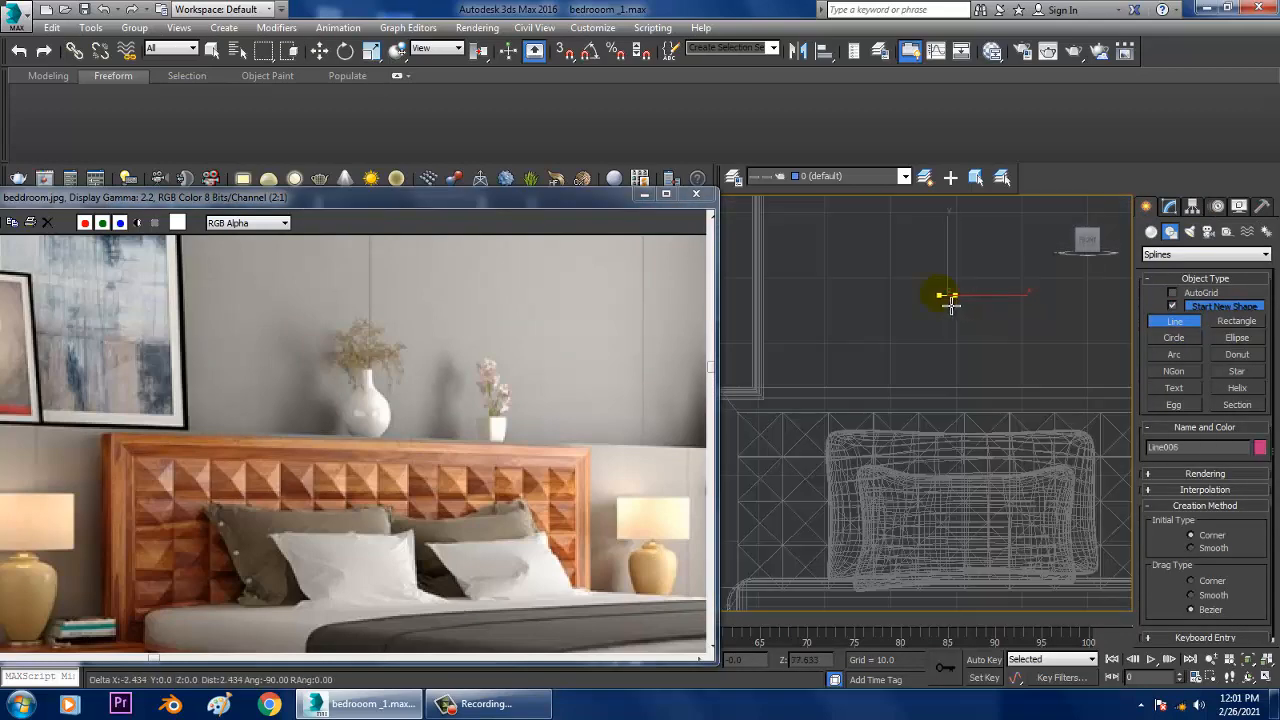
{"action": "left_click", "coordinate": [907, 353]}
{"action": "left_click", "coordinate": [924, 388]}
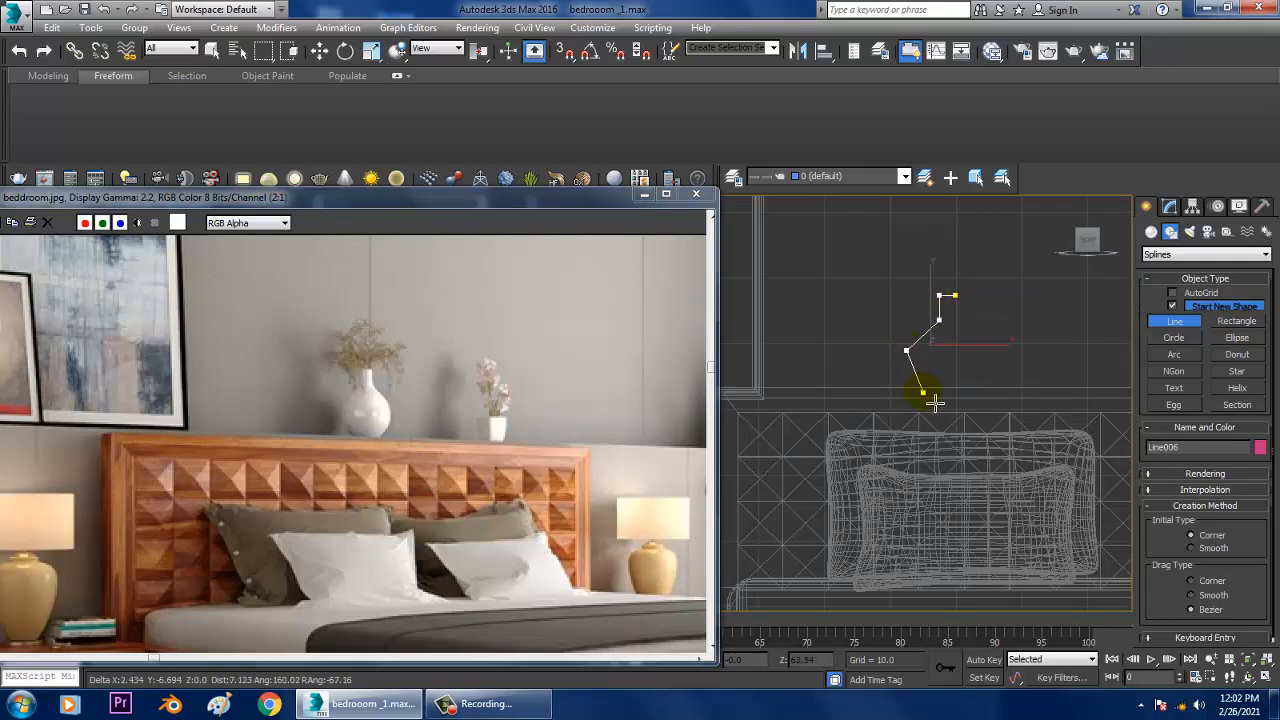
{"action": "left_click", "coordinate": [944, 389]}
{"action": "right_click", "coordinate": [950, 395]}
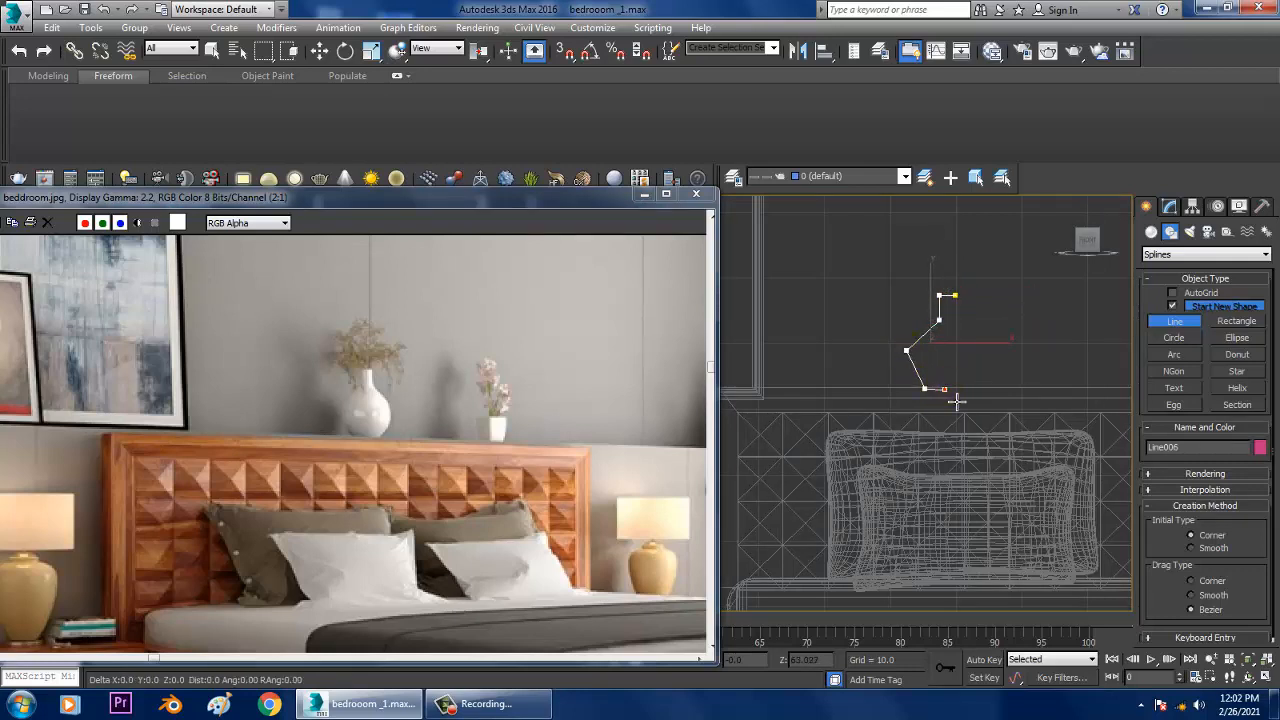
{"action": "right_click", "coordinate": [950, 395]}
Step: Fillet the widest vertex of the vase profile into a large rounded belly
{"action": "middle_click_drag", "start_coordinate": [935, 372], "coordinate": [893, 372]}
{"action": "scroll", "coordinate": [903, 373], "scroll_direction": "up", "scroll_amount": 3}
{"action": "key", "text": "1"}
{"action": "left_click_drag", "start_coordinate": [774, 300], "coordinate": [828, 364]}
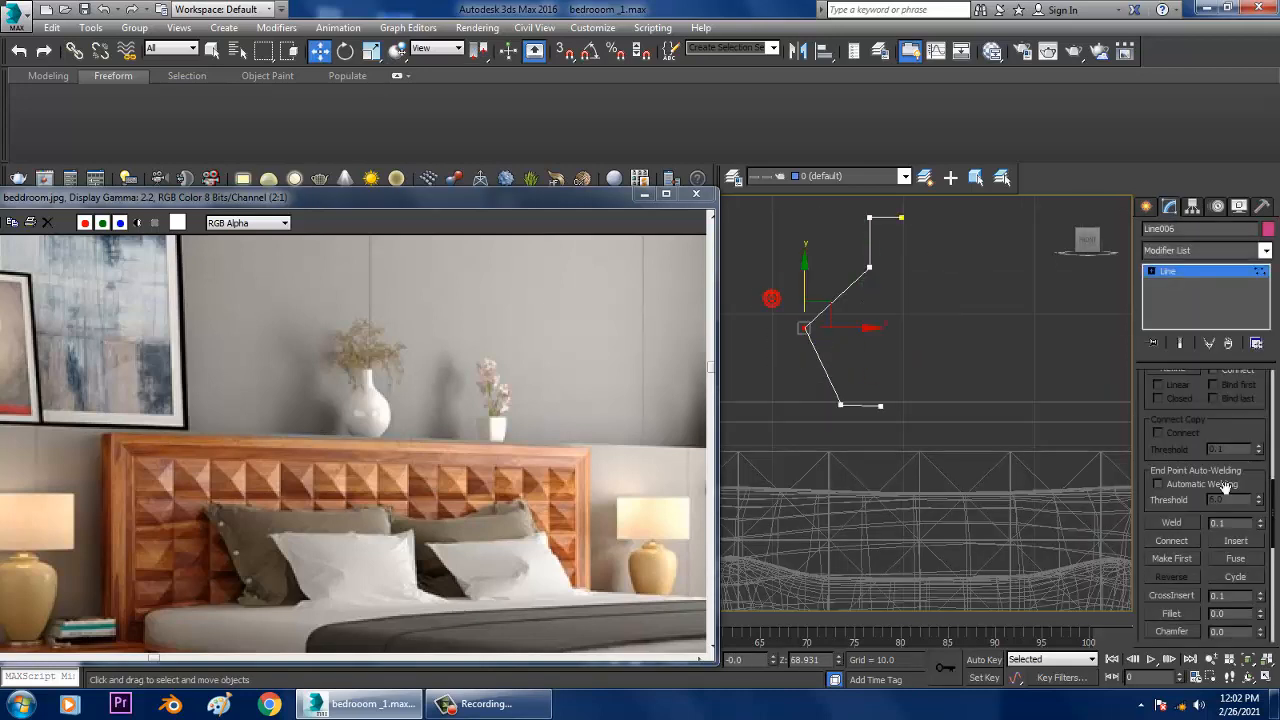
{"action": "left_click", "coordinate": [1172, 615]}
{"action": "left_click_drag", "start_coordinate": [812, 344], "coordinate": [790, 288]}
{"action": "key", "text": "w"}
Step: Fillet the vase profile's neck vertex by about 0.73 and close the pop-up browser window
{"action": "mouse_move", "coordinate": [930, 350]}
{"action": "middle_mouse_down"}
{"action": "mouse_move", "coordinate": [946, 302]}
{"action": "mouse_move", "coordinate": [923, 388]}
{"action": "mouse_move", "coordinate": [941, 366]}
{"action": "middle_mouse_up"}
{"action": "scroll", "coordinate": [938, 325], "scroll_direction": "up", "scroll_amount": 1}
{"action": "key", "text": "1"}
{"action": "scroll", "coordinate": [930, 386], "scroll_direction": "down", "scroll_amount": 2}
{"action": "scroll", "coordinate": [934, 360], "scroll_direction": "up", "scroll_amount": 2}
{"action": "left_click_drag", "start_coordinate": [1219, 476], "coordinate": [1228, 403]}
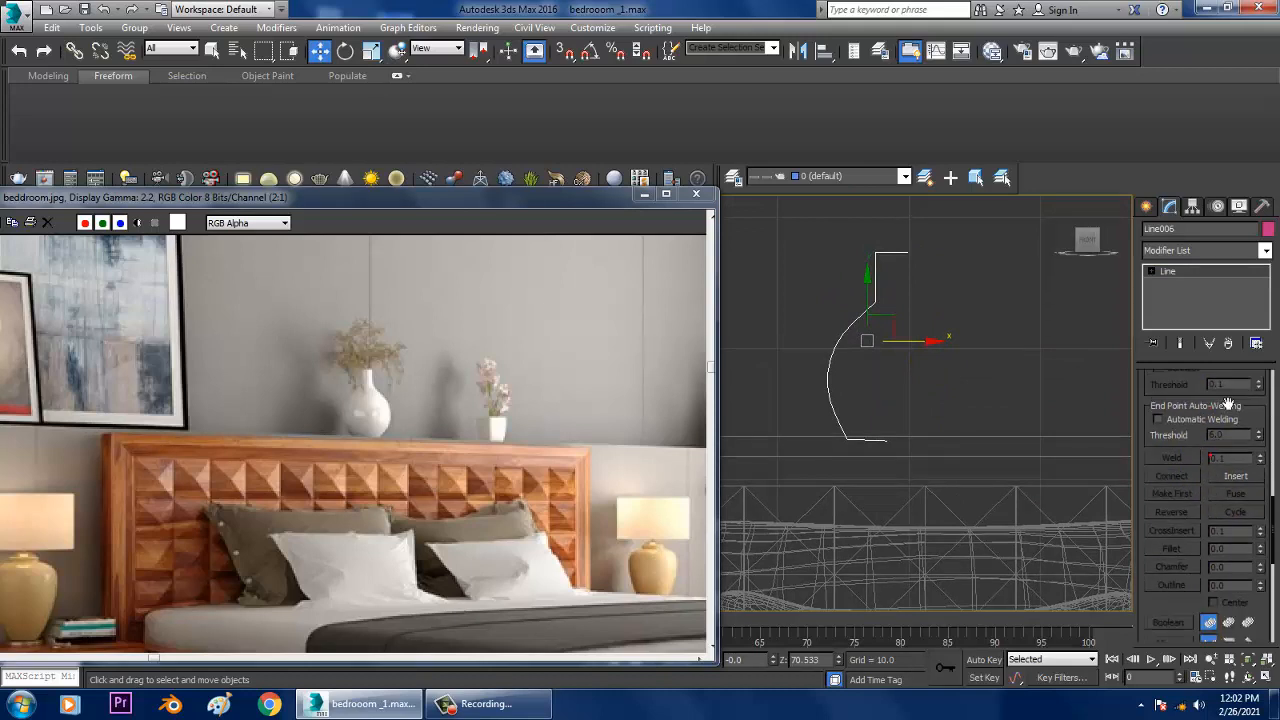
{"action": "key", "text": "1"}
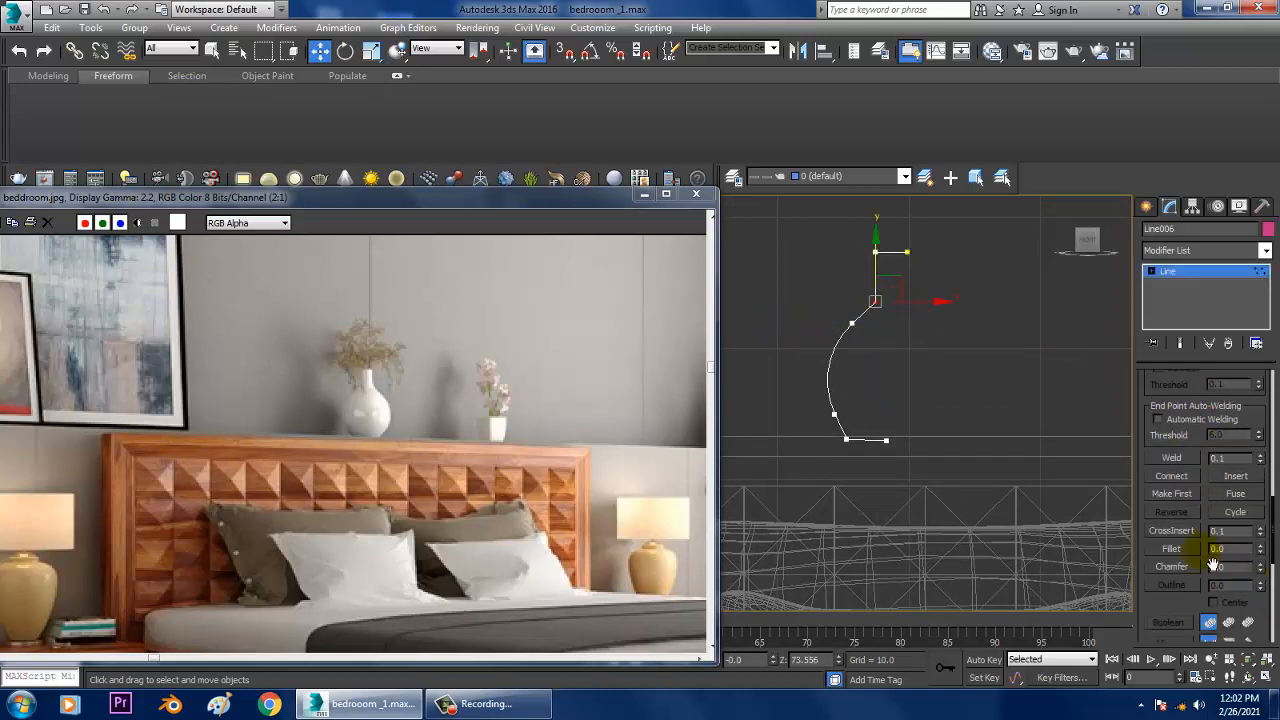
{"action": "left_click", "coordinate": [1175, 549]}
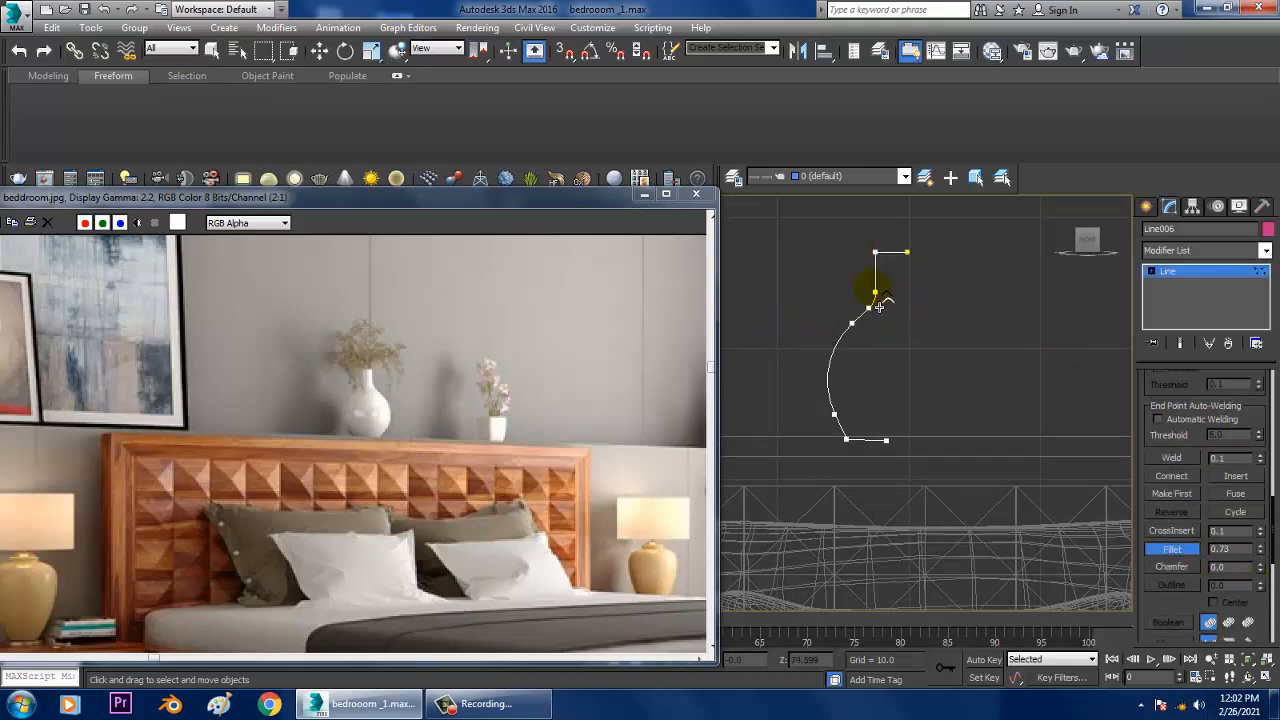
{"action": "left_click", "coordinate": [1170, 272]}
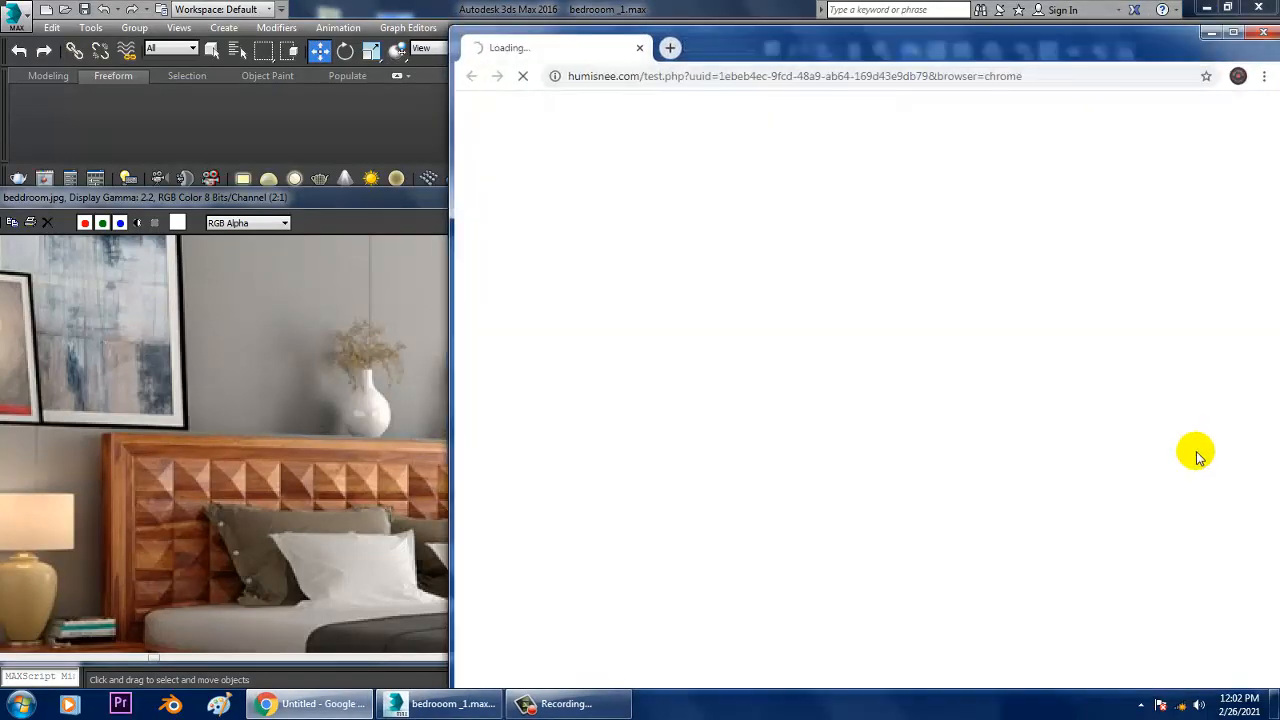
{"action": "left_click", "coordinate": [1263, 32]}
Step: Try to fillet the top corner of the vase profile by about 0.426
{"action": "key", "text": "1"}
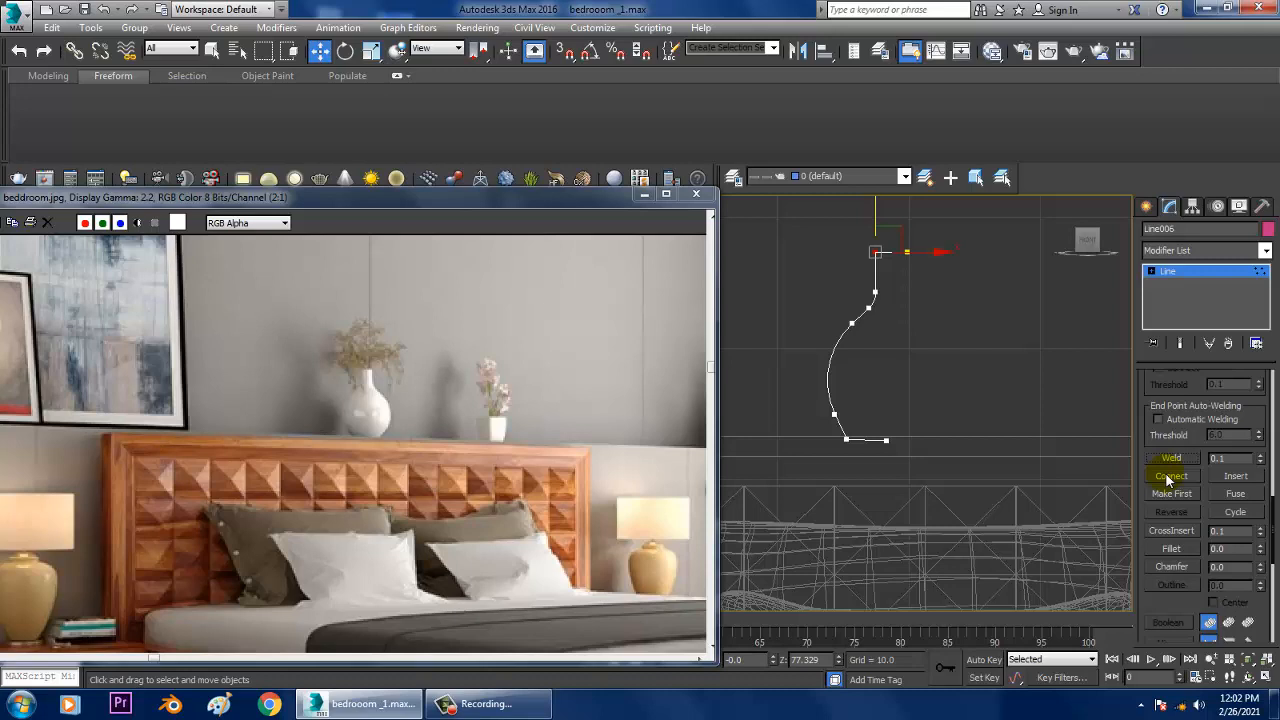
{"action": "left_click", "coordinate": [1168, 549]}
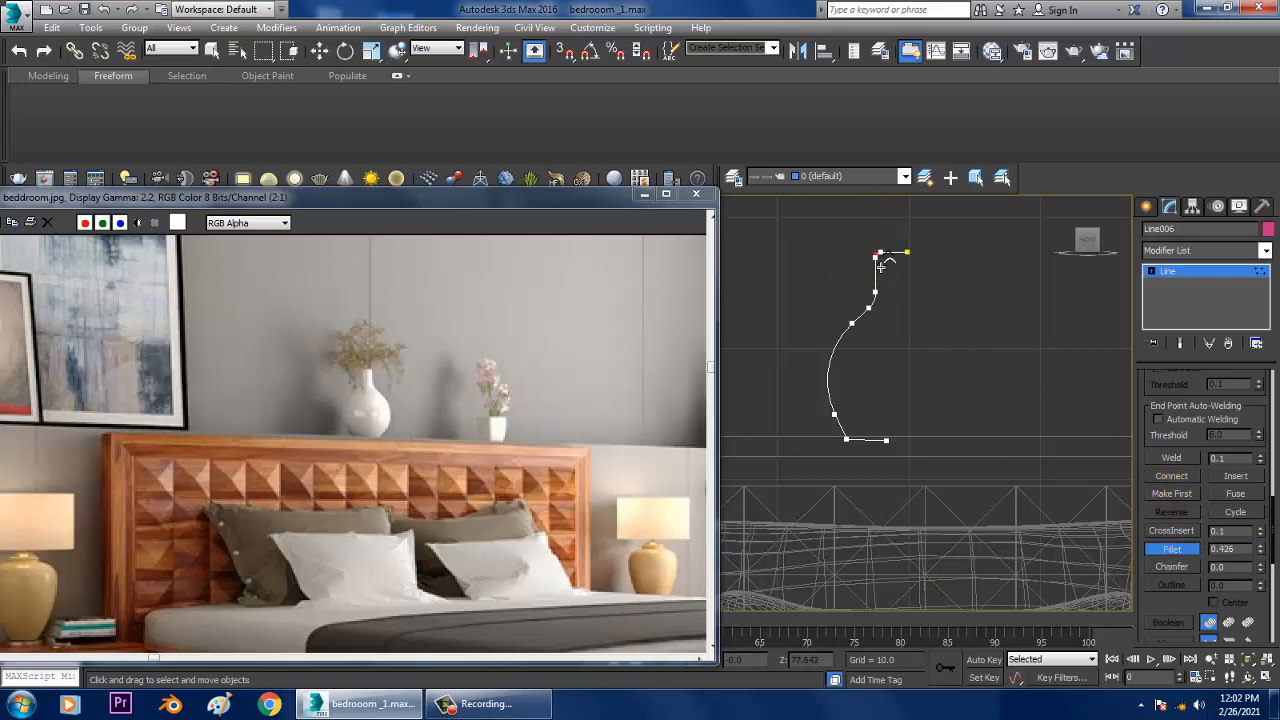
{"action": "key", "text": "w"}
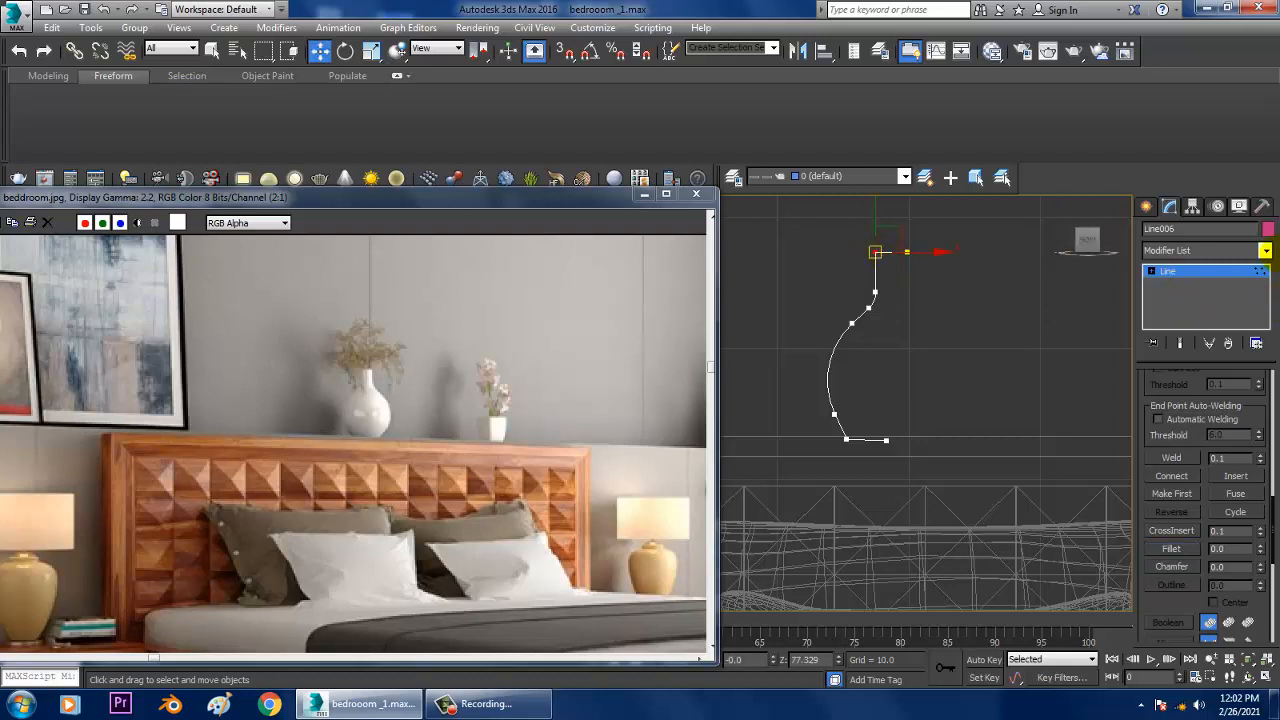
Step: Apply a Lathe modifier to the vase profile and align its axis to Max
{"action": "left_click", "coordinate": [1200, 250]}
{"action": "scroll", "coordinate": [1185, 388], "scroll_direction": "down", "scroll_amount": 10}
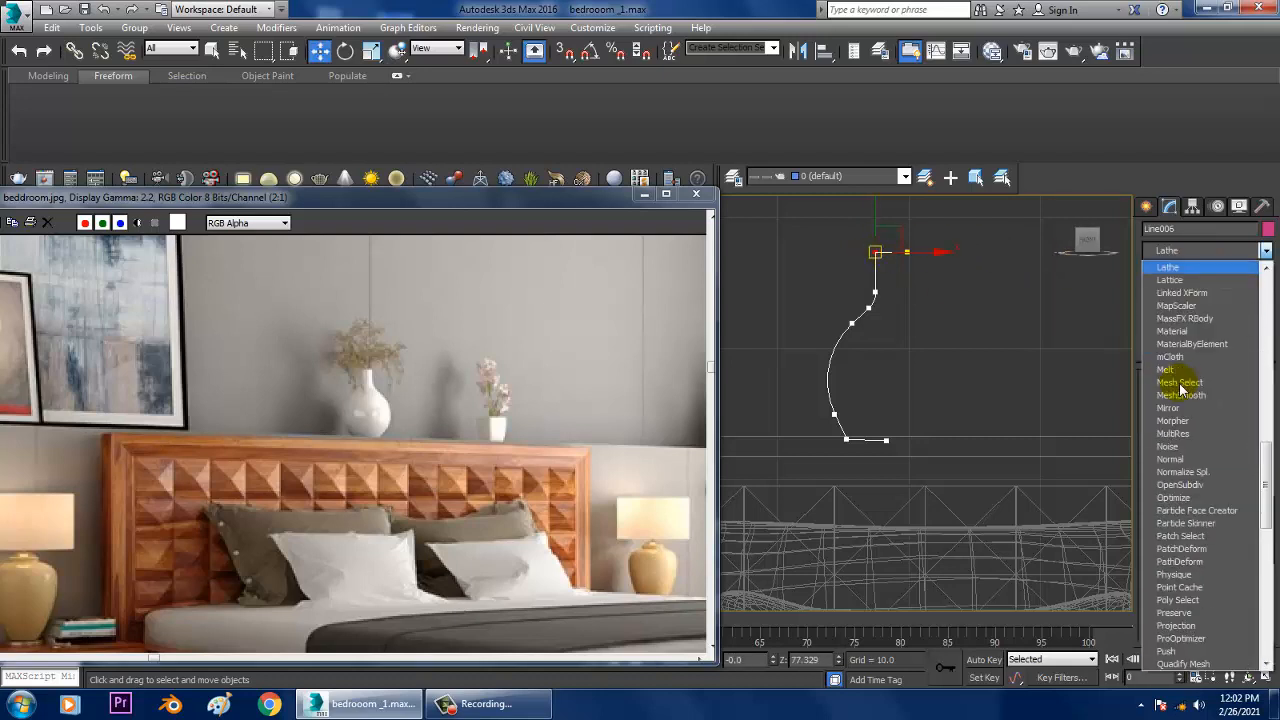
{"action": "left_click", "coordinate": [1184, 268]}
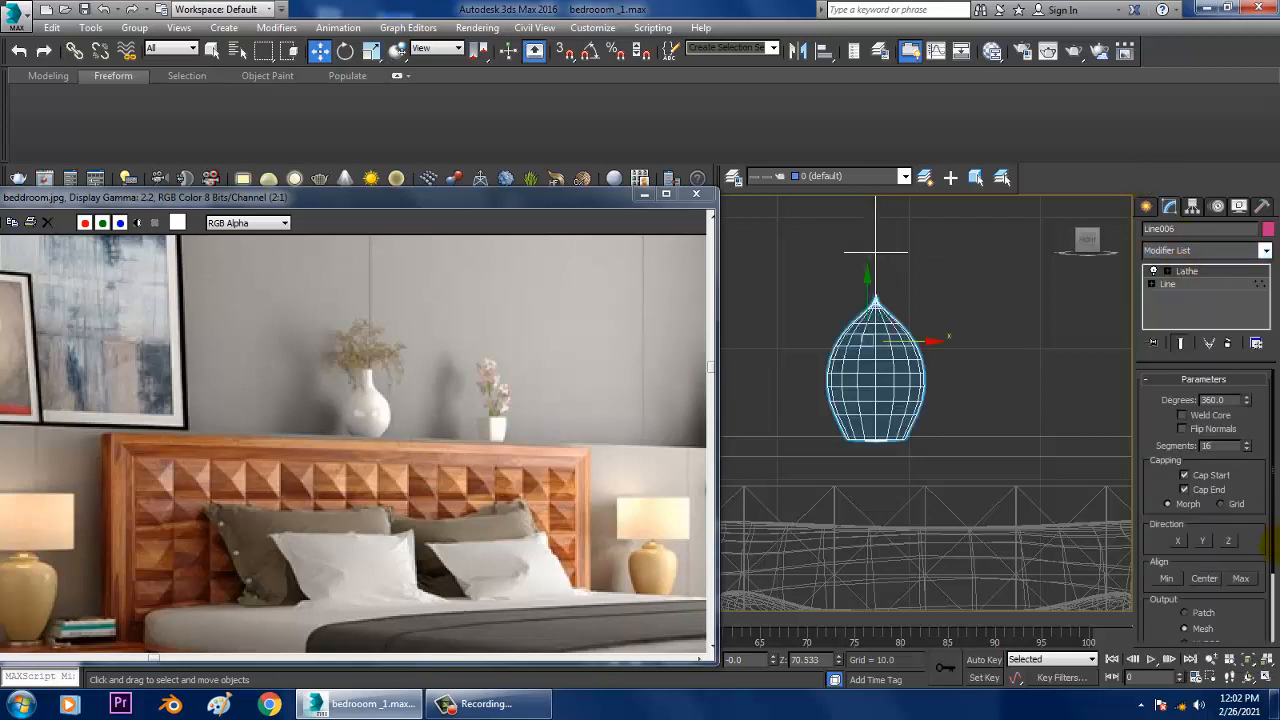
{"action": "left_click", "coordinate": [1241, 579]}
{"action": "scroll", "coordinate": [1077, 454], "scroll_direction": "down", "scroll_amount": 3}
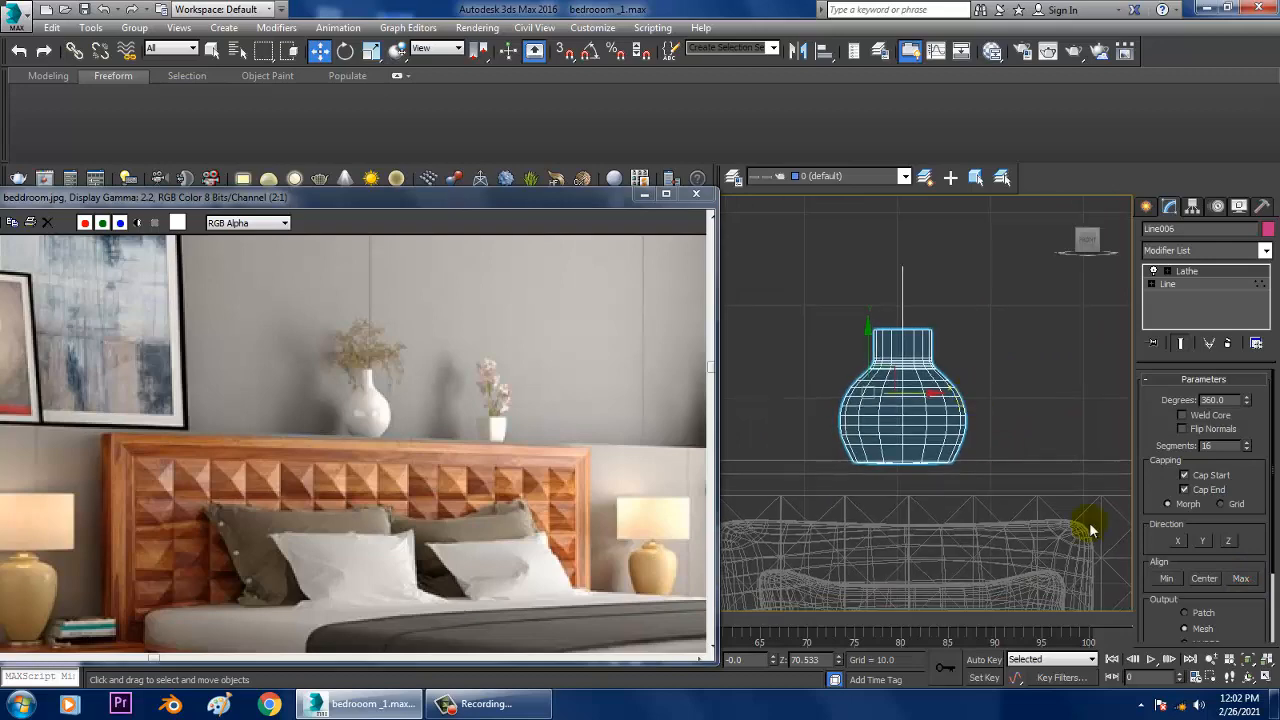
{"action": "scroll", "coordinate": [886, 413], "scroll_direction": "up", "scroll_amount": 2}
Step: Edit the vase line's vertices with the end result shown, shifting the profile towards the lathe axis to slim the vase
{"action": "left_click", "coordinate": [1185, 271]}
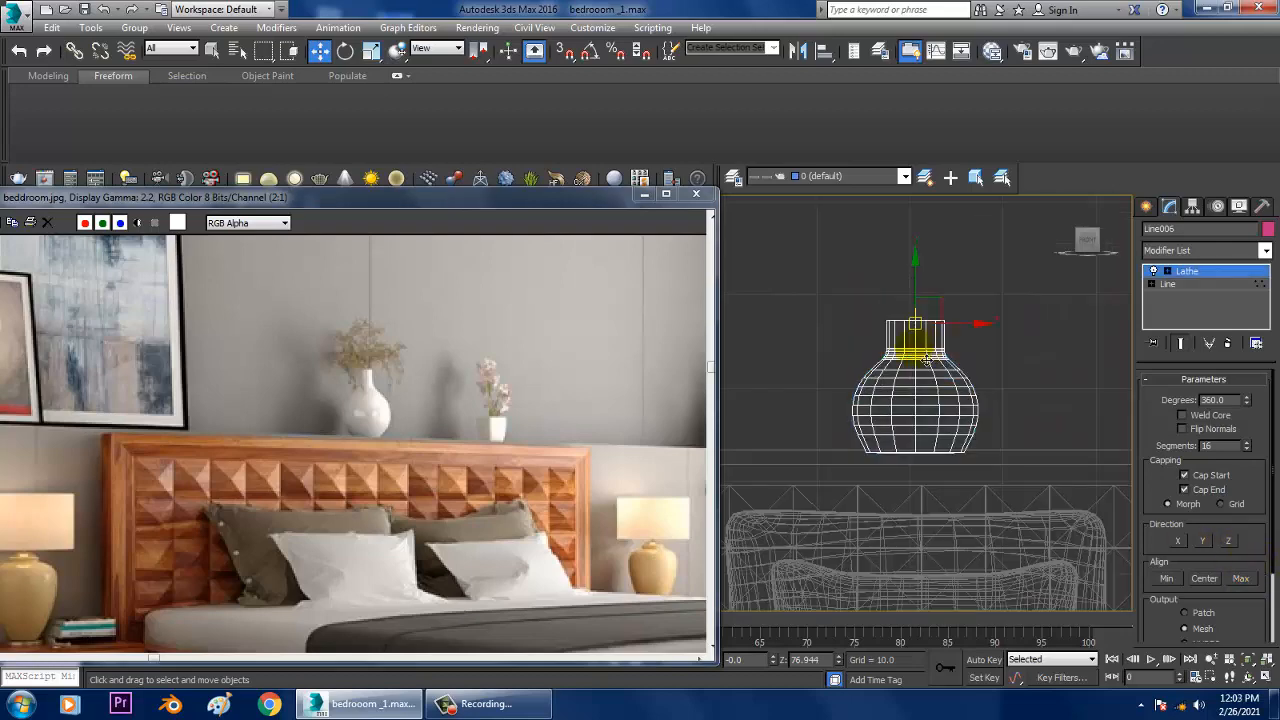
{"action": "left_click", "coordinate": [1151, 284]}
{"action": "left_click", "coordinate": [1181, 297]}
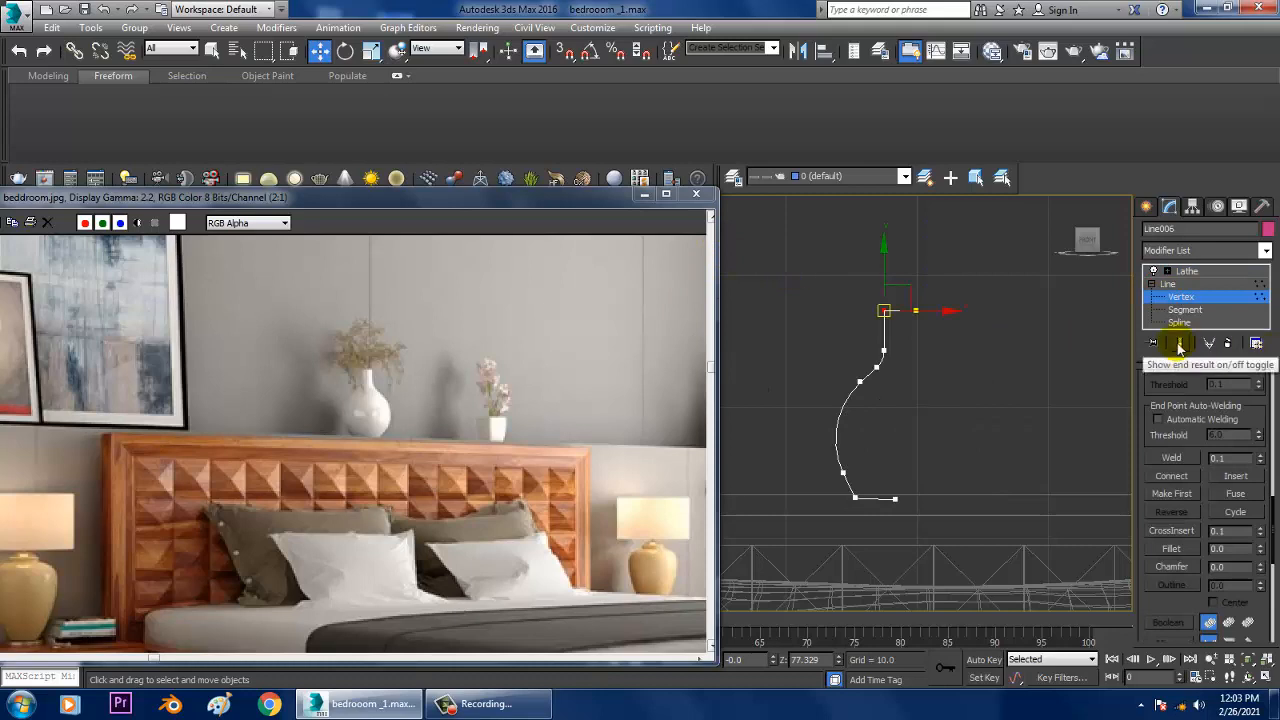
{"action": "left_click", "coordinate": [1180, 344]}
{"action": "left_click_drag", "start_coordinate": [905, 557], "coordinate": [907, 556]}
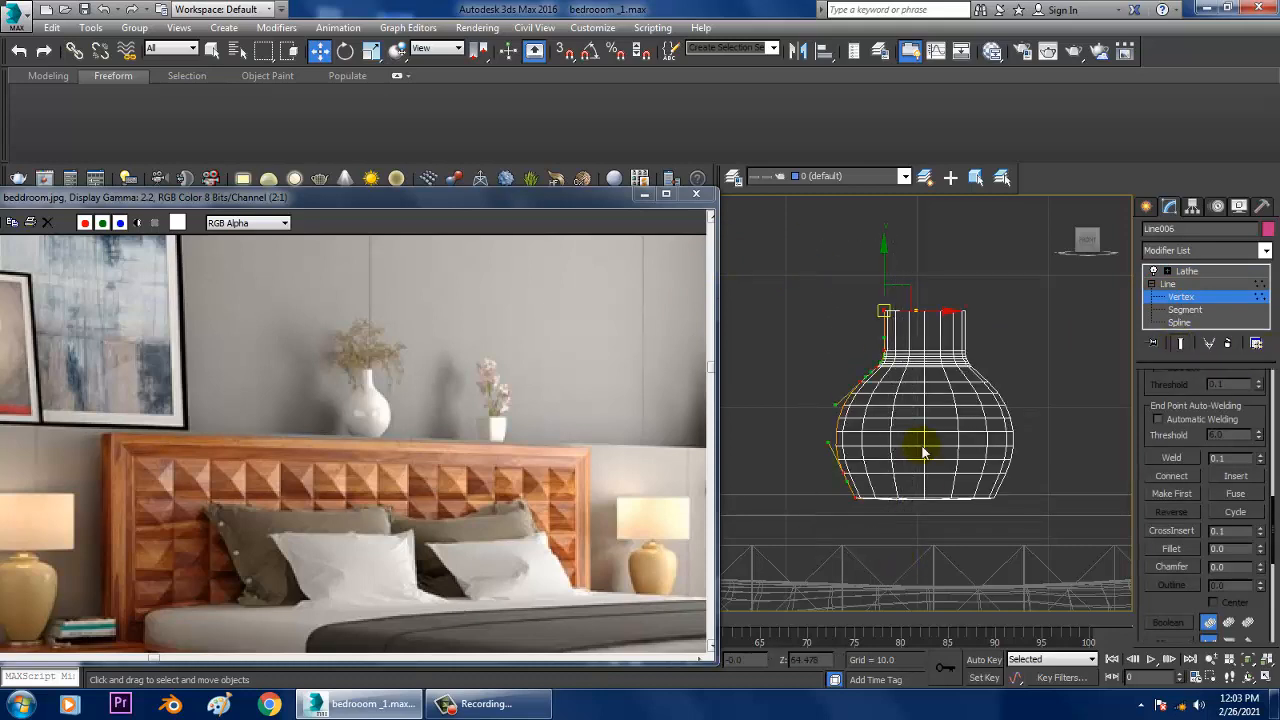
{"action": "left_click_drag", "start_coordinate": [928, 371], "coordinate": [948, 370]}
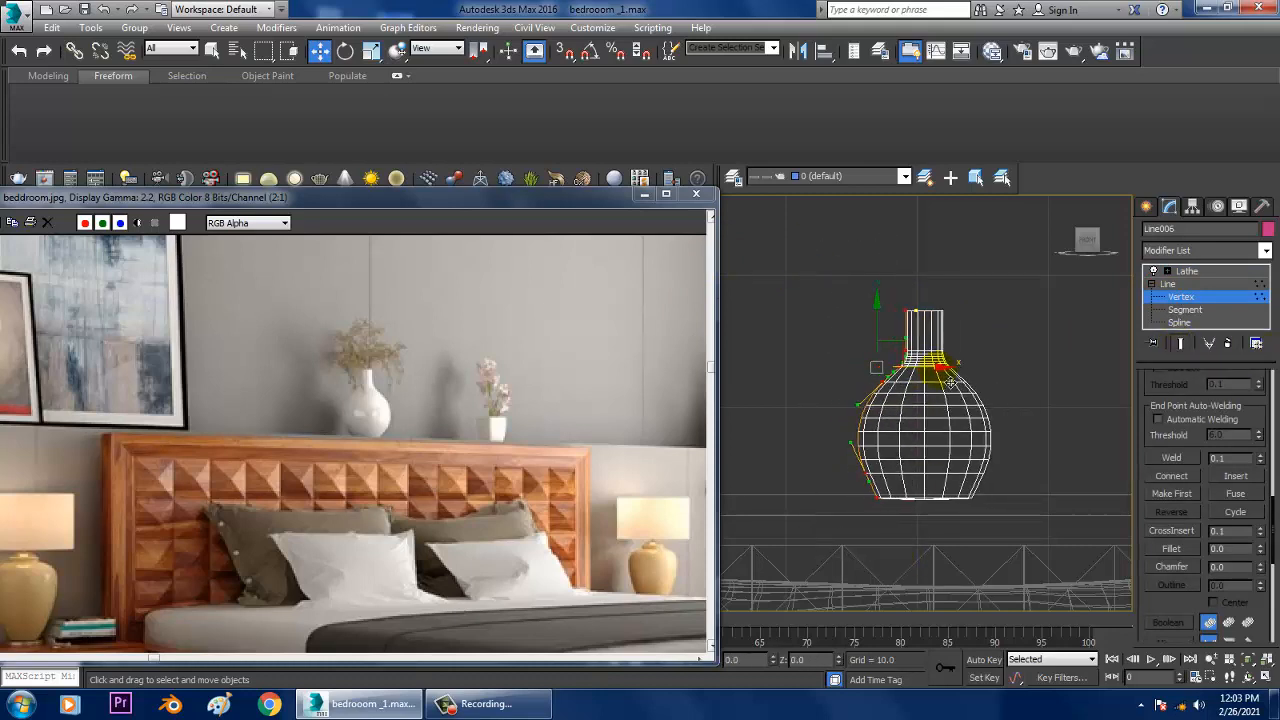
Step: Adjust the bottom corner vertex of the vase profile to refine the shape of its base
{"action": "scroll", "coordinate": [929, 451], "scroll_direction": "up", "scroll_amount": 2}
{"action": "middle_click_drag", "start_coordinate": [923, 323], "coordinate": [930, 371]}
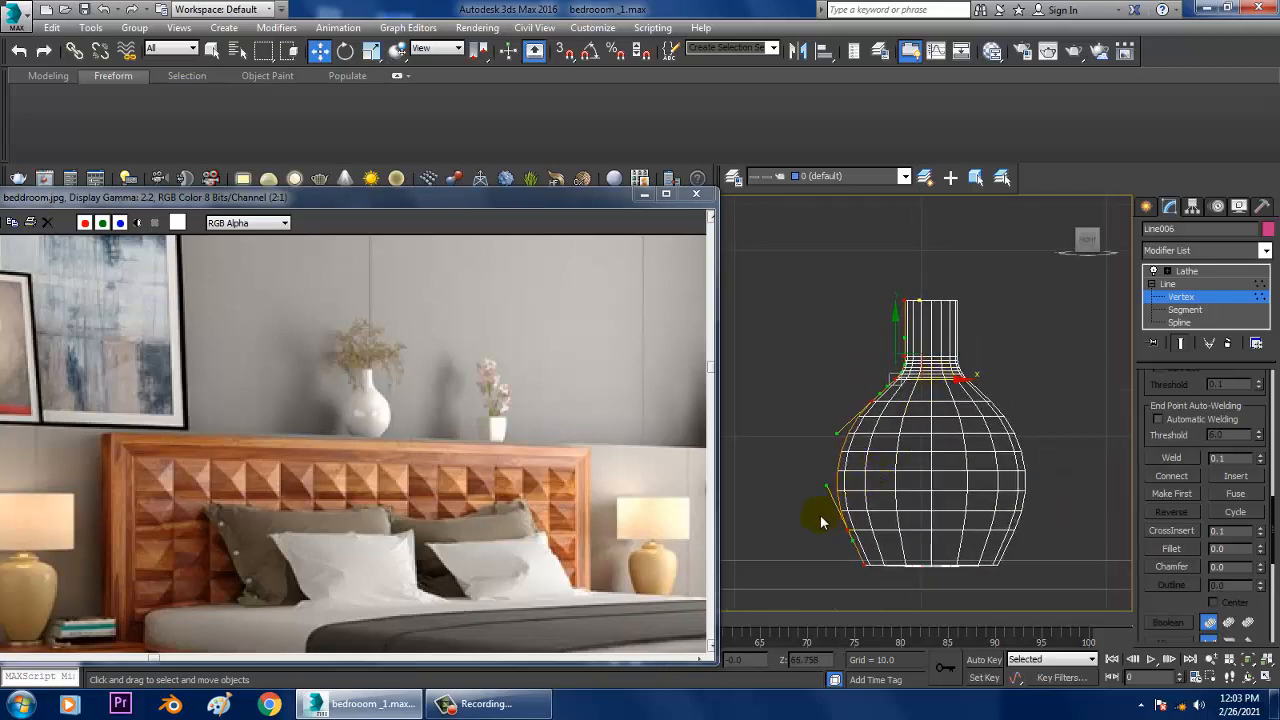
{"action": "left_click_drag", "start_coordinate": [838, 558], "coordinate": [885, 537]}
{"action": "middle_click_drag", "start_coordinate": [973, 402], "coordinate": [975, 417]}
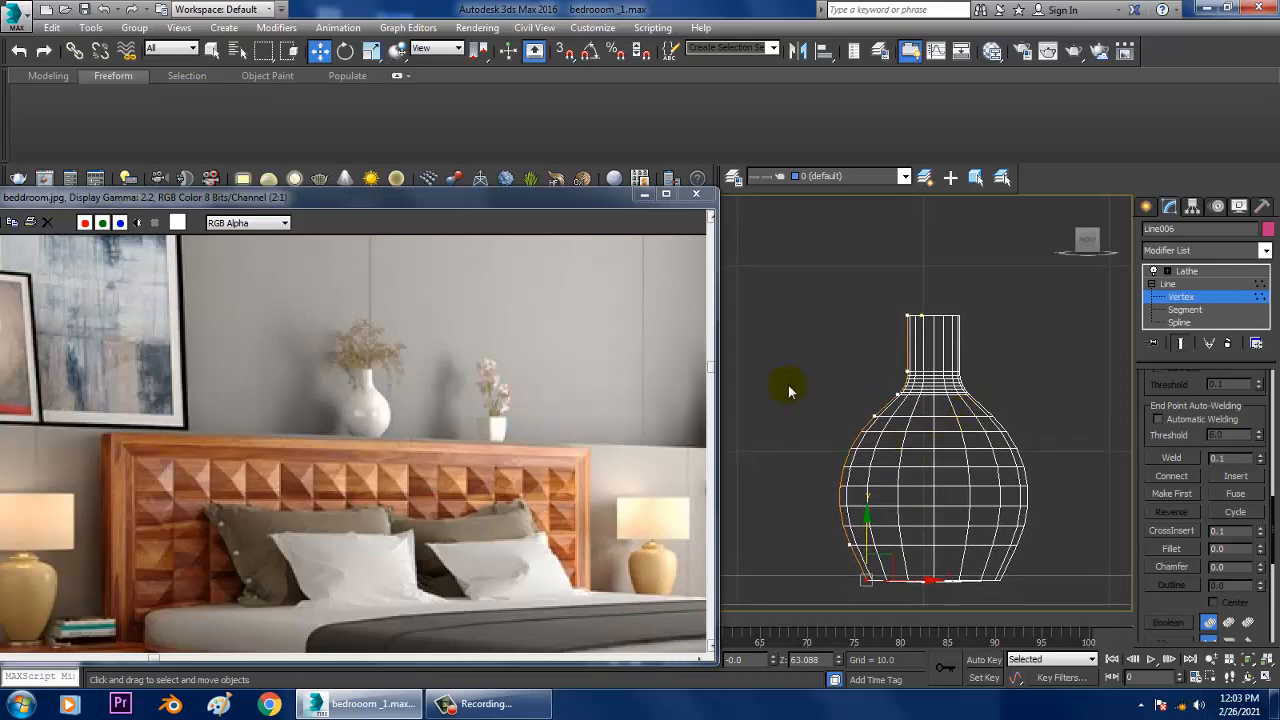
{"action": "left_click_drag", "start_coordinate": [906, 568], "coordinate": [906, 566]}
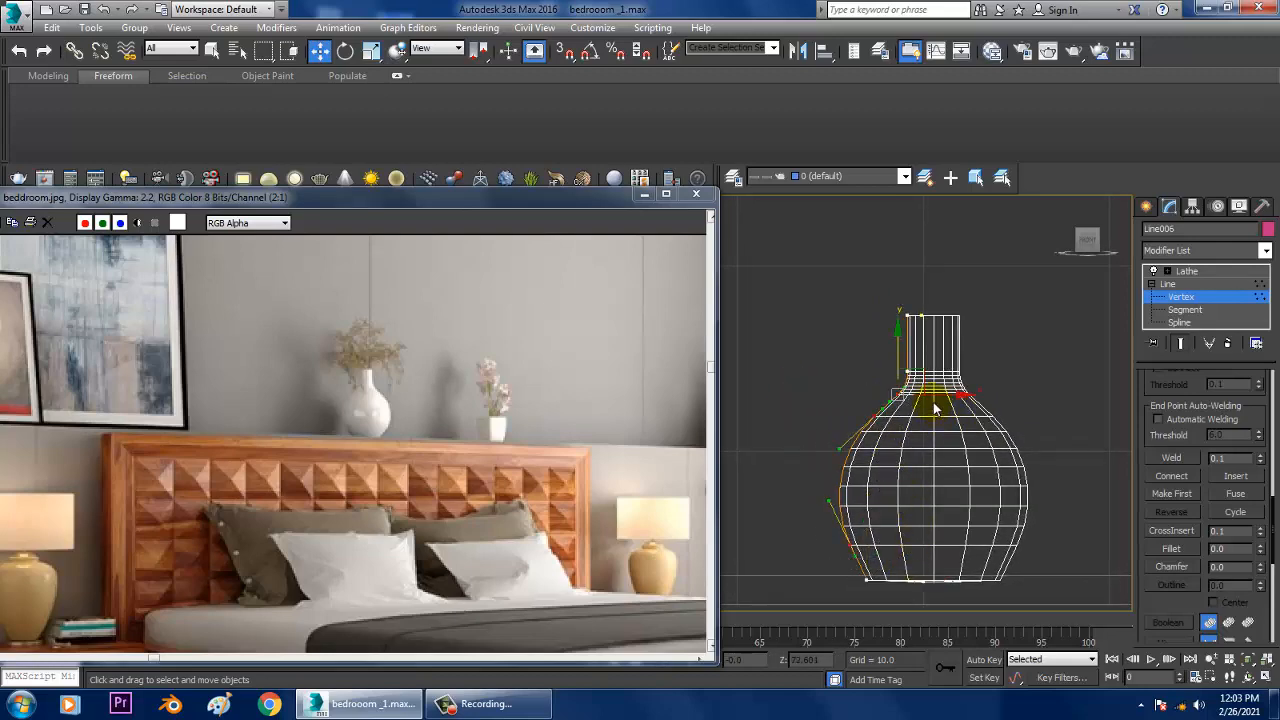
Step: Undo the last neck vertex move and adjust the top vertex of the vase profile to refine the slimmer neck
{"action": "left_click_drag", "start_coordinate": [934, 396], "coordinate": [936, 396]}
{"action": "key", "text": "ctrl+z"}
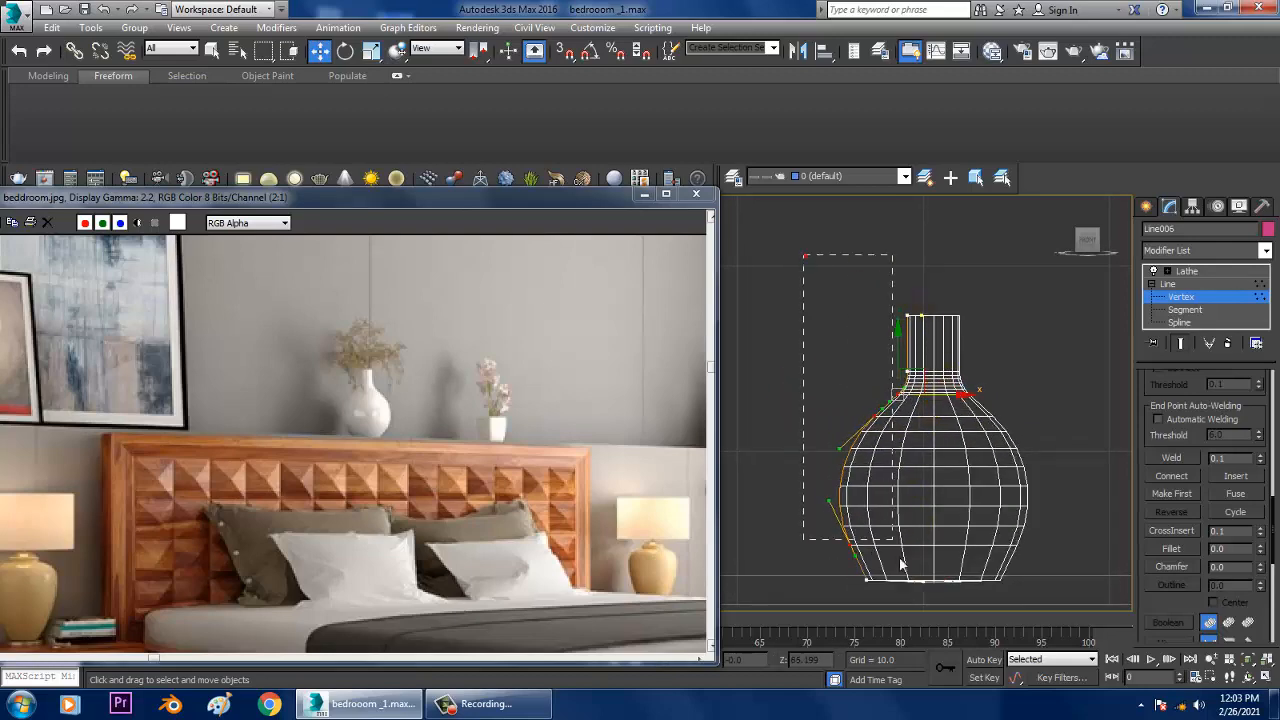
{"action": "left_click_drag", "start_coordinate": [980, 328], "coordinate": [983, 326]}
{"action": "middle_click_drag", "start_coordinate": [983, 326], "coordinate": [990, 347]}
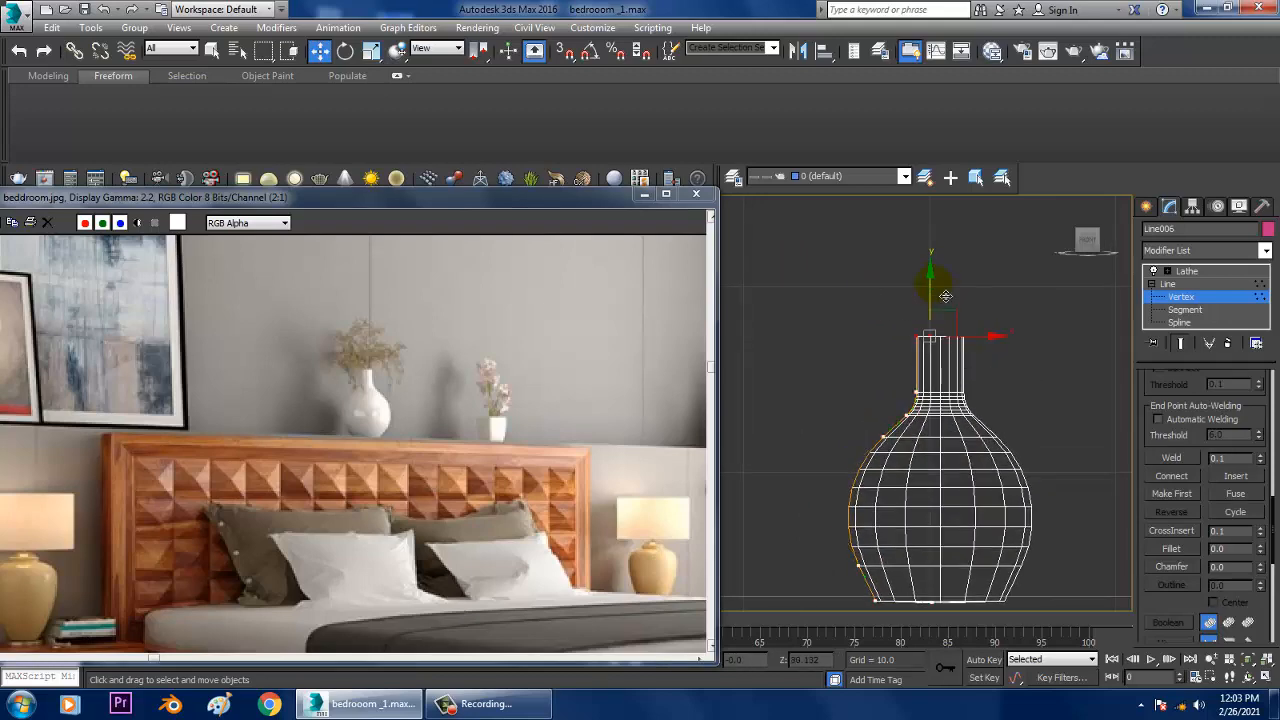
{"action": "left_click_drag", "start_coordinate": [945, 302], "coordinate": [945, 294]}
{"action": "middle_click_drag", "start_coordinate": [971, 480], "coordinate": [977, 409]}
Step: Switch to the perspective view, frame the vase and return from vertex editing to its Lathe modifier
{"action": "key", "text": "alt+w"}
{"action": "right_click", "coordinate": [940, 455]}
{"action": "key", "text": "alt+w"}
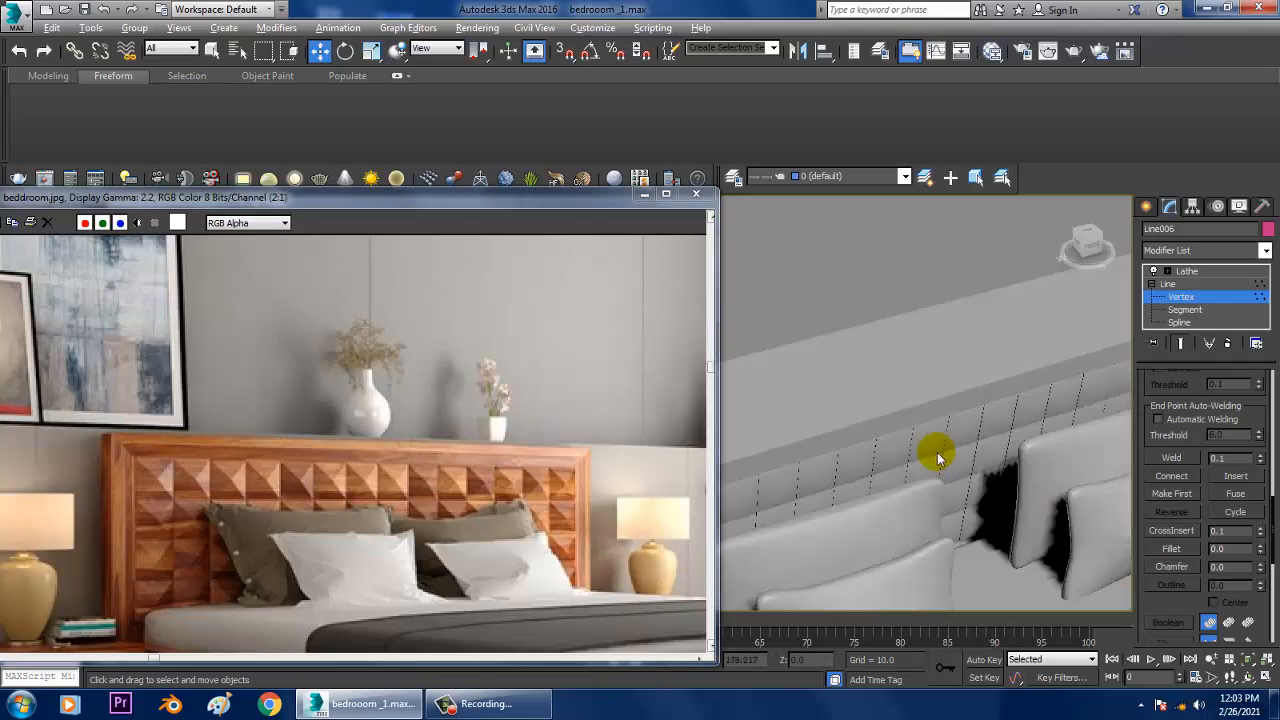
{"action": "key", "text": "z"}
{"action": "middle_click_drag", "start_coordinate": [950, 466], "coordinate": [964, 478]}
{"action": "scroll", "coordinate": [963, 477], "scroll_direction": "down", "scroll_amount": 5}
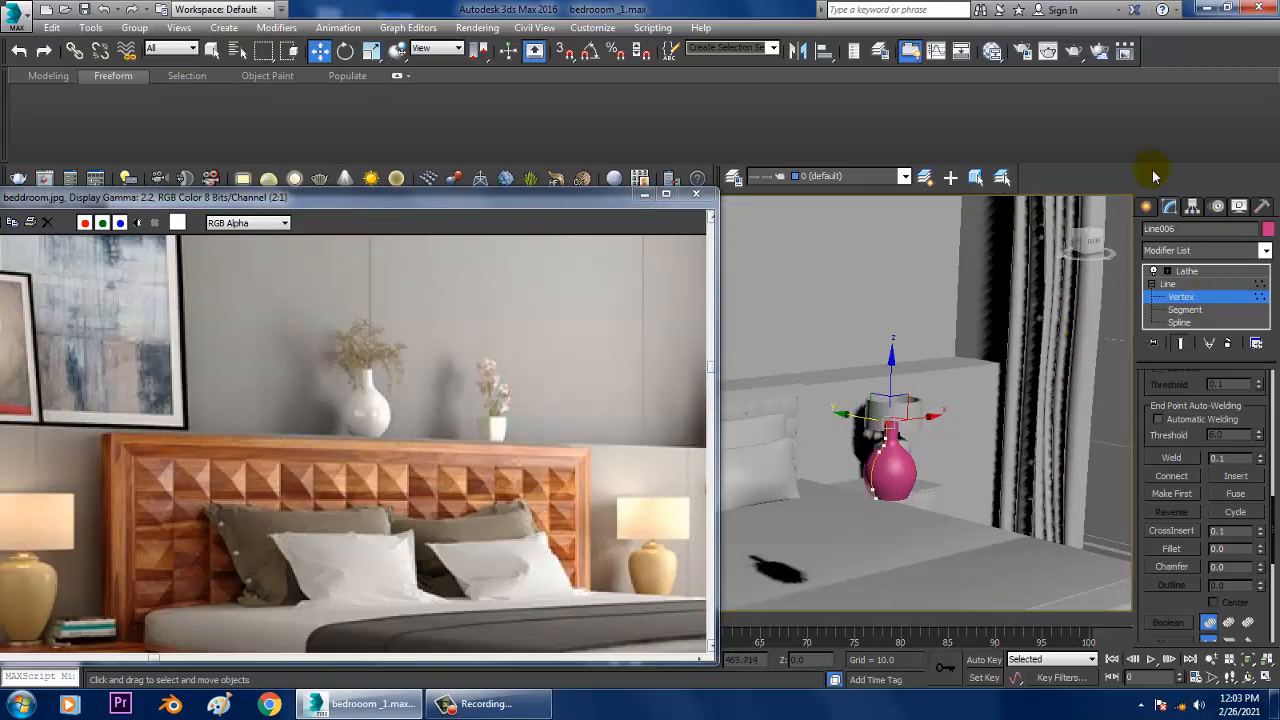
{"action": "left_click", "coordinate": [1186, 273]}
{"action": "middle_click_drag", "start_coordinate": [1050, 412], "coordinate": [1034, 491], "text": "alt"}
{"action": "scroll", "coordinate": [1034, 491], "scroll_direction": "down", "scroll_amount": 2}
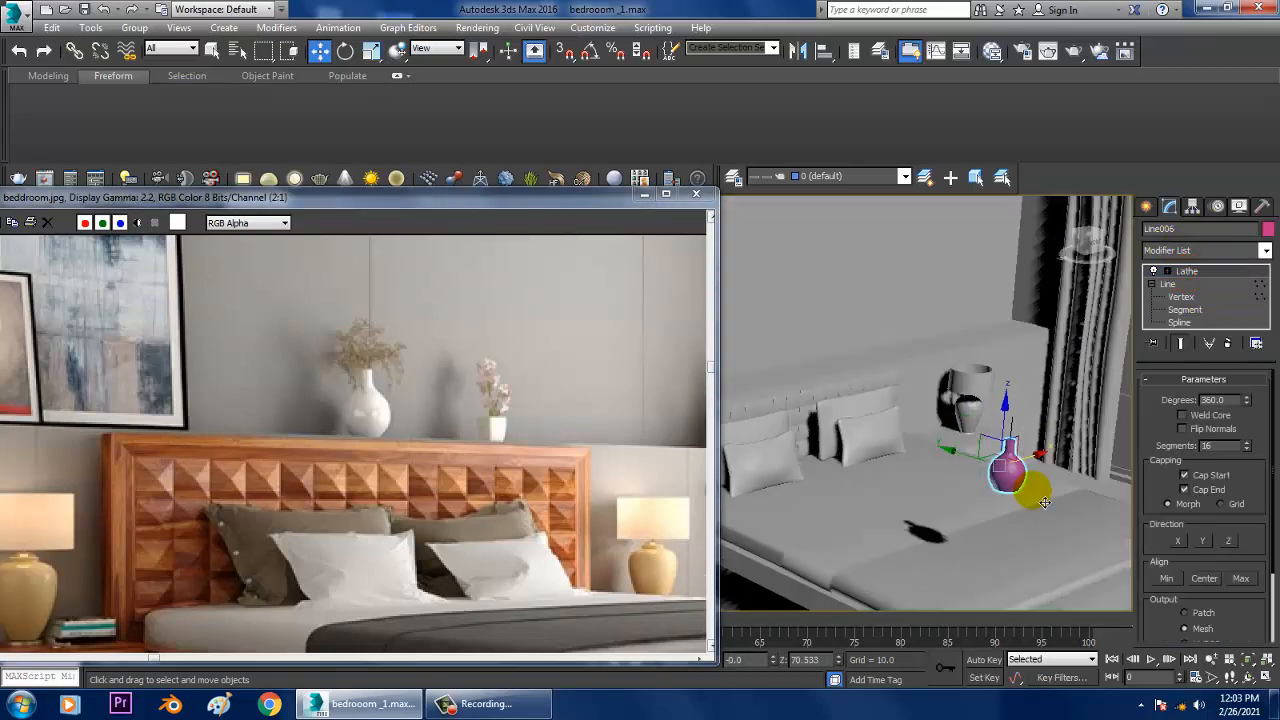
Step: Move the vase onto the ledge above the headboard and position it across the ledge's depth
{"action": "middle_click_drag", "start_coordinate": [965, 470], "coordinate": [914, 399]}
{"action": "scroll", "coordinate": [724, 356], "scroll_direction": "up", "scroll_amount": 8}
{"action": "scroll", "coordinate": [1000, 408], "scroll_direction": "down", "scroll_amount": 6}
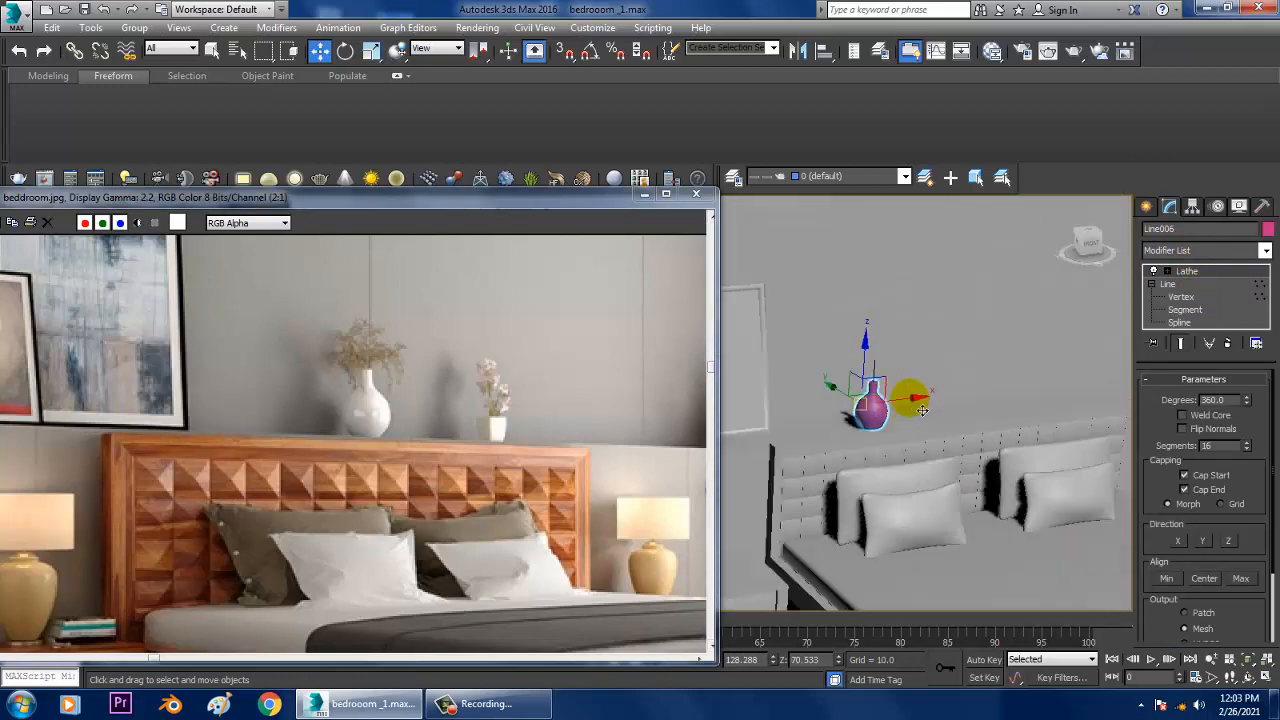
{"action": "scroll", "coordinate": [968, 430], "scroll_direction": "up", "scroll_amount": 6}
{"action": "scroll", "coordinate": [980, 497], "scroll_direction": "down", "scroll_amount": 6}
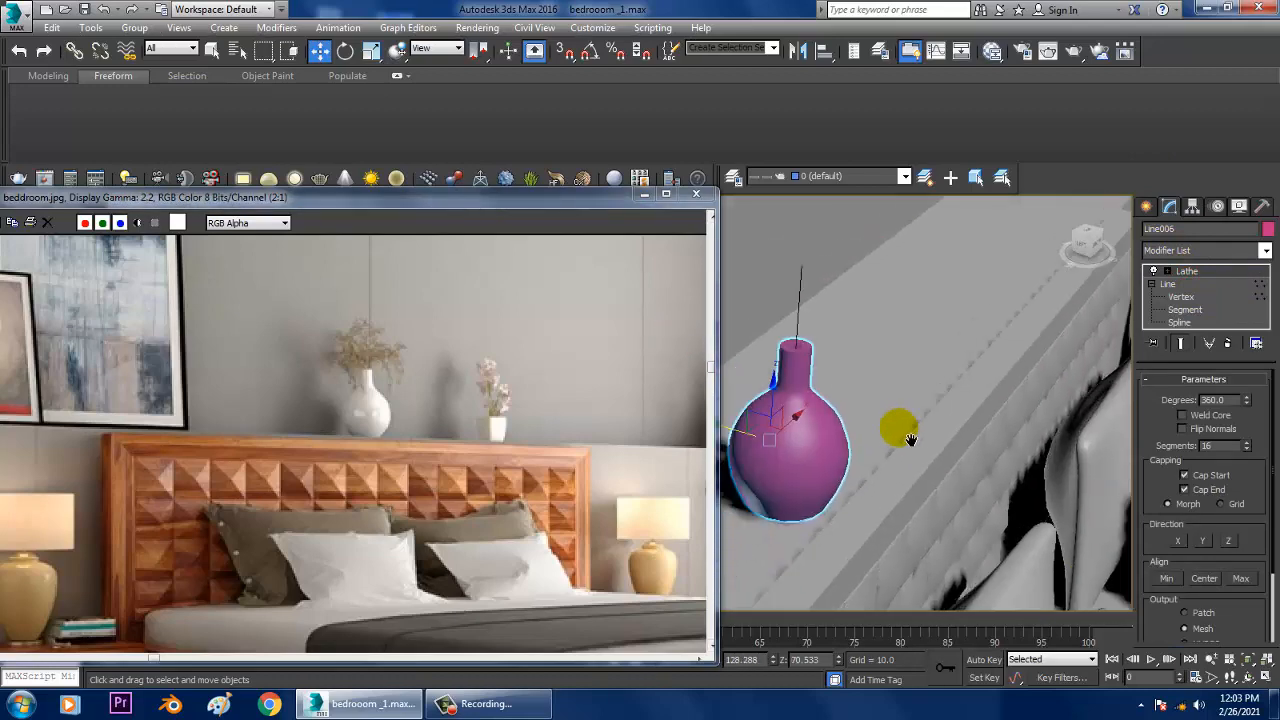
{"action": "left_click_drag", "start_coordinate": [765, 442], "coordinate": [708, 421]}
{"action": "middle_click_drag", "start_coordinate": [750, 412], "coordinate": [930, 389], "text": "alt"}
Step: Convert the lathed vase on the ledge to an Editable Poly
{"action": "right_click", "coordinate": [831, 337]}
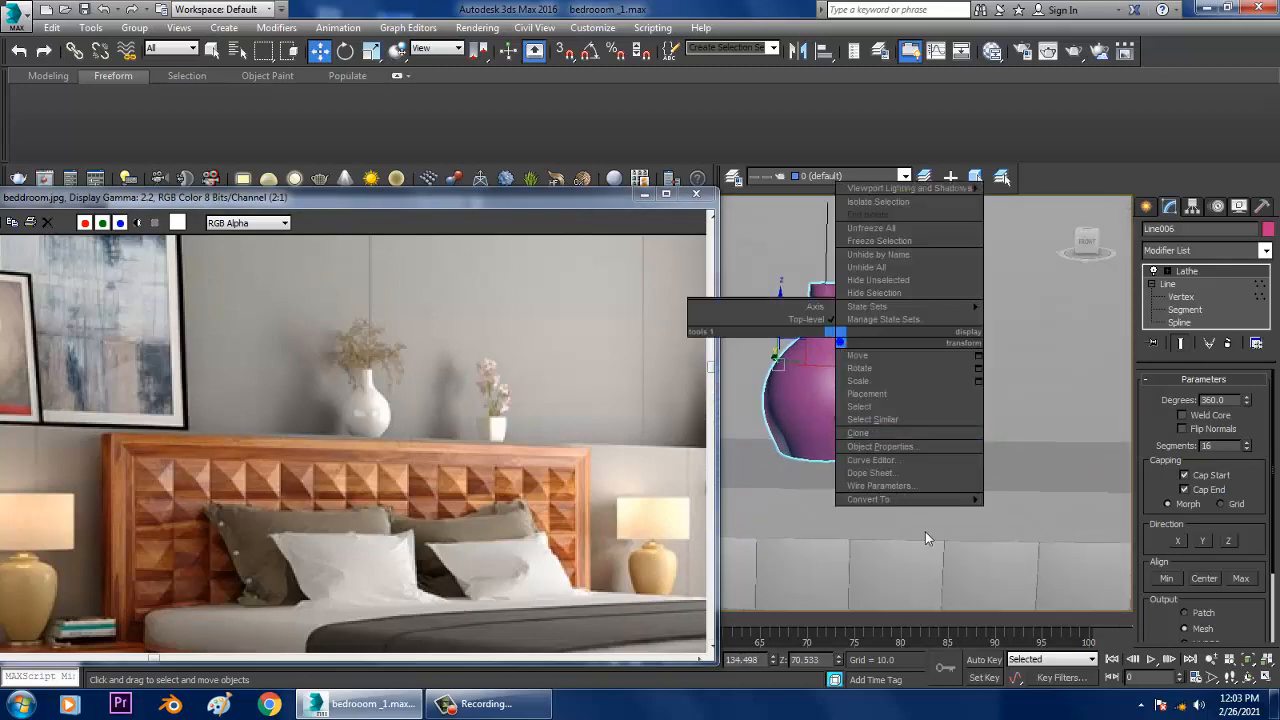
{"action": "mouse_move", "coordinate": [900, 499]}
{"action": "left_click", "coordinate": [1050, 521]}
{"action": "scroll", "coordinate": [971, 463], "scroll_direction": "down", "scroll_amount": 4}
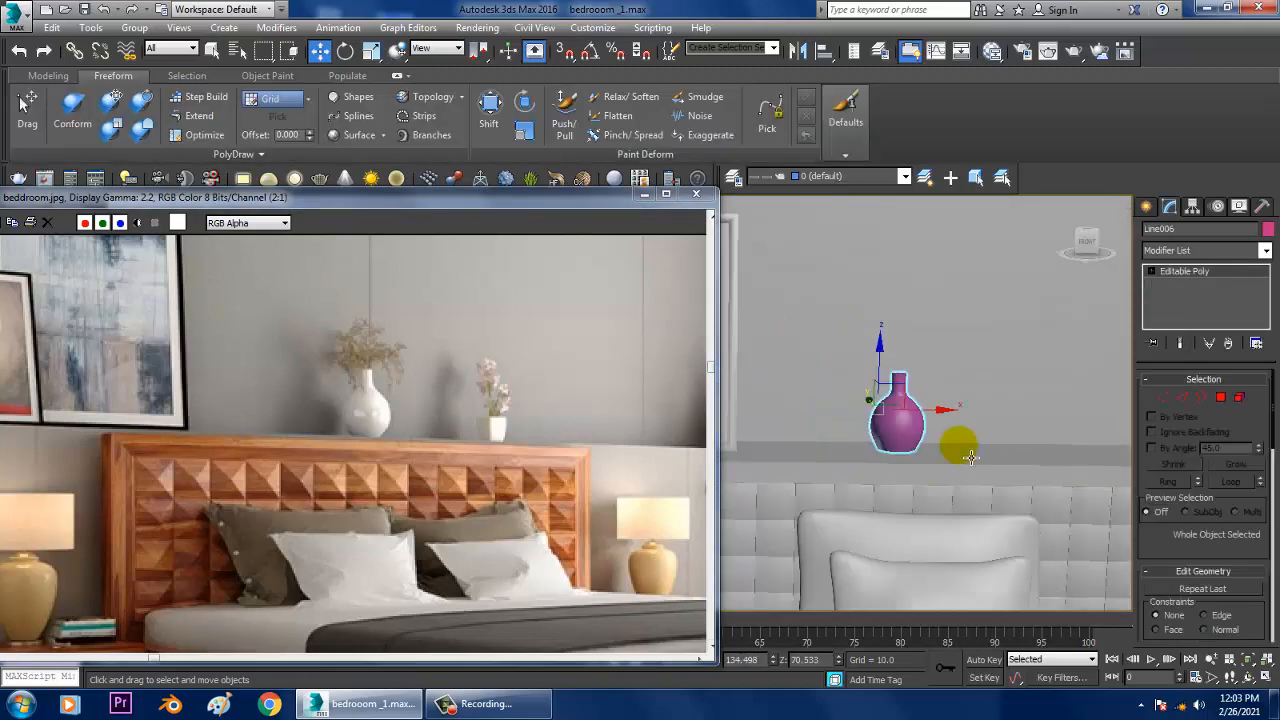
{"action": "mouse_move", "coordinate": [948, 414]}
{"action": "middle_mouse_down"}
{"action": "mouse_move", "coordinate": [914, 409]}
{"action": "mouse_move", "coordinate": [955, 421]}
{"action": "middle_mouse_up"}
Step: Change the vase's object color to the light grey custom color
{"action": "scroll", "coordinate": [914, 409], "scroll_direction": "up", "scroll_amount": 2}
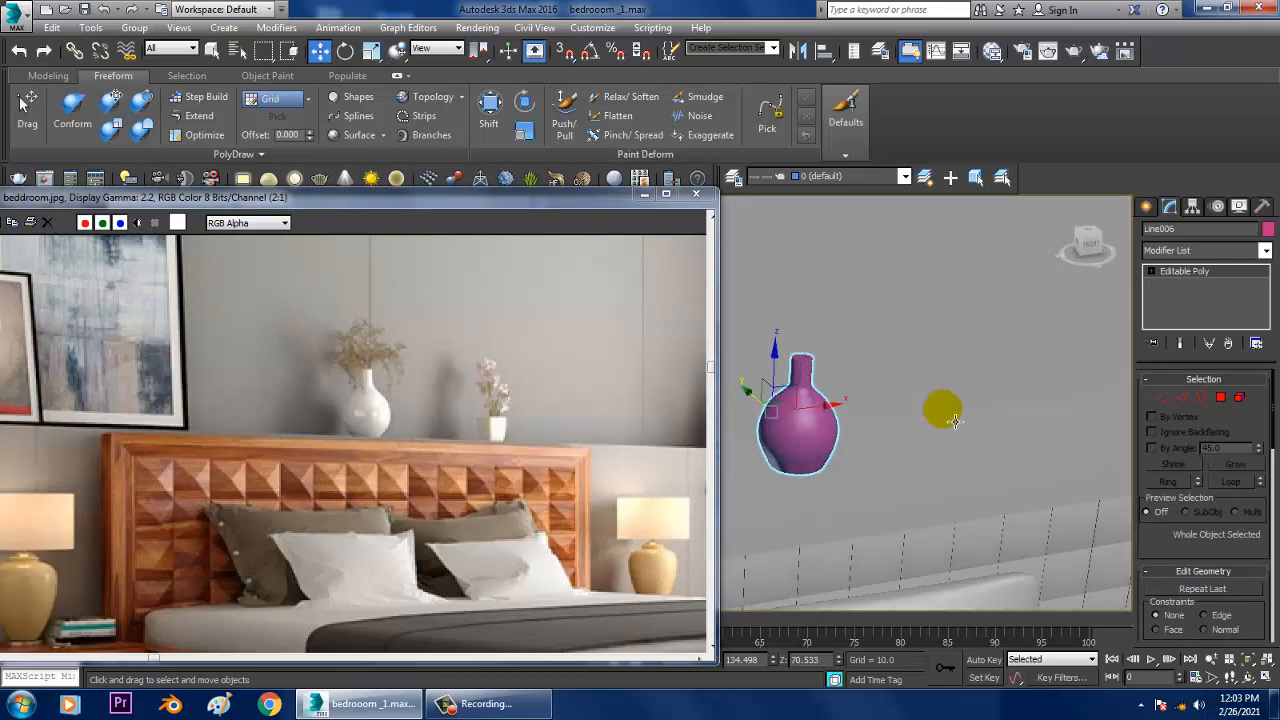
{"action": "left_click", "coordinate": [1267, 230]}
{"action": "left_click", "coordinate": [742, 389]}
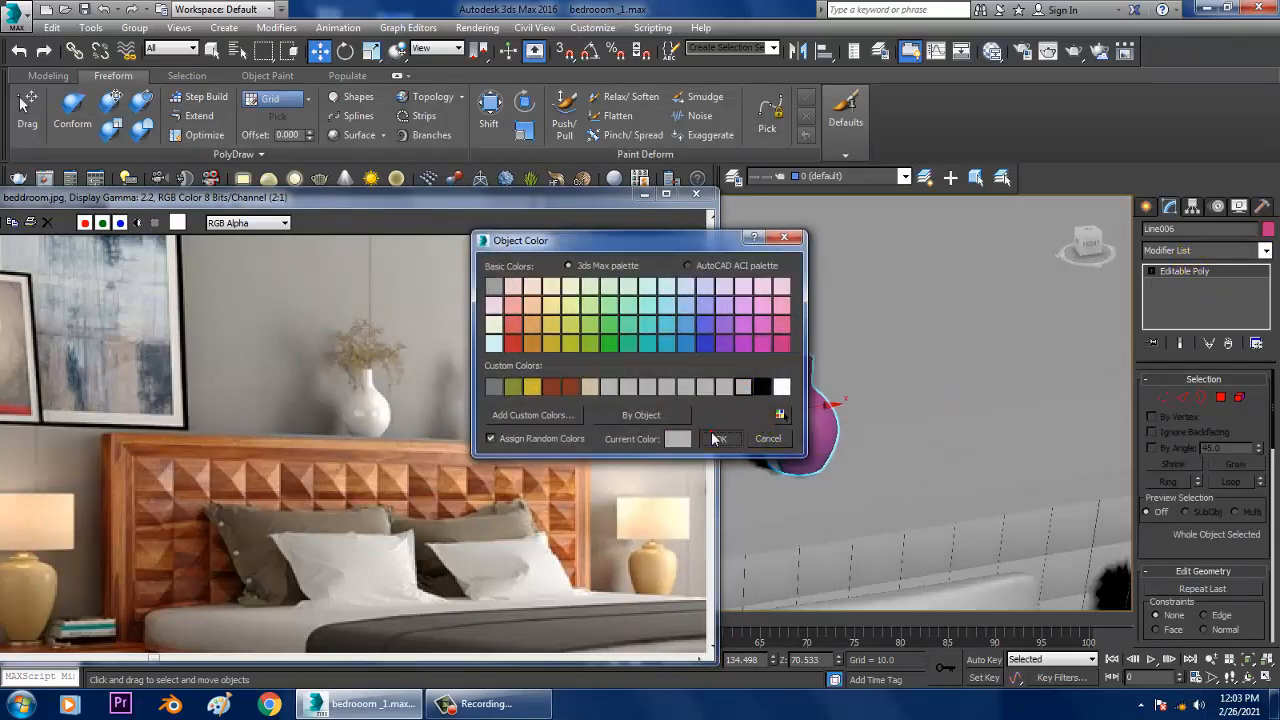
{"action": "left_click", "coordinate": [718, 439]}
{"action": "middle_click_drag", "start_coordinate": [957, 409], "coordinate": [938, 507], "text": "alt"}
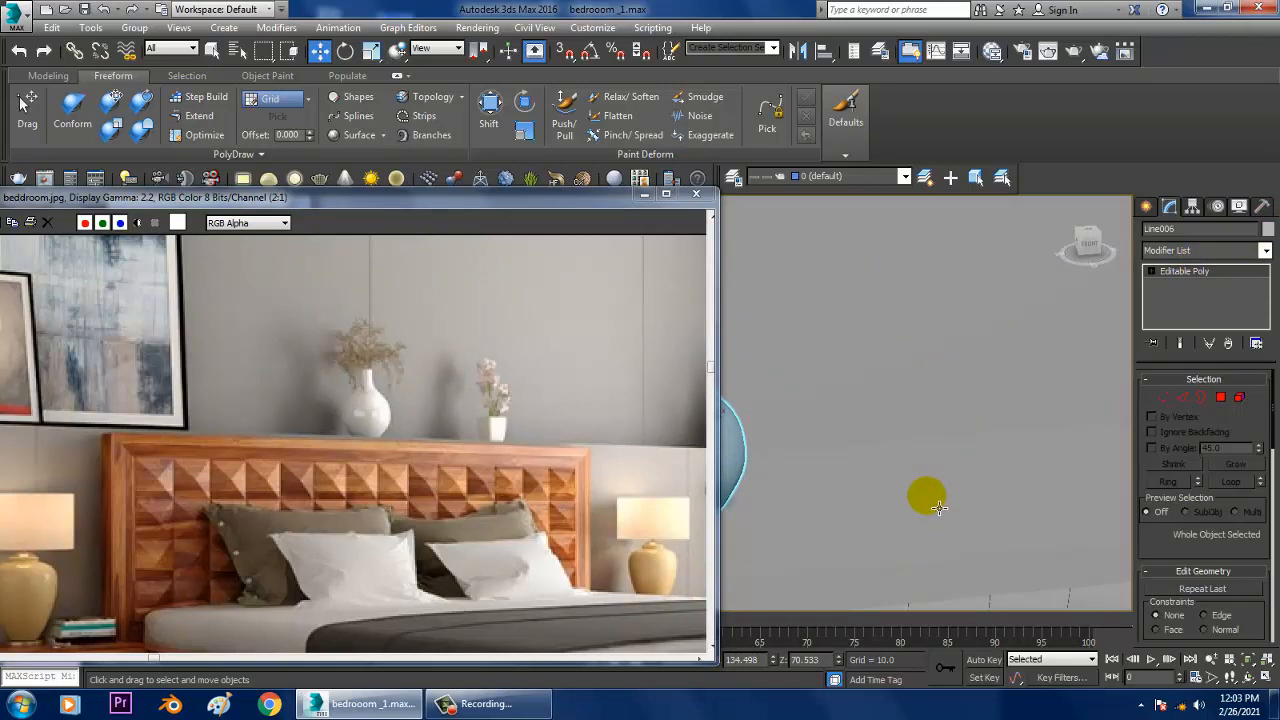
Step: Create a box with AutoGrid on the ledge beside the vase, about 5.6 long, 6.4 wide and 11.2 high
{"action": "left_click", "coordinate": [1146, 207]}
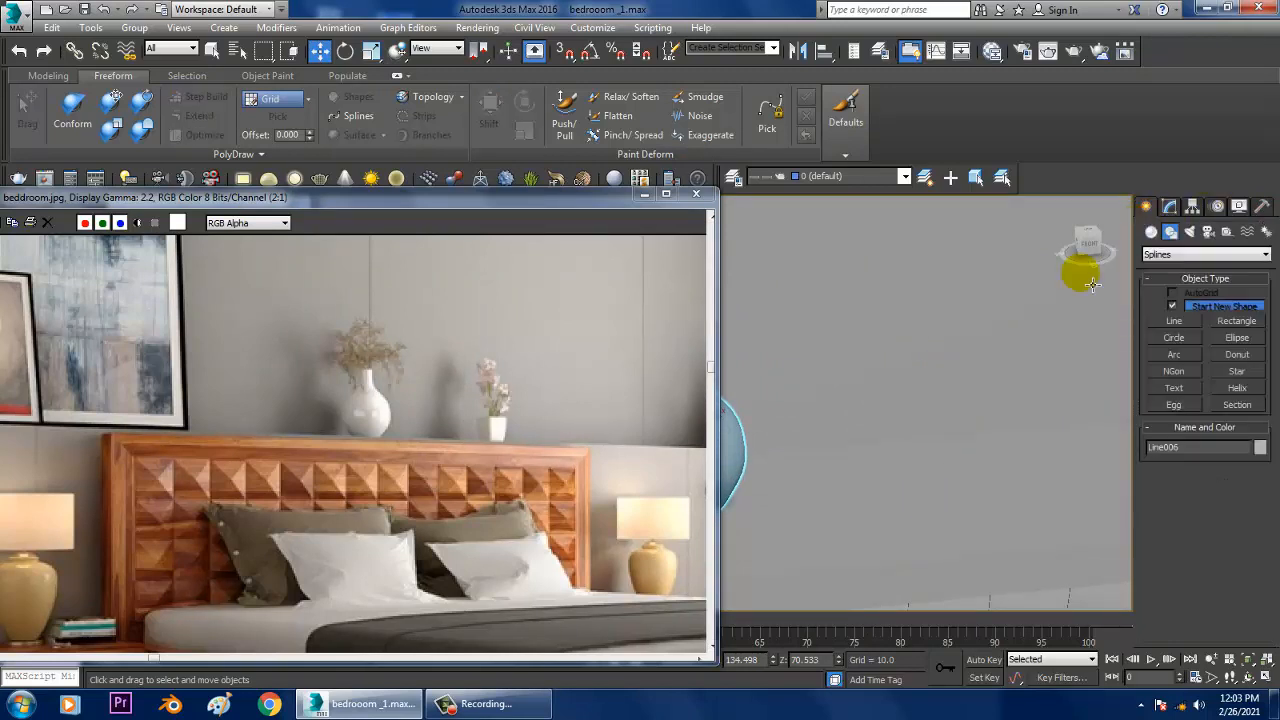
{"action": "left_click", "coordinate": [1153, 233]}
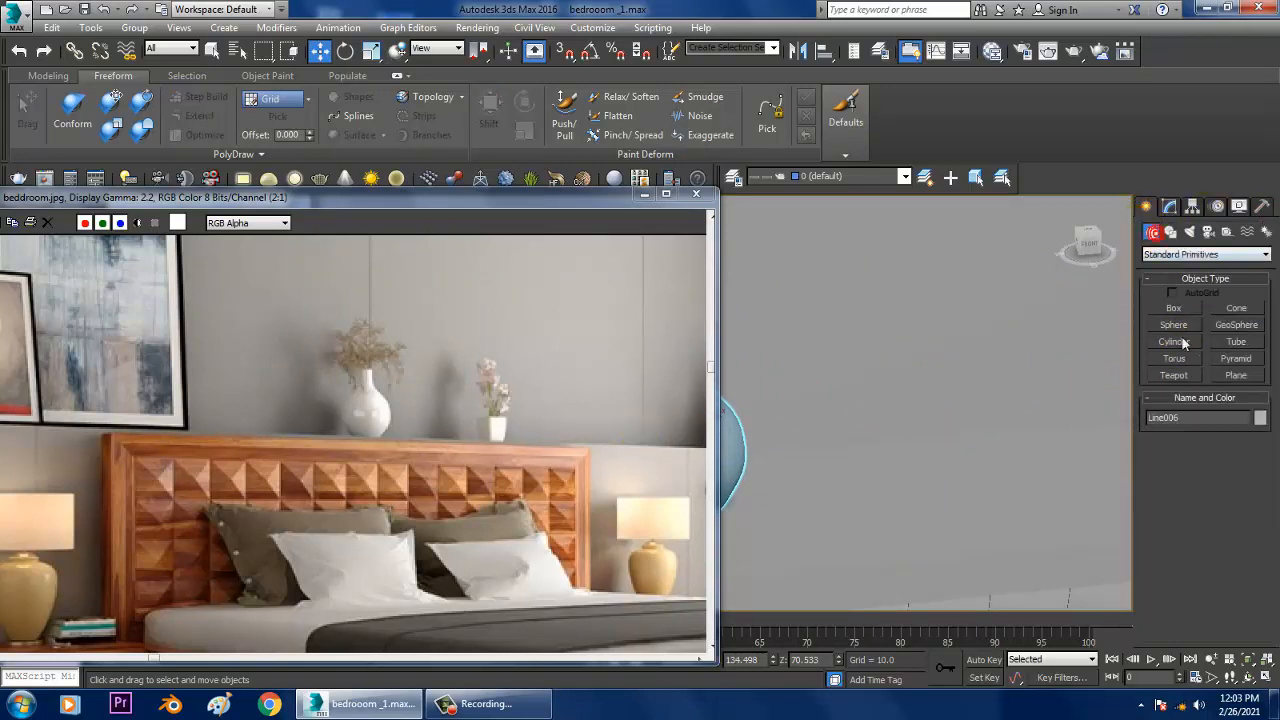
{"action": "left_click", "coordinate": [1174, 311]}
{"action": "middle_click_drag", "start_coordinate": [917, 381], "coordinate": [888, 448], "text": "alt"}
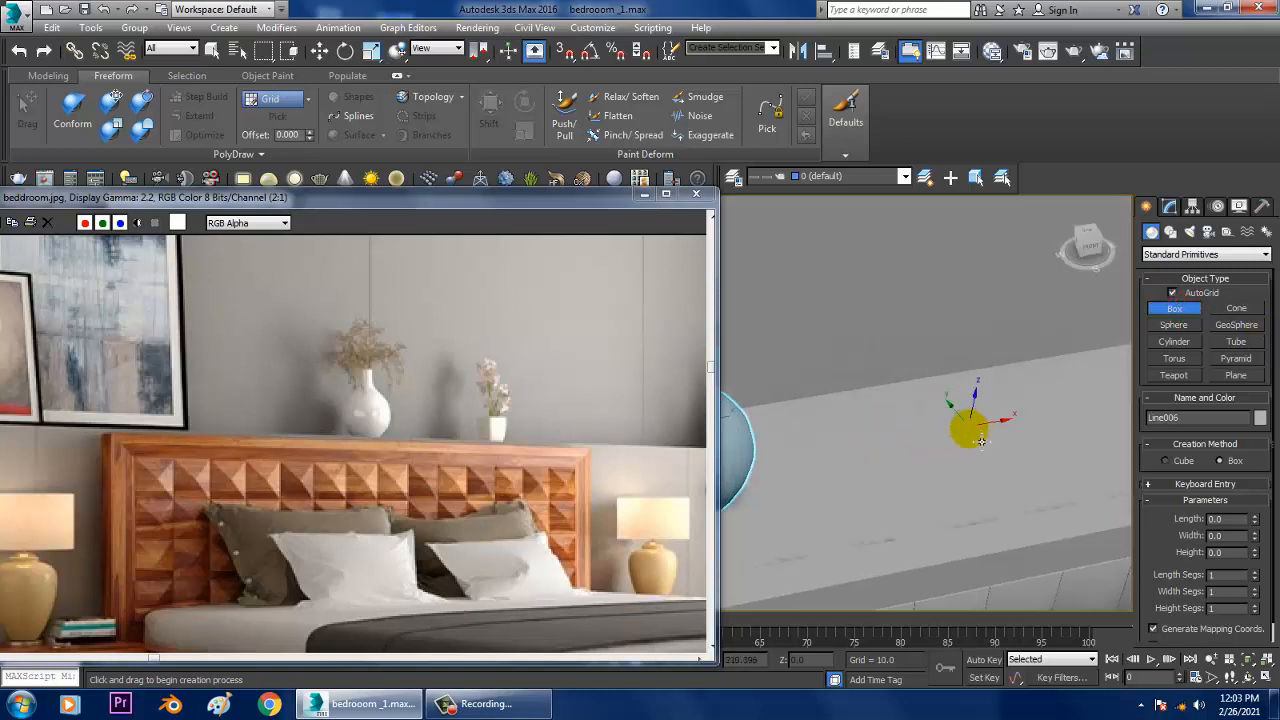
{"action": "left_click_drag", "start_coordinate": [966, 423], "coordinate": [948, 490]}
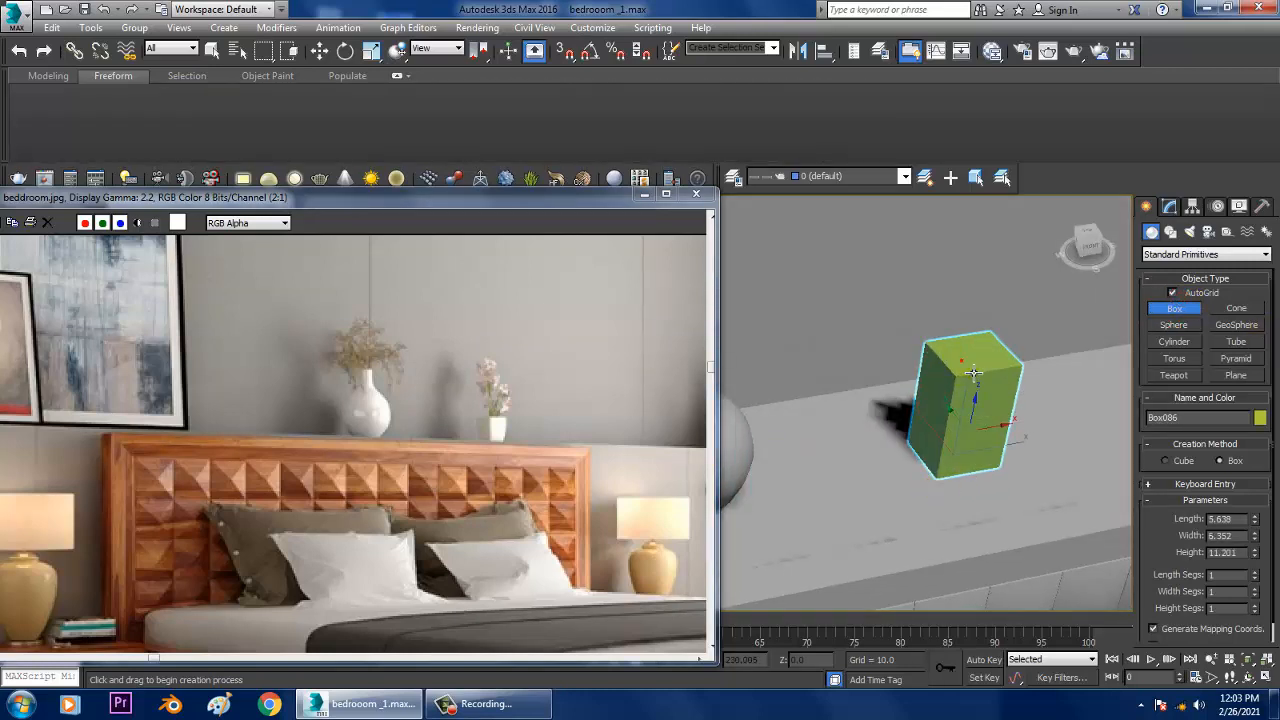
{"action": "left_click", "coordinate": [980, 380]}
{"action": "key", "text": "w"}
{"action": "mouse_move", "coordinate": [972, 440]}
{"action": "middle_mouse_down", "text": "alt"}
{"action": "mouse_move", "coordinate": [982, 384]}
{"action": "mouse_move", "coordinate": [961, 435]}
{"action": "mouse_move", "coordinate": [943, 443]}
{"action": "mouse_move", "coordinate": [963, 429]}
{"action": "mouse_move", "coordinate": [965, 445]}
{"action": "middle_mouse_up", "text": "alt"}
Step: Apply a Taper modifier to the box with an amount of 0.25
{"action": "left_click", "coordinate": [1170, 206]}
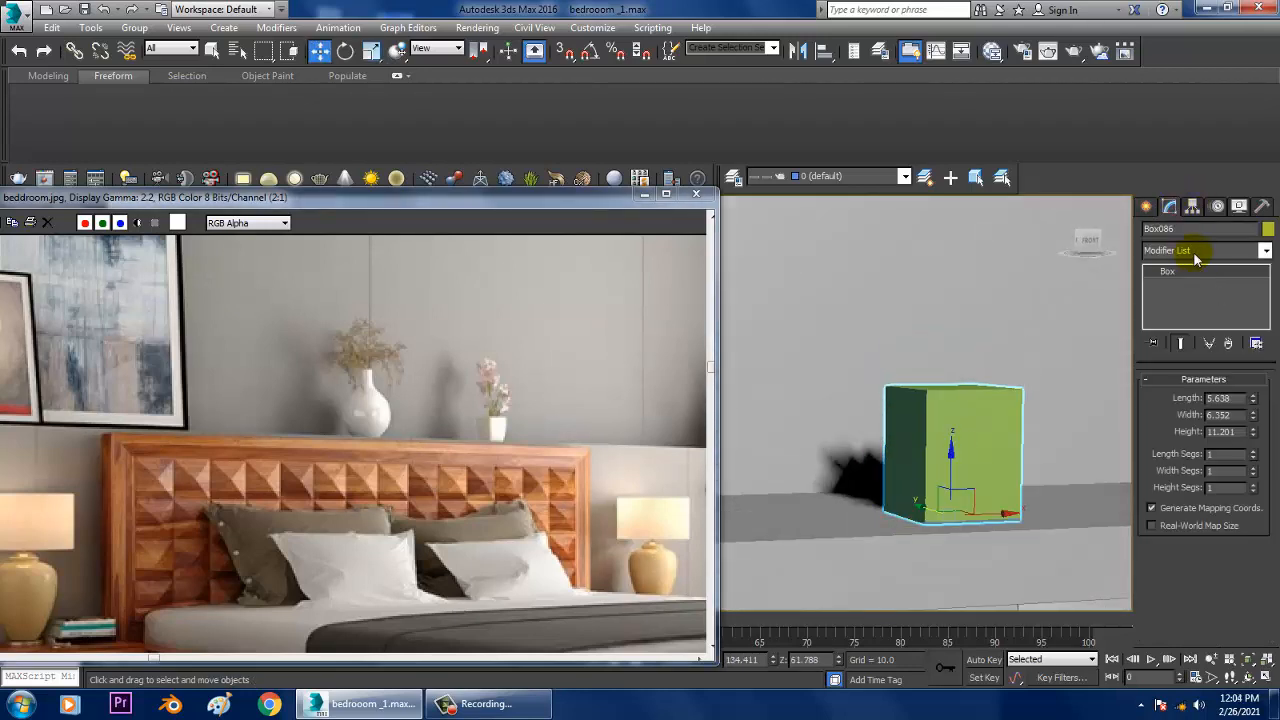
{"action": "left_click", "coordinate": [1196, 251]}
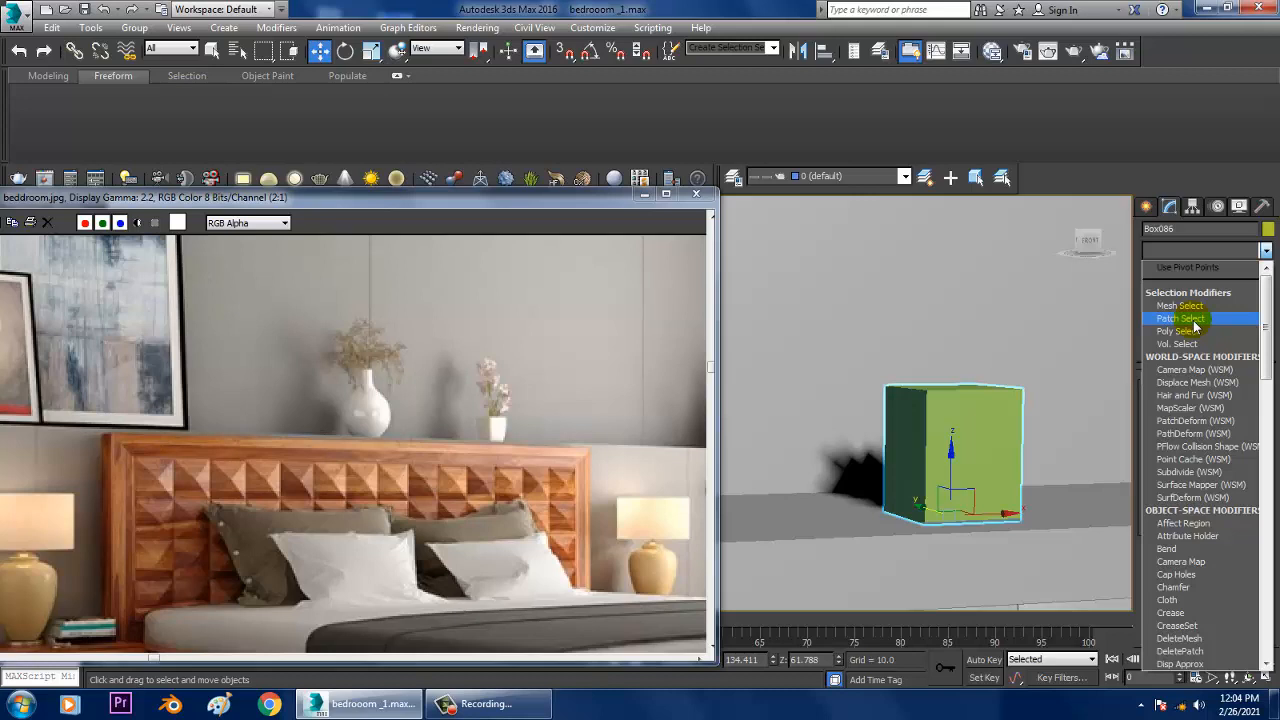
{"action": "key", "text": "t"}
{"action": "left_click", "coordinate": [1192, 407]}
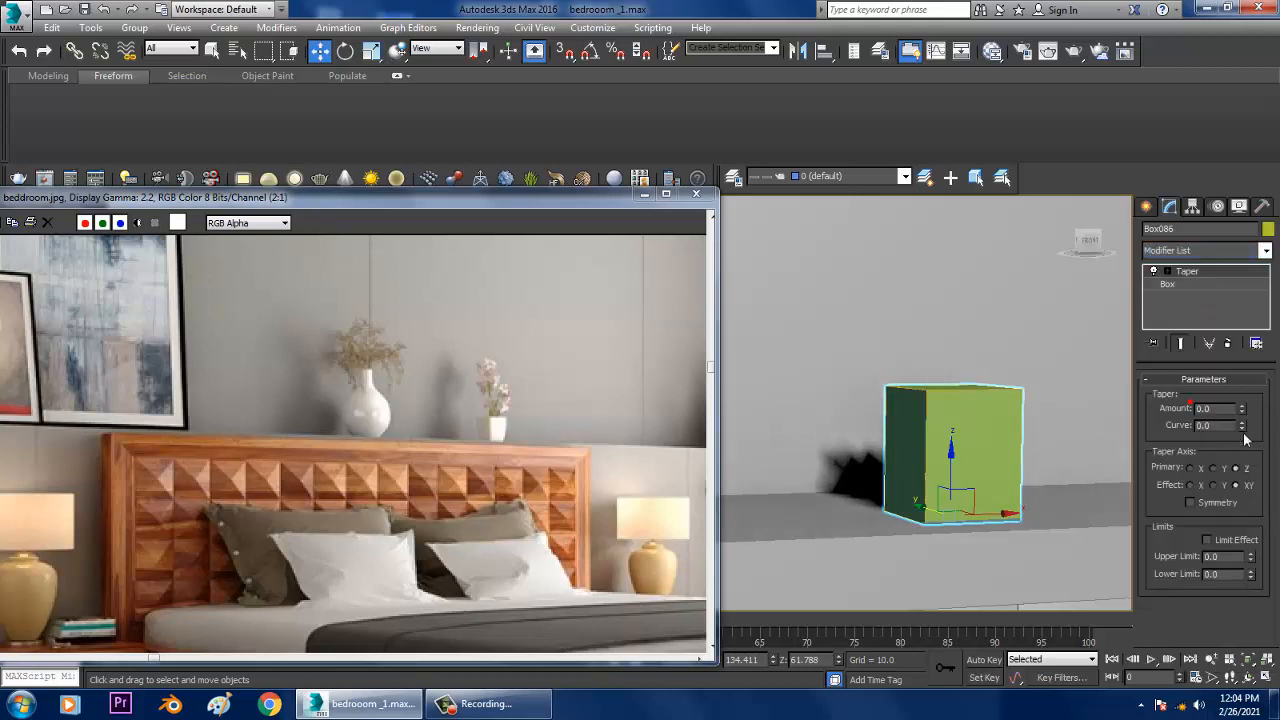
{"action": "mouse_move", "coordinate": [1249, 414]}
{"action": "left_mouse_down"}
{"action": "mouse_move", "coordinate": [1249, 398]}
{"action": "mouse_move", "coordinate": [1271, 459]}
{"action": "mouse_move", "coordinate": [1254, 414]}
{"action": "left_mouse_up"}
Step: Resize the tapered box to a length of 4.513, a width of 4.319 and a height of 10.081
{"action": "left_click", "coordinate": [1172, 285]}
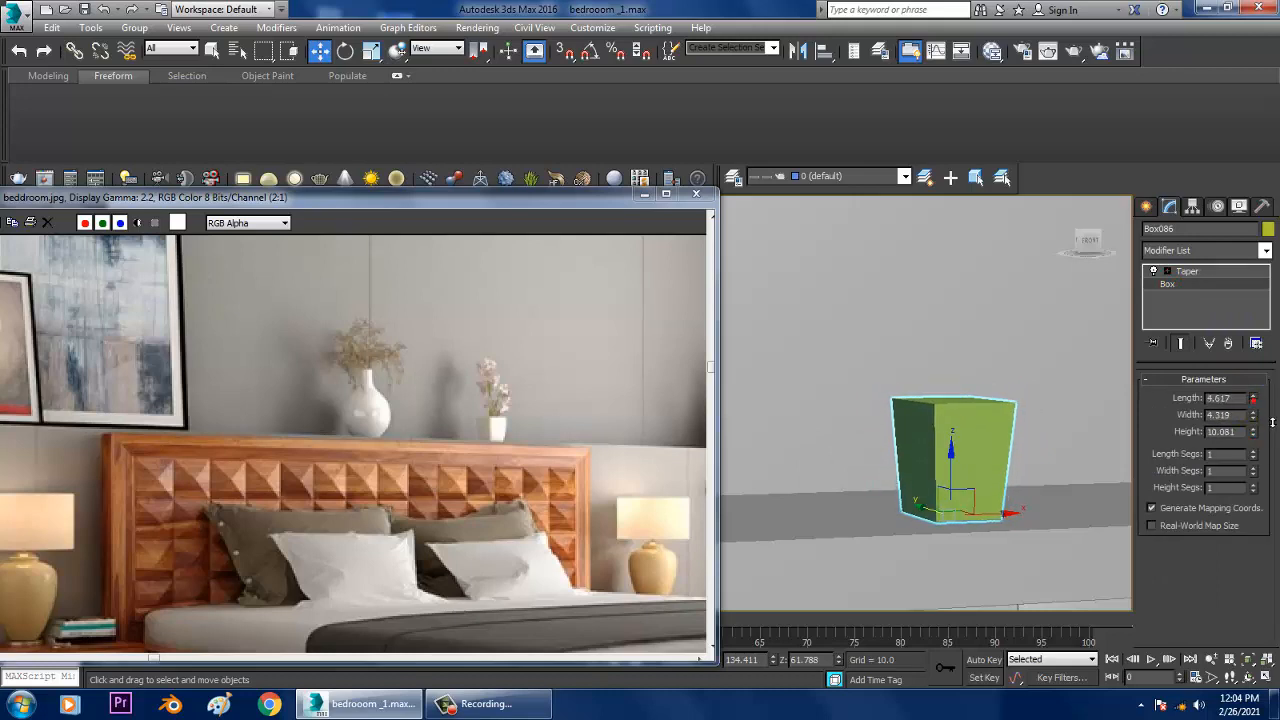
{"action": "middle_click_drag", "start_coordinate": [908, 382], "coordinate": [910, 360], "text": "alt"}
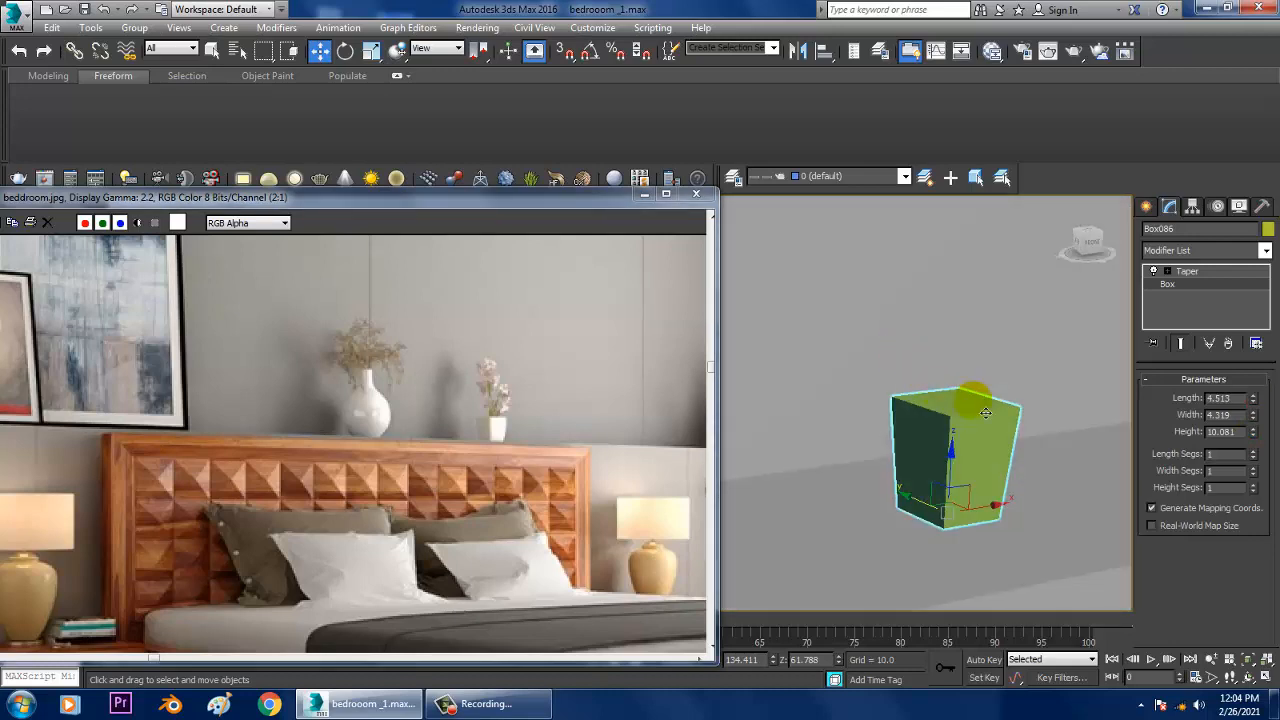
{"action": "middle_click_drag", "start_coordinate": [978, 407], "coordinate": [994, 435], "text": "alt"}
{"action": "scroll", "coordinate": [994, 435], "scroll_direction": "up", "scroll_amount": 2}
Step: Set the box's length, width and height segments to 5 and display edged faces
{"action": "left_click", "coordinate": [1217, 272]}
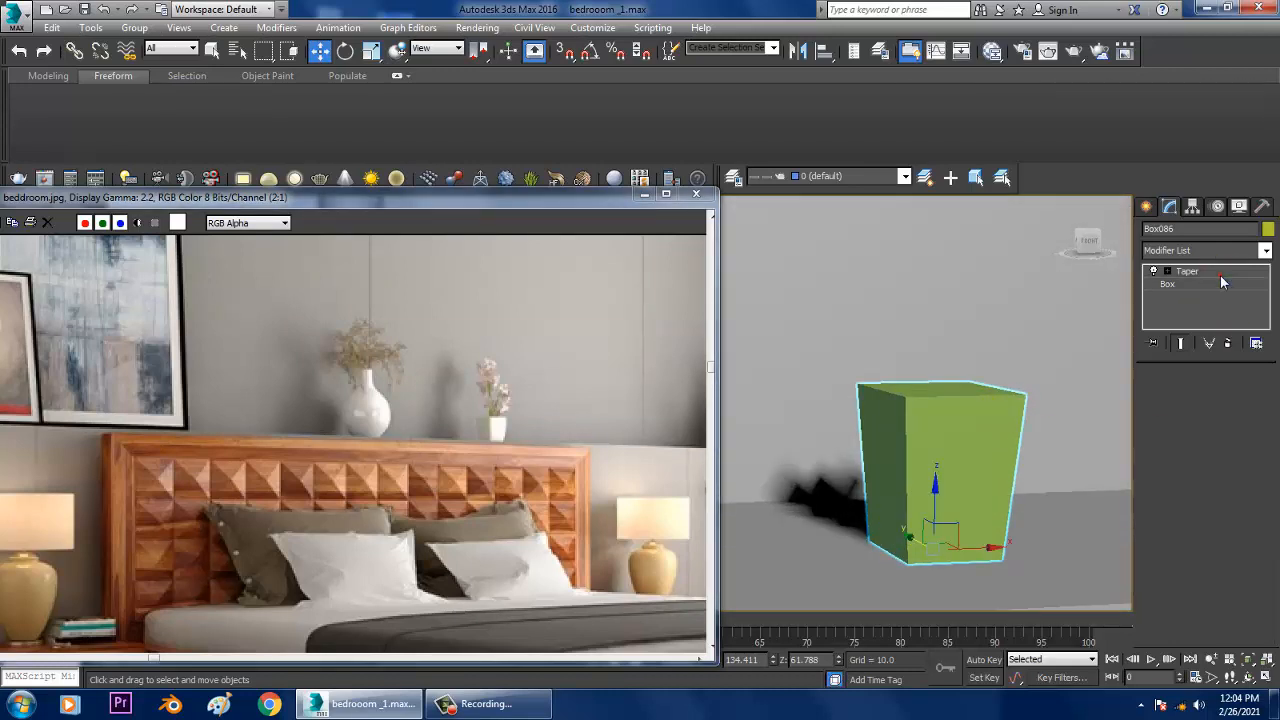
{"action": "right_click", "coordinate": [1244, 427]}
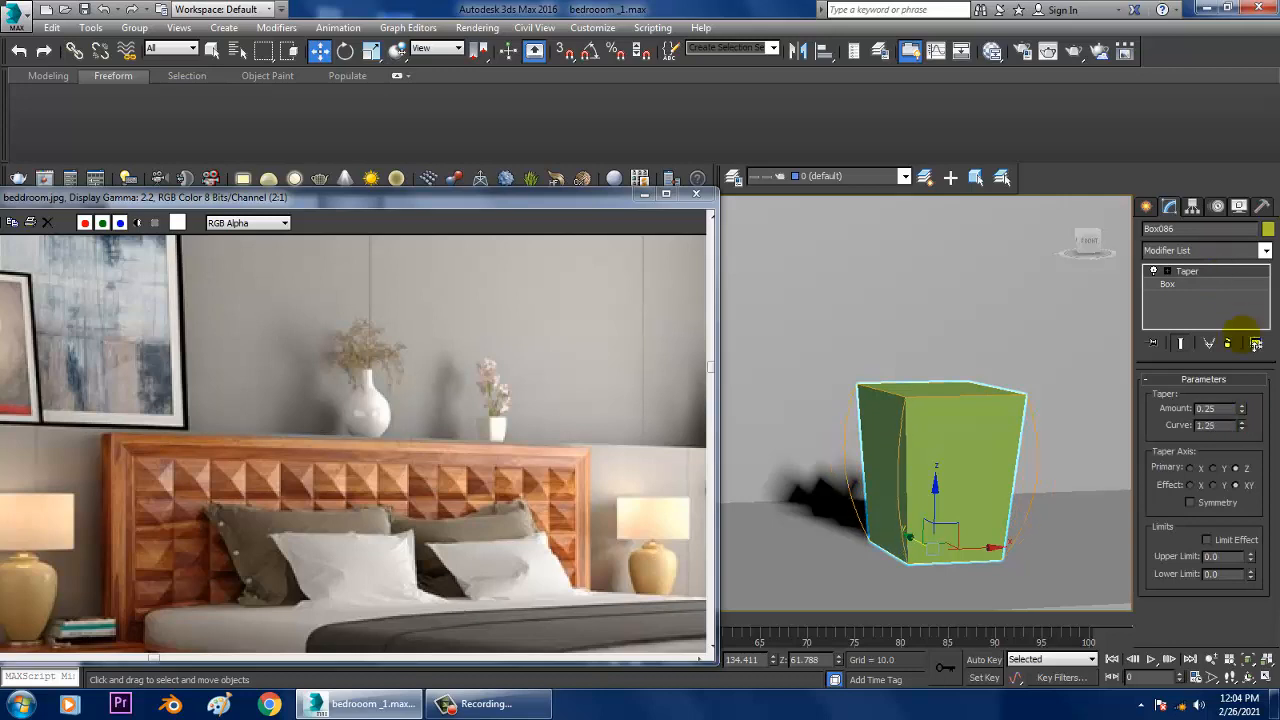
{"action": "left_click", "coordinate": [1189, 284]}
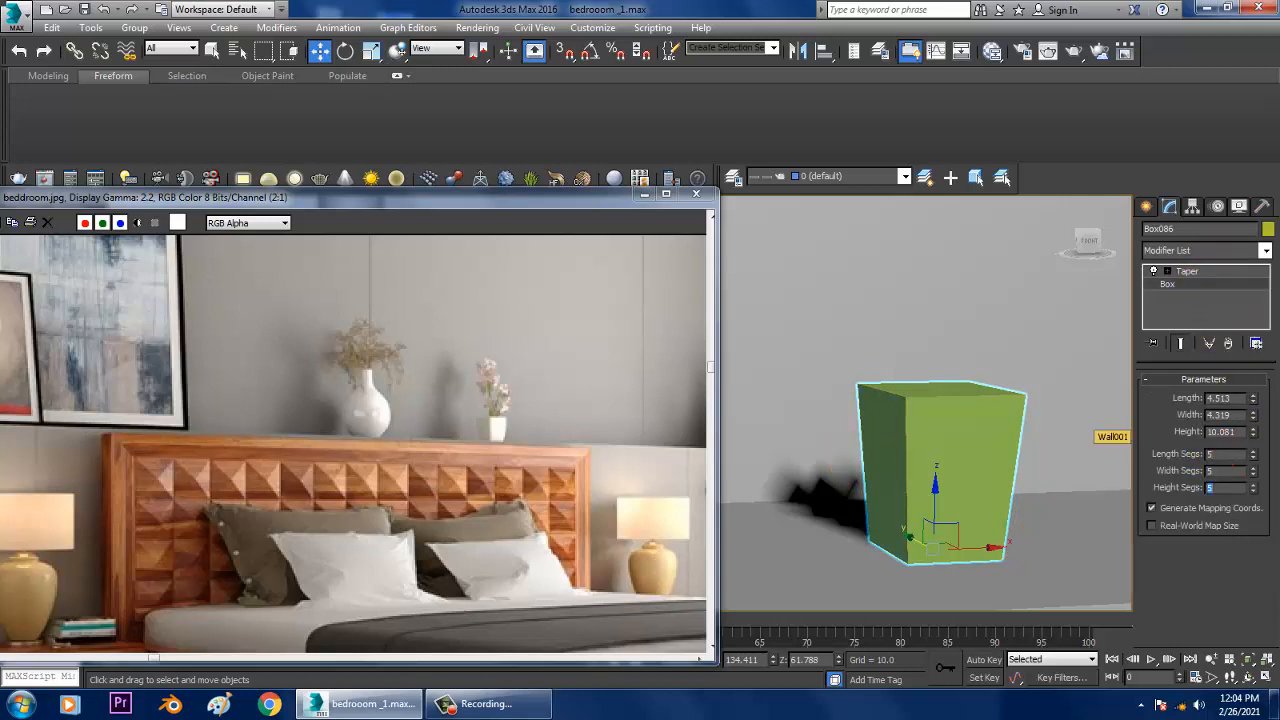
{"action": "middle_click_drag", "start_coordinate": [1037, 462], "coordinate": [994, 438]}
{"action": "key", "text": "F4"}
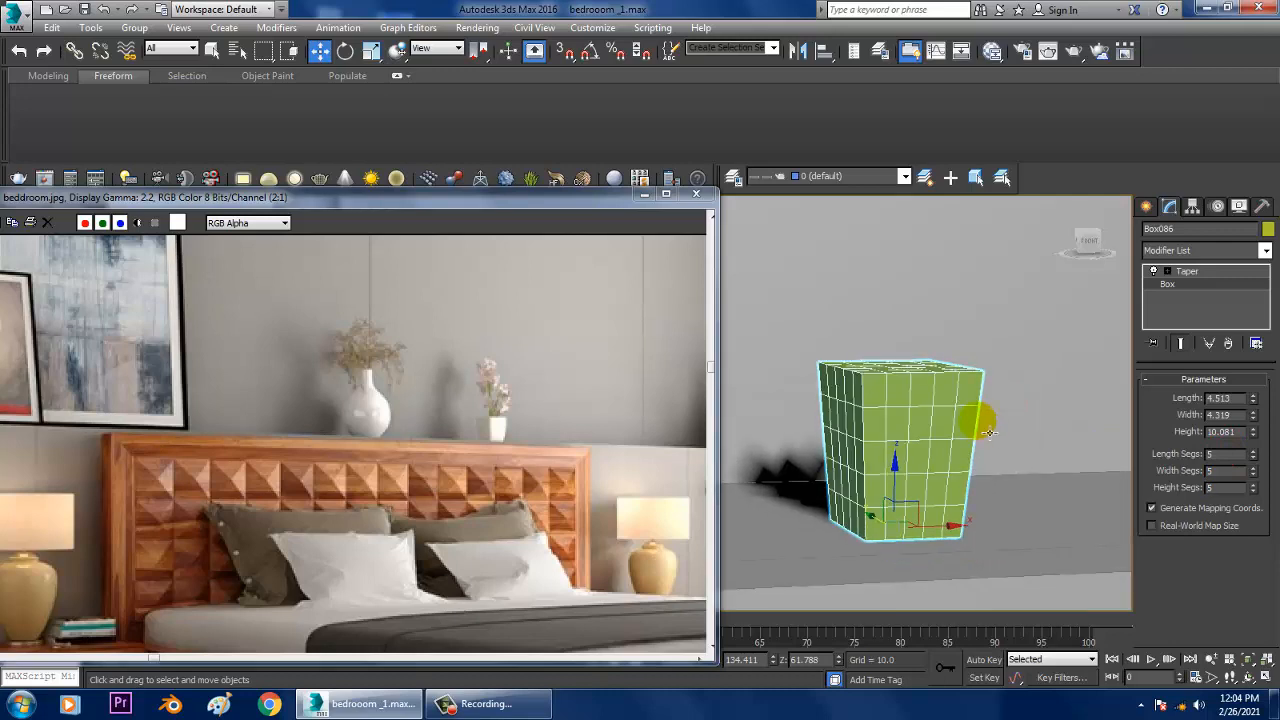
Step: Set the Taper modifier's curve to 0.32 to bulge the sides of the box
{"action": "left_click", "coordinate": [1185, 273]}
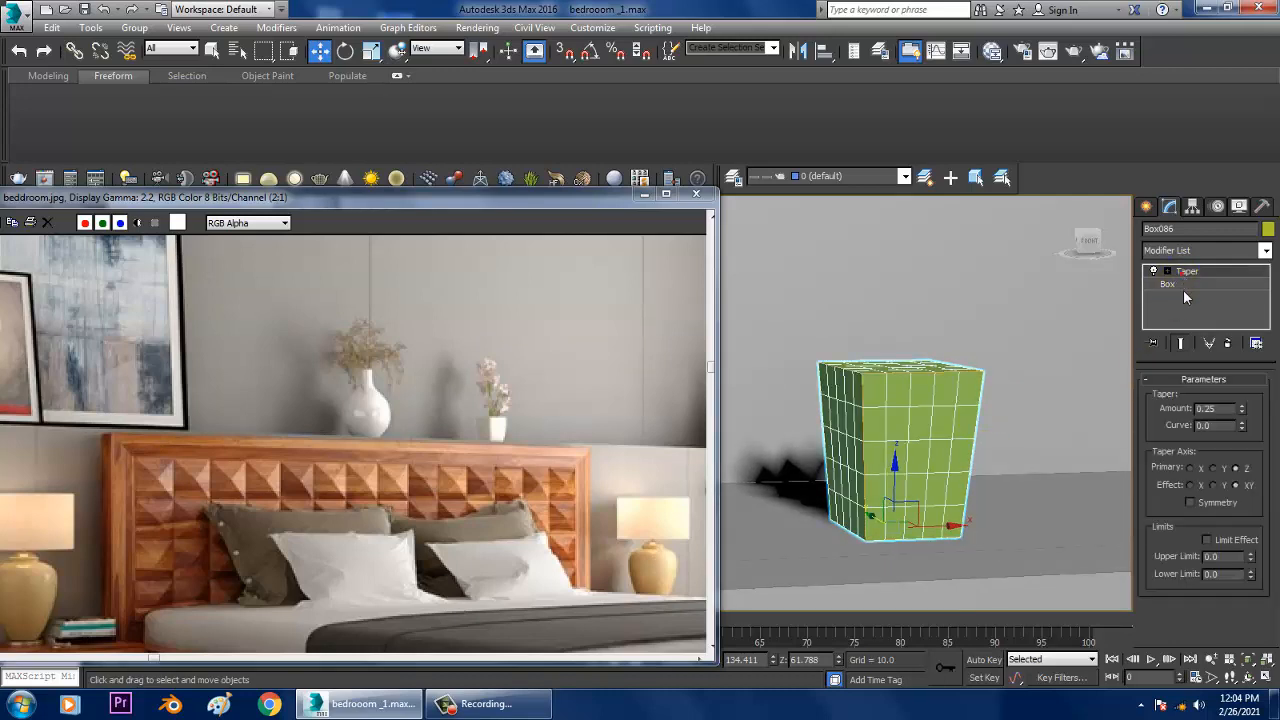
{"action": "mouse_move", "coordinate": [1245, 426]}
{"action": "left_mouse_down"}
{"action": "mouse_move", "coordinate": [1255, 402]}
{"action": "mouse_move", "coordinate": [1266, 454]}
{"action": "mouse_move", "coordinate": [1254, 409]}
{"action": "left_mouse_up"}
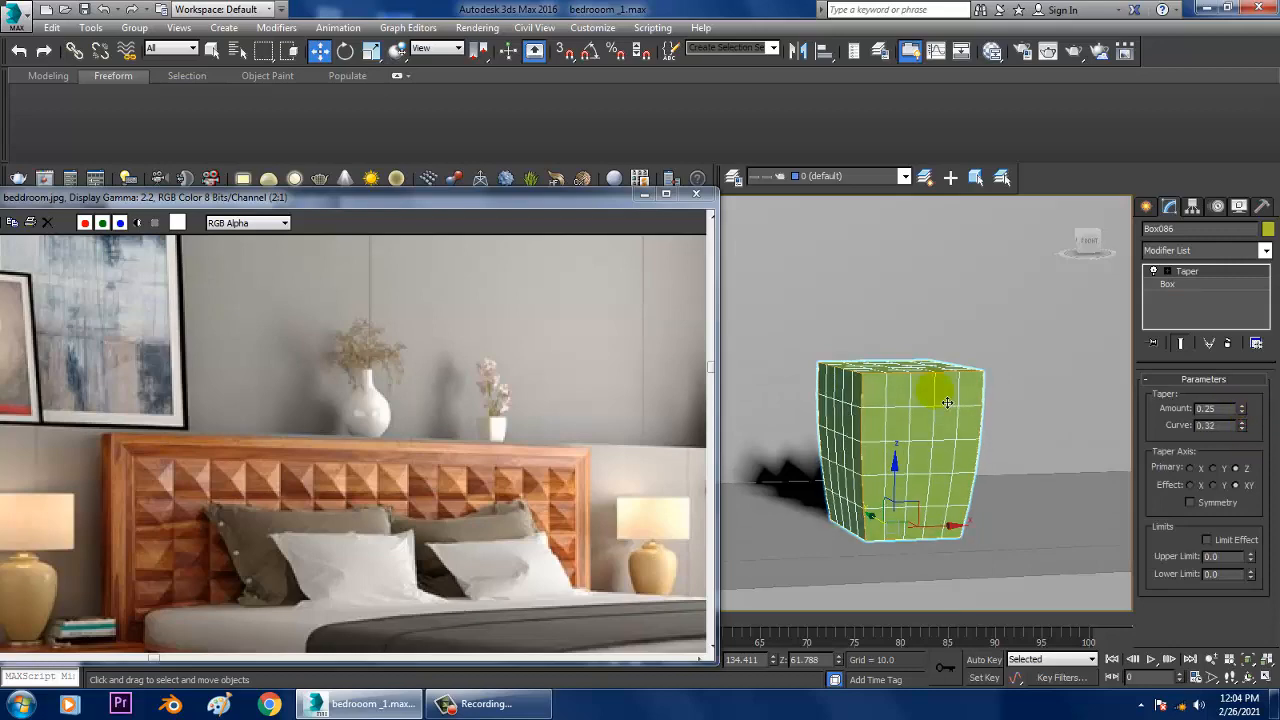
{"action": "middle_click_drag", "start_coordinate": [947, 402], "coordinate": [1175, 440], "text": "alt"}
{"action": "middle_click_drag", "start_coordinate": [904, 398], "coordinate": [920, 422], "text": "alt"}
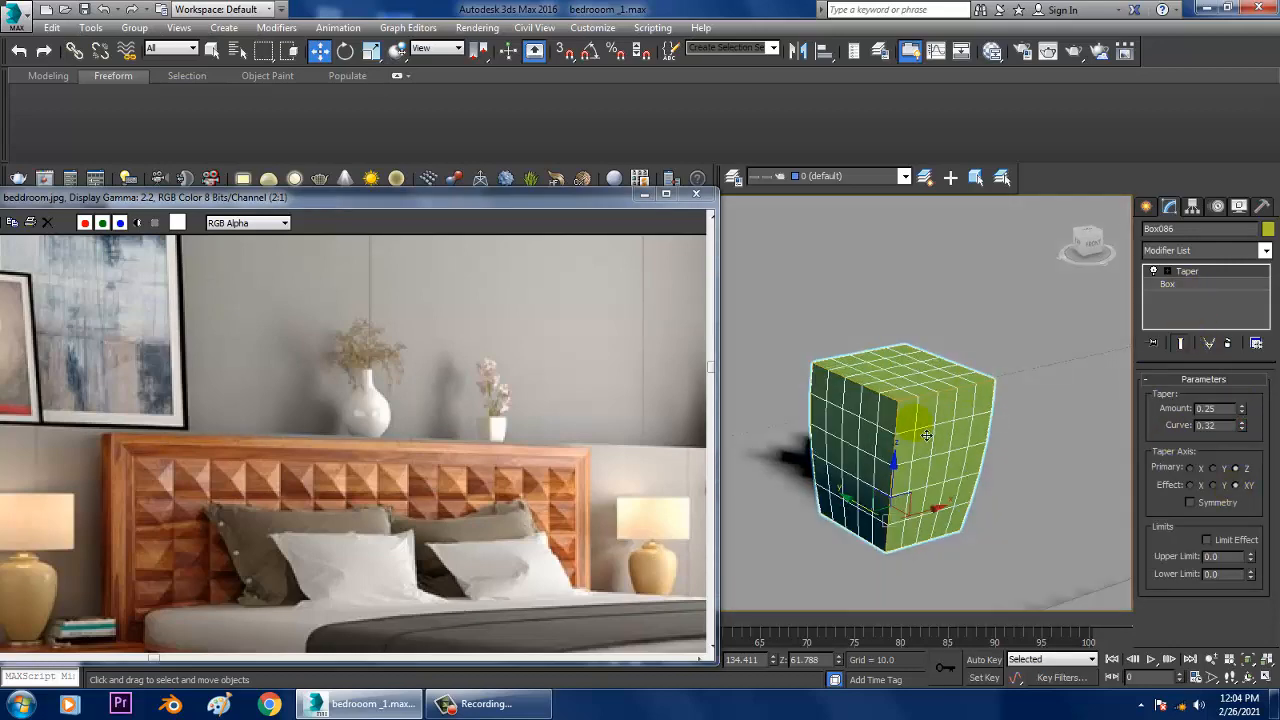
{"action": "scroll", "coordinate": [922, 427], "scroll_direction": "up", "scroll_amount": 2}
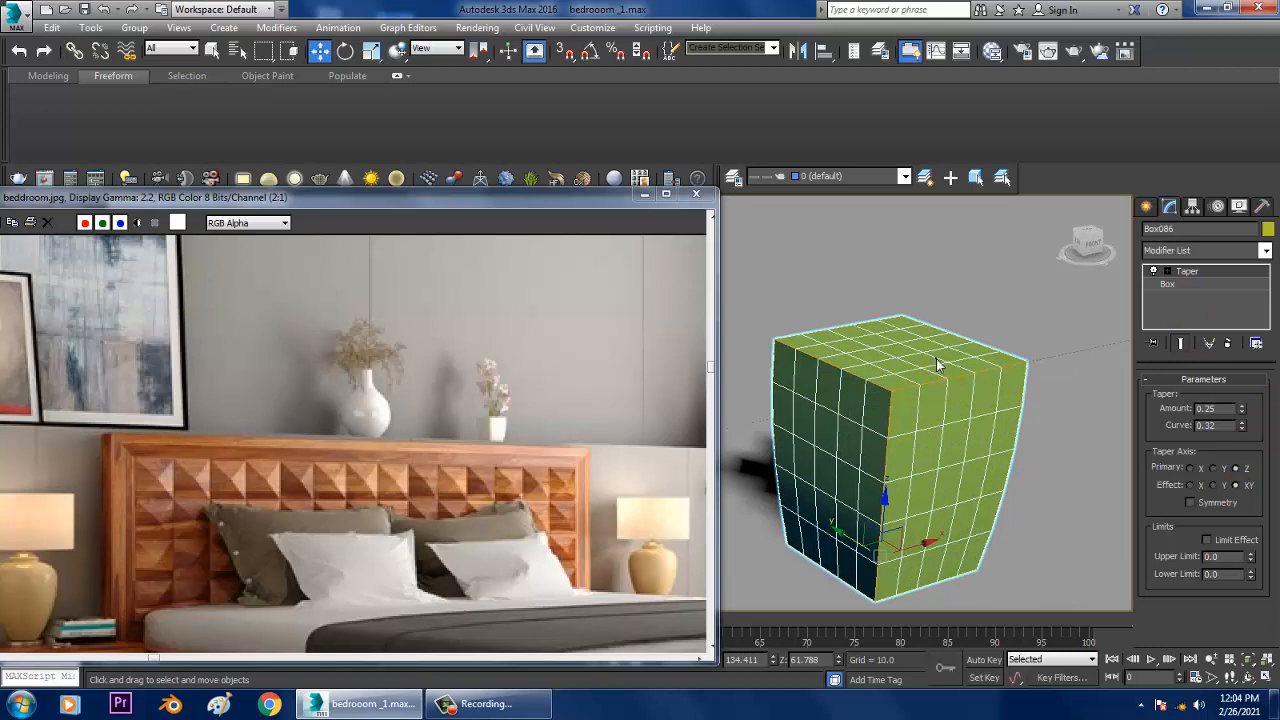
Step: Reduce the box's length, width and height segments to 3
{"action": "right_click", "coordinate": [937, 365]}
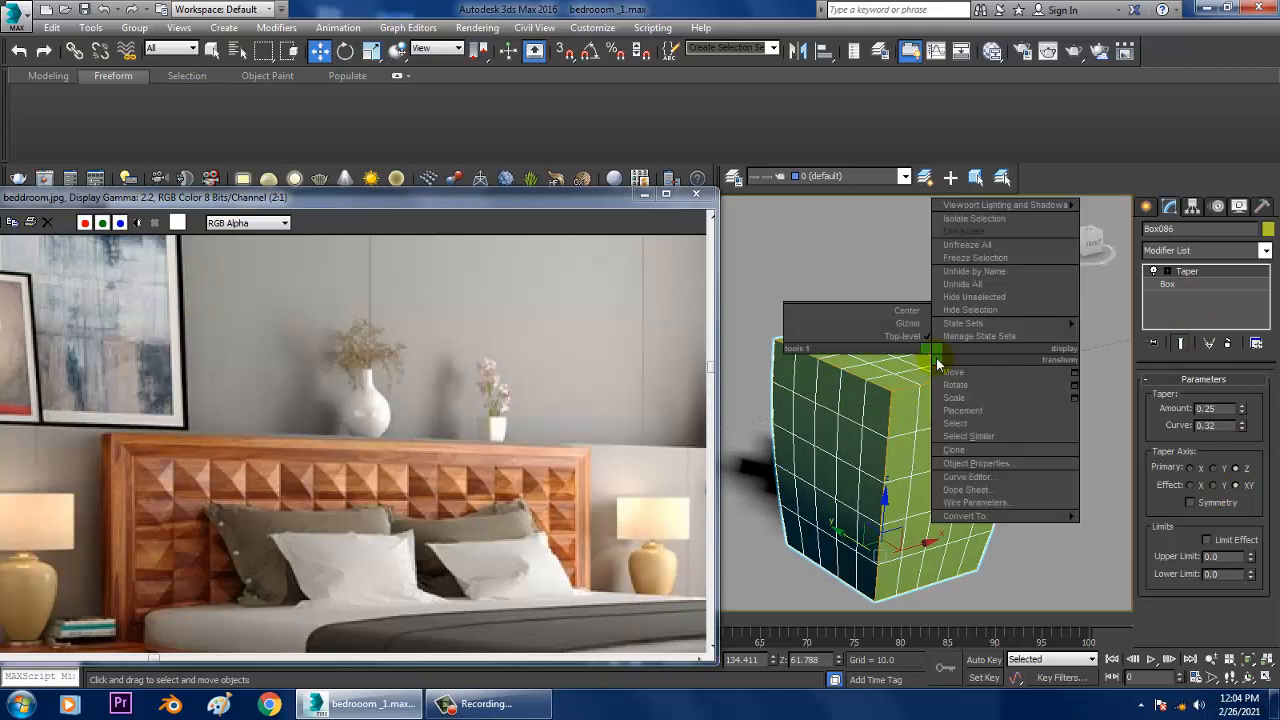
{"action": "left_click", "coordinate": [1194, 284]}
{"action": "double_click", "coordinate": [1214, 455]}
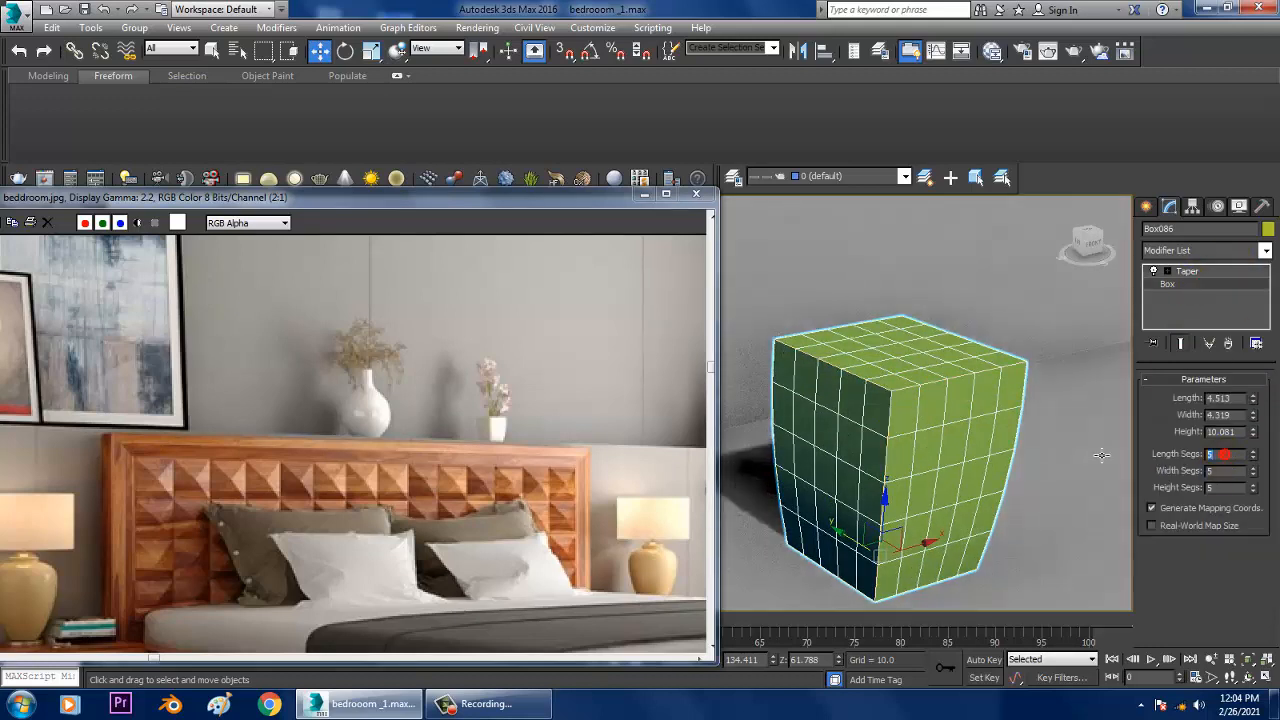
{"action": "type", "text": "3"}
{"action": "key", "text": "Tab"}
{"action": "type", "text": "3"}
{"action": "key", "text": "Tab"}
{"action": "type", "text": "3"}
{"action": "key", "text": "Return"}
{"action": "middle_click_drag", "start_coordinate": [925, 400], "coordinate": [912, 371], "text": "alt"}
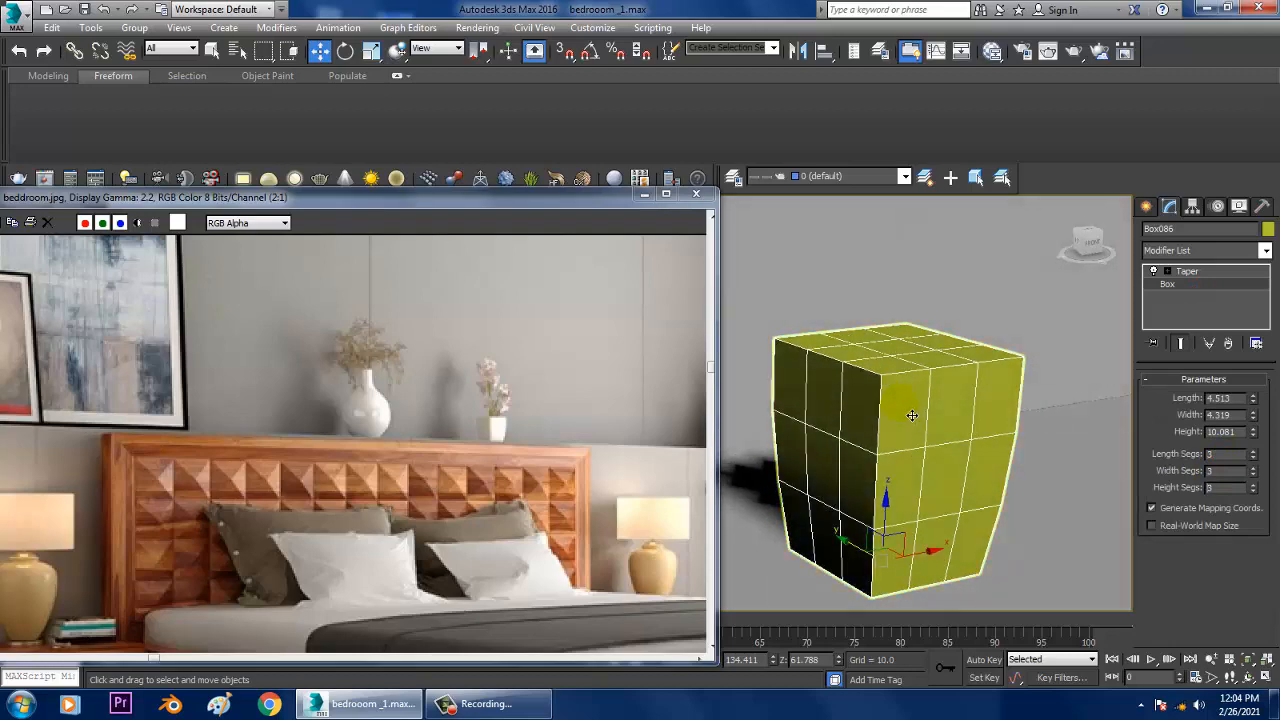
Step: Convert the tapered box to an editable poly and select the edges running down its four vertical corners
{"action": "right_click", "coordinate": [910, 358]}
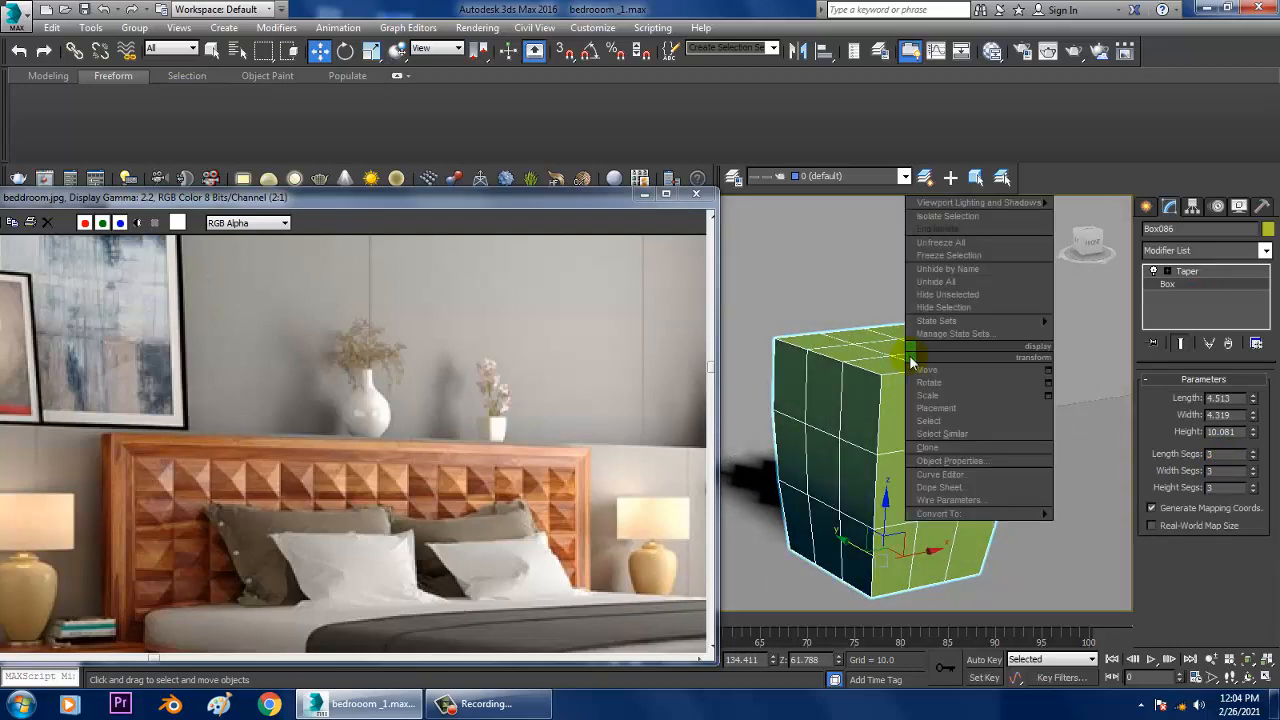
{"action": "mouse_move", "coordinate": [1040, 513]}
{"action": "left_click", "coordinate": [1094, 530]}
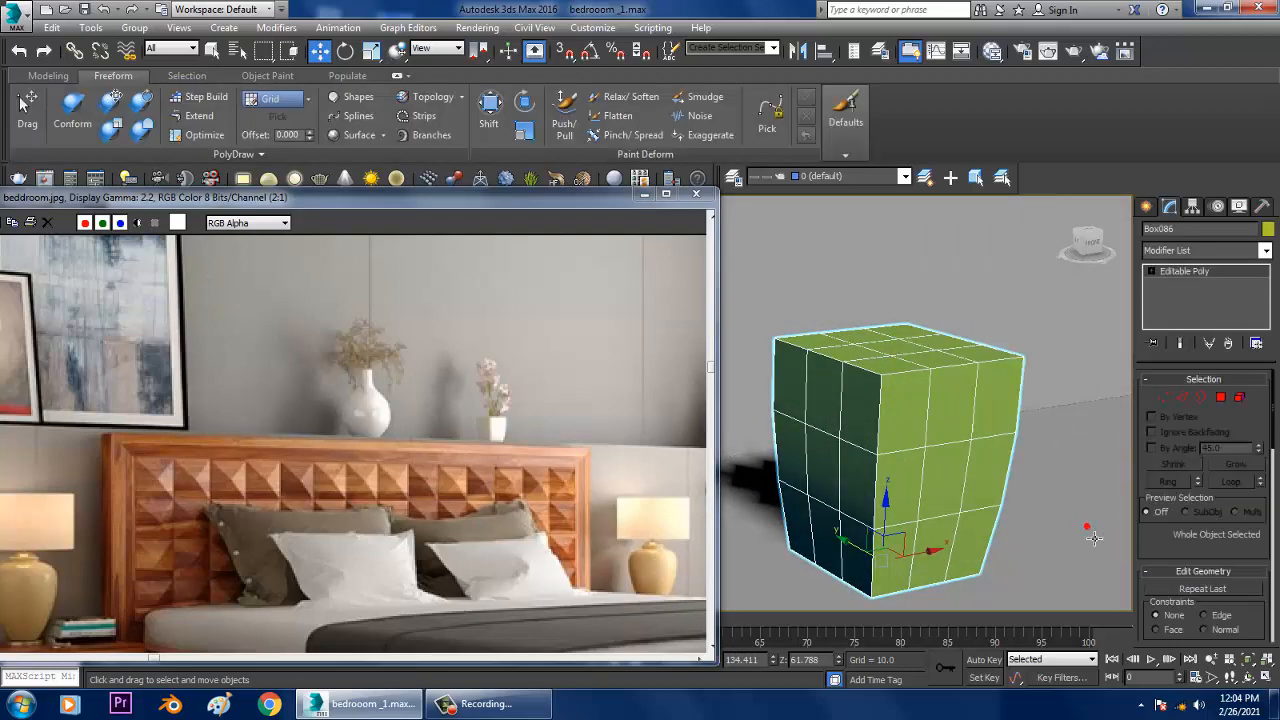
{"action": "left_click", "coordinate": [1184, 399]}
{"action": "double_click", "coordinate": [891, 421]}
{"action": "middle_click_drag", "start_coordinate": [1031, 435], "coordinate": [975, 437], "text": "alt"}
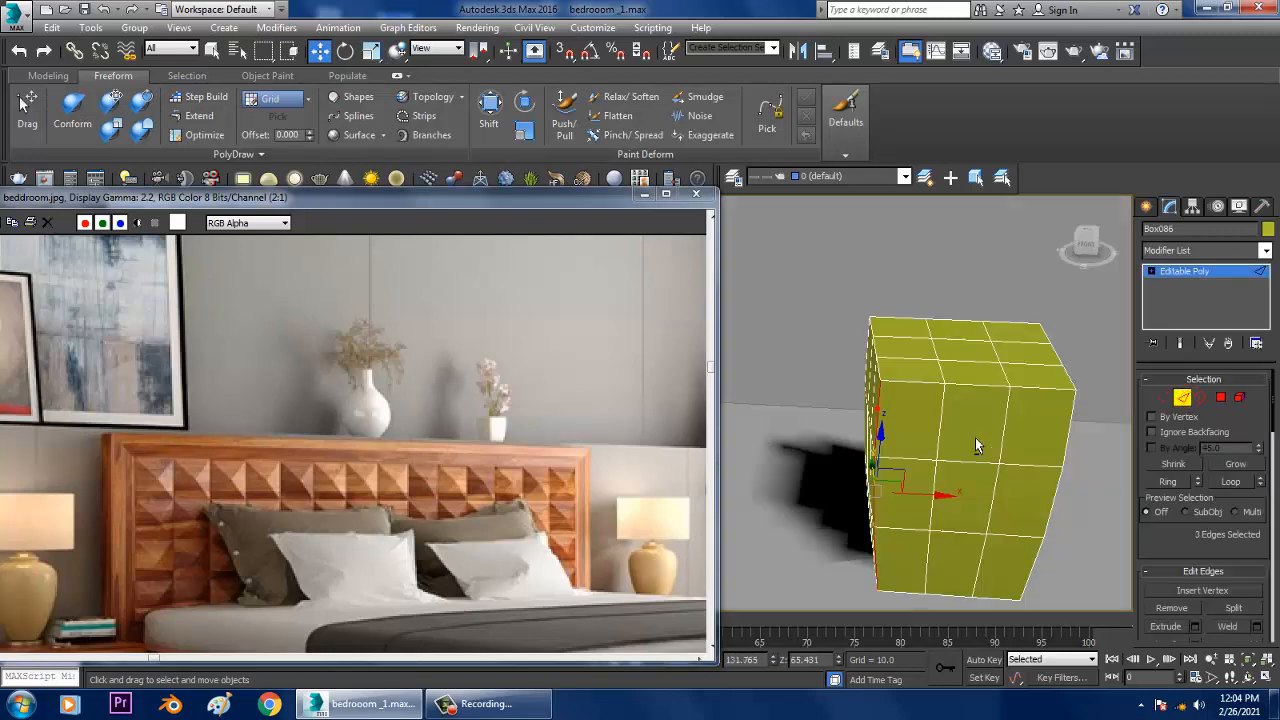
{"action": "middle_click_drag", "start_coordinate": [910, 375], "coordinate": [1081, 425], "text": "alt"}
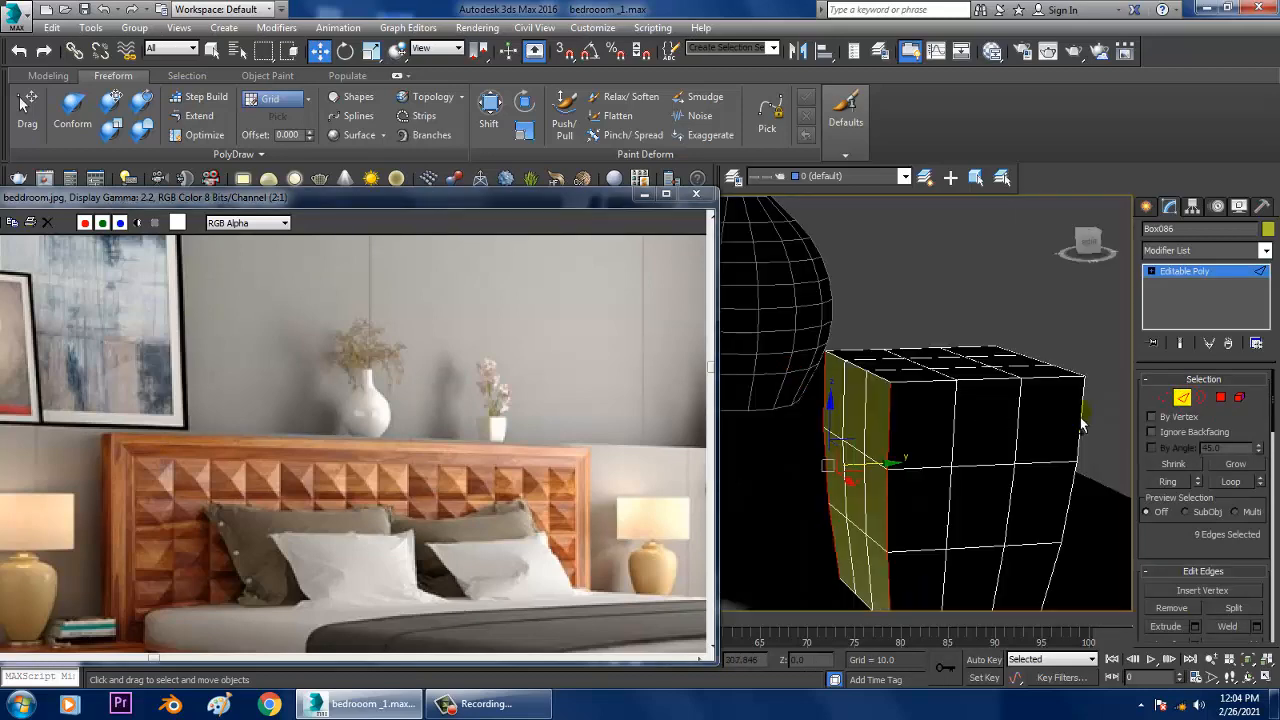
{"action": "middle_click_drag", "start_coordinate": [998, 439], "coordinate": [1050, 279], "text": "alt"}
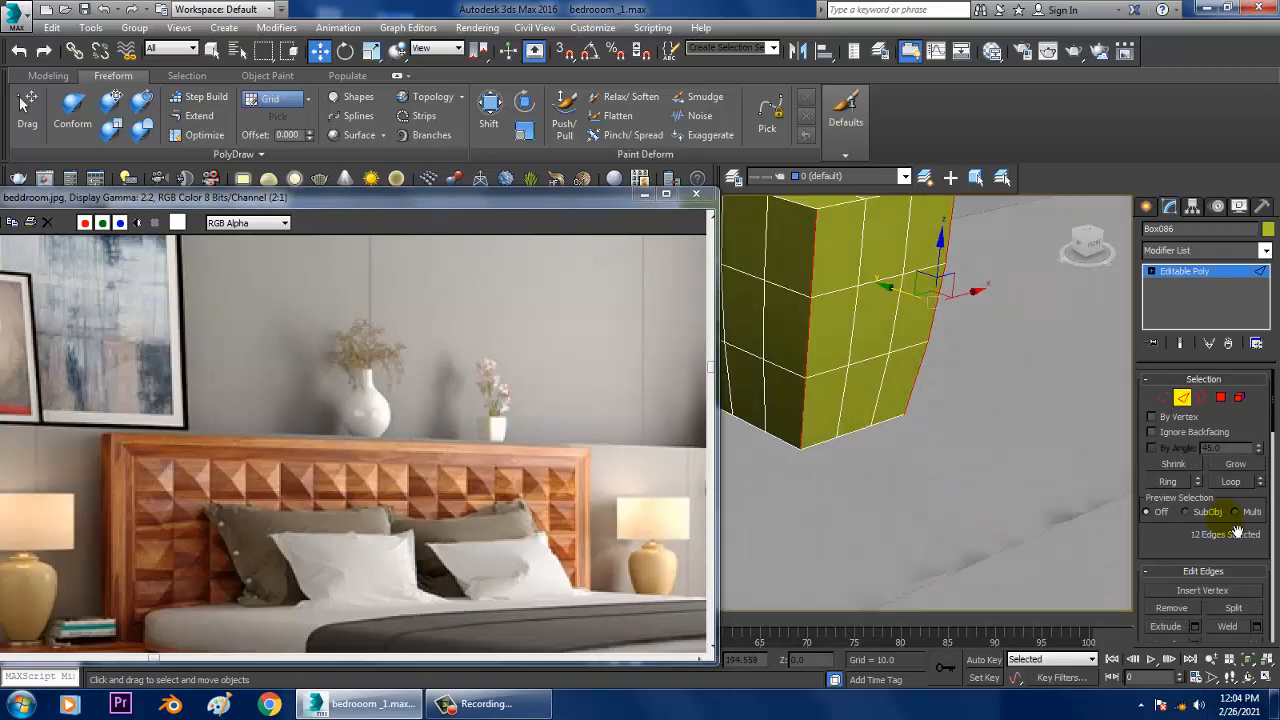
Step: Chamfer the four vertical corners of the pot with an amount of 0.223 and 3 segments
{"action": "left_click_drag", "start_coordinate": [1221, 537], "coordinate": [1205, 391]}
{"action": "middle_click_drag", "start_coordinate": [877, 496], "coordinate": [900, 544]}
{"action": "middle_click_drag", "start_coordinate": [917, 485], "coordinate": [922, 436]}
{"action": "left_click", "coordinate": [1195, 498]}
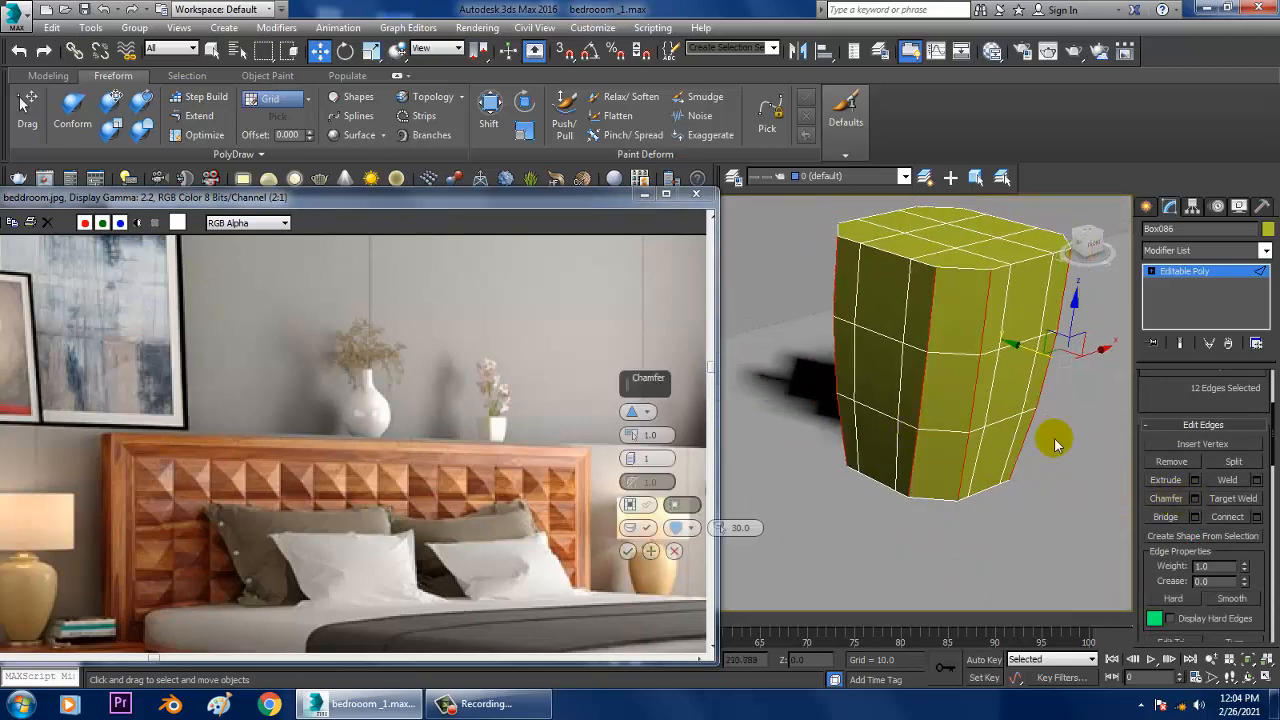
{"action": "left_click", "coordinate": [632, 457]}
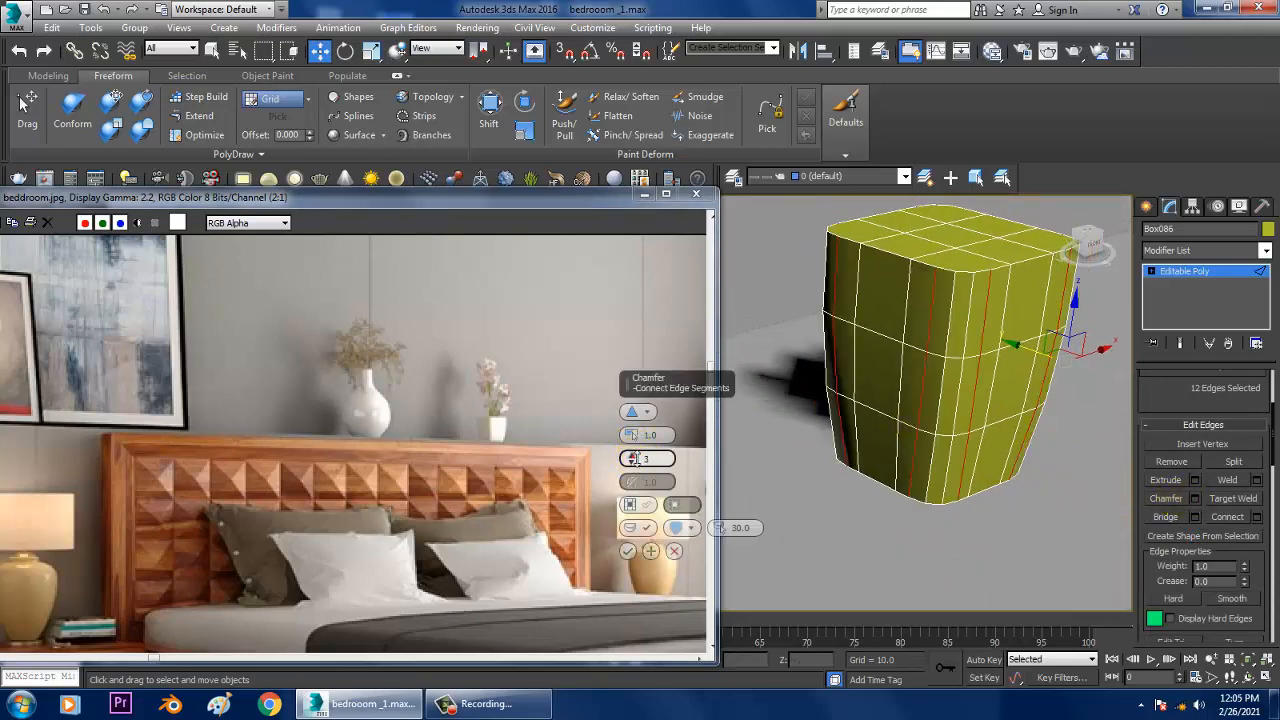
{"action": "left_click", "coordinate": [632, 457]}
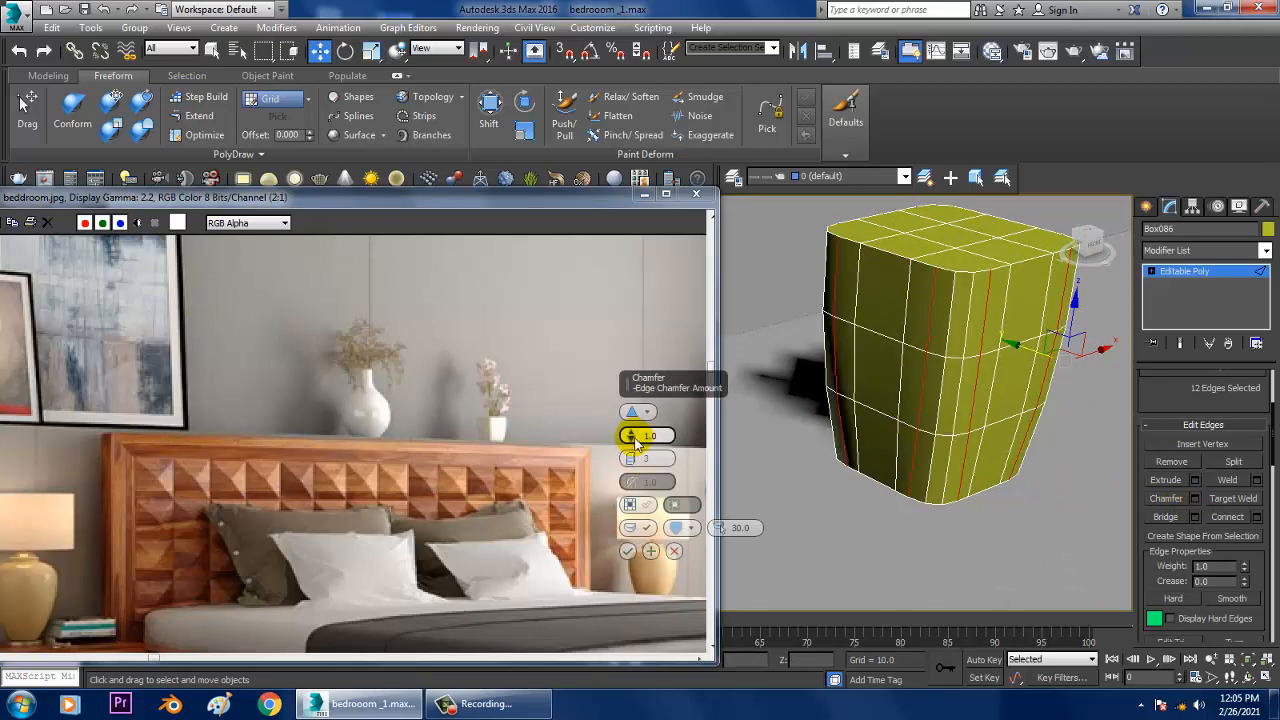
{"action": "left_click_drag", "start_coordinate": [635, 443], "coordinate": [645, 454]}
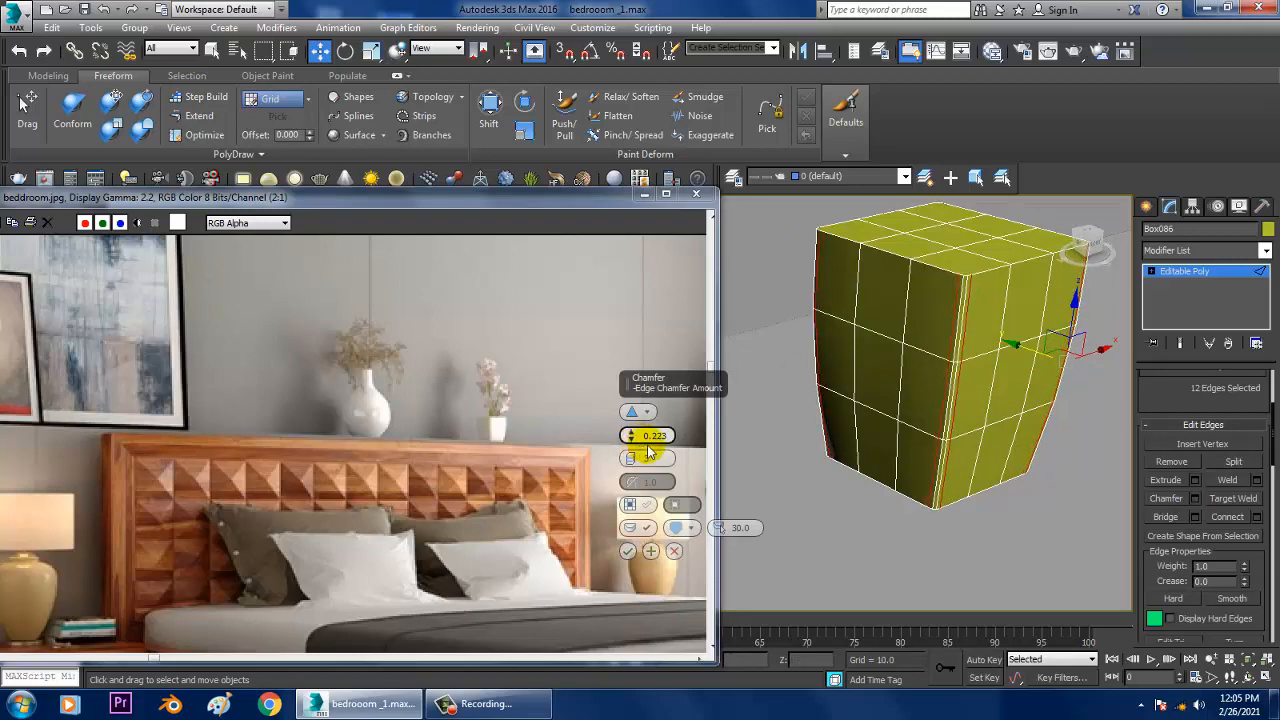
{"action": "left_click", "coordinate": [628, 551]}
Step: Select all nine polygons on the top face of the pot
{"action": "scroll", "coordinate": [963, 466], "scroll_direction": "down", "scroll_amount": 8}
{"action": "middle_click_drag", "start_coordinate": [963, 466], "coordinate": [972, 436], "text": "alt"}
{"action": "scroll", "coordinate": [1005, 430], "scroll_direction": "up", "scroll_amount": 6}
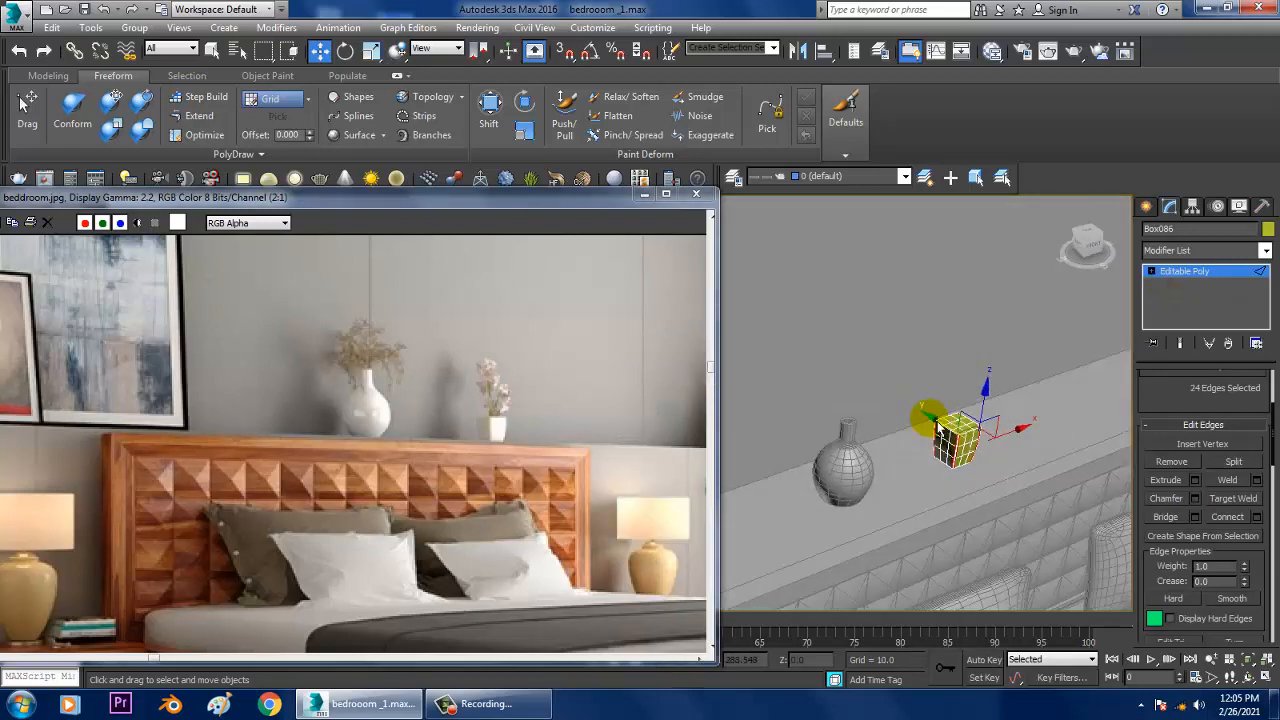
{"action": "key", "text": "4"}
{"action": "left_click", "coordinate": [973, 479]}
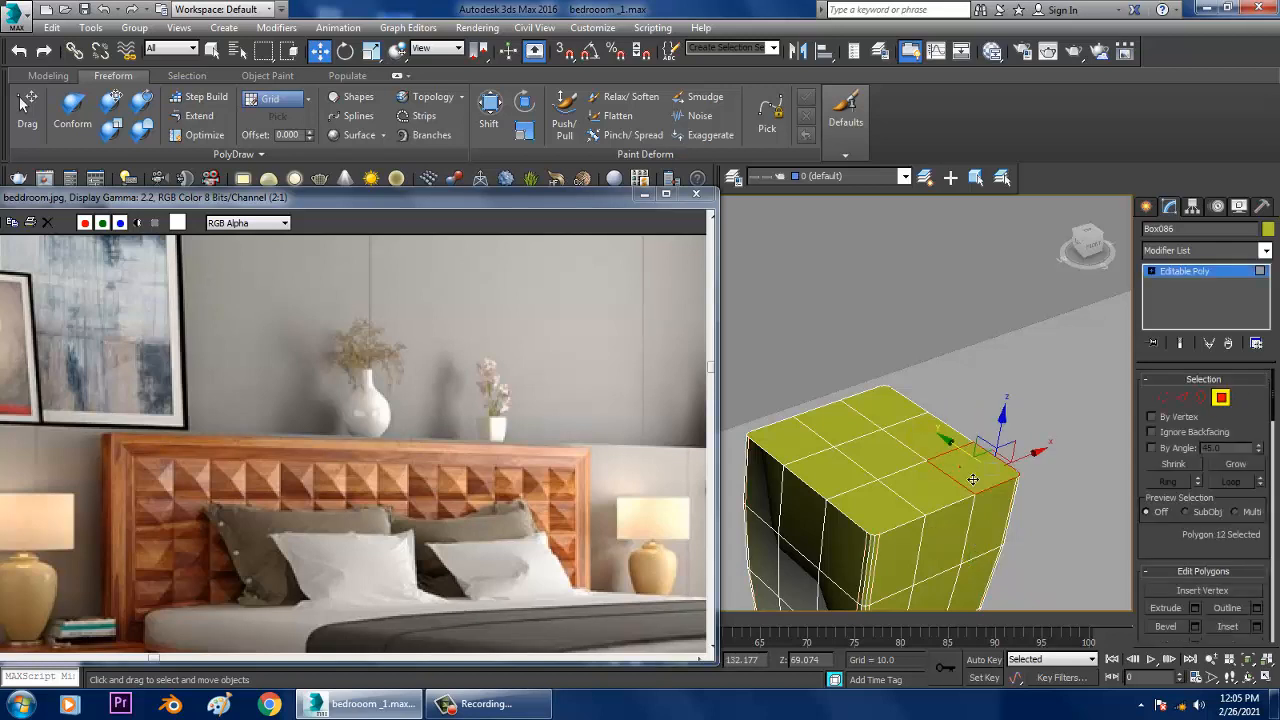
{"action": "left_click", "coordinate": [936, 446], "text": "ctrl"}
{"action": "left_click", "coordinate": [894, 418], "text": "ctrl"}
{"action": "left_click", "coordinate": [850, 430], "text": "ctrl"}
{"action": "left_click", "coordinate": [812, 450], "text": "ctrl"}
{"action": "left_click", "coordinate": [831, 473], "text": "ctrl"}
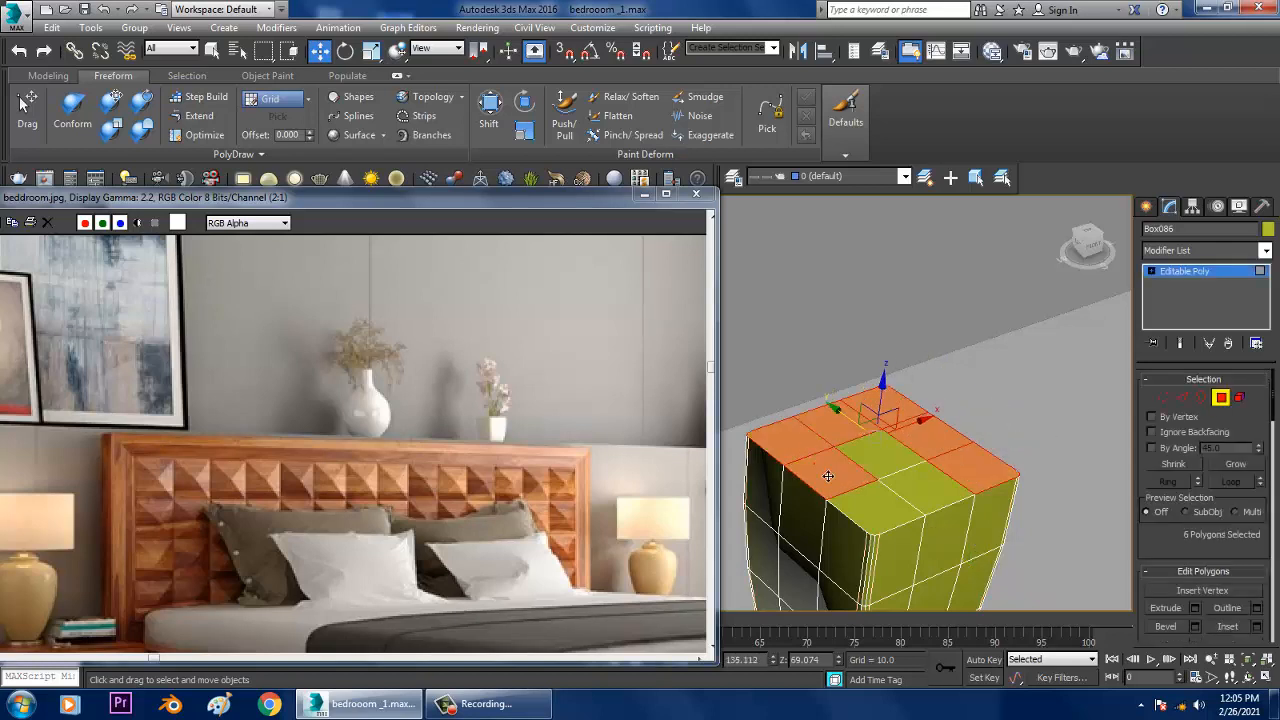
{"action": "left_click", "coordinate": [888, 450], "text": "ctrl"}
{"action": "left_click", "coordinate": [927, 489], "text": "ctrl"}
{"action": "left_click", "coordinate": [880, 505], "text": "ctrl"}
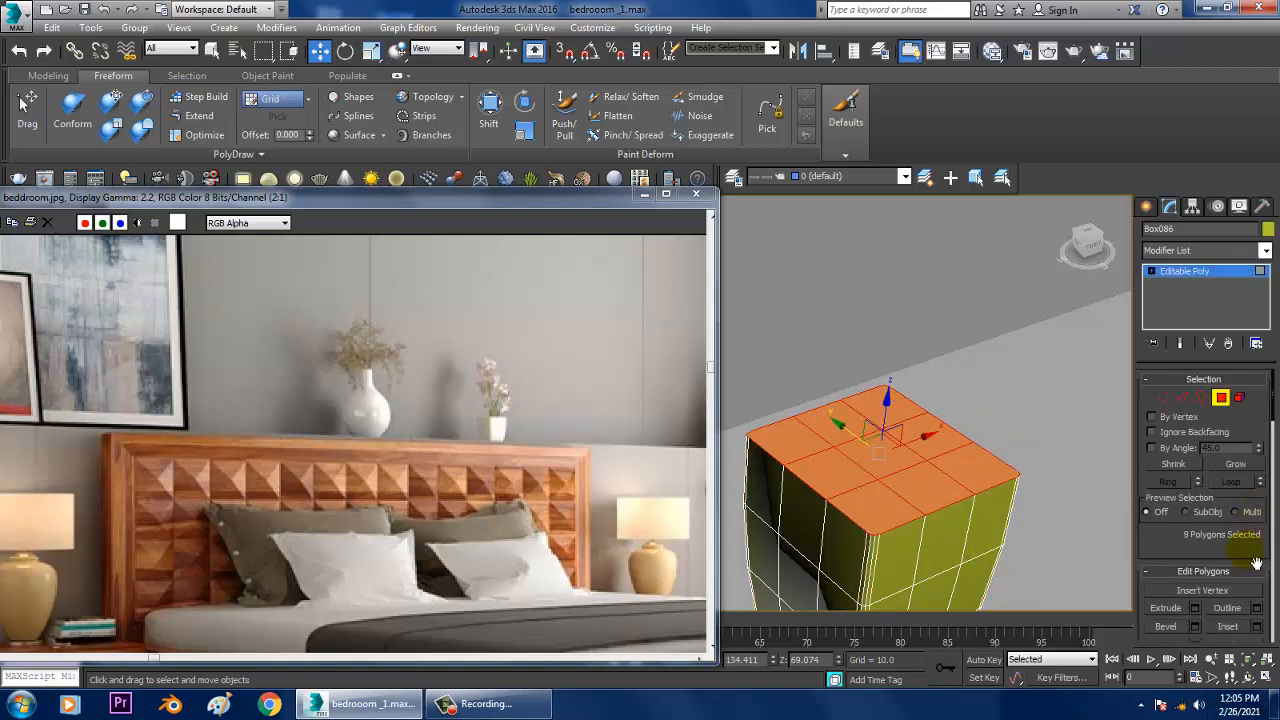
Step: Inset the selected top polygons of the pot by 0.094
{"action": "left_click_drag", "start_coordinate": [1256, 563], "coordinate": [1248, 487]}
{"action": "left_click", "coordinate": [1257, 544]}
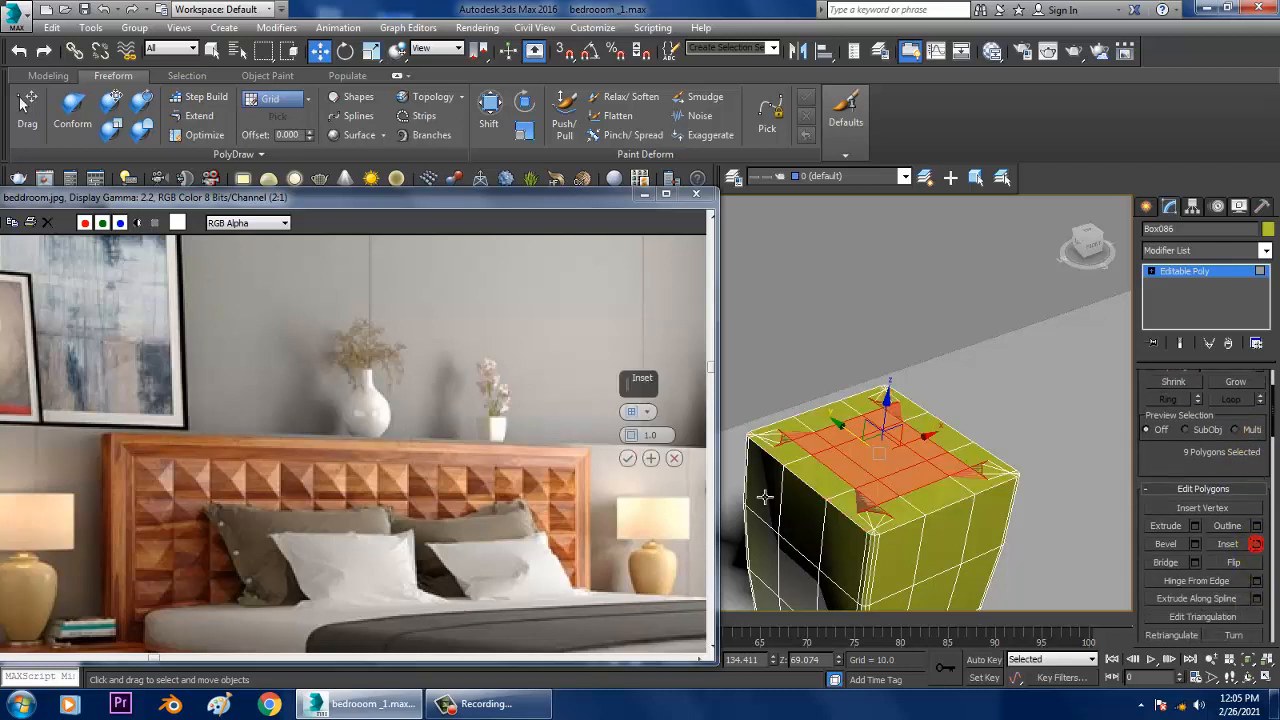
{"action": "left_click_drag", "start_coordinate": [648, 448], "coordinate": [644, 450]}
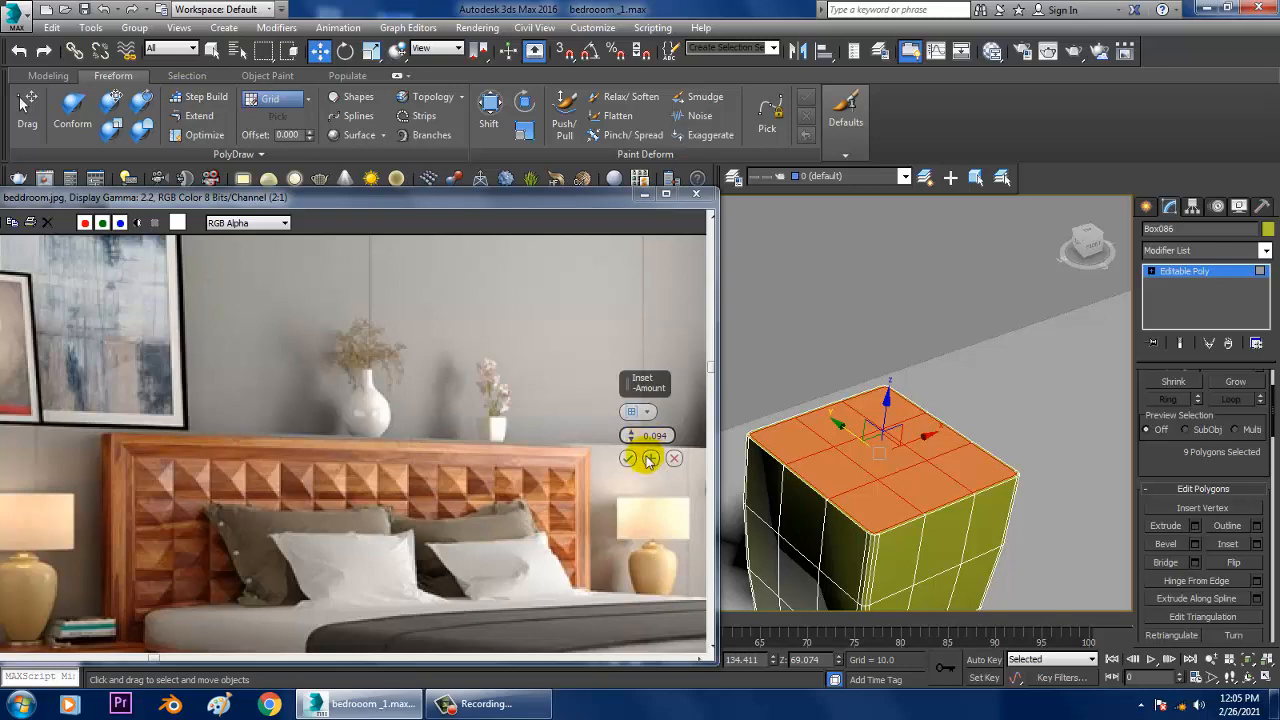
Step: Delete the inset top polygons to open the pot, and leave polygon editing and isolation
{"action": "middle_click_drag", "start_coordinate": [1028, 458], "coordinate": [1048, 435], "text": "alt"}
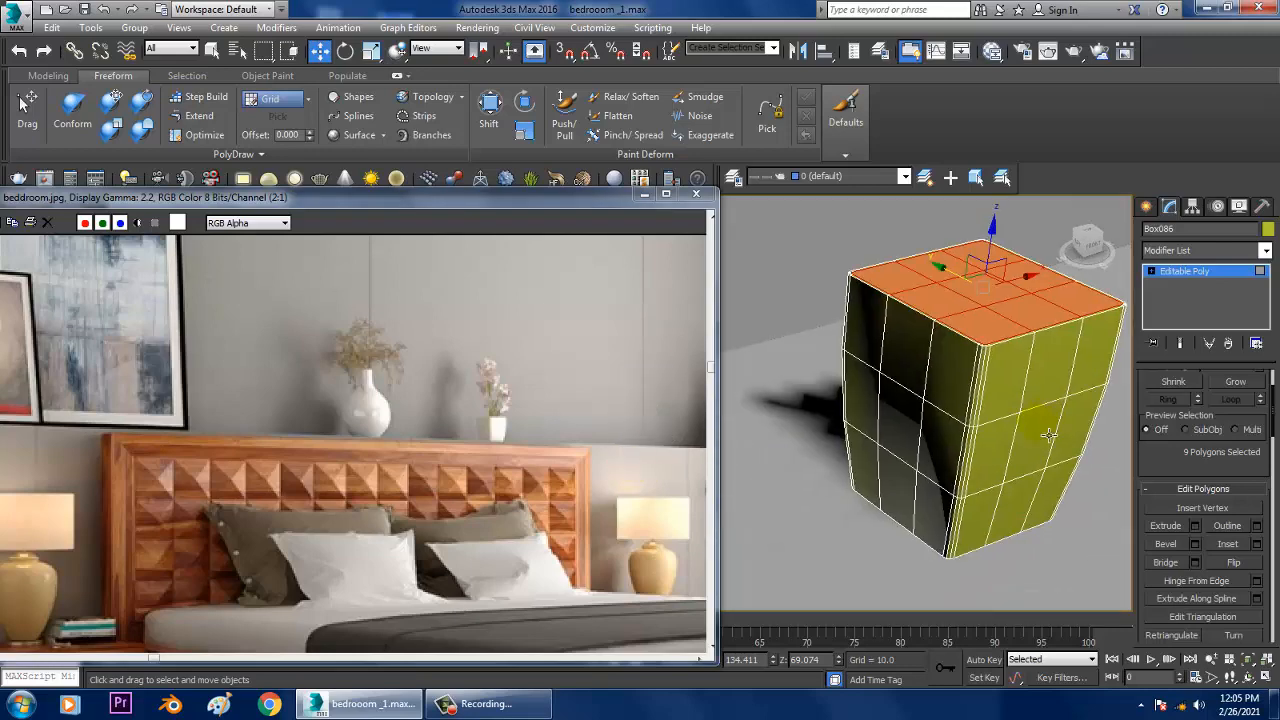
{"action": "key", "text": "Delete"}
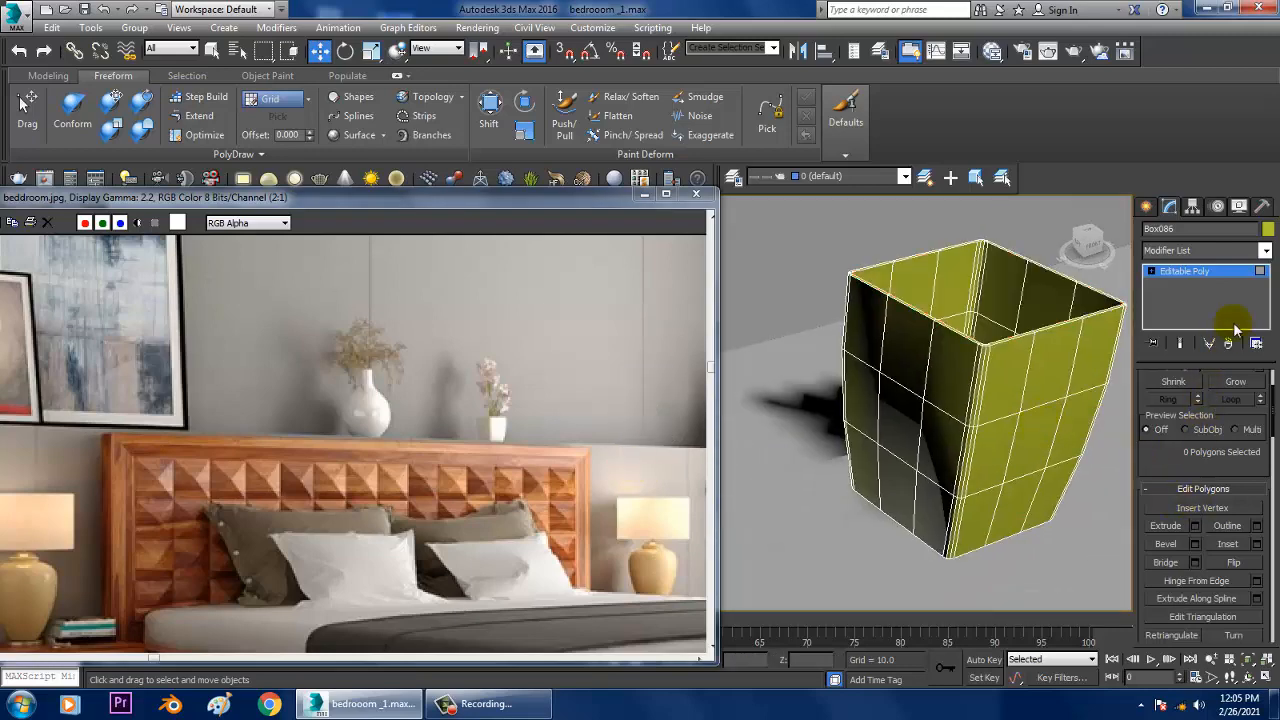
{"action": "left_click", "coordinate": [1228, 273]}
{"action": "key", "text": "alt+q"}
Step: Change the pot's object color to grey to match the rest of the scene
{"action": "middle_click_drag", "start_coordinate": [1014, 437], "coordinate": [963, 384]}
{"action": "scroll", "coordinate": [963, 384], "scroll_direction": "up", "scroll_amount": 4}
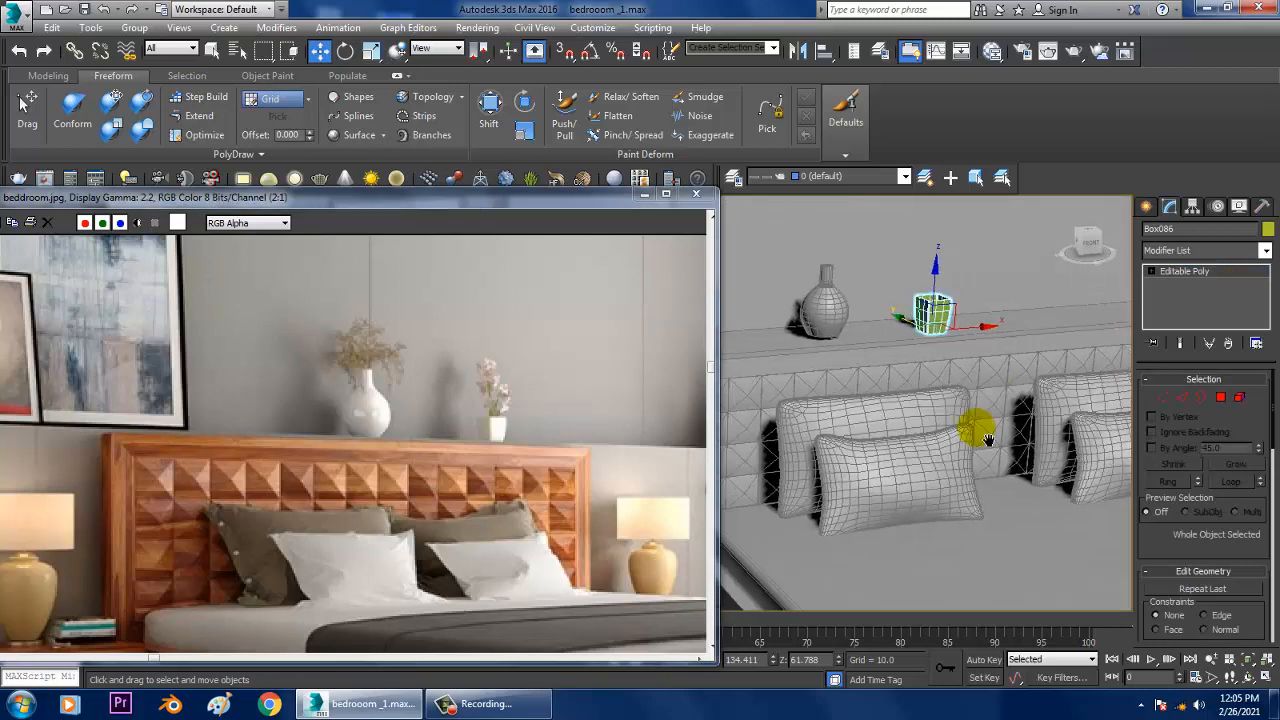
{"action": "middle_click_drag", "start_coordinate": [980, 432], "coordinate": [1035, 535]}
{"action": "left_click", "coordinate": [1267, 229]}
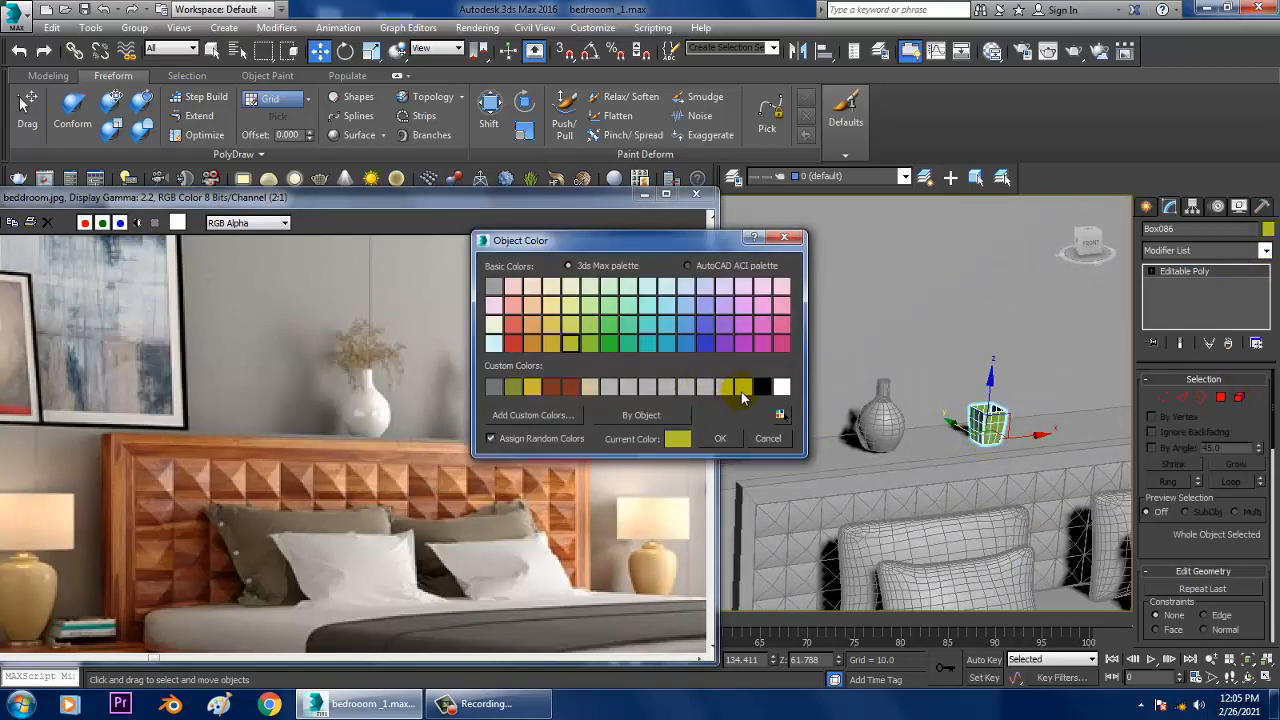
{"action": "left_click", "coordinate": [712, 441]}
Step: Examine the reference image around the plant and curtain, and the matching corner beside the bed in the model
{"action": "scroll", "coordinate": [886, 420], "scroll_direction": "down", "scroll_amount": 5}
{"action": "mouse_move", "coordinate": [966, 409]}
{"action": "middle_mouse_down", "text": "alt"}
{"action": "mouse_move", "coordinate": [946, 423]}
{"action": "mouse_move", "coordinate": [961, 420]}
{"action": "middle_mouse_up", "text": "alt"}
{"action": "middle_click_drag", "start_coordinate": [357, 557], "coordinate": [387, 362]}
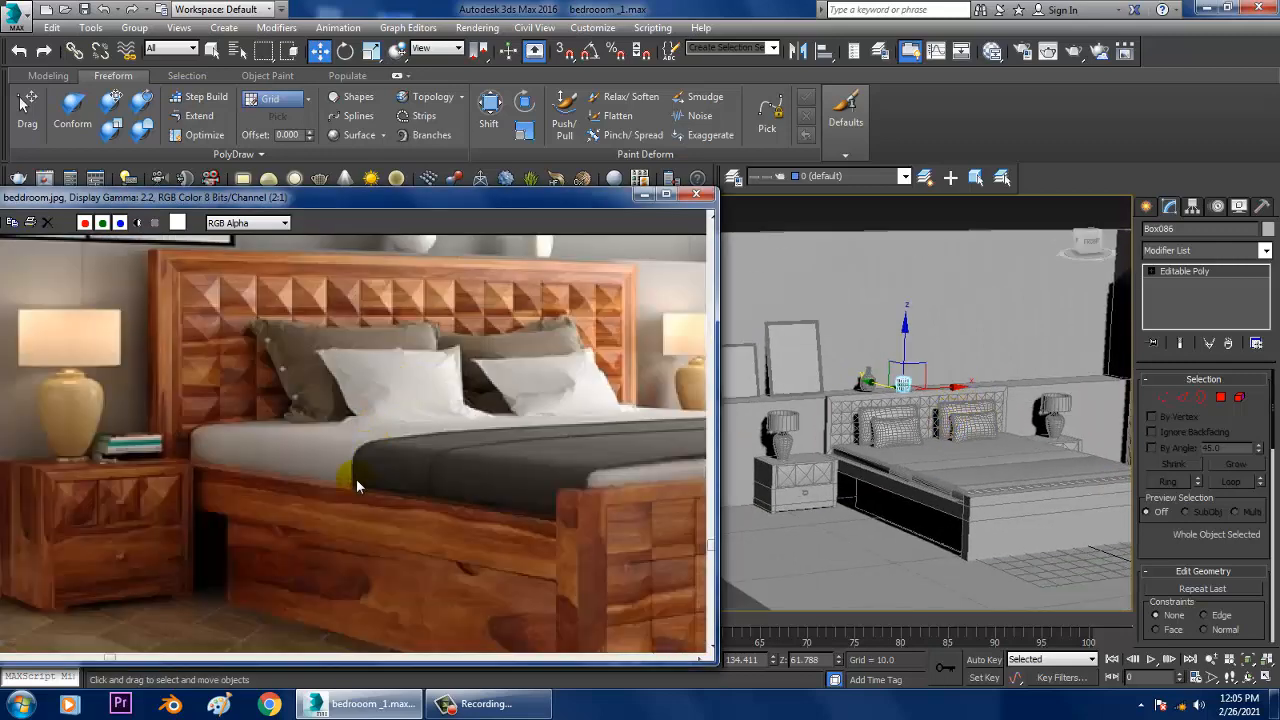
{"action": "middle_click_drag", "start_coordinate": [513, 464], "coordinate": [391, 449]}
{"action": "middle_click_drag", "start_coordinate": [580, 467], "coordinate": [440, 455]}
{"action": "middle_click_drag", "start_coordinate": [576, 416], "coordinate": [388, 479]}
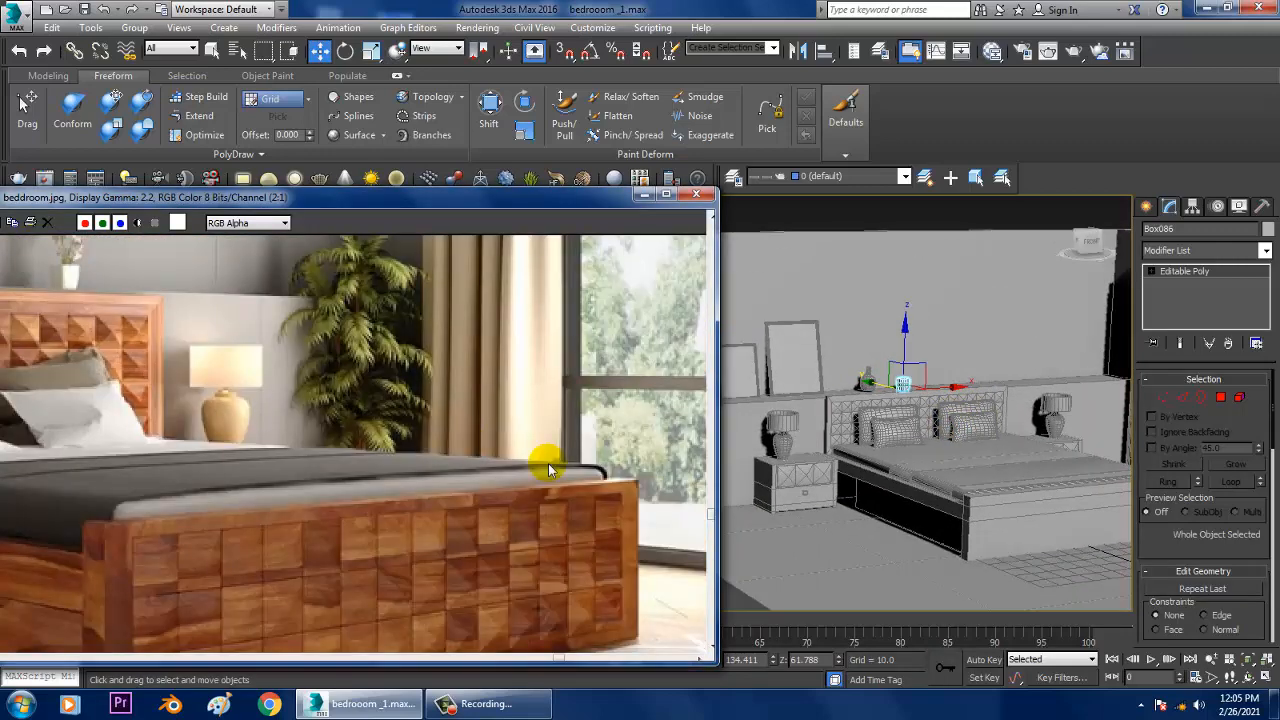
{"action": "middle_click_drag", "start_coordinate": [914, 411], "coordinate": [868, 424], "text": "alt"}
{"action": "middle_click_drag", "start_coordinate": [540, 398], "coordinate": [519, 496]}
{"action": "middle_click_drag", "start_coordinate": [1037, 451], "coordinate": [958, 446], "text": "alt"}
{"action": "scroll", "coordinate": [968, 472], "scroll_direction": "up", "scroll_amount": 3}
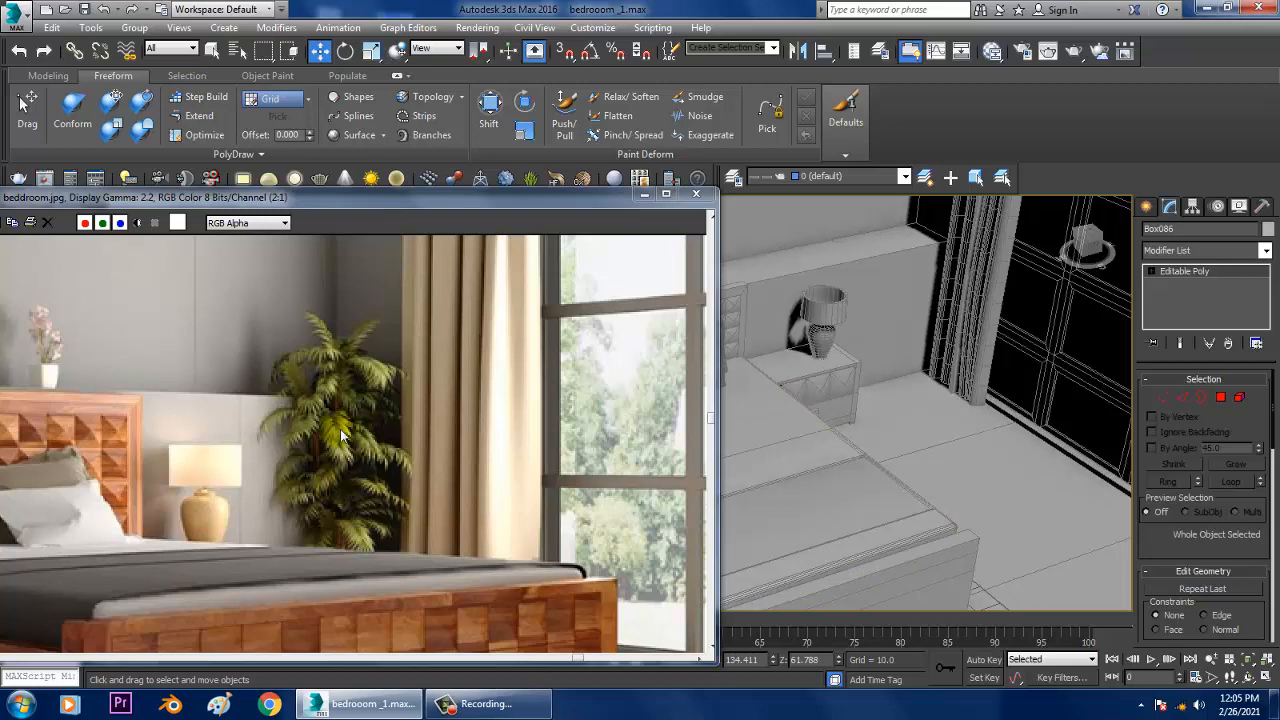
Step: Create a cylinder on the floor in the corner beside the curtain as the base for the plant pot
{"action": "left_click", "coordinate": [1146, 206]}
{"action": "left_click", "coordinate": [866, 289]}
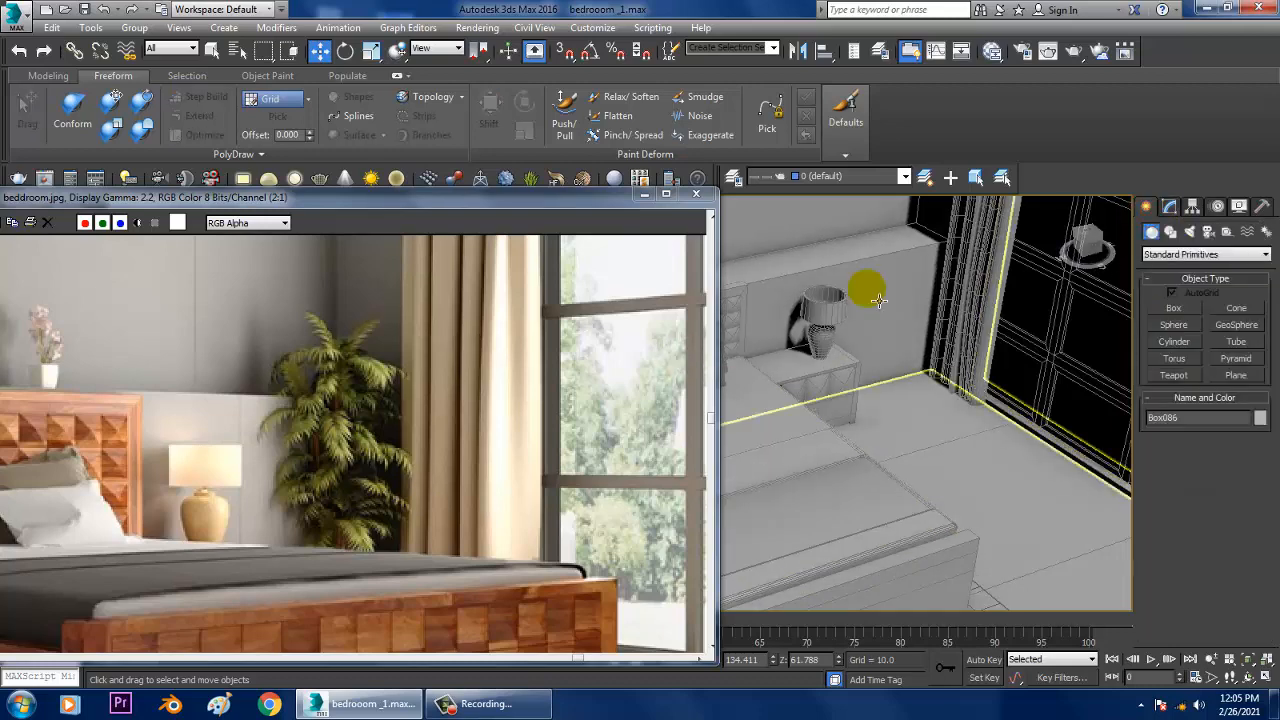
{"action": "mouse_move", "coordinate": [846, 456]}
{"action": "middle_mouse_down", "text": "alt"}
{"action": "mouse_move", "coordinate": [863, 468]}
{"action": "mouse_move", "coordinate": [848, 474]}
{"action": "middle_mouse_up", "text": "alt"}
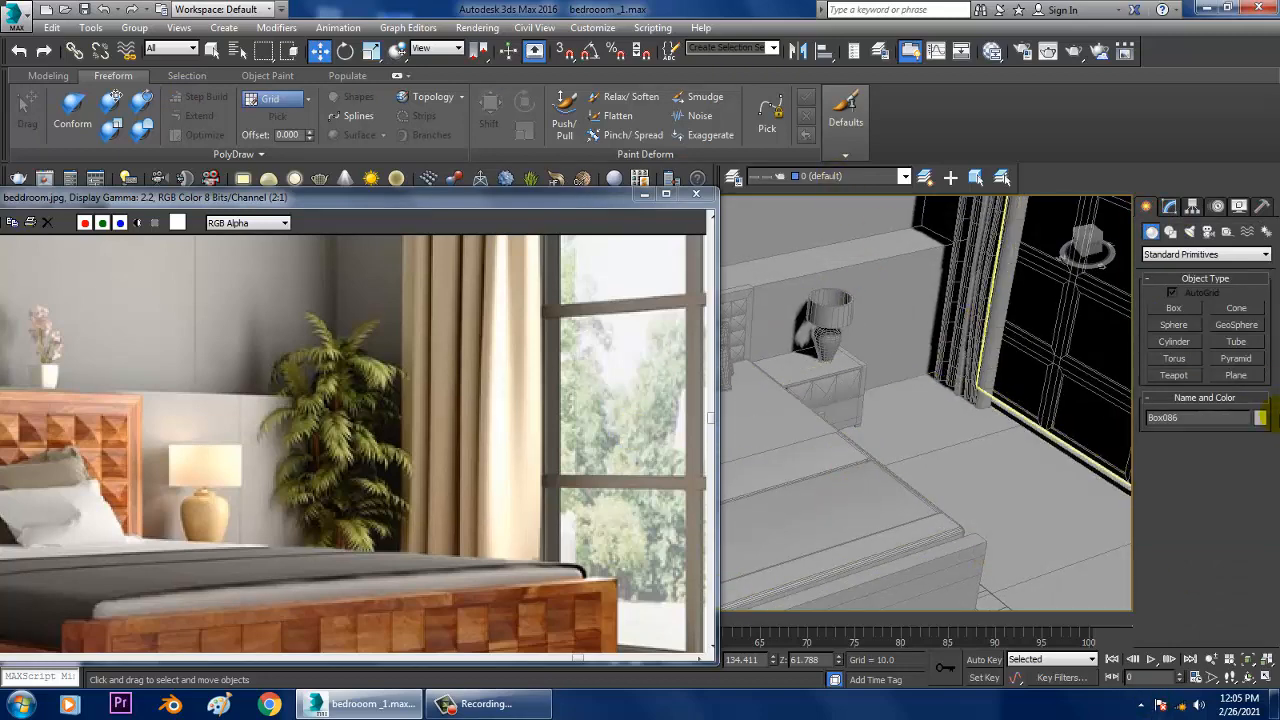
{"action": "left_click", "coordinate": [1180, 341]}
{"action": "middle_click_drag", "start_coordinate": [866, 443], "coordinate": [888, 484], "text": "alt"}
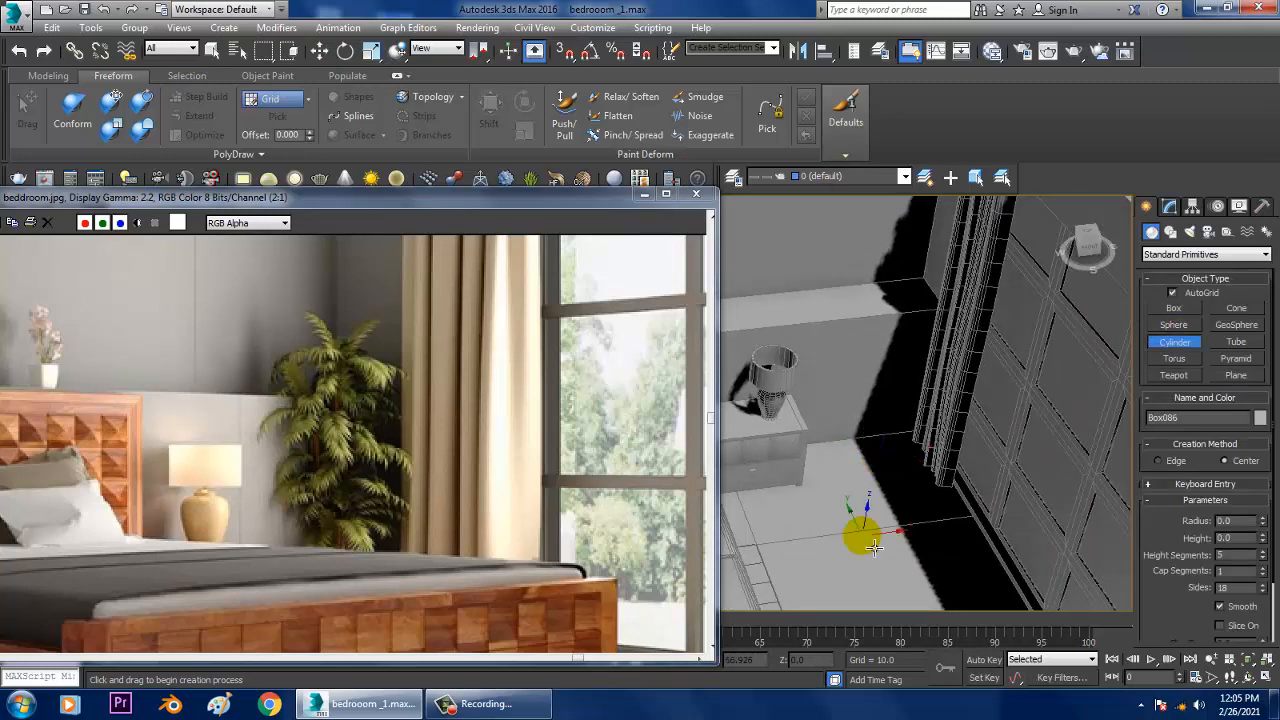
{"action": "mouse_move", "coordinate": [868, 531]}
{"action": "left_mouse_down"}
{"action": "mouse_move", "coordinate": [860, 518]}
{"action": "mouse_move", "coordinate": [880, 505]}
{"action": "mouse_move", "coordinate": [884, 540]}
{"action": "left_mouse_up"}
{"action": "left_click", "coordinate": [892, 468]}
{"action": "key", "text": "w"}
Step: Set the cylinder's radius to 12.88, height to 21.419 and height segments to 4
{"action": "middle_click_drag", "start_coordinate": [922, 472], "coordinate": [942, 451], "text": "alt"}
{"action": "scroll", "coordinate": [942, 451], "scroll_direction": "up", "scroll_amount": 2}
{"action": "left_click", "coordinate": [1169, 206]}
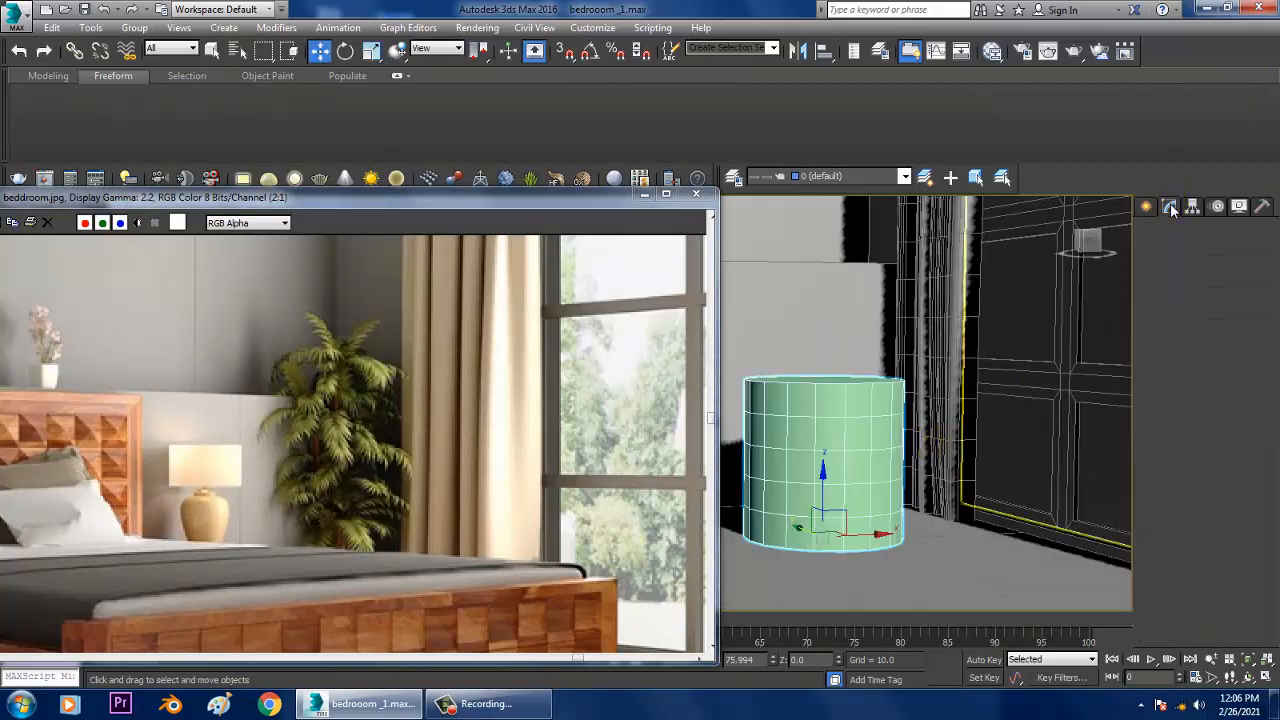
{"action": "left_click_drag", "start_coordinate": [1261, 420], "coordinate": [1262, 450]}
{"action": "left_click", "coordinate": [1262, 403]}
{"action": "left_click", "coordinate": [1262, 440]}
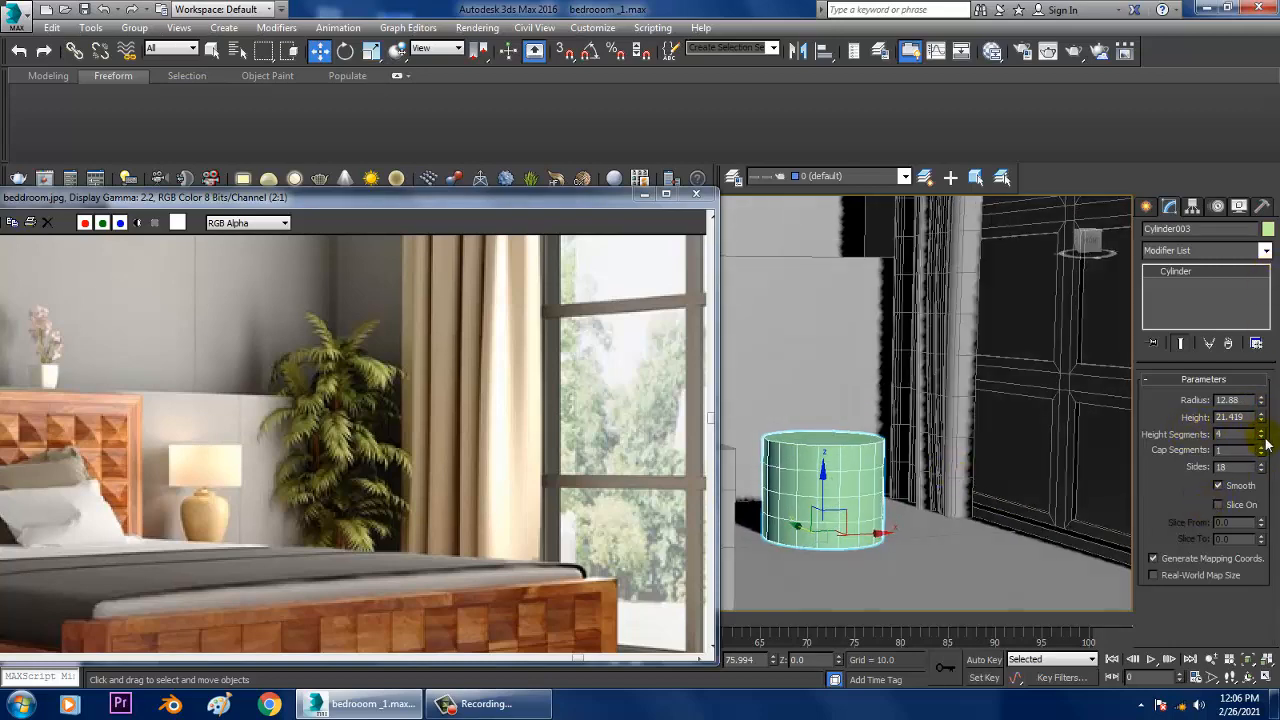
Step: Apply a Taper modifier to the cylinder and increase its amount so the pot widens towards the top
{"action": "left_click", "coordinate": [1228, 251]}
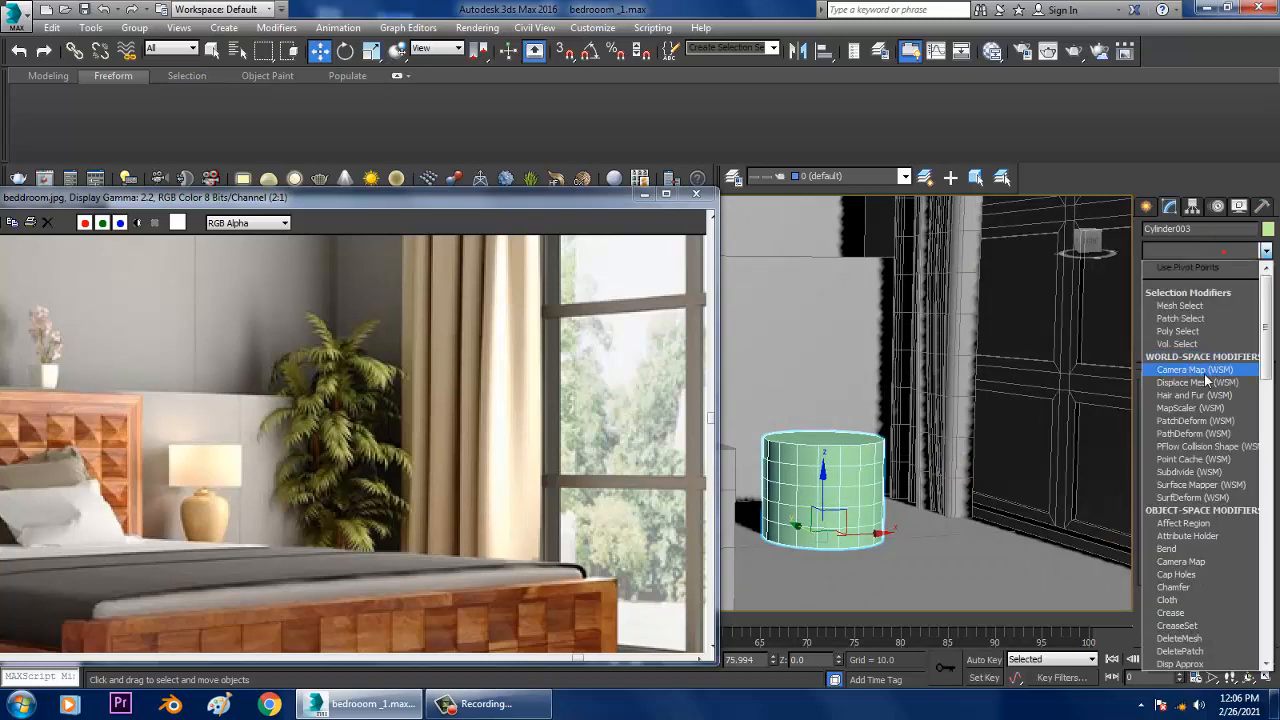
{"action": "key", "text": "t"}
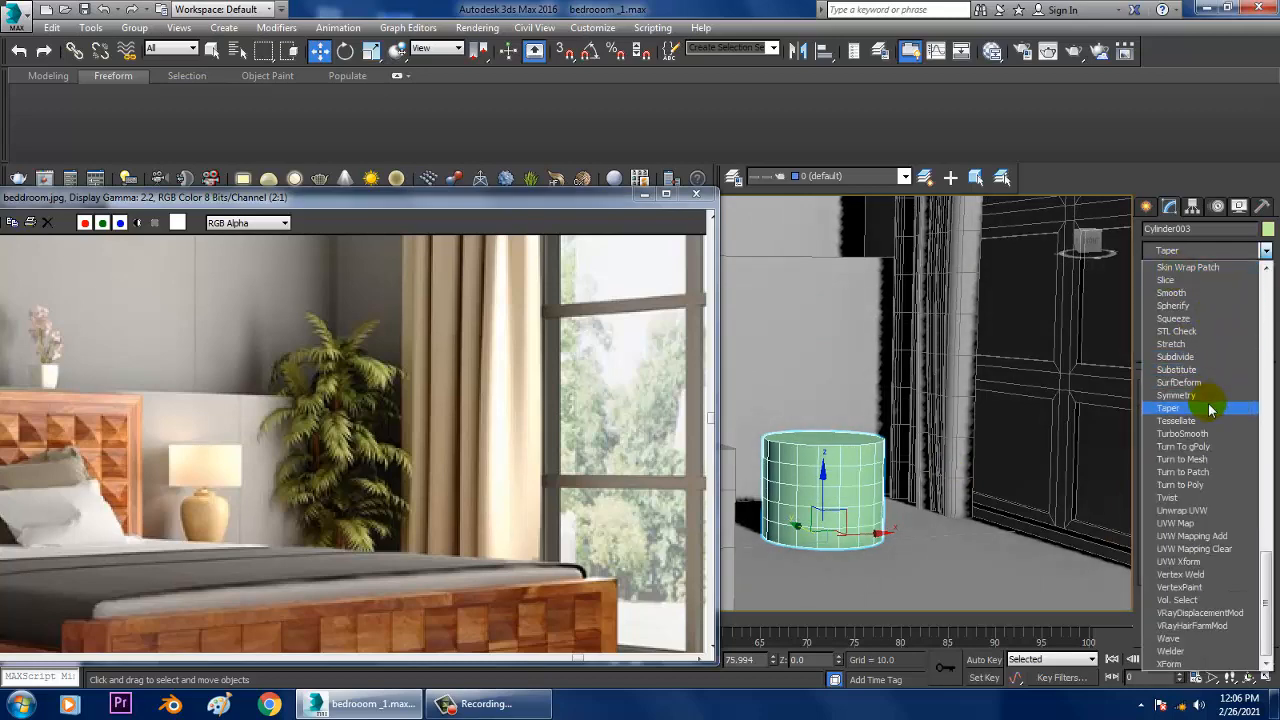
{"action": "left_click", "coordinate": [1208, 407]}
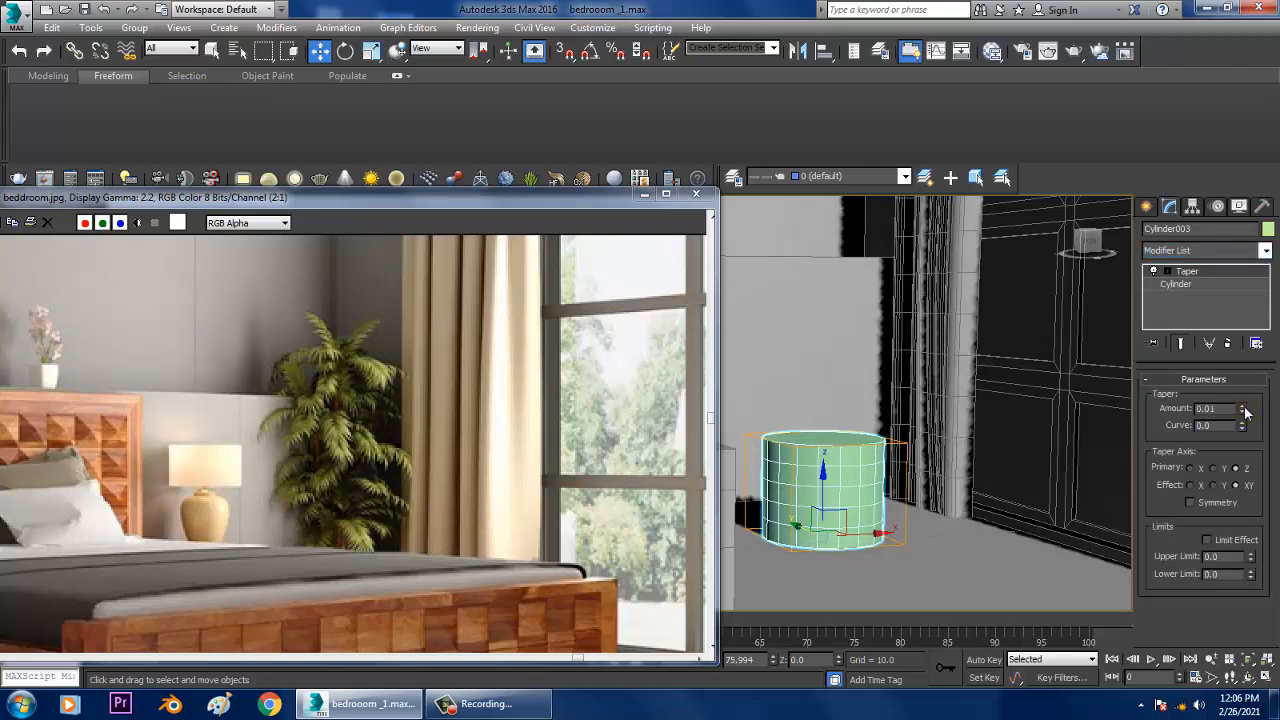
{"action": "left_click_drag", "start_coordinate": [1242, 409], "coordinate": [1275, 434]}
Step: Set the base cylinder's radius to 9.531 and its height segments to 5 beneath the Taper modifier
{"action": "left_click", "coordinate": [1200, 285]}
{"action": "middle_click_drag", "start_coordinate": [932, 413], "coordinate": [917, 461], "text": "alt"}
{"action": "scroll", "coordinate": [884, 466], "scroll_direction": "up", "scroll_amount": 3}
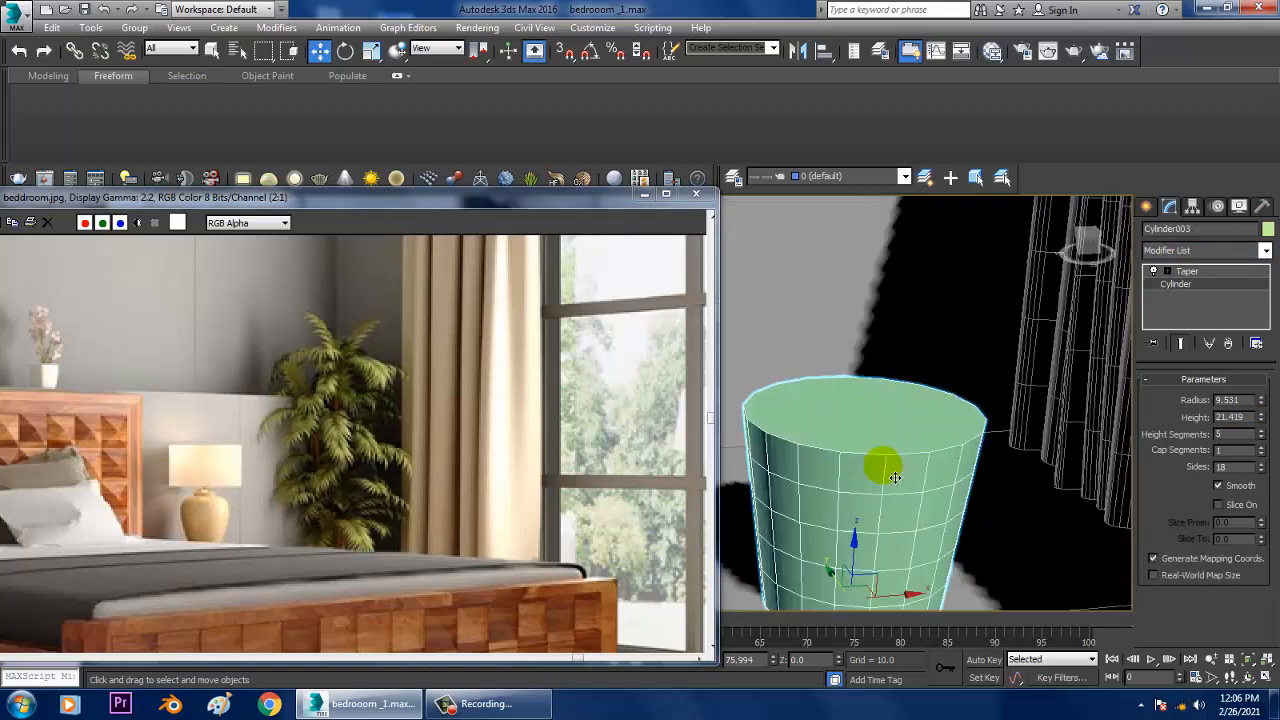
Step: Convert the tapered cylinder to an editable poly and select its top polygon
{"action": "right_click", "coordinate": [907, 400]}
{"action": "mouse_move", "coordinate": [984, 565]}
{"action": "left_click", "coordinate": [1120, 572]}
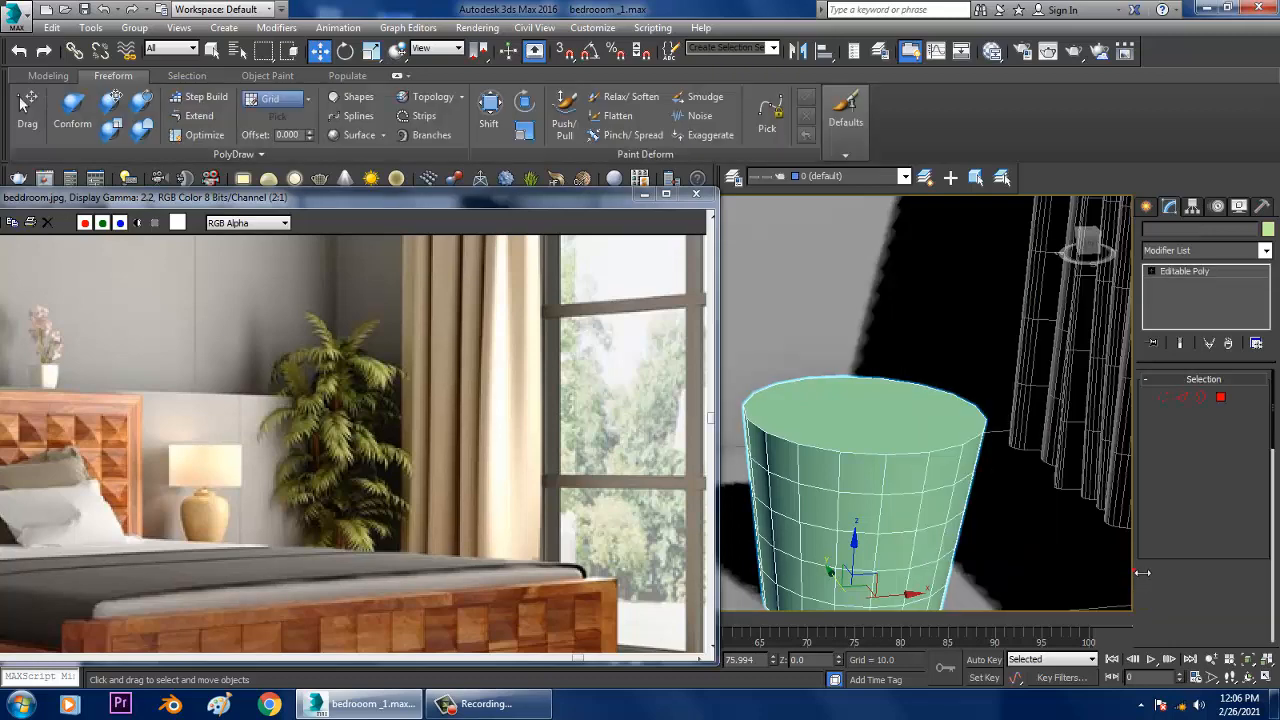
{"action": "left_click", "coordinate": [1221, 399]}
{"action": "left_click", "coordinate": [880, 400]}
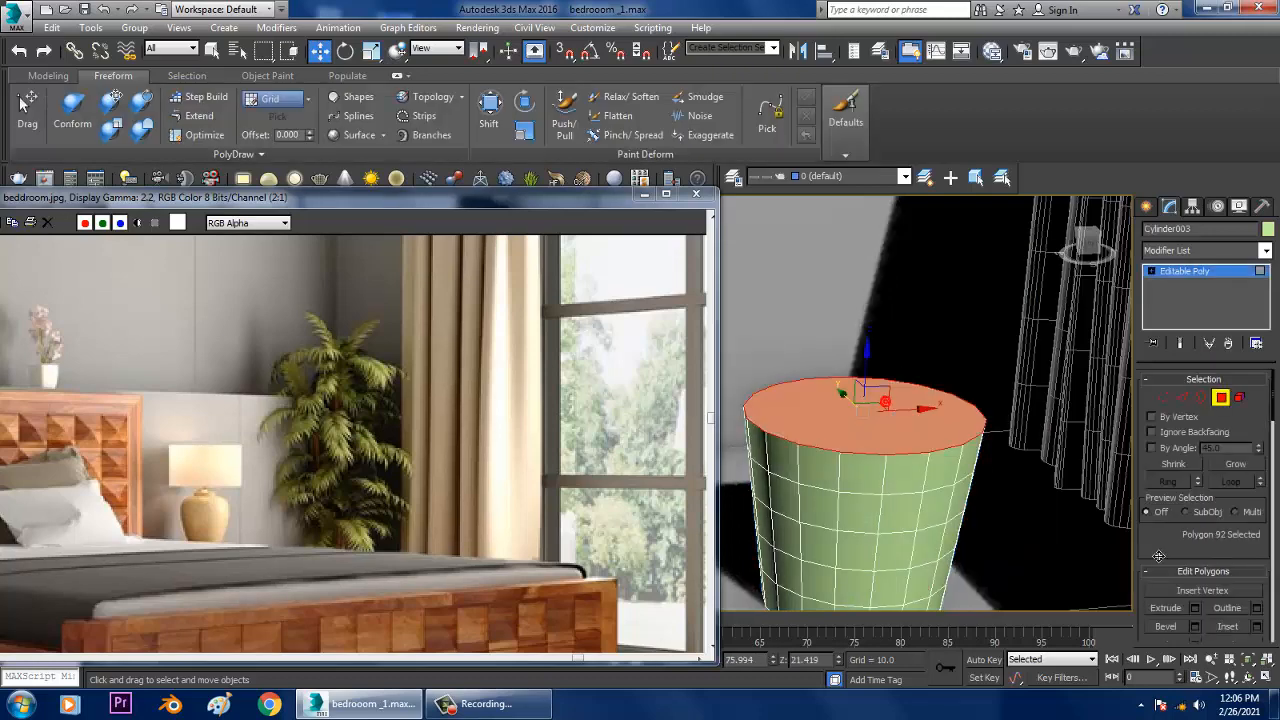
{"action": "scroll", "coordinate": [1221, 493], "scroll_direction": "down", "scroll_amount": 2}
{"action": "left_click", "coordinate": [1256, 552]}
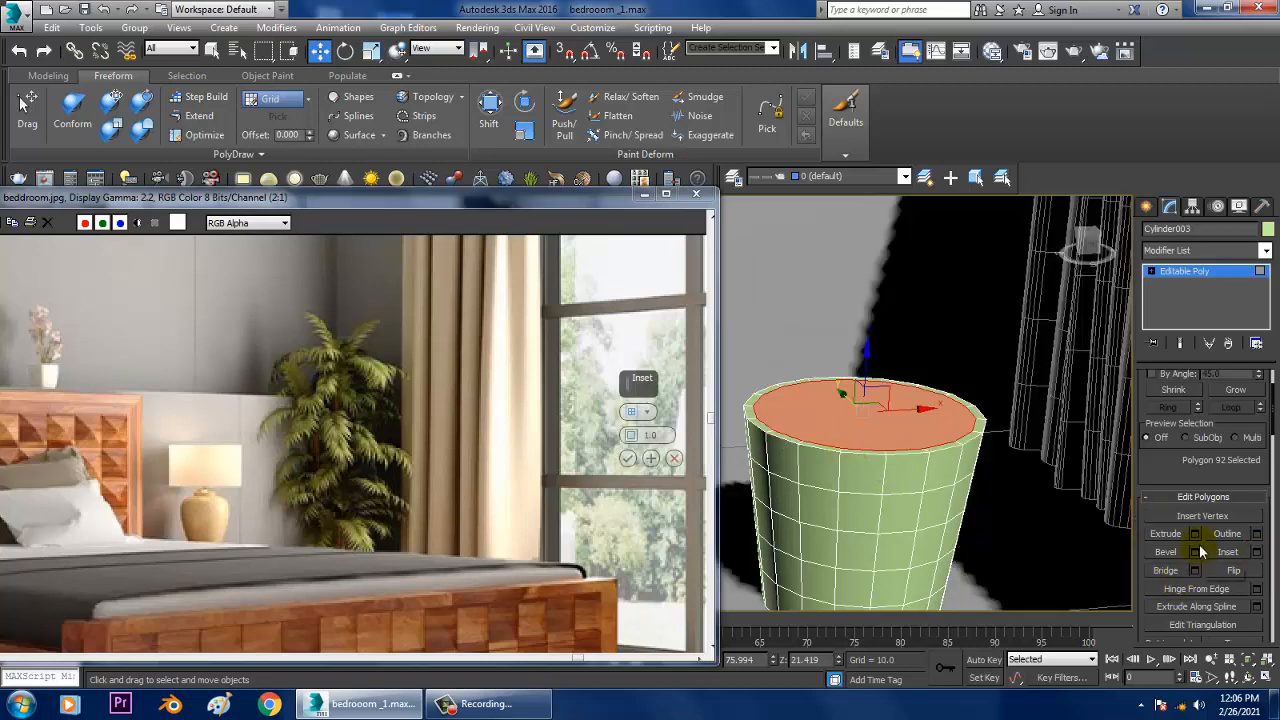
{"action": "left_click", "coordinate": [1196, 553]}
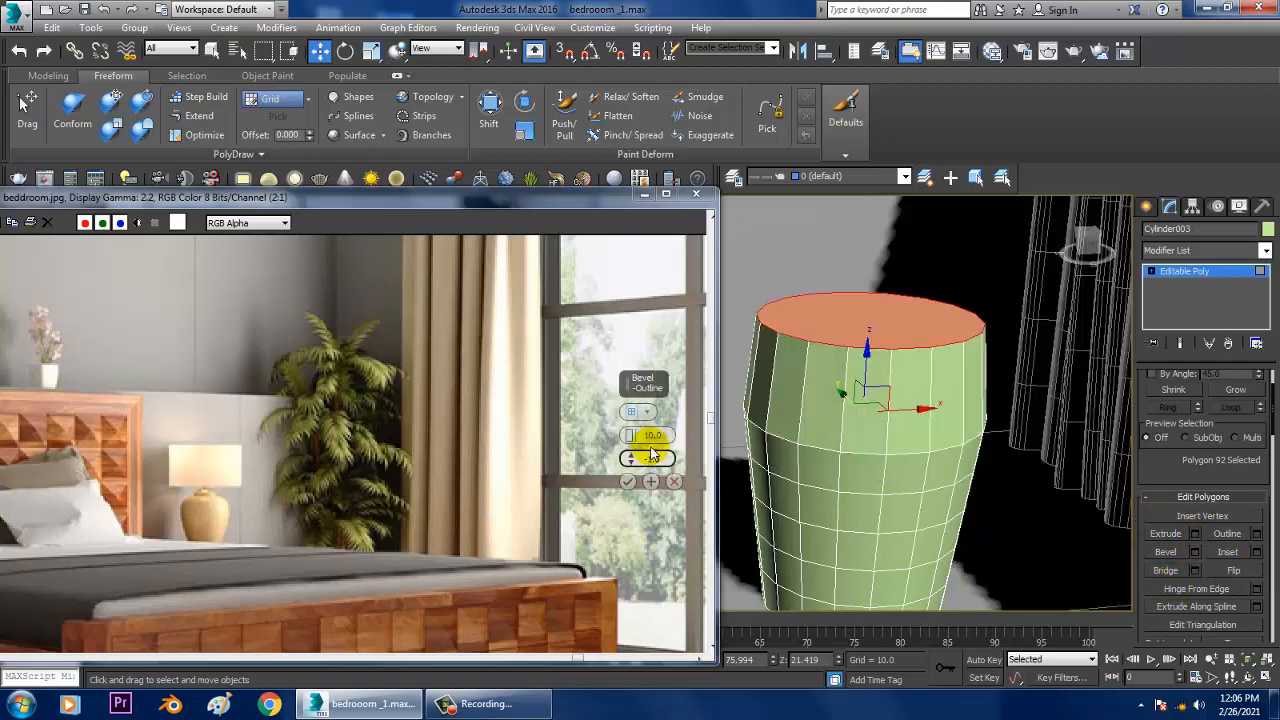
{"action": "left_click", "coordinate": [674, 482]}
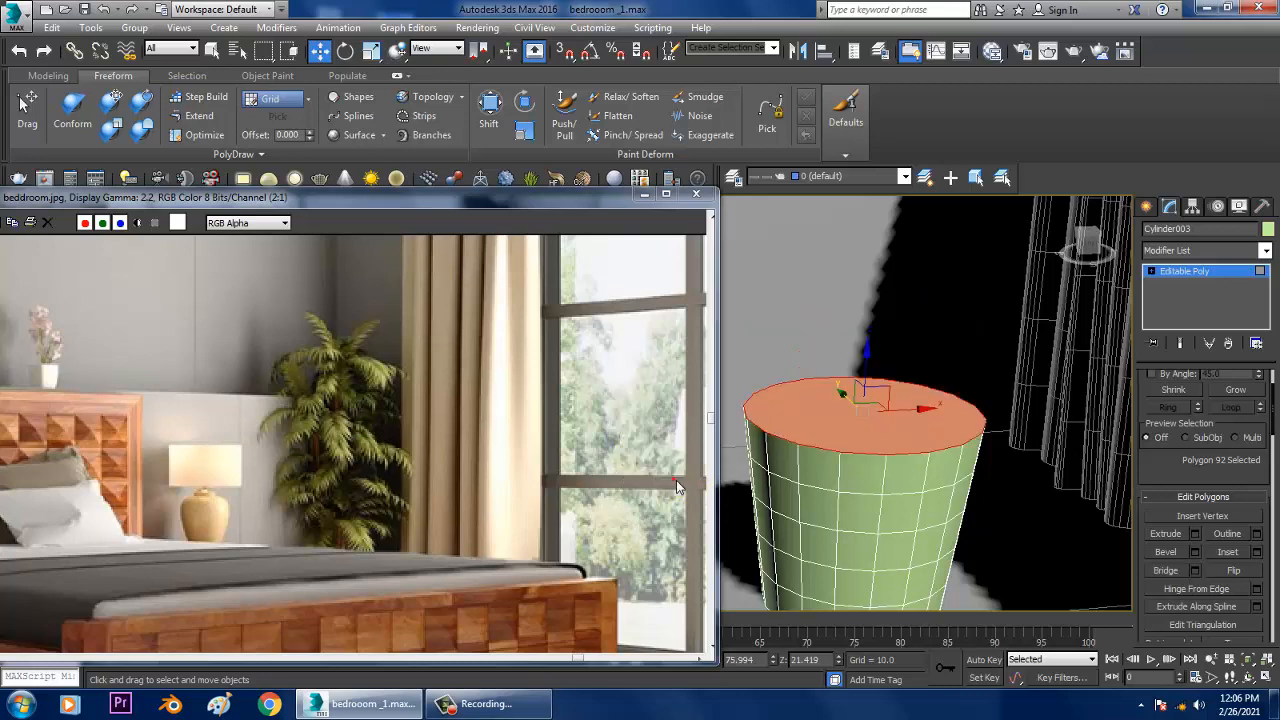
Step: Inset the pot's top polygon by 1.0 and bevel it inward with height -5.921 and outline -1.0 to hollow the pot
{"action": "left_click", "coordinate": [1258, 552]}
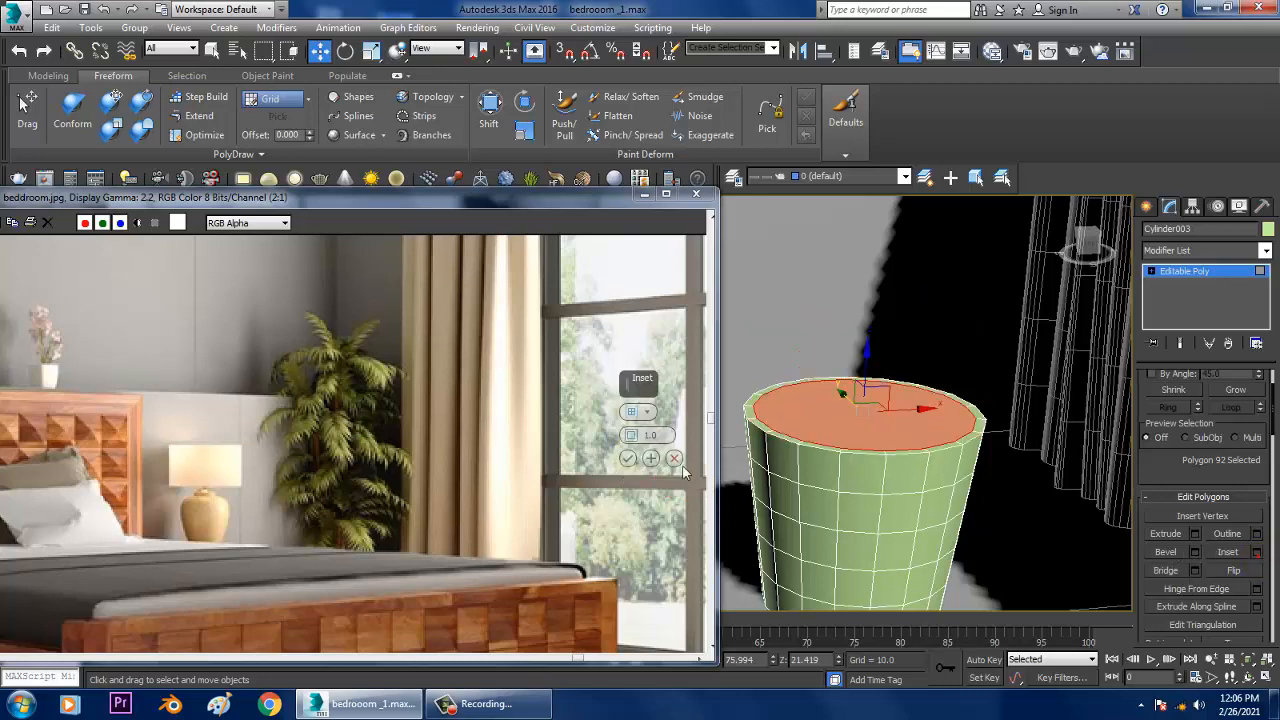
{"action": "left_click", "coordinate": [630, 455]}
{"action": "left_click", "coordinate": [1196, 553]}
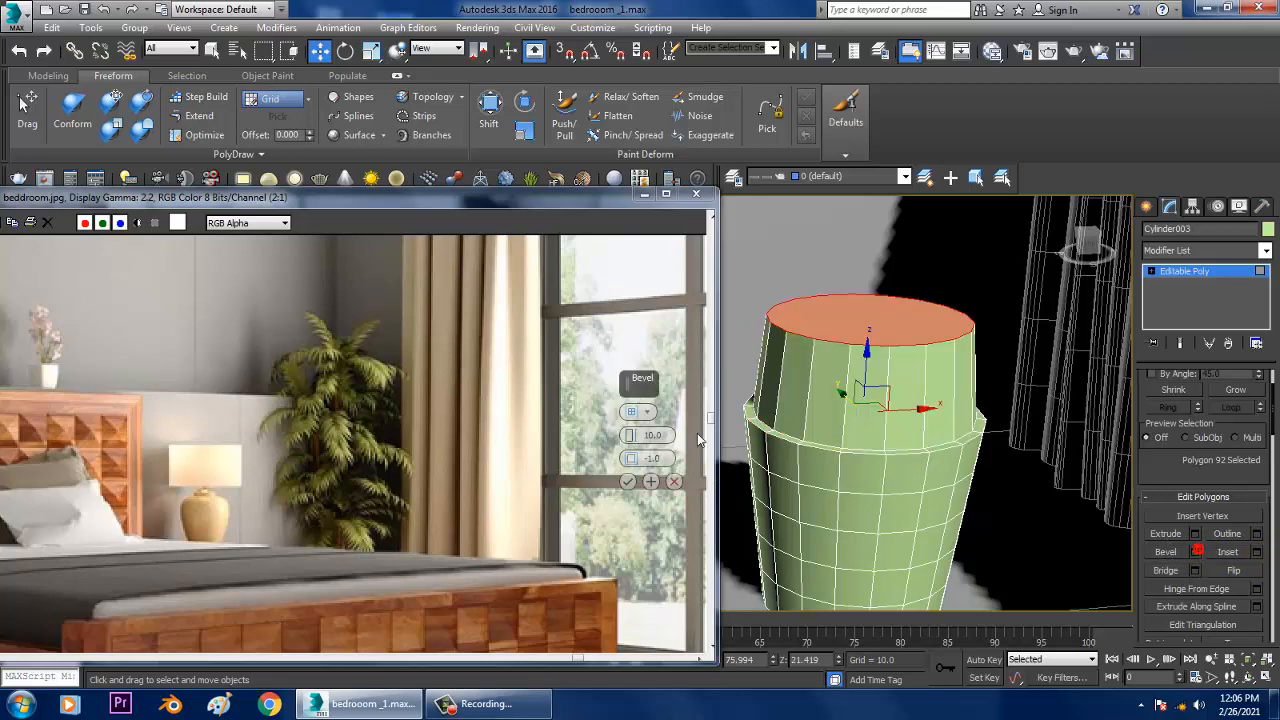
{"action": "left_click_drag", "start_coordinate": [631, 435], "coordinate": [651, 540]}
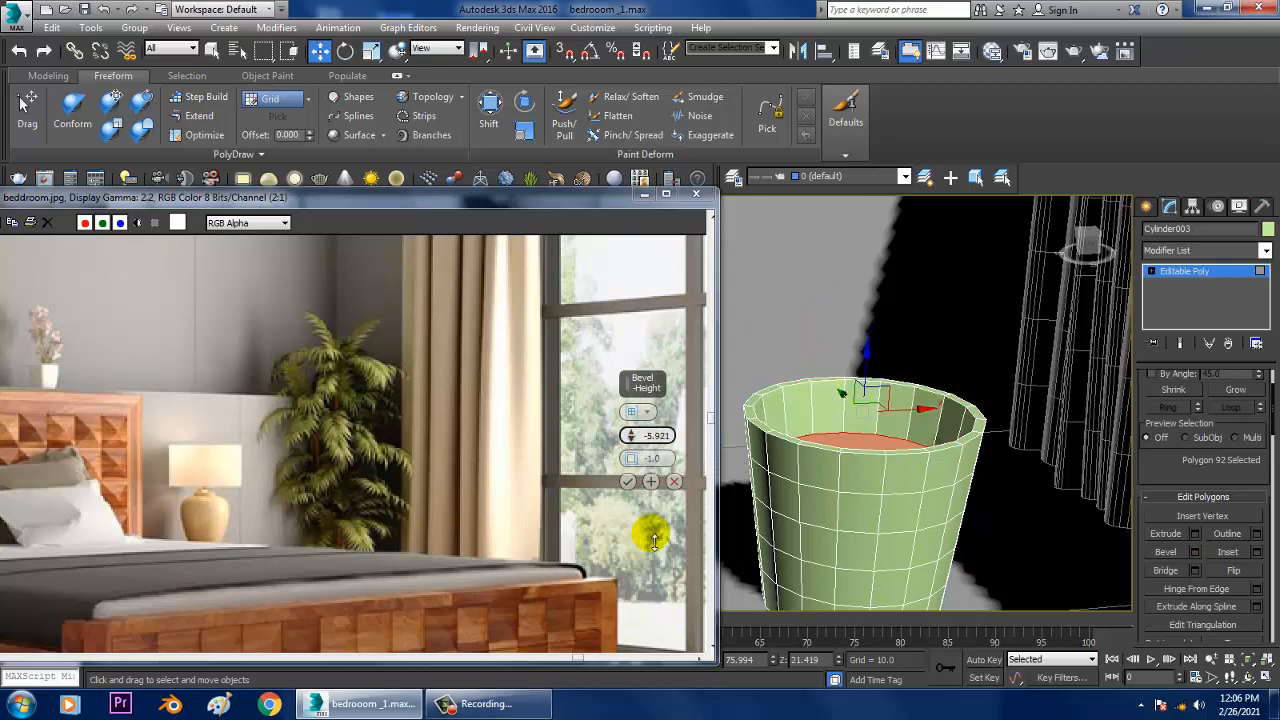
{"action": "left_click", "coordinate": [628, 482]}
{"action": "left_click", "coordinate": [1189, 271]}
Step: Examine the hollowed pot within the room and frame it closely in the front view
{"action": "scroll", "coordinate": [982, 435], "scroll_direction": "down", "scroll_amount": 4}
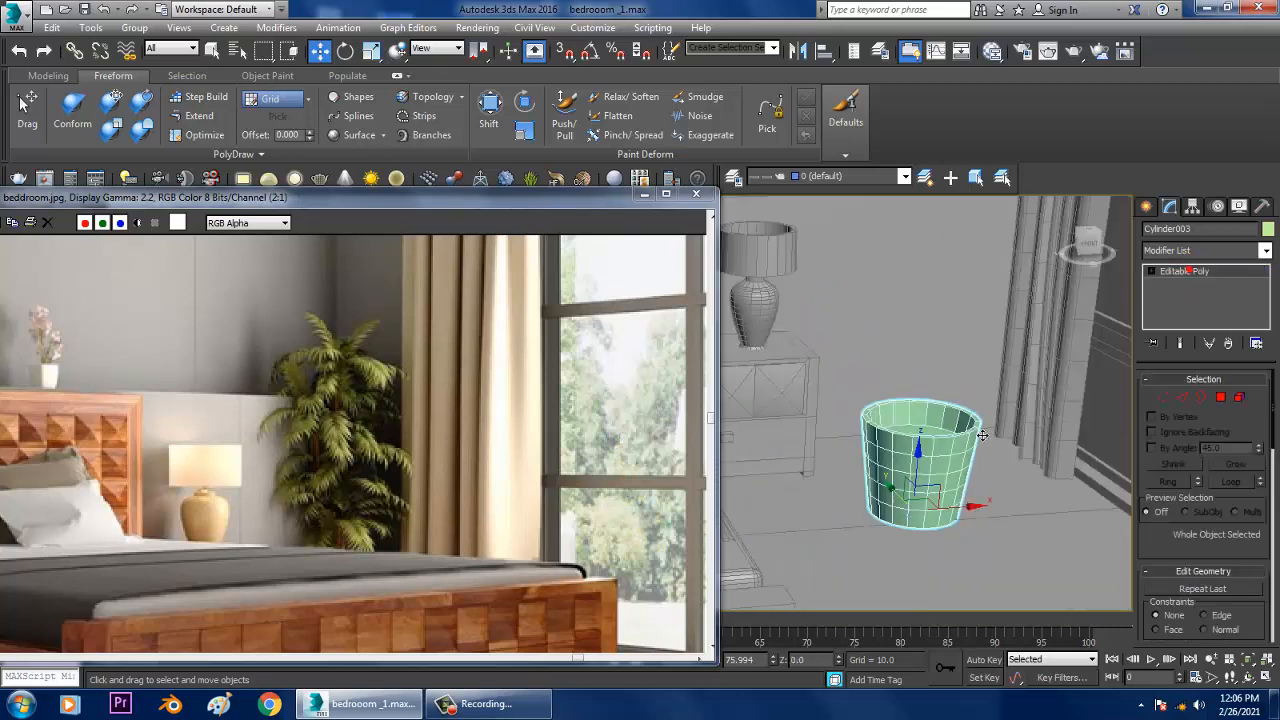
{"action": "middle_click_drag", "start_coordinate": [982, 435], "coordinate": [973, 472], "text": "alt"}
{"action": "scroll", "coordinate": [991, 417], "scroll_direction": "down", "scroll_amount": 5}
{"action": "scroll", "coordinate": [984, 432], "scroll_direction": "up", "scroll_amount": 2}
{"action": "scroll", "coordinate": [986, 475], "scroll_direction": "up", "scroll_amount": 4}
{"action": "key", "text": "alt+w"}
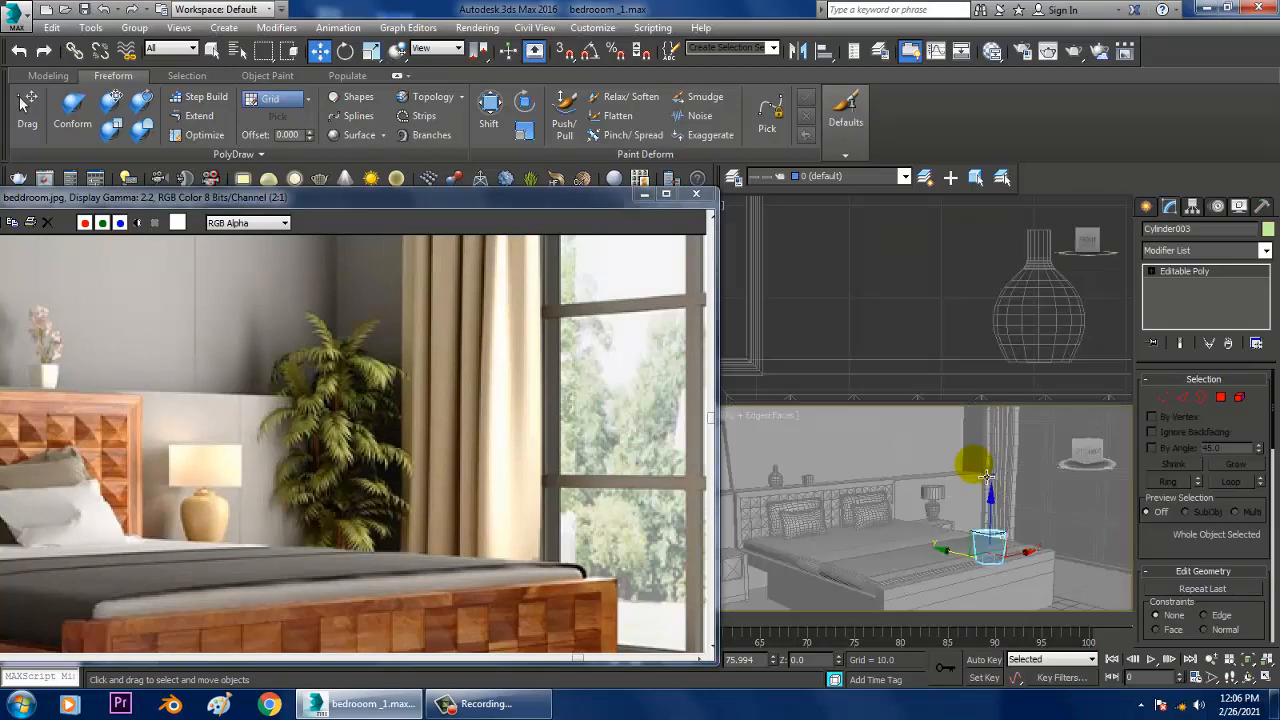
{"action": "middle_click_drag", "start_coordinate": [957, 328], "coordinate": [946, 326]}
{"action": "key", "text": "alt+w"}
{"action": "middle_click_drag", "start_coordinate": [985, 378], "coordinate": [938, 392]}
{"action": "key", "text": "z"}
{"action": "scroll", "coordinate": [906, 407], "scroll_direction": "down", "scroll_amount": 5}
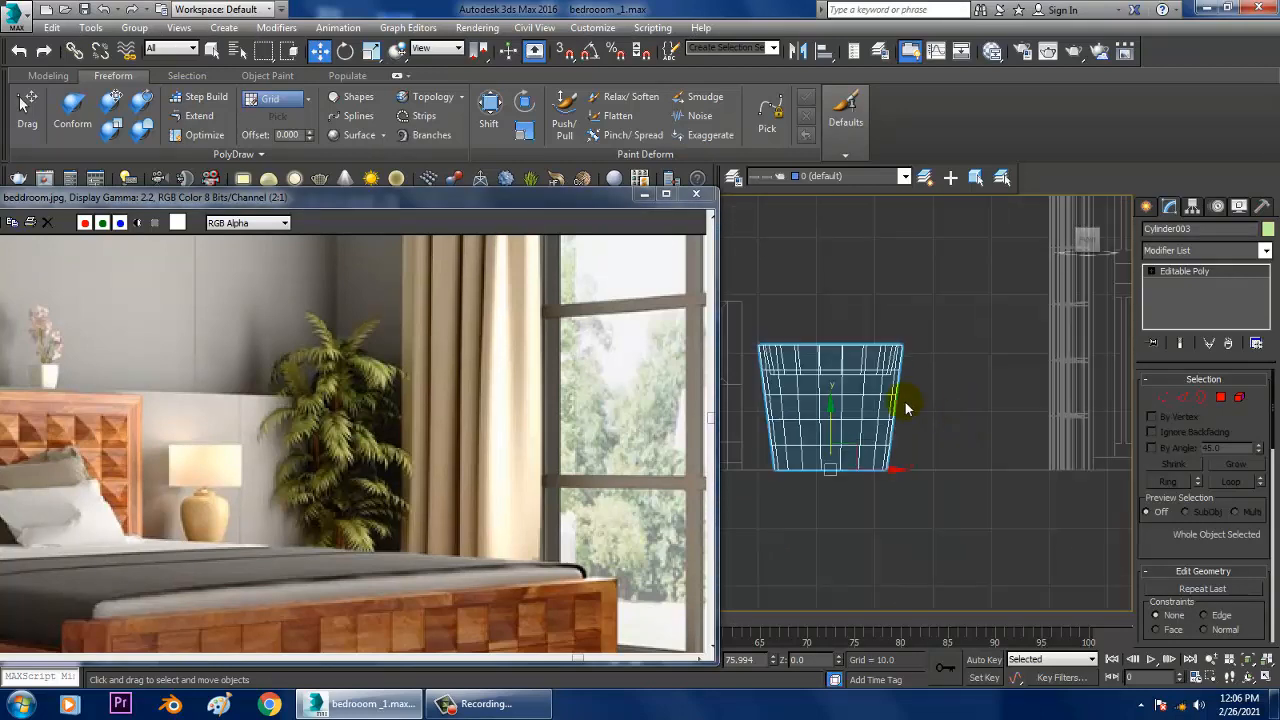
{"action": "scroll", "coordinate": [906, 407], "scroll_direction": "up", "scroll_amount": 3}
Step: Draw a curved Line spline with AutoGrid off, rising from the pot's rim and bending back at its tip, as the plant stem
{"action": "left_click", "coordinate": [1146, 206]}
{"action": "middle_click_drag", "start_coordinate": [1051, 371], "coordinate": [1122, 448]}
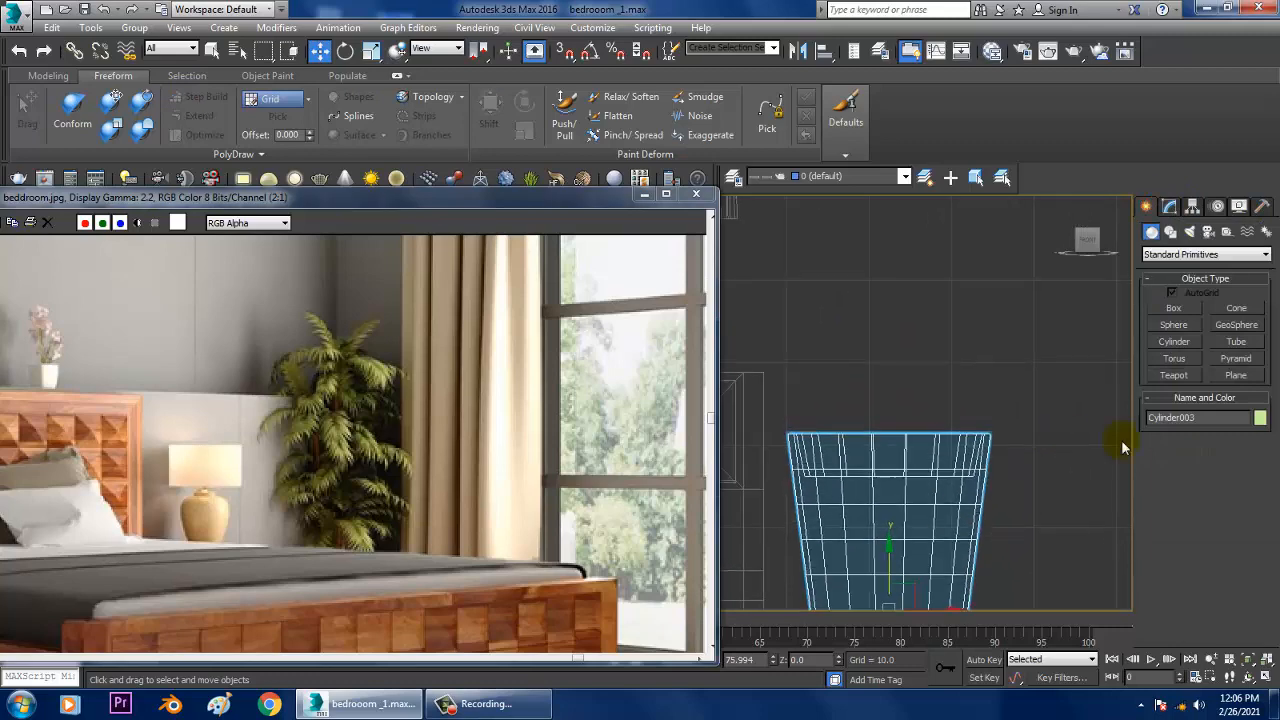
{"action": "left_click", "coordinate": [1169, 233]}
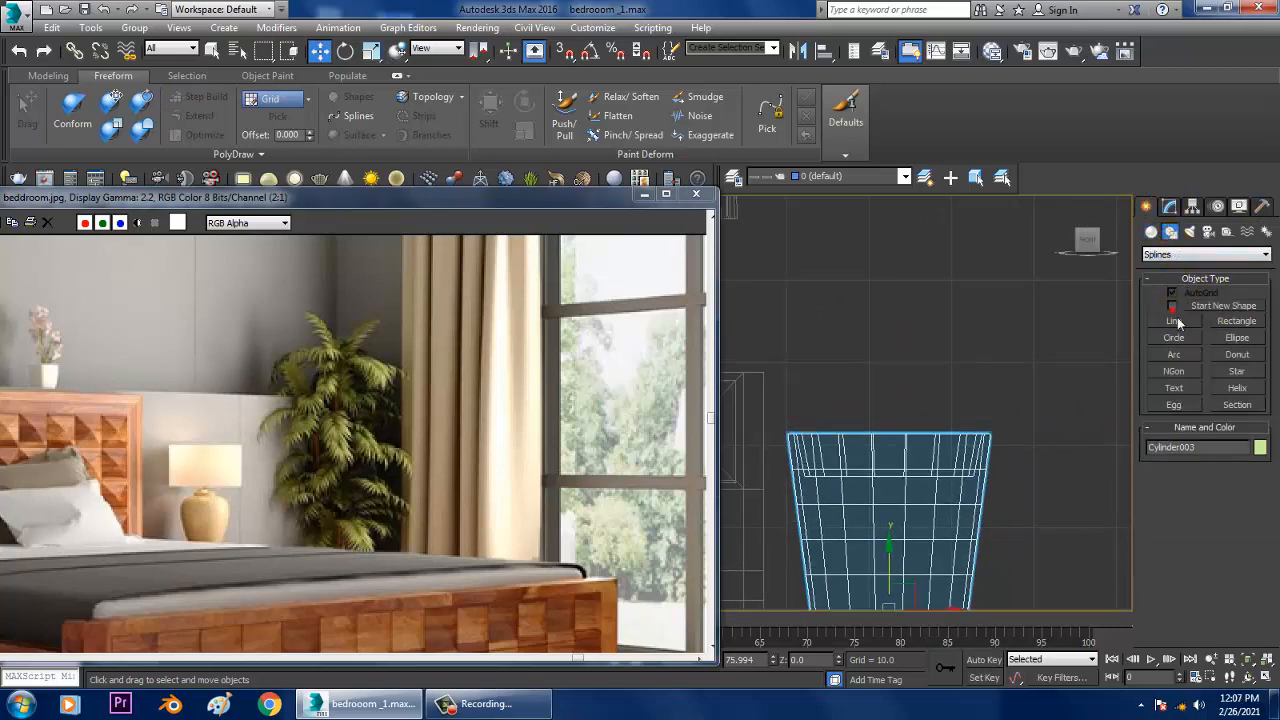
{"action": "left_click", "coordinate": [1174, 318]}
{"action": "scroll", "coordinate": [957, 471], "scroll_direction": "down", "scroll_amount": 4}
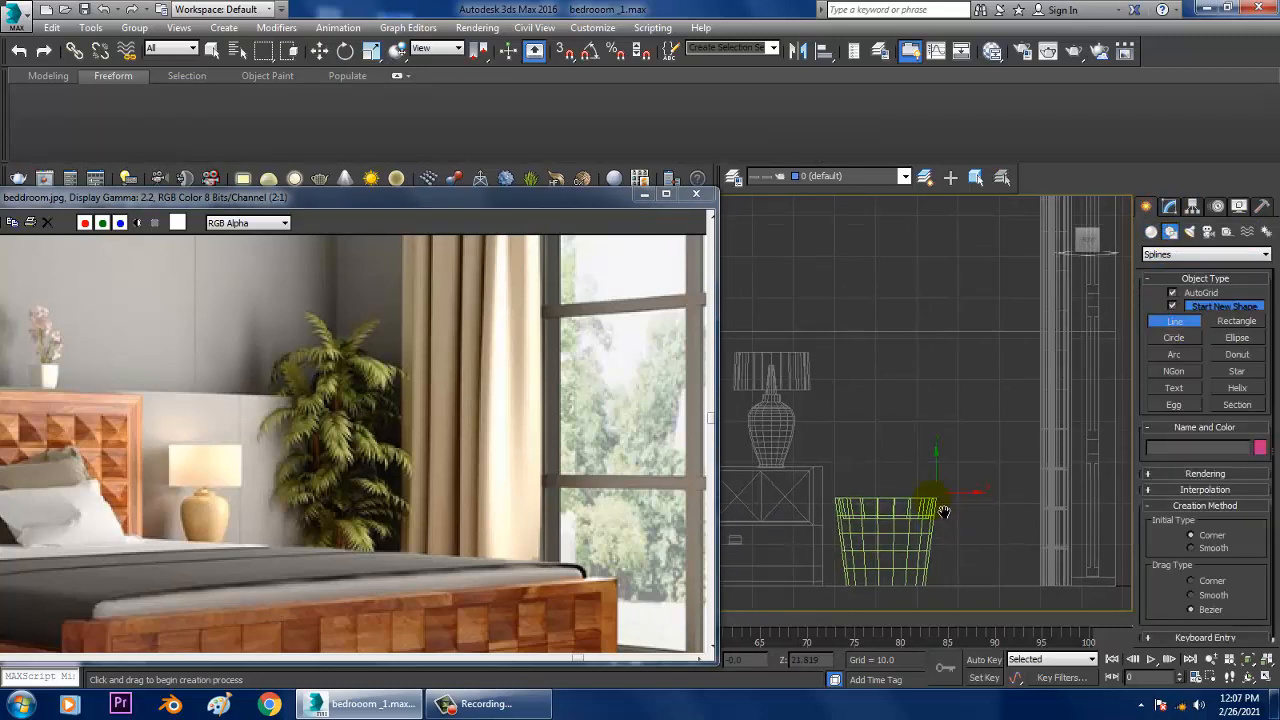
{"action": "scroll", "coordinate": [977, 420], "scroll_direction": "up", "scroll_amount": 4}
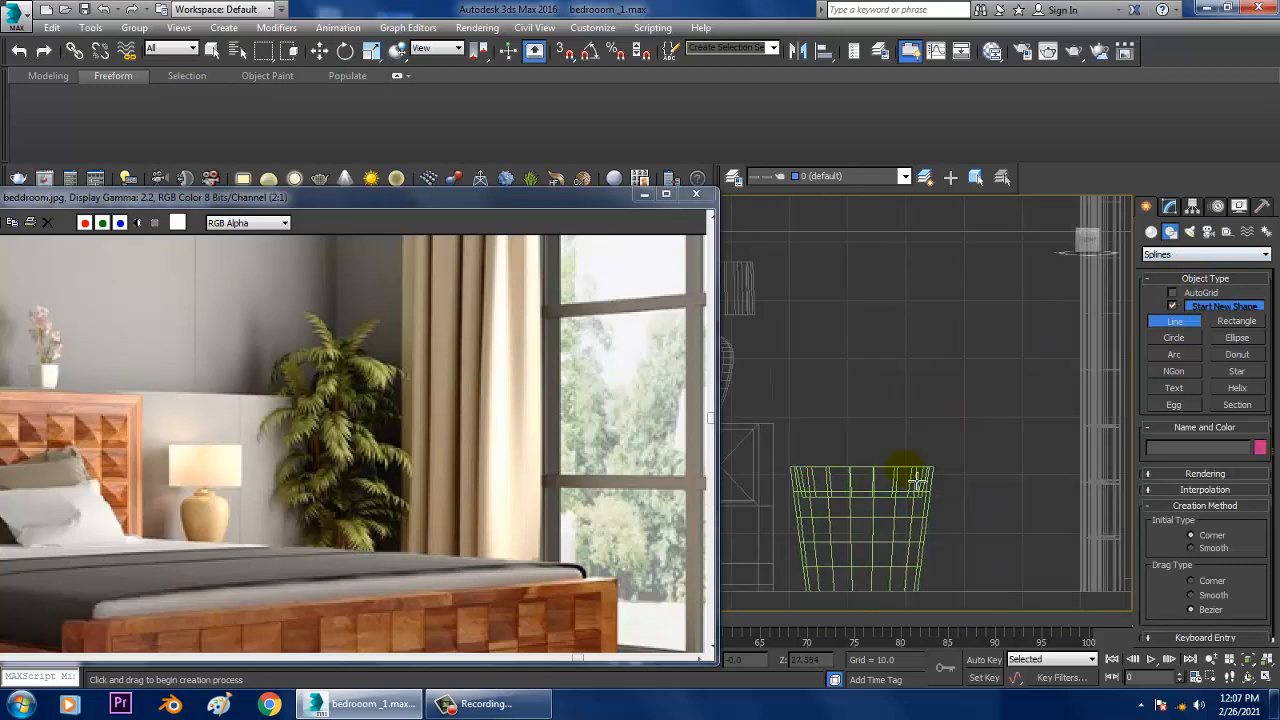
{"action": "left_click", "coordinate": [863, 482]}
{"action": "left_click", "coordinate": [879, 373]}
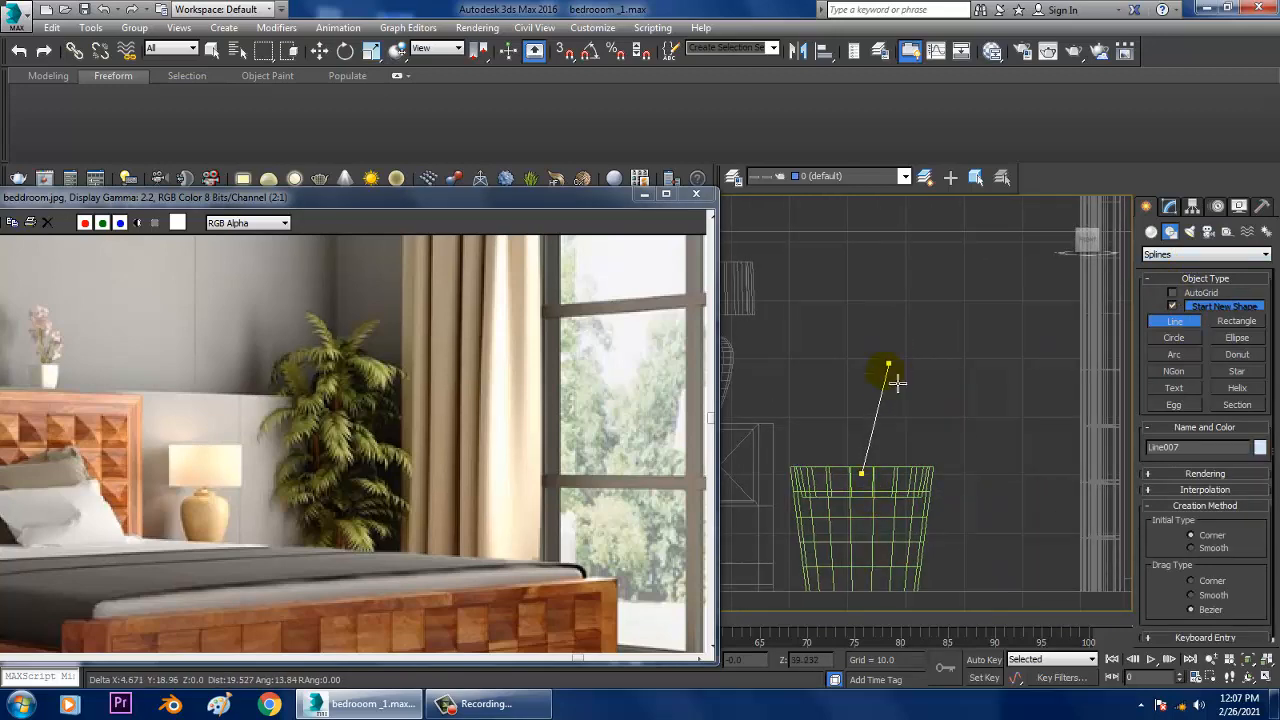
{"action": "left_click_drag", "start_coordinate": [880, 350], "coordinate": [900, 308]}
{"action": "left_click", "coordinate": [926, 247]}
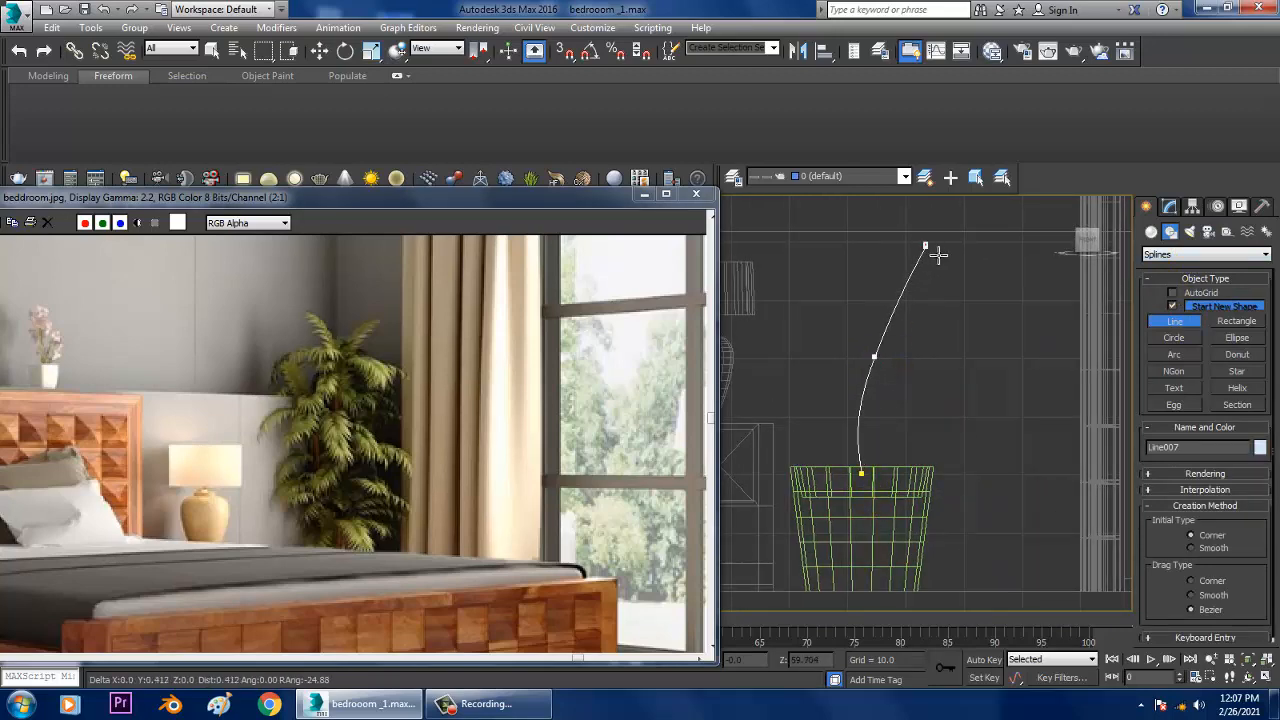
{"action": "middle_click_drag", "start_coordinate": [926, 247], "coordinate": [914, 351]}
{"action": "left_click_drag", "start_coordinate": [911, 317], "coordinate": [901, 290]}
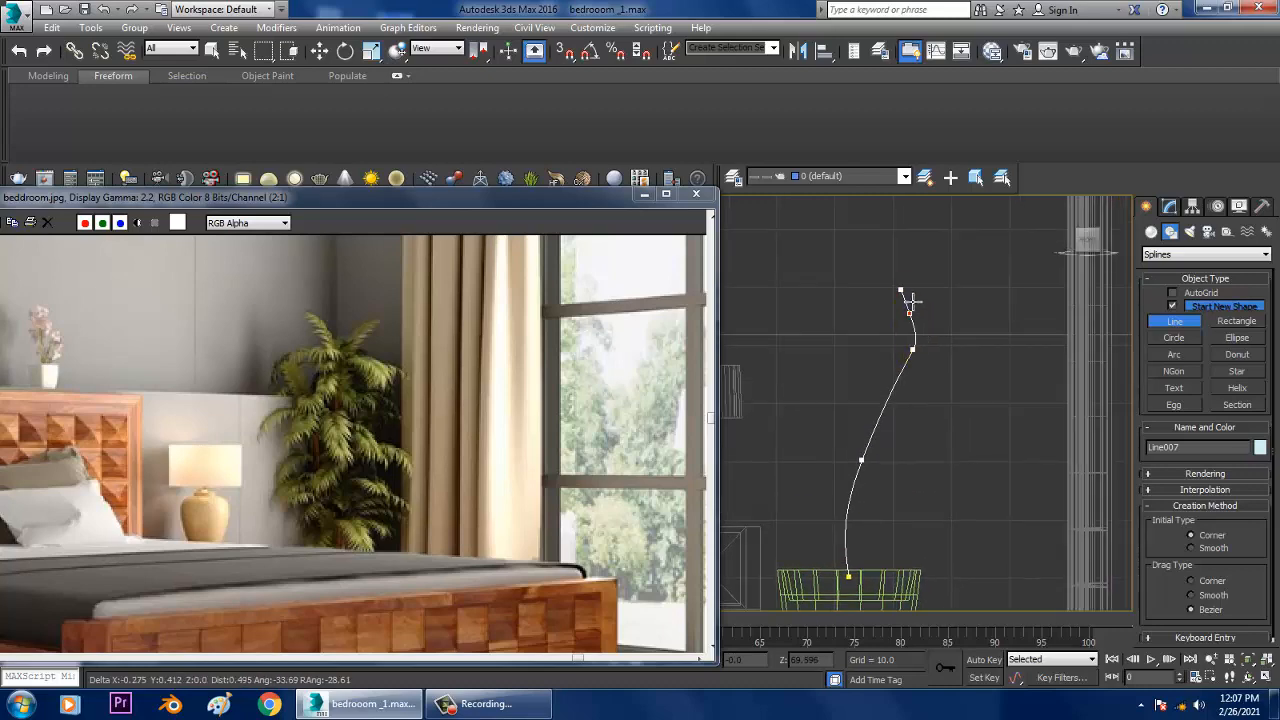
{"action": "right_click", "coordinate": [898, 325]}
{"action": "right_click", "coordinate": [898, 325]}
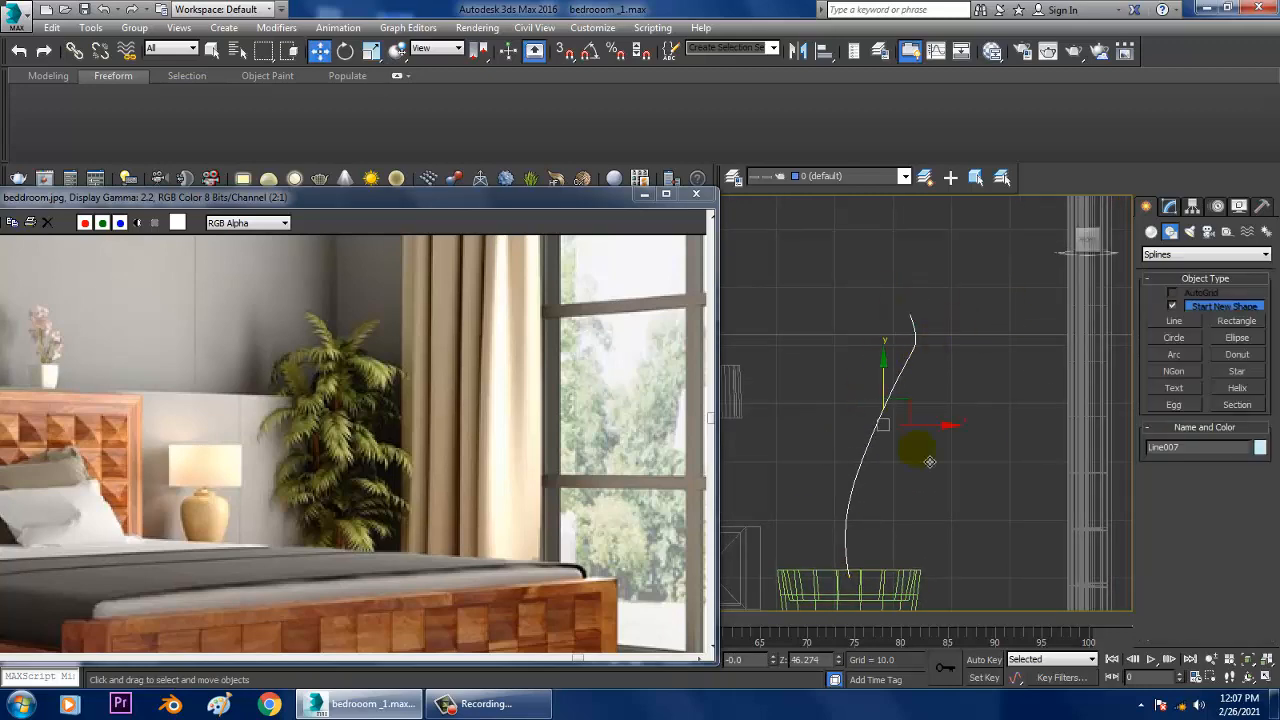
Step: Enable viewport rendering for the stem spline as a radial tube with a thickness of 0.54
{"action": "key", "text": "alt+w"}
{"action": "middle_click", "coordinate": [995, 510]}
{"action": "key", "text": "alt+w"}
{"action": "key", "text": "alt+w"}
{"action": "middle_click_drag", "start_coordinate": [1006, 478], "coordinate": [978, 470], "text": "alt"}
{"action": "key", "text": "alt+w"}
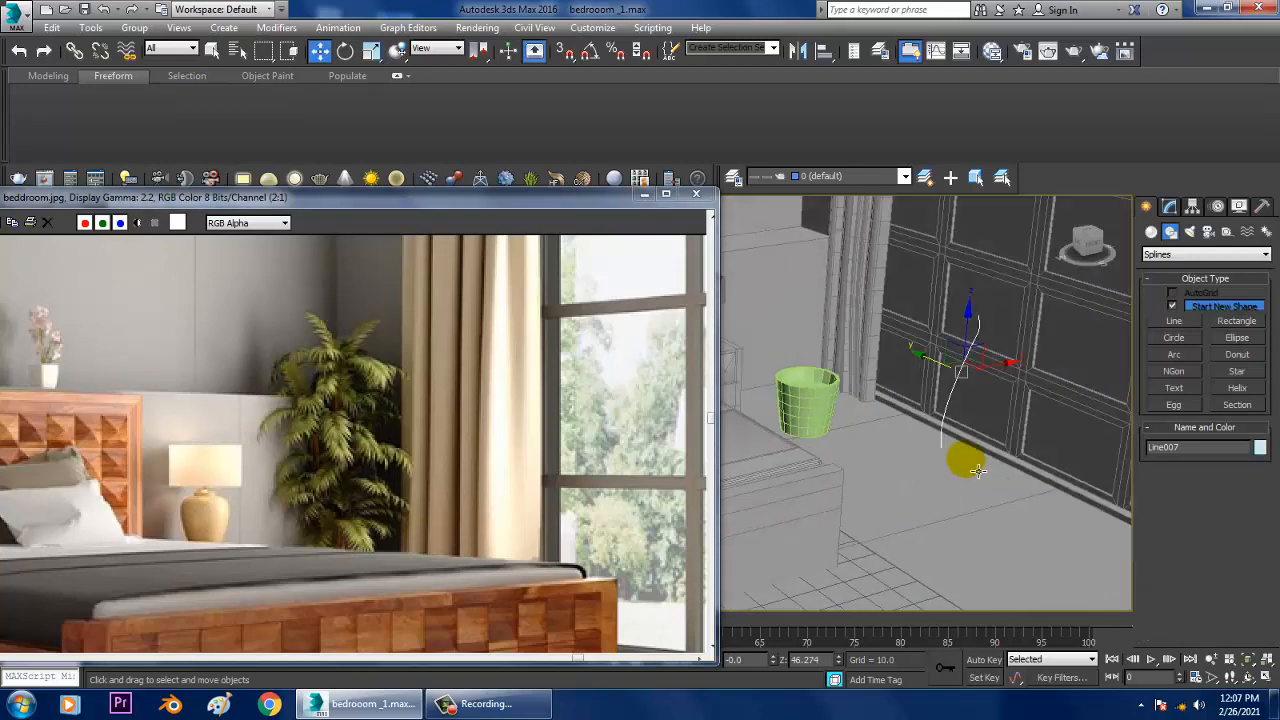
{"action": "scroll", "coordinate": [978, 470], "scroll_direction": "up", "scroll_amount": 3}
{"action": "left_click", "coordinate": [1170, 206]}
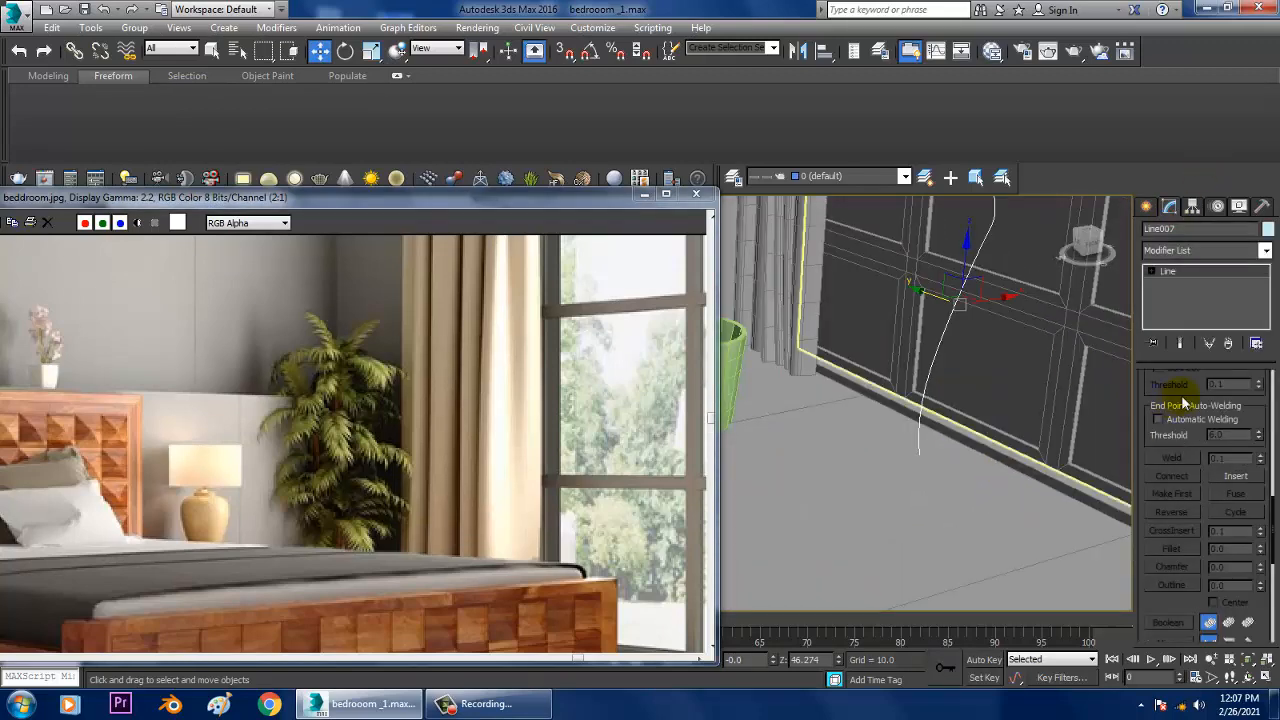
{"action": "left_click_drag", "start_coordinate": [1185, 403], "coordinate": [1204, 631]}
{"action": "left_click_drag", "start_coordinate": [1171, 407], "coordinate": [1177, 447]}
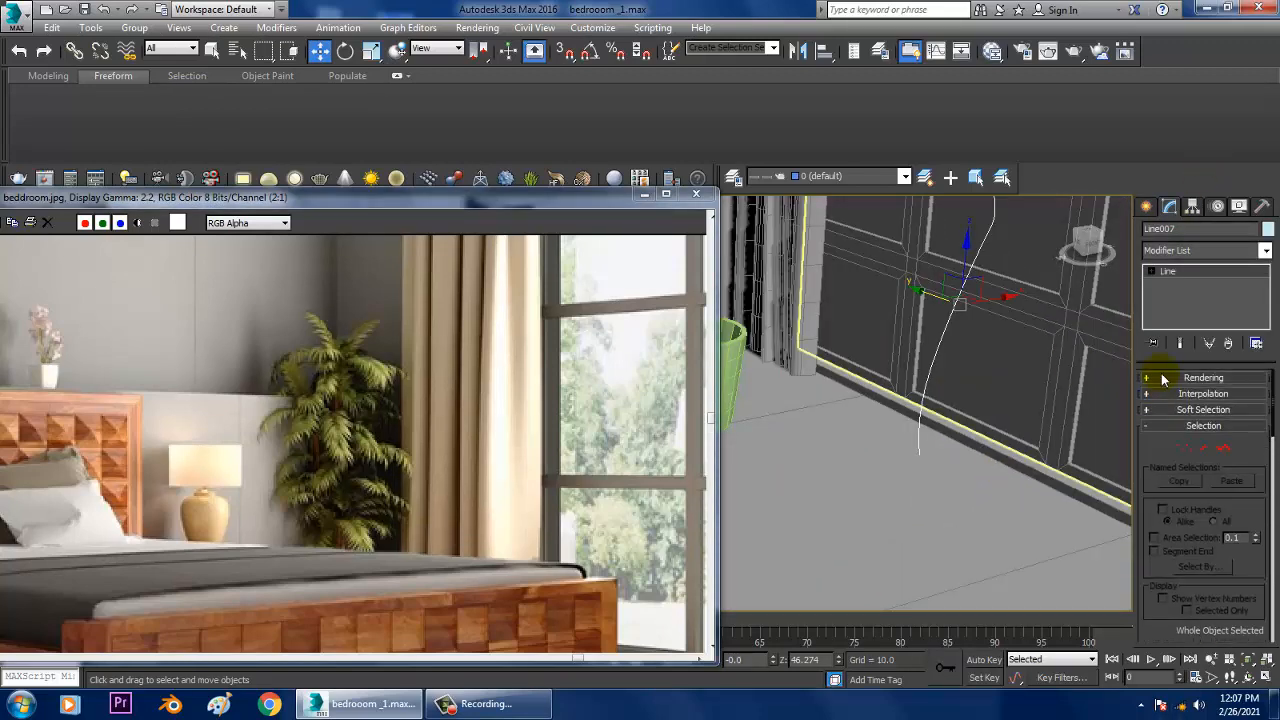
{"action": "left_click", "coordinate": [1163, 378]}
{"action": "left_click", "coordinate": [1173, 404]}
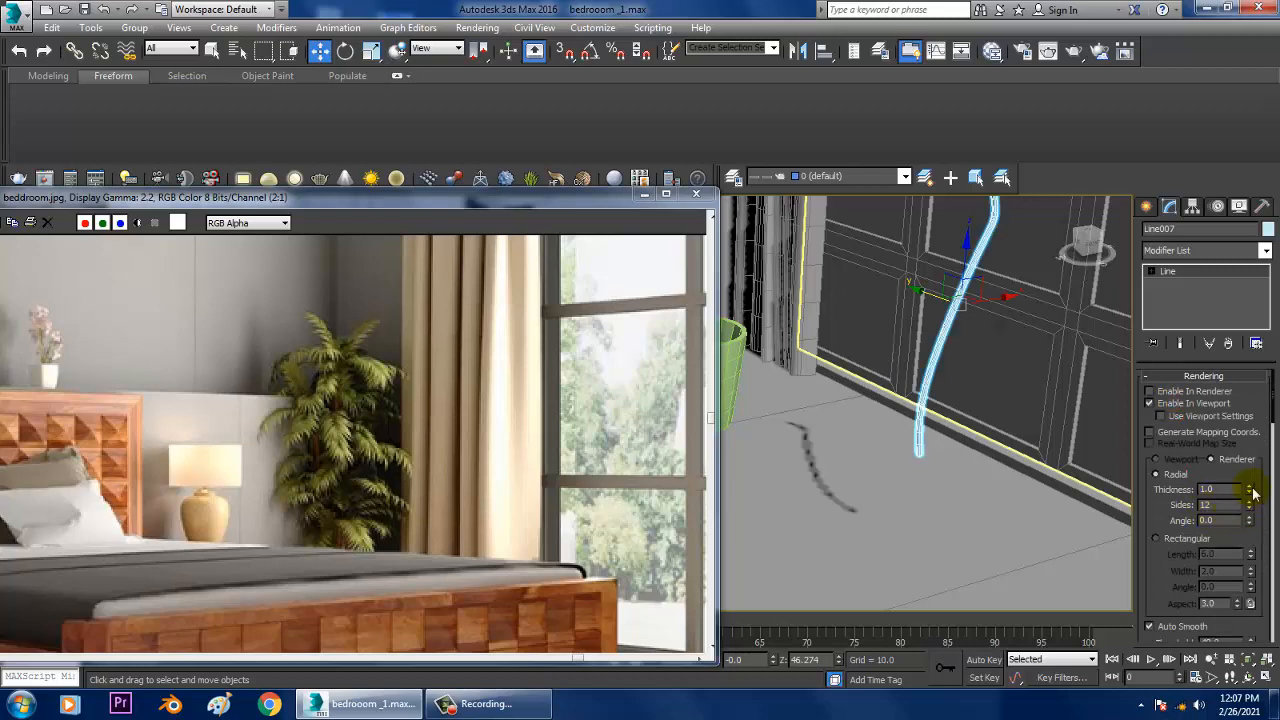
{"action": "left_click_drag", "start_coordinate": [1253, 492], "coordinate": [1272, 537]}
Step: Move the stem spline so its base stands inside the pot, at about Y 74.6 and Z 42.6
{"action": "middle_click_drag", "start_coordinate": [905, 368], "coordinate": [1032, 462]}
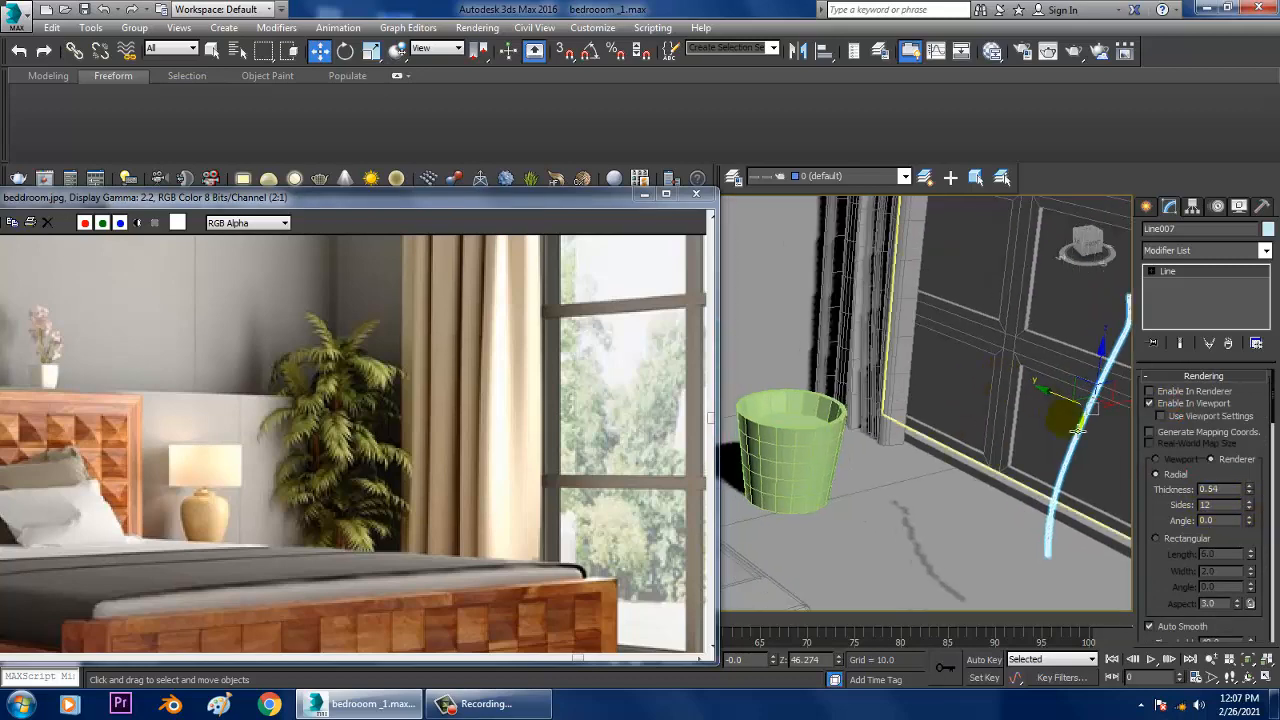
{"action": "left_click_drag", "start_coordinate": [1063, 405], "coordinate": [791, 325]}
{"action": "middle_click_drag", "start_coordinate": [791, 325], "coordinate": [874, 394], "text": "alt"}
{"action": "left_click_drag", "start_coordinate": [846, 288], "coordinate": [857, 303]}
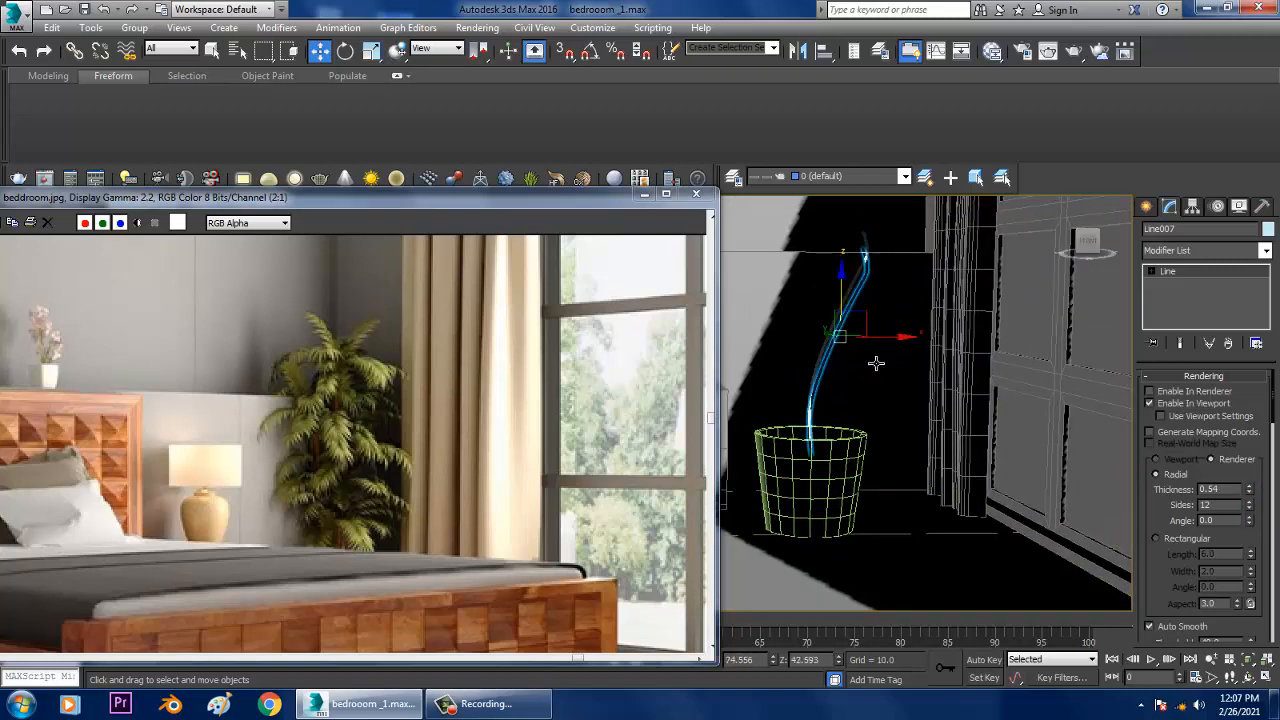
Step: Set the stem spline's radial thickness to 0.7 and check how it looks above the pot
{"action": "scroll", "coordinate": [922, 398], "scroll_direction": "up", "scroll_amount": 4}
{"action": "middle_click_drag", "start_coordinate": [877, 363], "coordinate": [1018, 526], "text": "alt"}
{"action": "left_click_drag", "start_coordinate": [1248, 492], "coordinate": [1257, 489]}
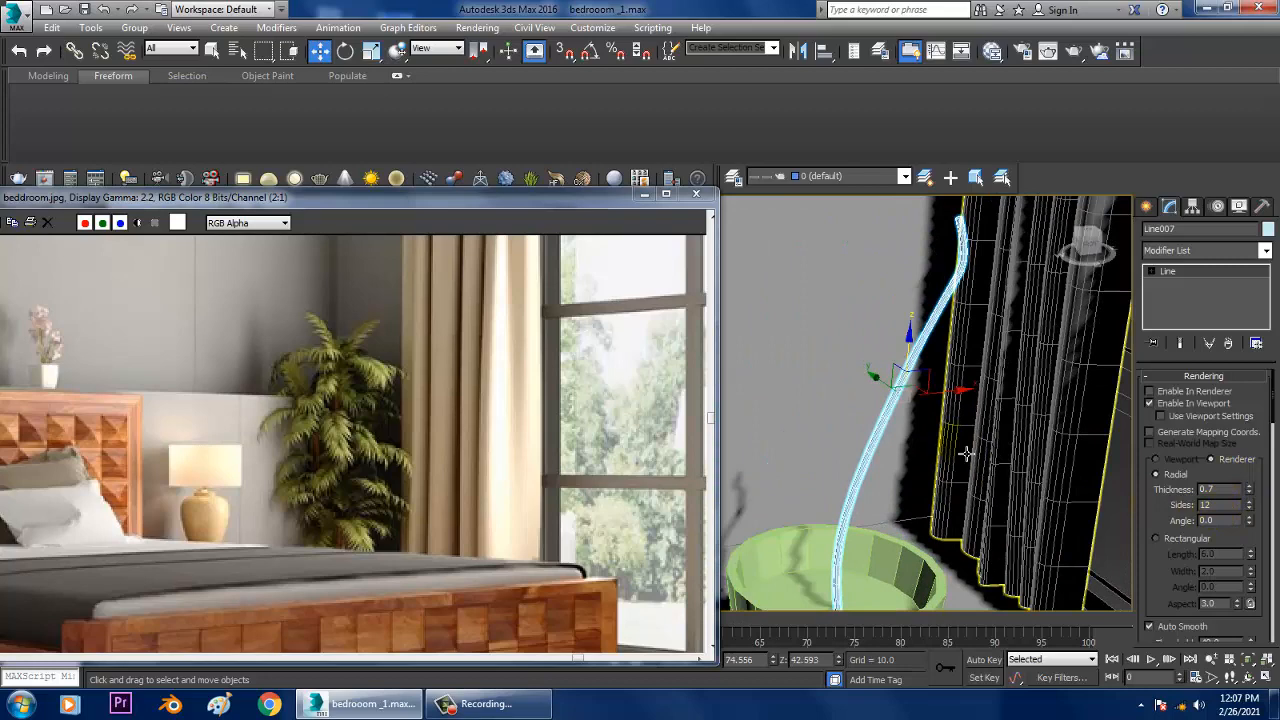
{"action": "scroll", "coordinate": [914, 400], "scroll_direction": "up", "scroll_amount": 4}
{"action": "scroll", "coordinate": [960, 412], "scroll_direction": "down", "scroll_amount": 1}
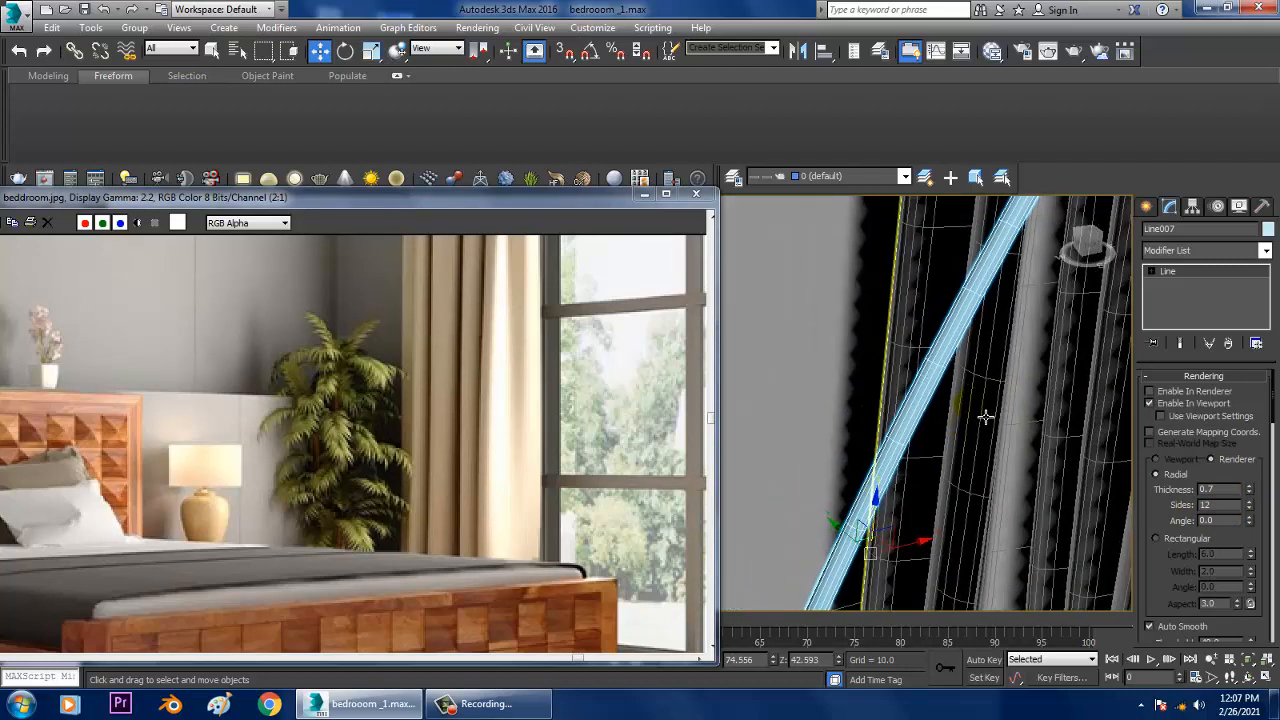
{"action": "scroll", "coordinate": [985, 410], "scroll_direction": "down", "scroll_amount": 6}
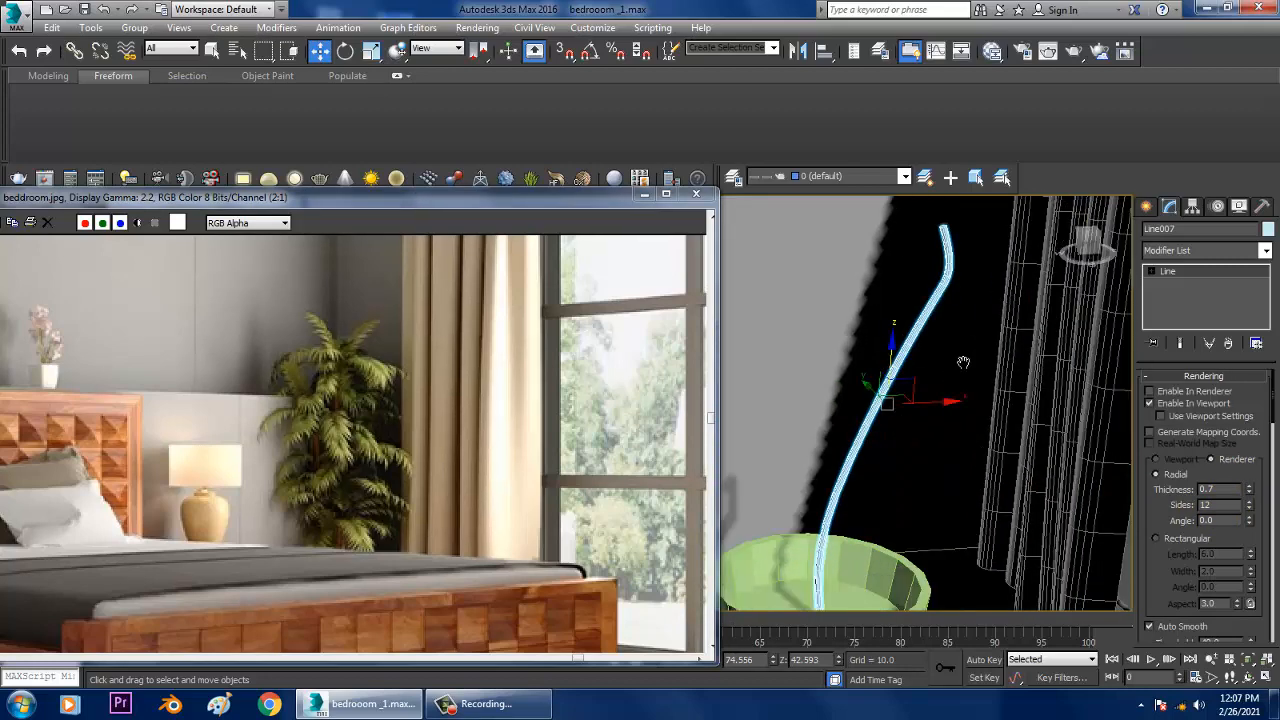
{"action": "scroll", "coordinate": [984, 397], "scroll_direction": "down", "scroll_amount": 1}
Step: Shift the reference image window aside and frame the stem and pot in the maximized top view
{"action": "key", "text": "alt+w"}
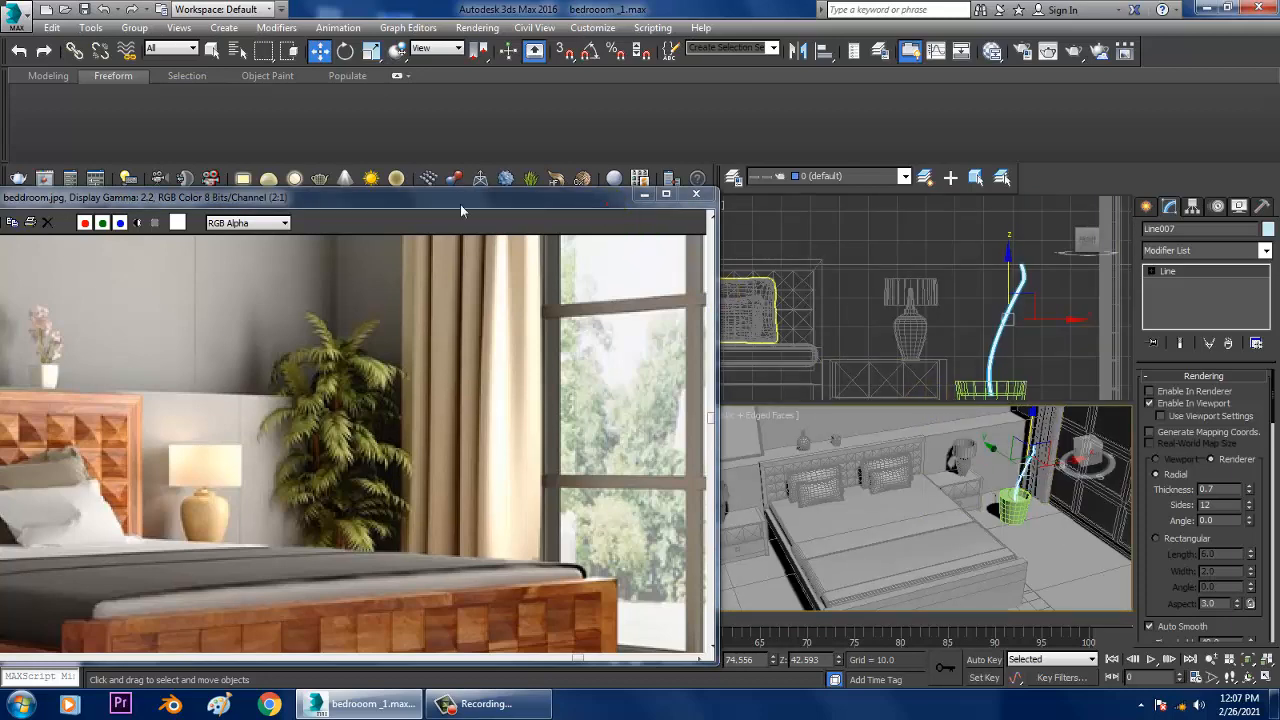
{"action": "left_click_drag", "start_coordinate": [463, 204], "coordinate": [177, 206]}
{"action": "middle_click", "coordinate": [527, 323]}
{"action": "key", "text": "alt+w"}
{"action": "key", "text": "z"}
{"action": "scroll", "coordinate": [768, 322], "scroll_direction": "down", "scroll_amount": 5}
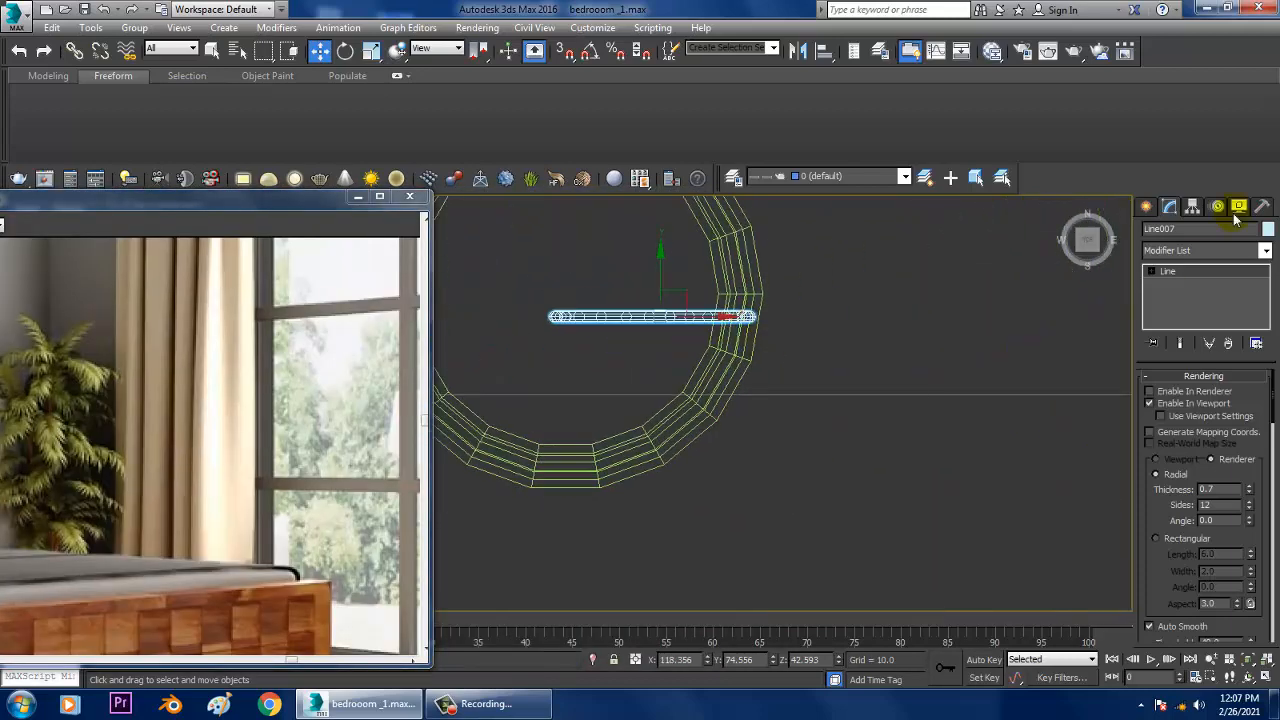
Step: Draw a small Circle spline beside the pot in the top view
{"action": "left_click", "coordinate": [1146, 207]}
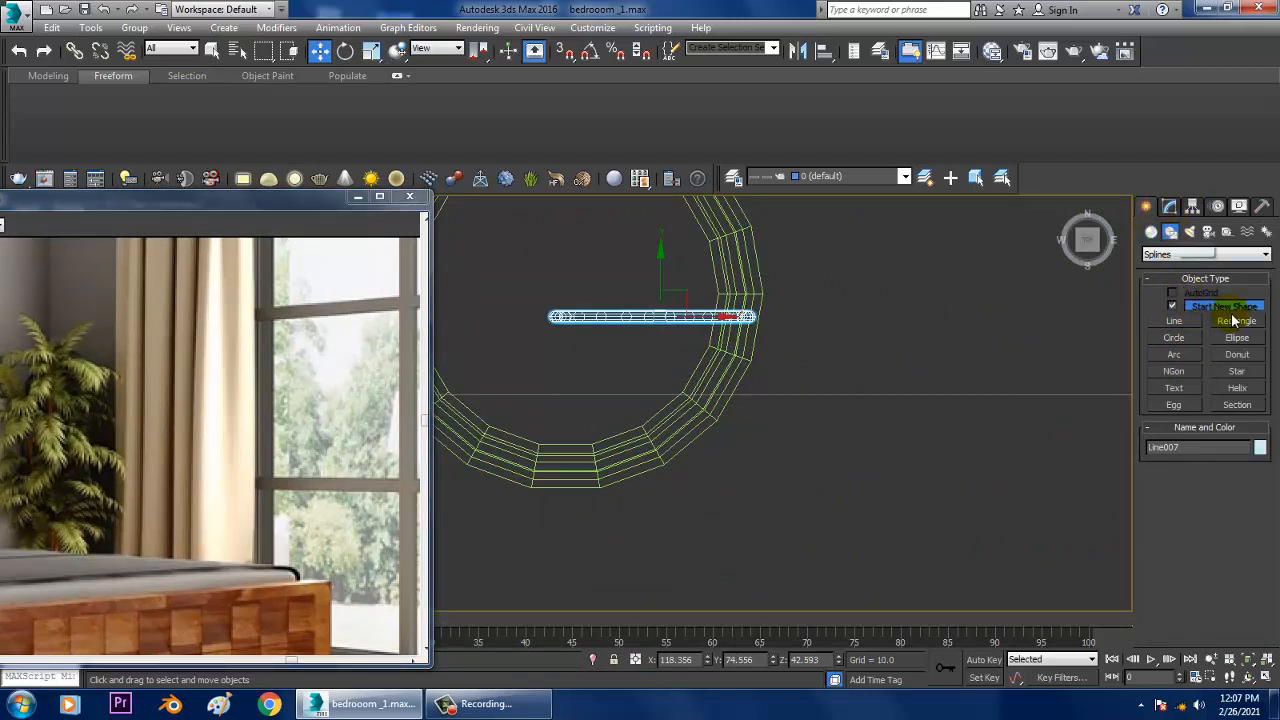
{"action": "left_click", "coordinate": [1151, 231]}
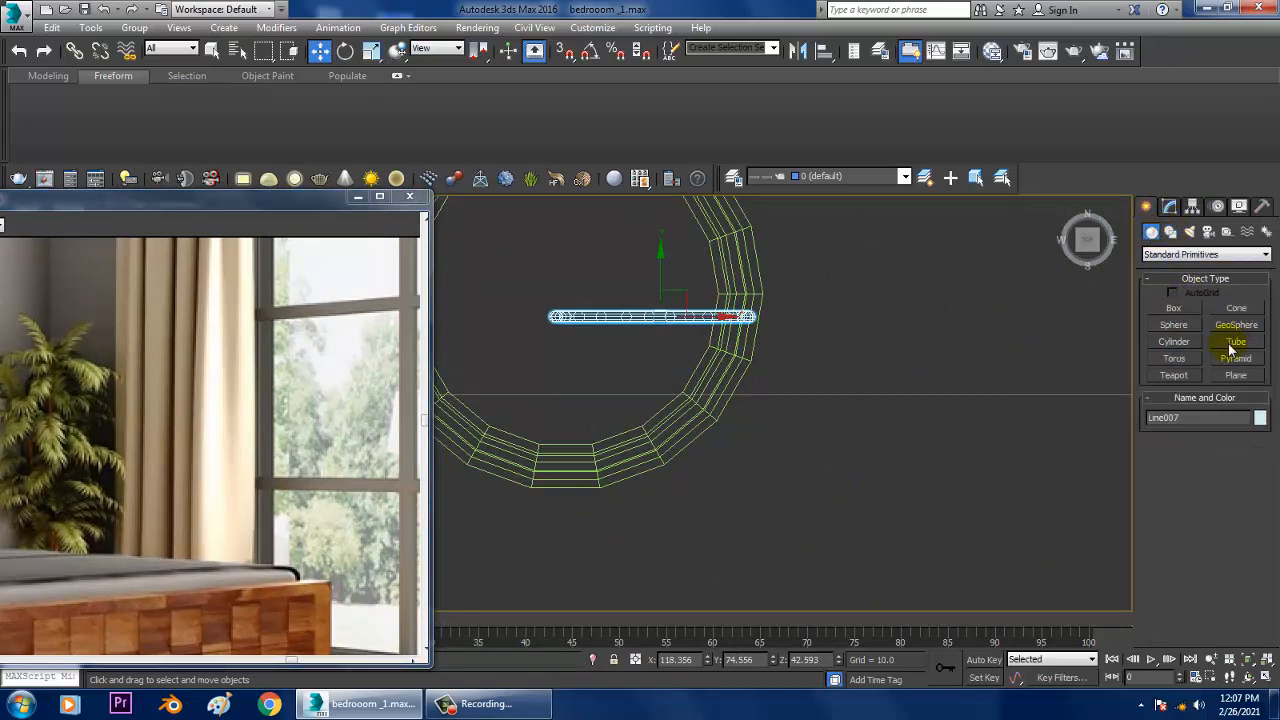
{"action": "left_click", "coordinate": [1171, 232]}
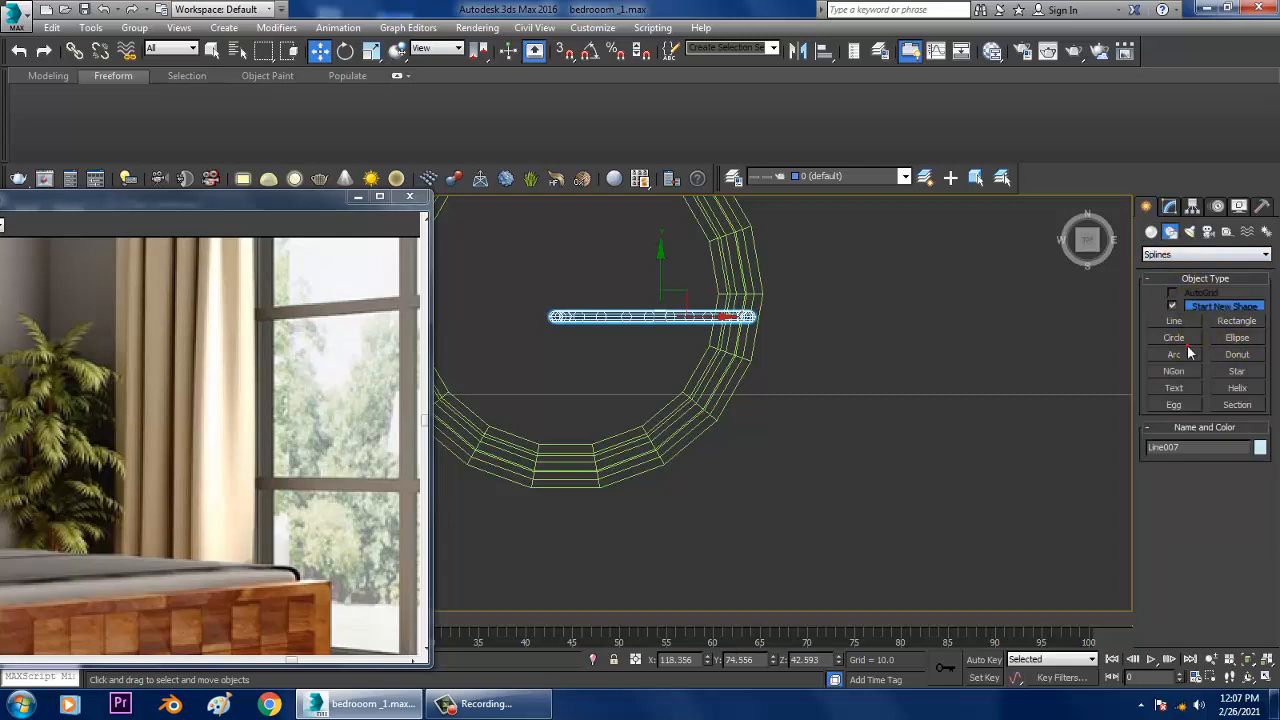
{"action": "left_click", "coordinate": [863, 444]}
{"action": "left_click", "coordinate": [1175, 340]}
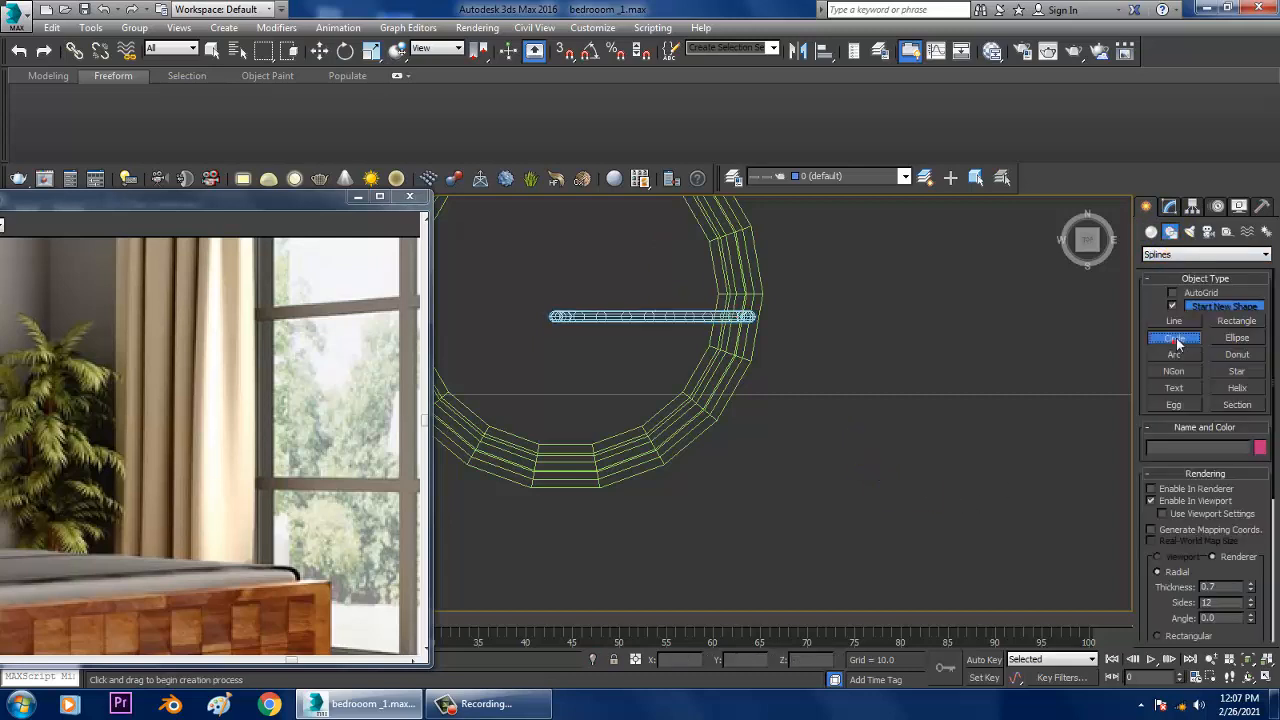
{"action": "left_click_drag", "start_coordinate": [848, 457], "coordinate": [903, 480]}
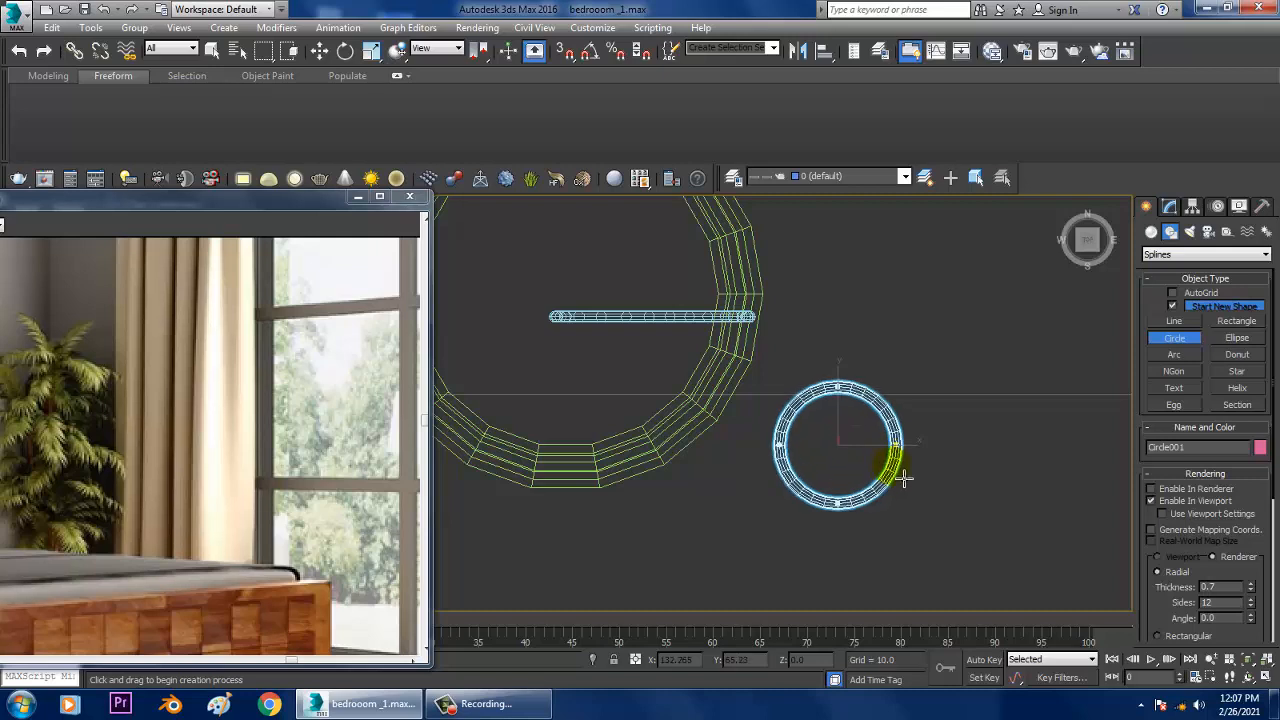
Step: Disable the circle's viewport rendering and scale it along Y to about 51 percent, forming a flat ellipse
{"action": "left_click", "coordinate": [1170, 207]}
{"action": "left_click", "coordinate": [1149, 406]}
{"action": "scroll", "coordinate": [1000, 459], "scroll_direction": "up", "scroll_amount": 3}
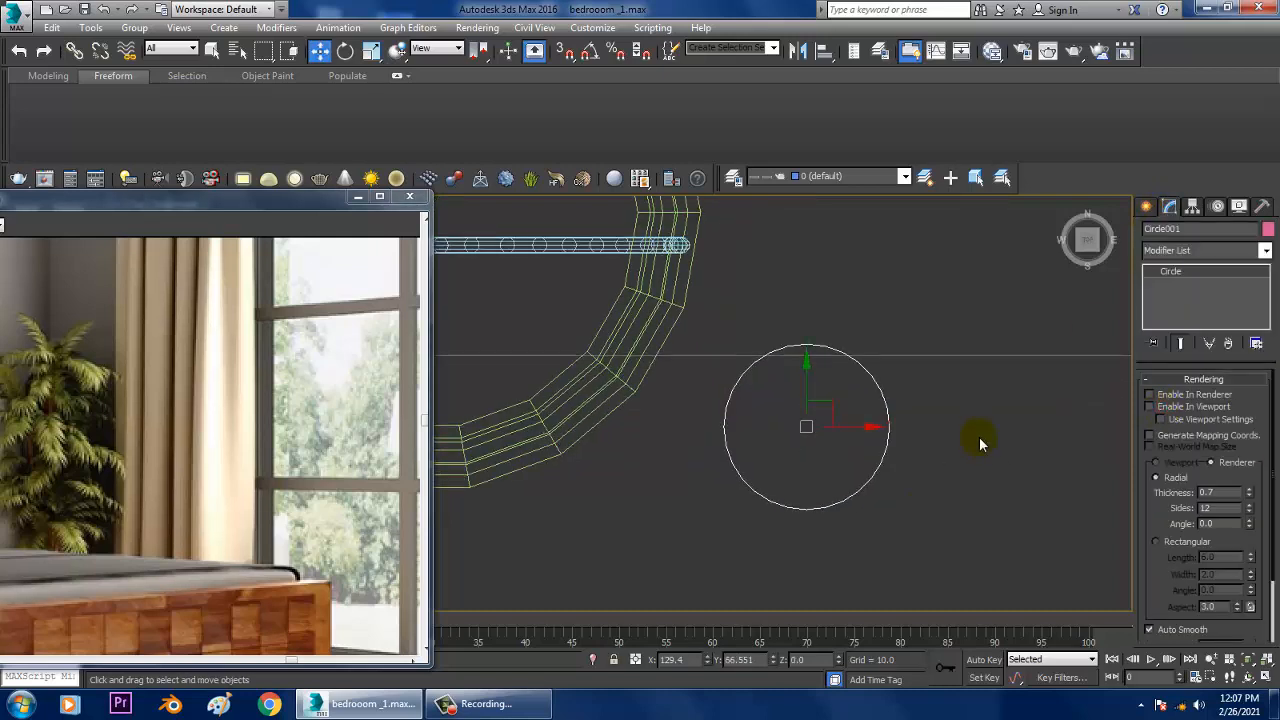
{"action": "key", "text": "r"}
{"action": "left_click_drag", "start_coordinate": [858, 343], "coordinate": [866, 391]}
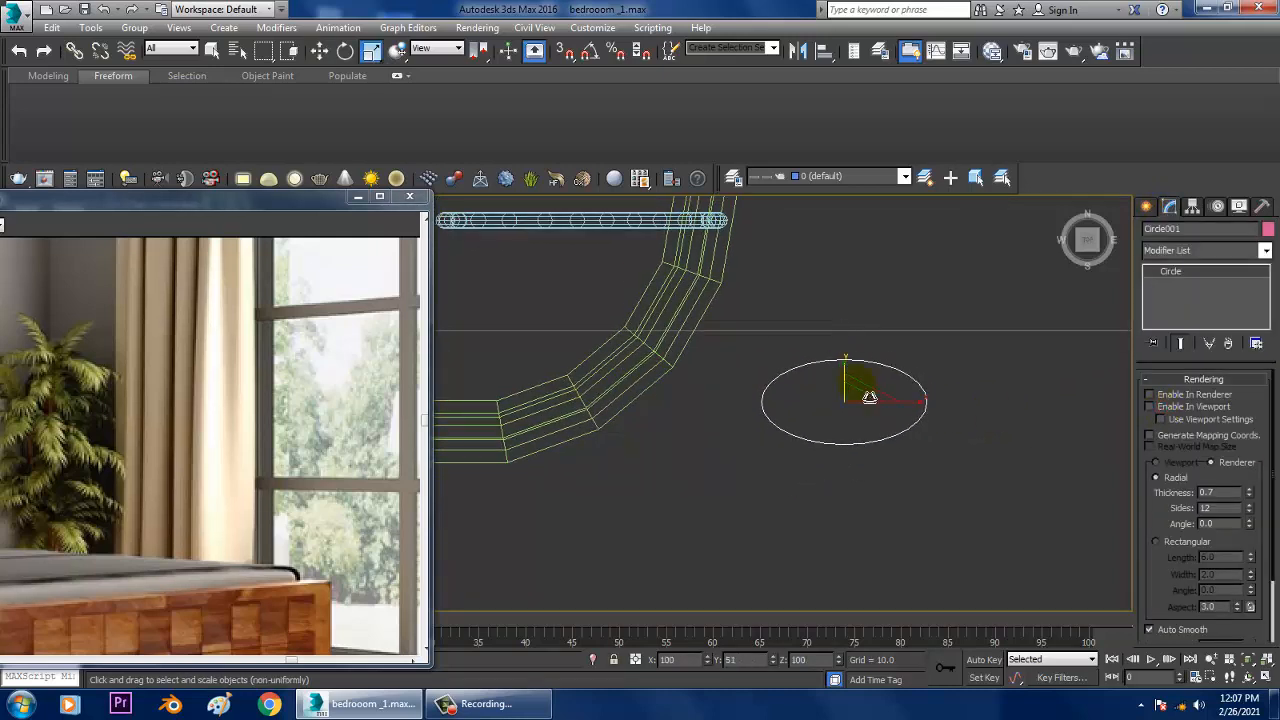
Step: Convert the flattened circle beside the pot to an Editable Spline and enter its vertex level
{"action": "scroll", "coordinate": [980, 400], "scroll_direction": "up", "scroll_amount": 2}
{"action": "key", "text": "w"}
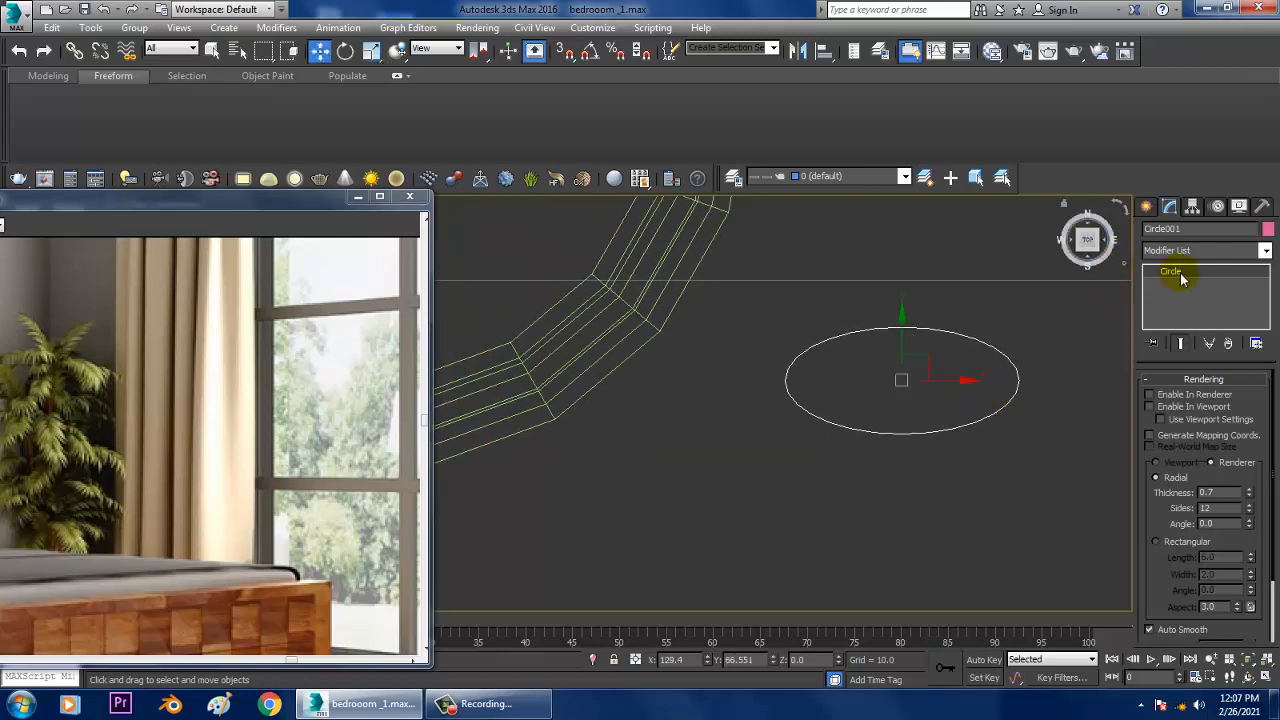
{"action": "right_click", "coordinate": [1185, 280]}
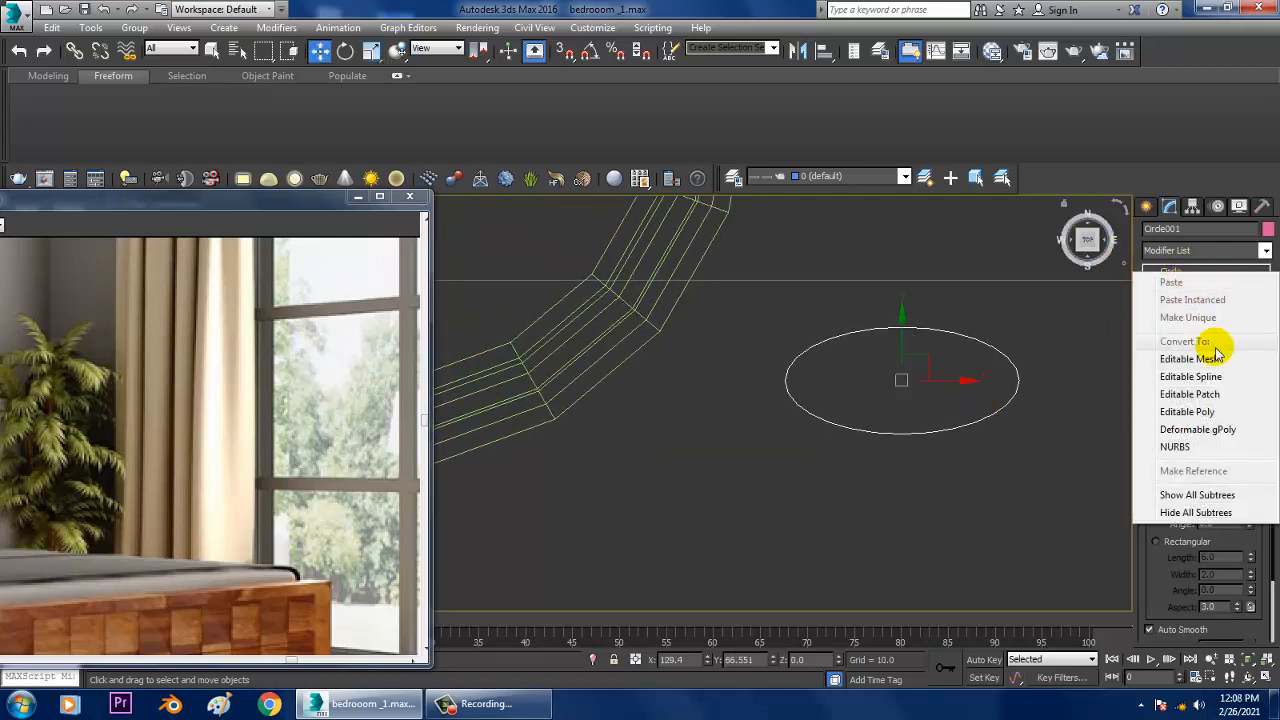
{"action": "left_click", "coordinate": [1190, 374]}
{"action": "key", "text": "1"}
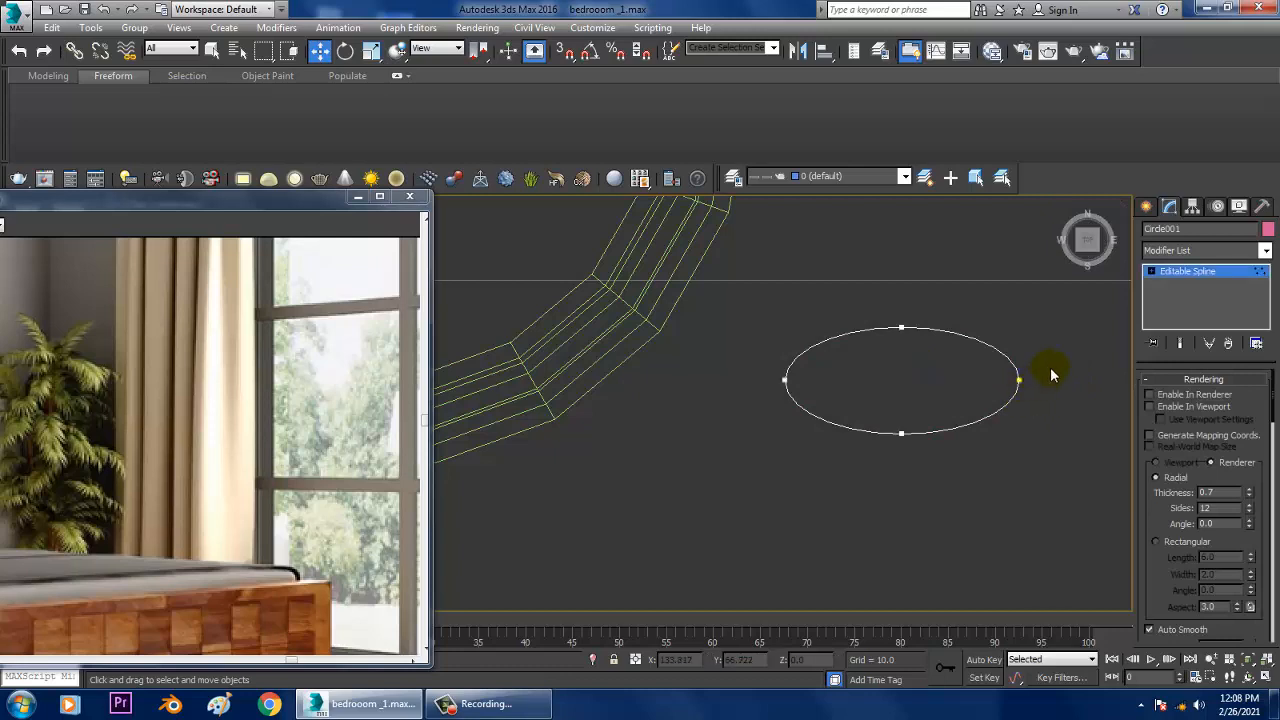
Step: Change the ellipse's two end vertices to Corner, extend one tip slightly outward, and return to object level
{"action": "left_click_drag", "start_coordinate": [1050, 367], "coordinate": [985, 398]}
{"action": "left_click", "coordinate": [786, 381]}
{"action": "right_click", "coordinate": [782, 380]}
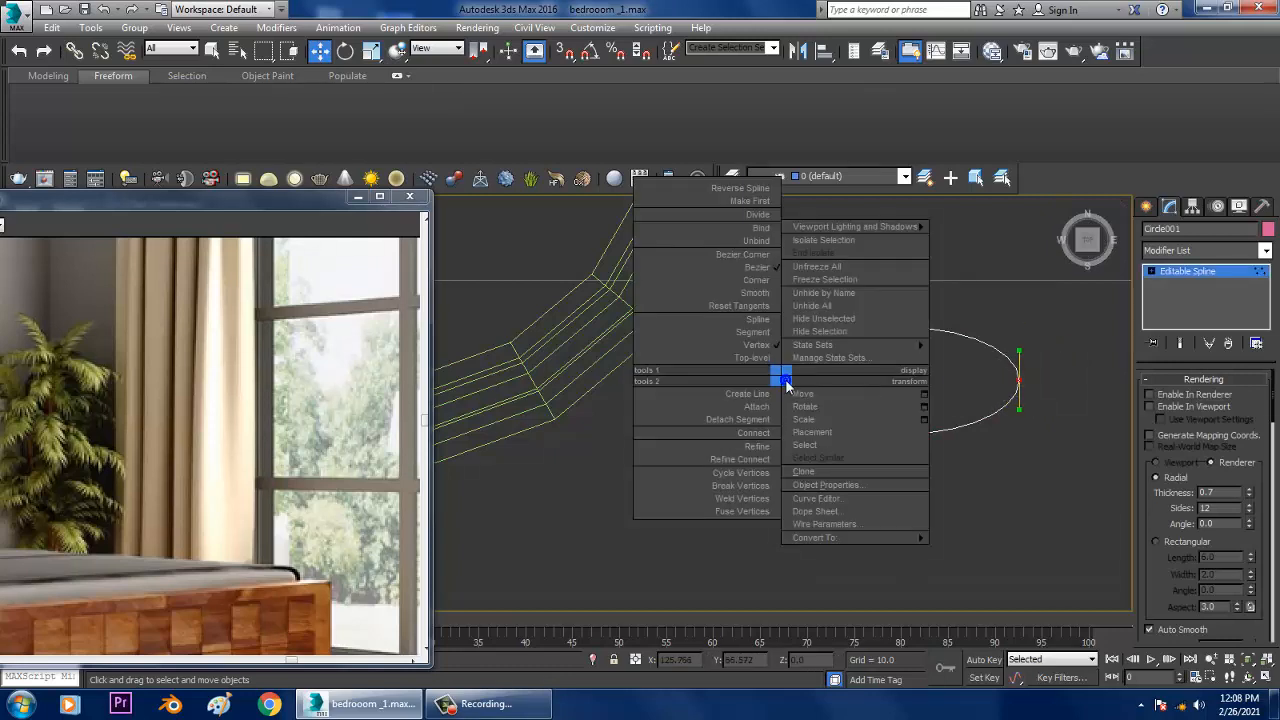
{"action": "left_click", "coordinate": [770, 286]}
{"action": "left_click", "coordinate": [1021, 383]}
{"action": "middle_click_drag", "start_coordinate": [1022, 386], "coordinate": [1034, 384]}
{"action": "left_click", "coordinate": [1201, 274]}
Step: Raise the leaf outline along Z to about 4.44 in the maximized perspective view
{"action": "scroll", "coordinate": [1023, 378], "scroll_direction": "up", "scroll_amount": 3}
{"action": "key", "text": "alt+w"}
{"action": "middle_click", "coordinate": [984, 497]}
{"action": "key", "text": "z"}
{"action": "key", "text": "alt+w"}
{"action": "scroll", "coordinate": [949, 468], "scroll_direction": "down", "scroll_amount": 3}
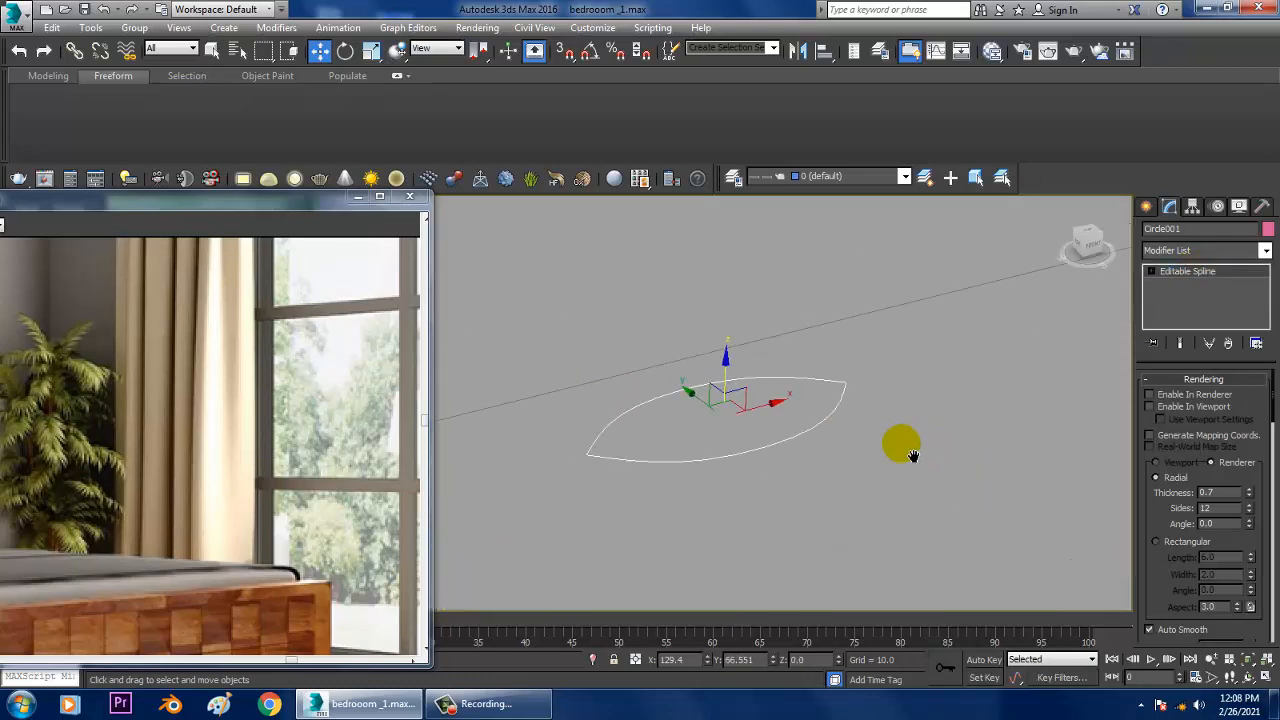
{"action": "middle_click_drag", "start_coordinate": [913, 455], "coordinate": [804, 410], "text": "alt"}
{"action": "left_click_drag", "start_coordinate": [830, 418], "coordinate": [842, 262]}
{"action": "mouse_move", "coordinate": [928, 402]}
{"action": "middle_mouse_down", "text": "alt"}
{"action": "mouse_move", "coordinate": [947, 376]}
{"action": "mouse_move", "coordinate": [934, 382]}
{"action": "middle_mouse_up", "text": "alt"}
{"action": "middle_click_drag", "start_coordinate": [1080, 327], "coordinate": [1085, 372], "text": "alt"}
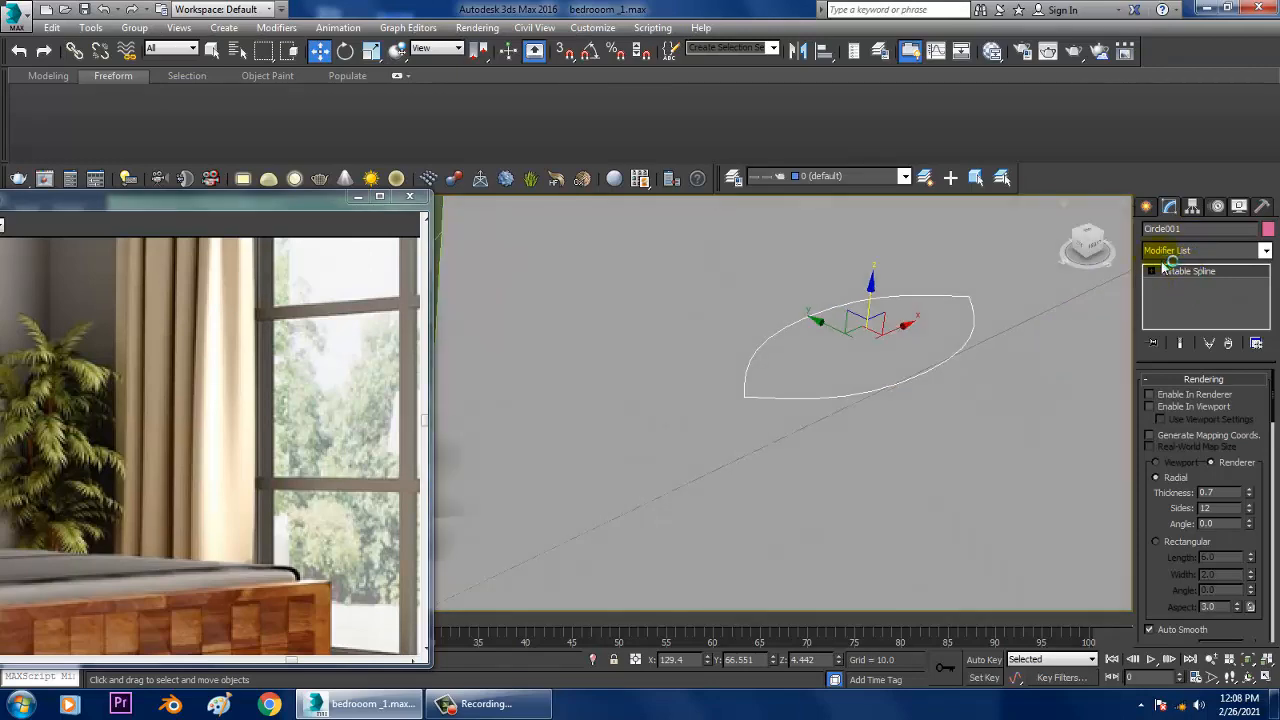
Step: Apply an Extrude modifier to the leaf outline and set its amount to 2
{"action": "left_click", "coordinate": [1176, 252]}
{"action": "left_click", "coordinate": [1182, 409]}
{"action": "type", "text": "ex"}
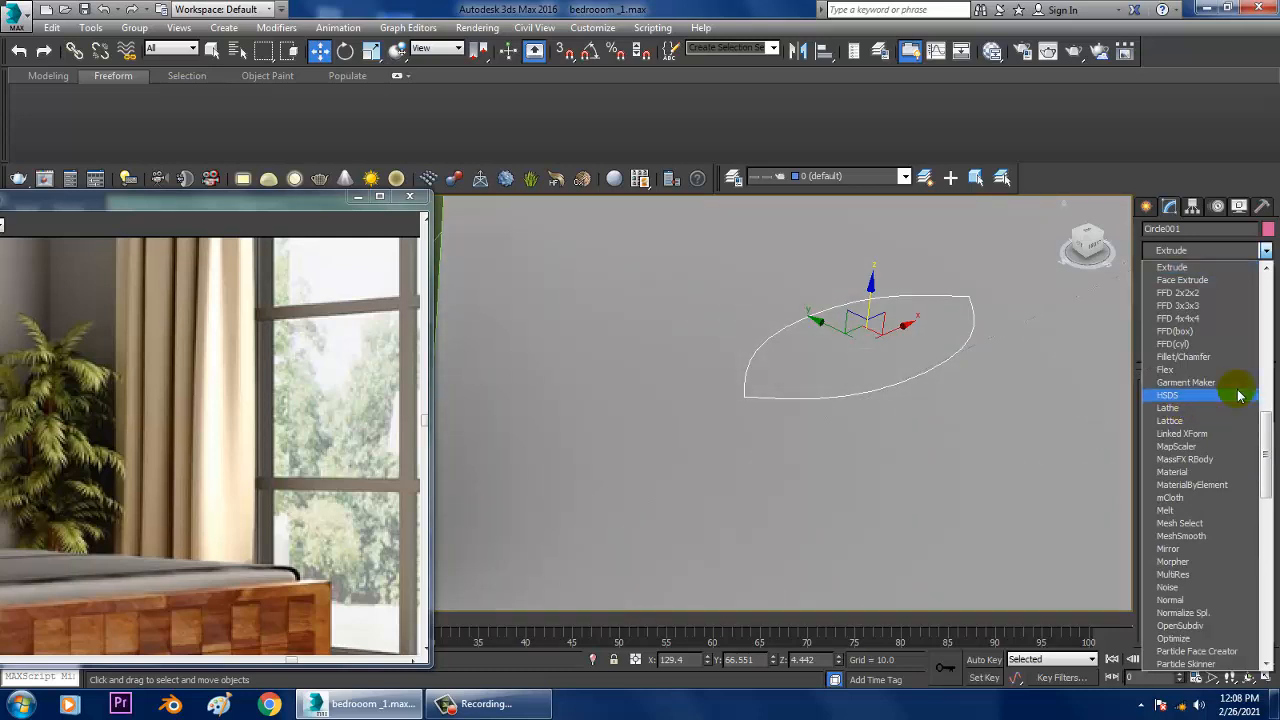
{"action": "left_click", "coordinate": [1208, 265]}
{"action": "scroll", "coordinate": [995, 395], "scroll_direction": "down", "scroll_amount": 6}
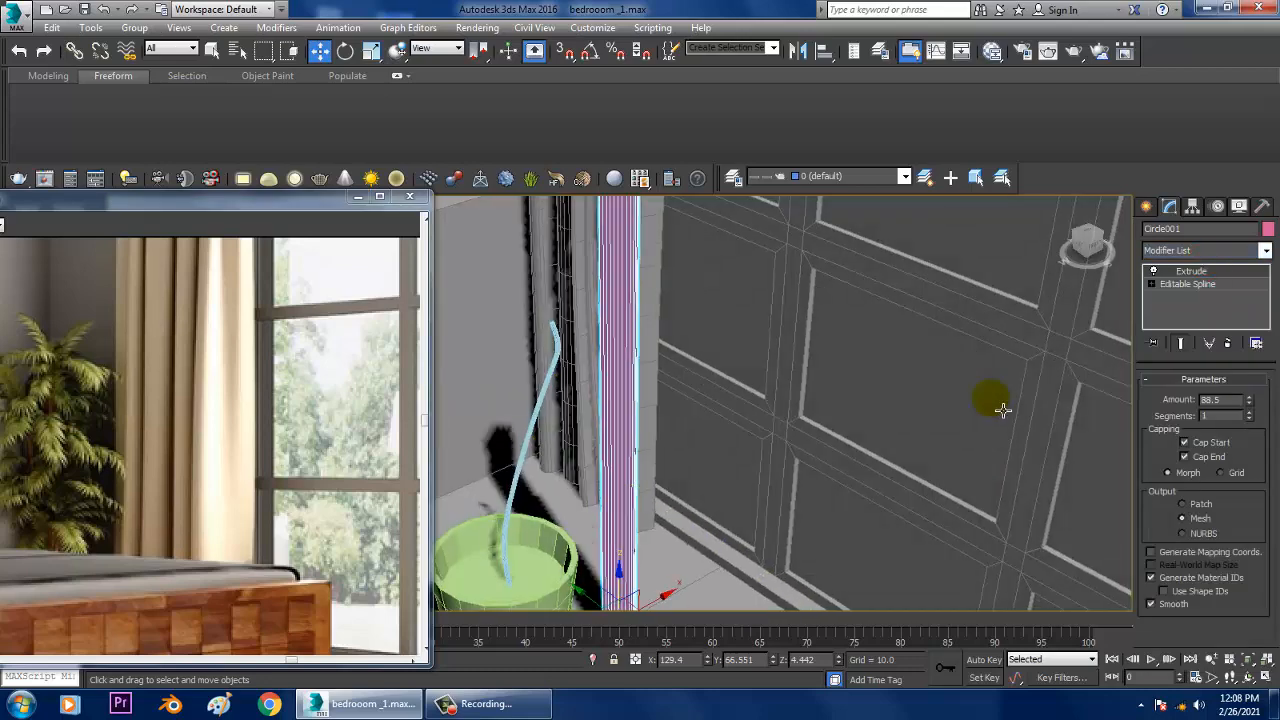
{"action": "scroll", "coordinate": [855, 410], "scroll_direction": "down", "scroll_amount": 2}
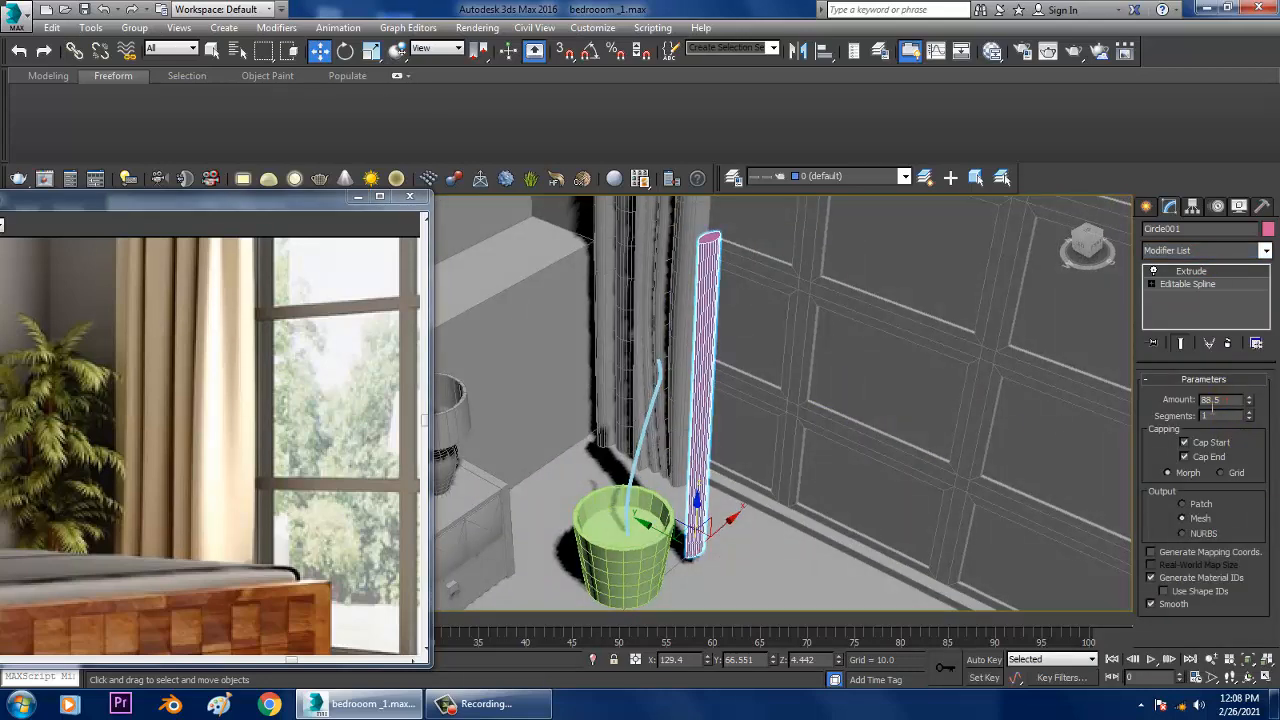
{"action": "type", "text": "2"}
{"action": "key", "text": "Return"}
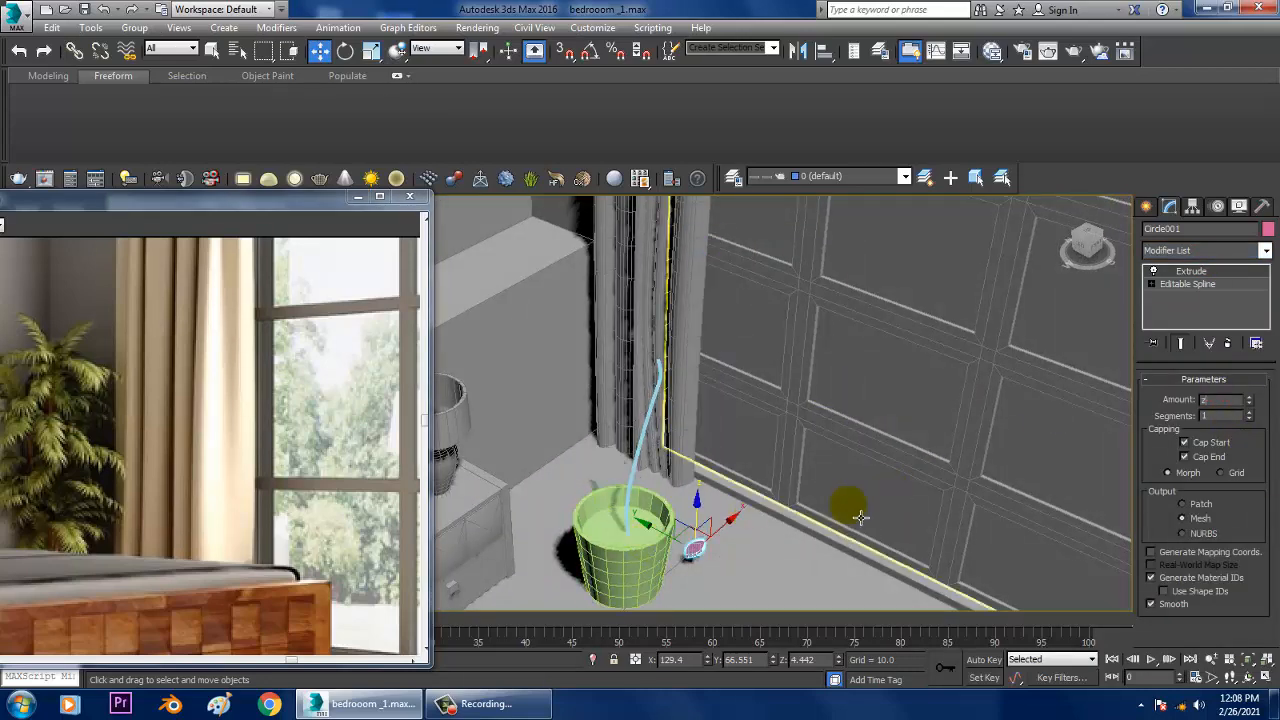
Step: Thin the leaf by reducing its Extrude amount to 0.2 and finally to 0.1
{"action": "middle_click_drag", "start_coordinate": [861, 517], "coordinate": [831, 443], "text": "alt"}
{"action": "key", "text": "z"}
{"action": "scroll", "coordinate": [812, 490], "scroll_direction": "down", "scroll_amount": 3}
{"action": "middle_click_drag", "start_coordinate": [812, 490], "coordinate": [872, 425], "text": "alt"}
{"action": "scroll", "coordinate": [872, 425], "scroll_direction": "down", "scroll_amount": 2}
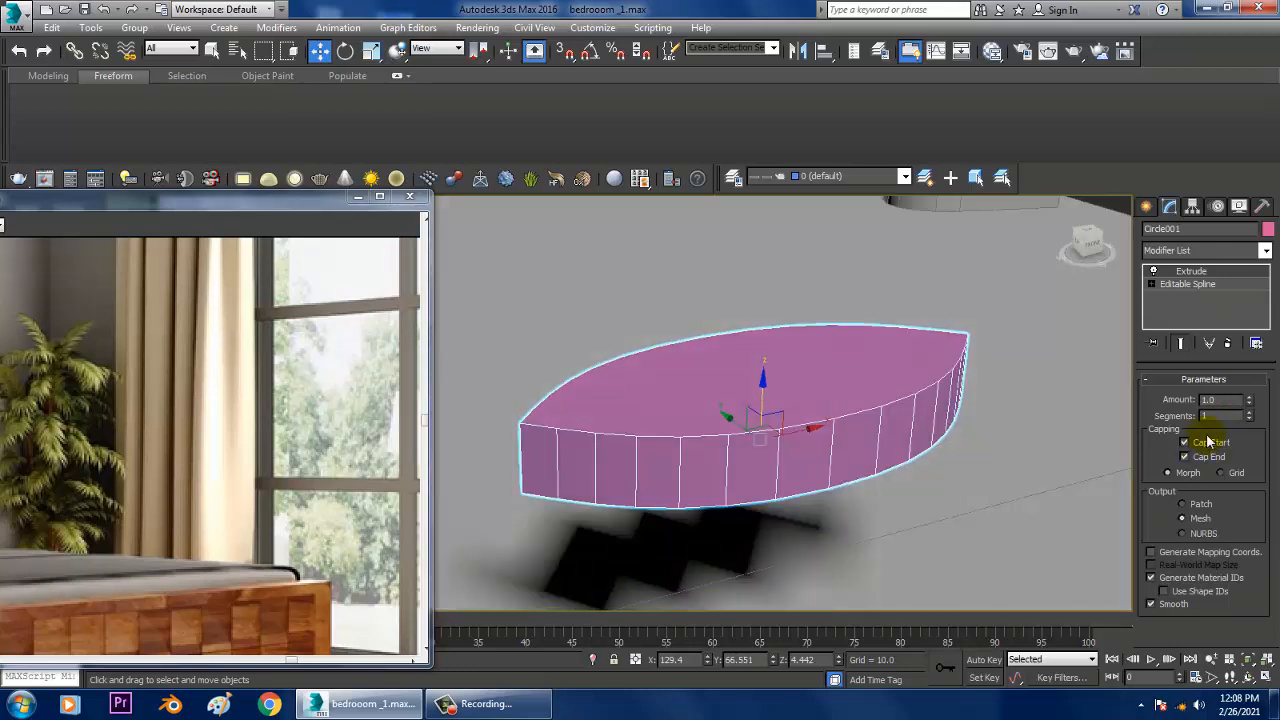
{"action": "type", "text": "0.2"}
{"action": "key", "text": "Return"}
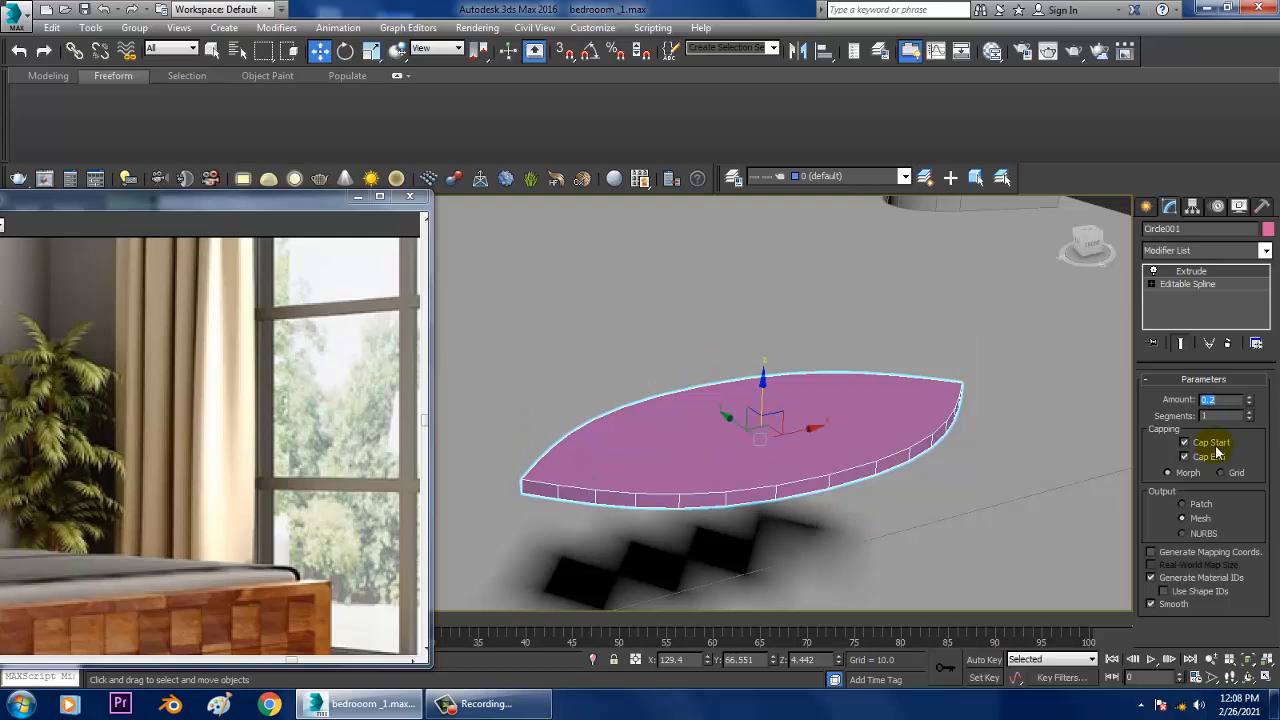
{"action": "type", "text": "0.1"}
{"action": "key", "text": "Return"}
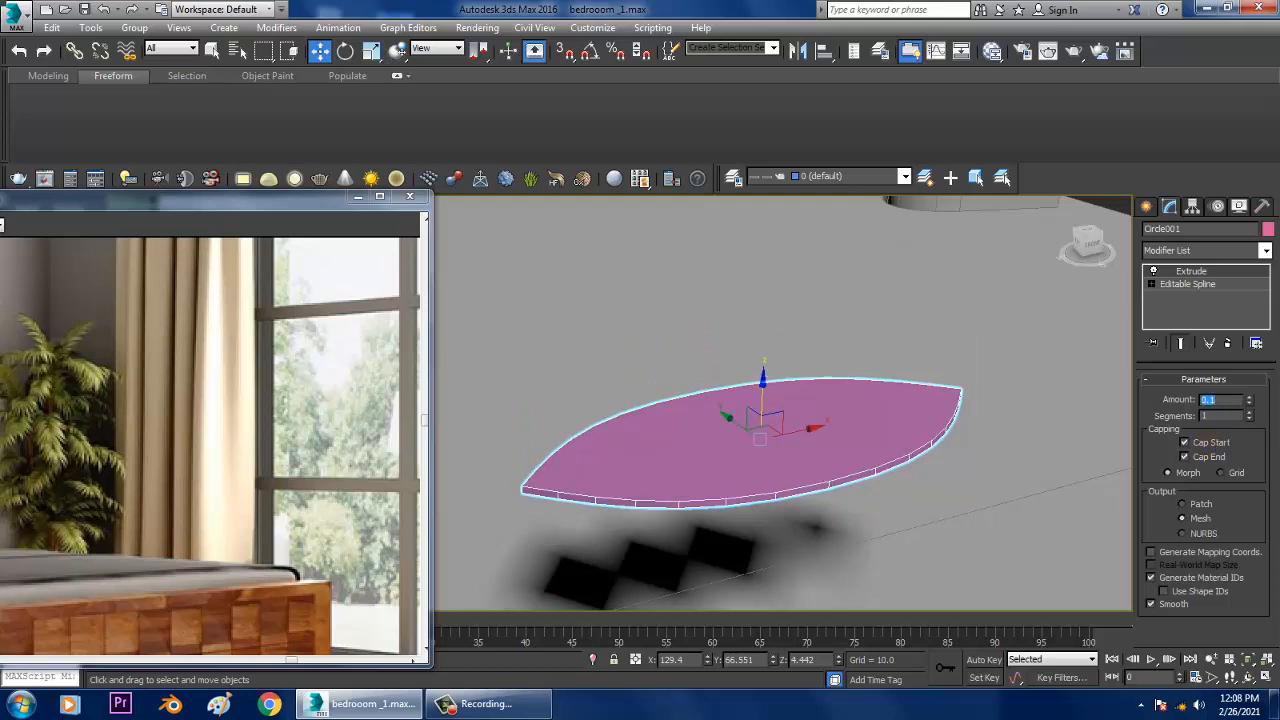
Step: Convert the extruded leaf to an Editable Poly and switch the viewport to wireframe display
{"action": "middle_click_drag", "start_coordinate": [834, 470], "coordinate": [901, 519], "text": "alt"}
{"action": "right_click", "coordinate": [930, 471]}
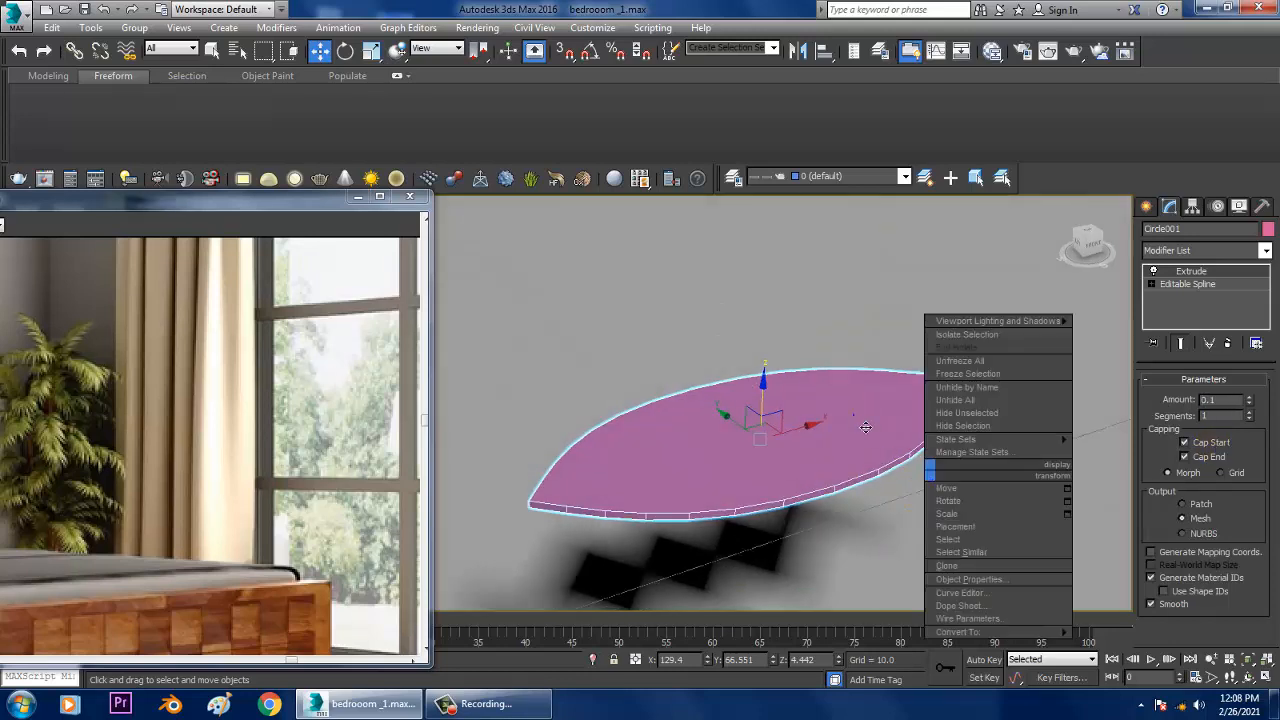
{"action": "left_click", "coordinate": [865, 427]}
{"action": "right_click", "coordinate": [854, 413]}
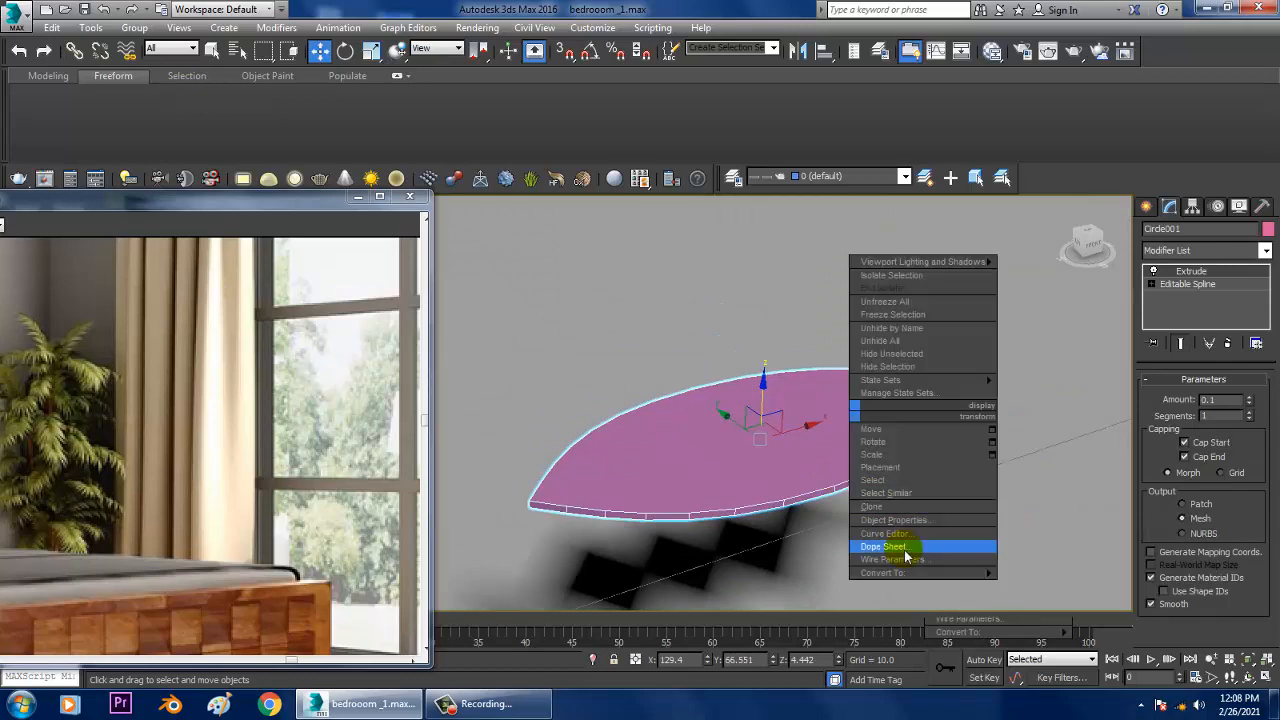
{"action": "mouse_move", "coordinate": [940, 572]}
{"action": "left_click", "coordinate": [1045, 586]}
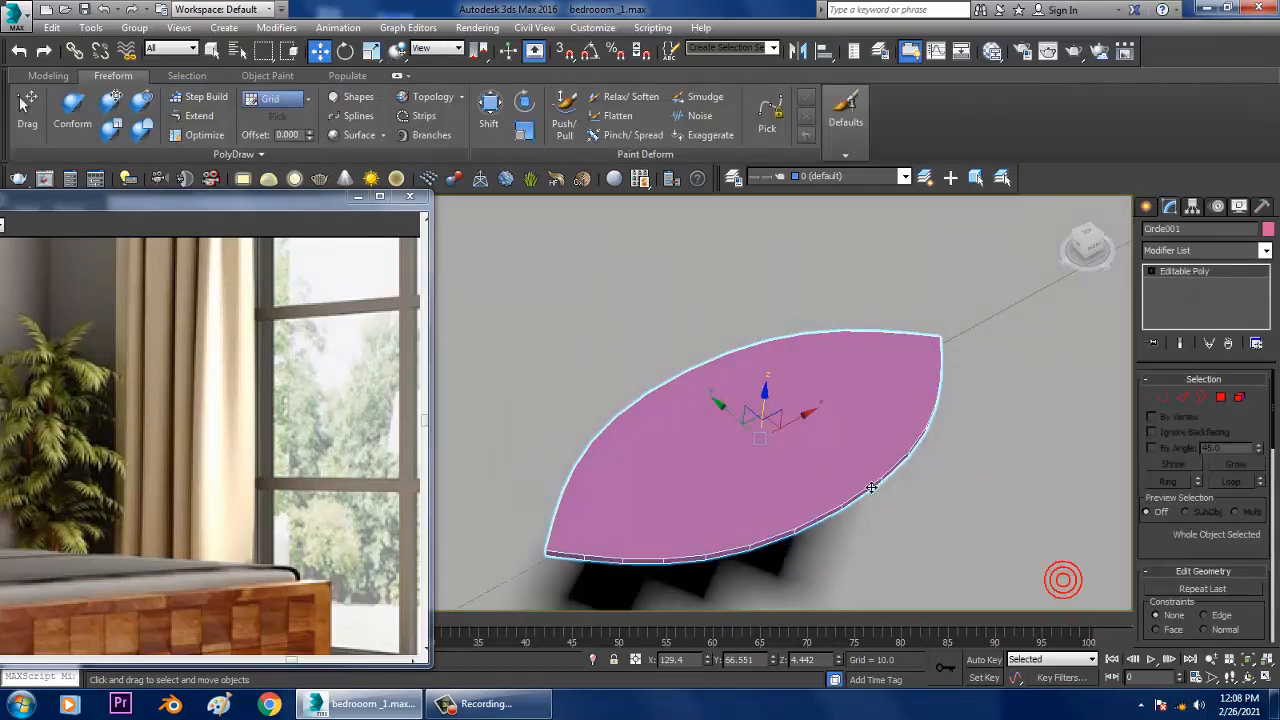
{"action": "key", "text": "F3"}
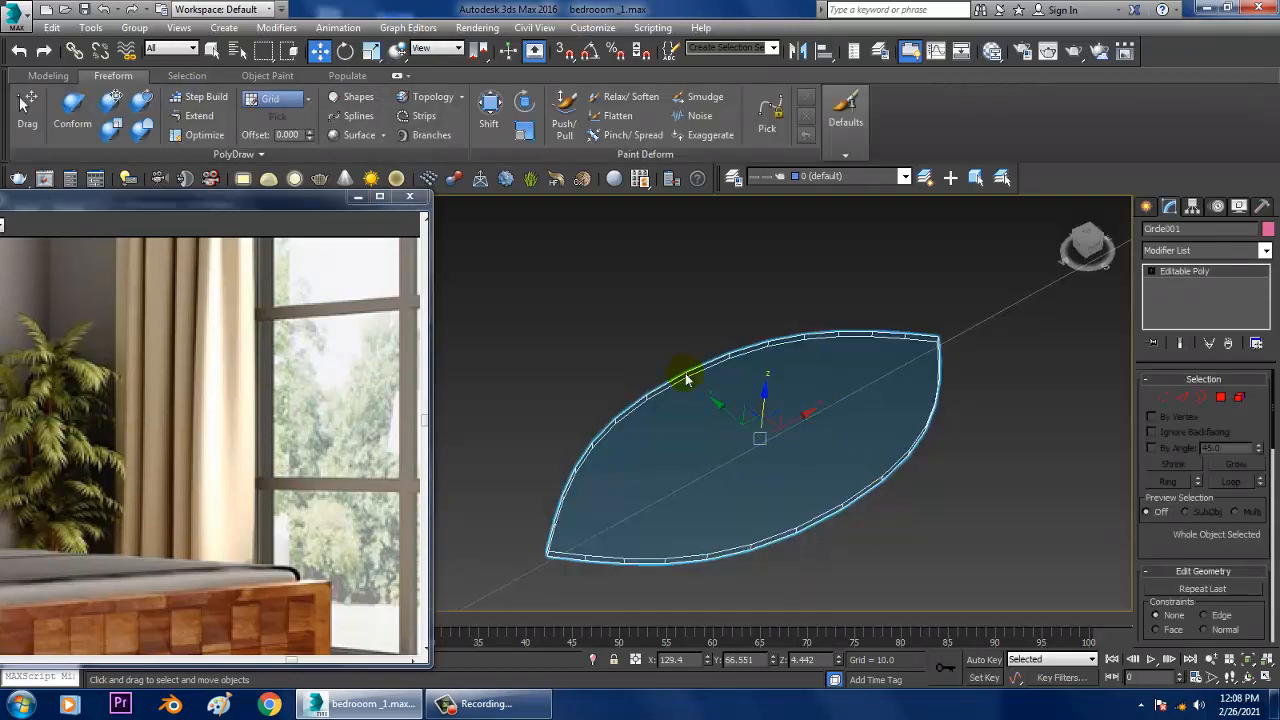
Step: Try to cut an edge across the leaf's width from one long side to the other
{"action": "right_click", "coordinate": [722, 350]}
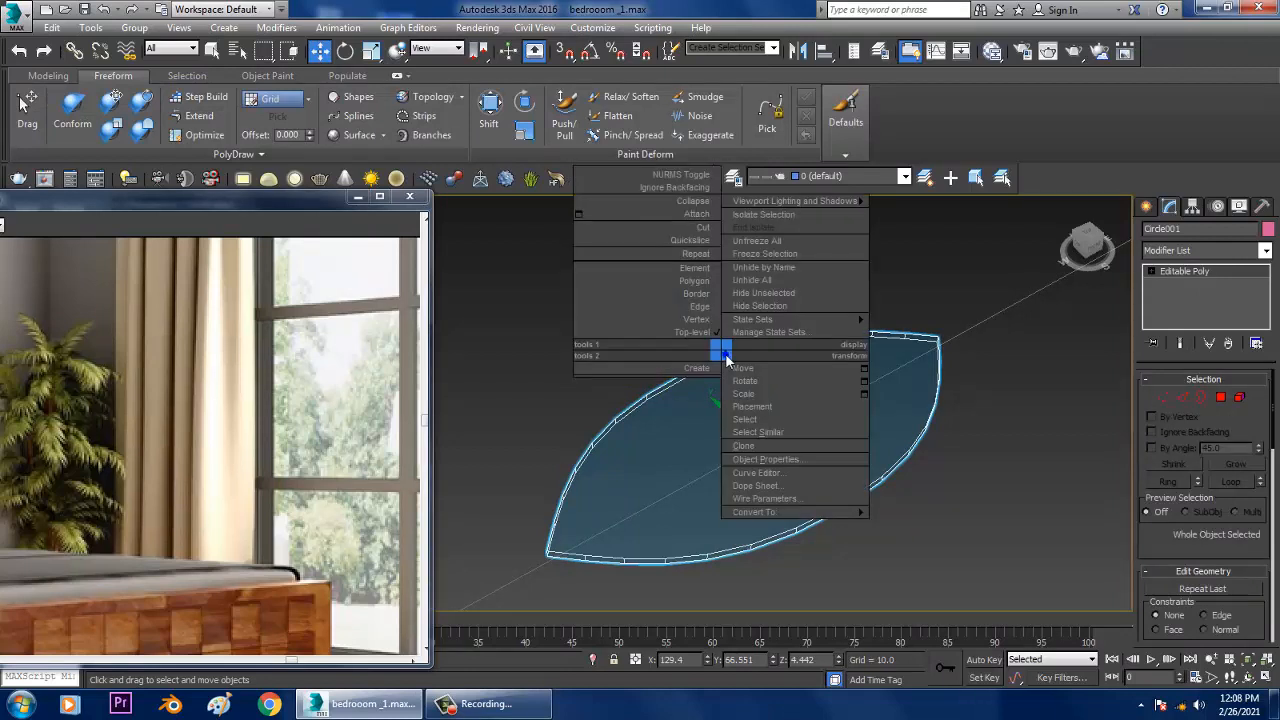
{"action": "left_click", "coordinate": [694, 229]}
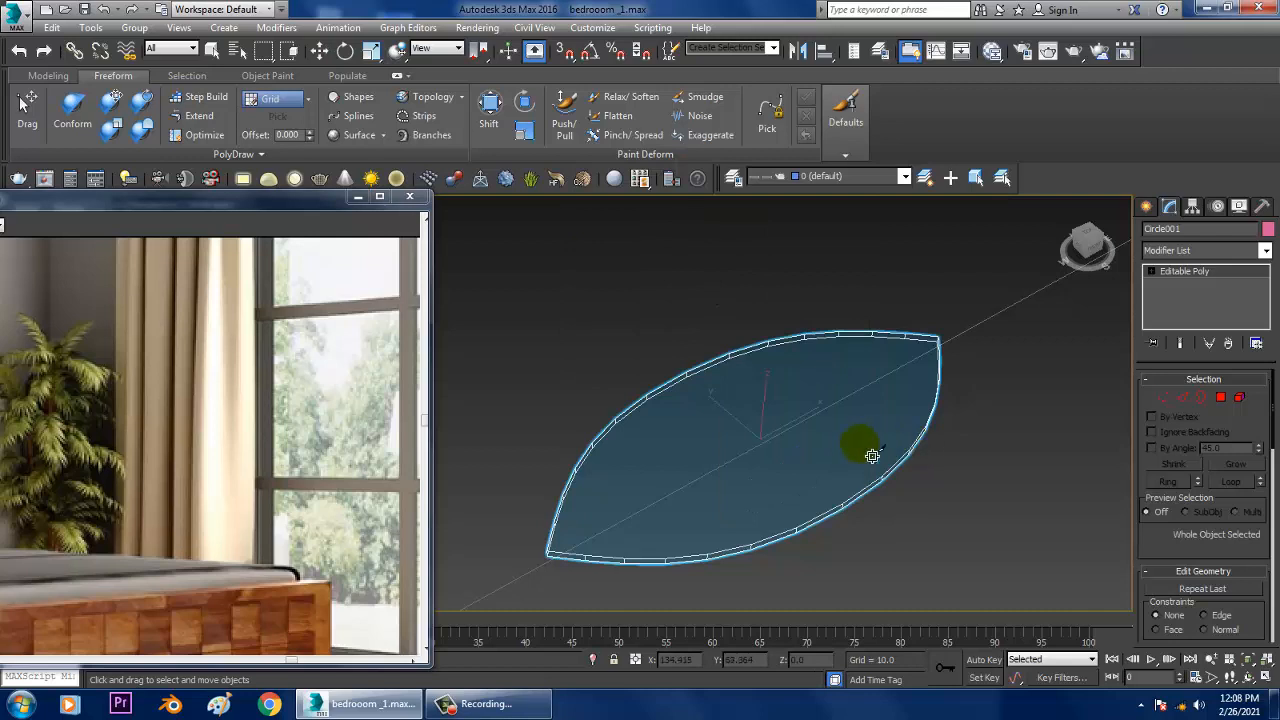
{"action": "middle_click_drag", "start_coordinate": [871, 452], "coordinate": [723, 417], "text": "alt"}
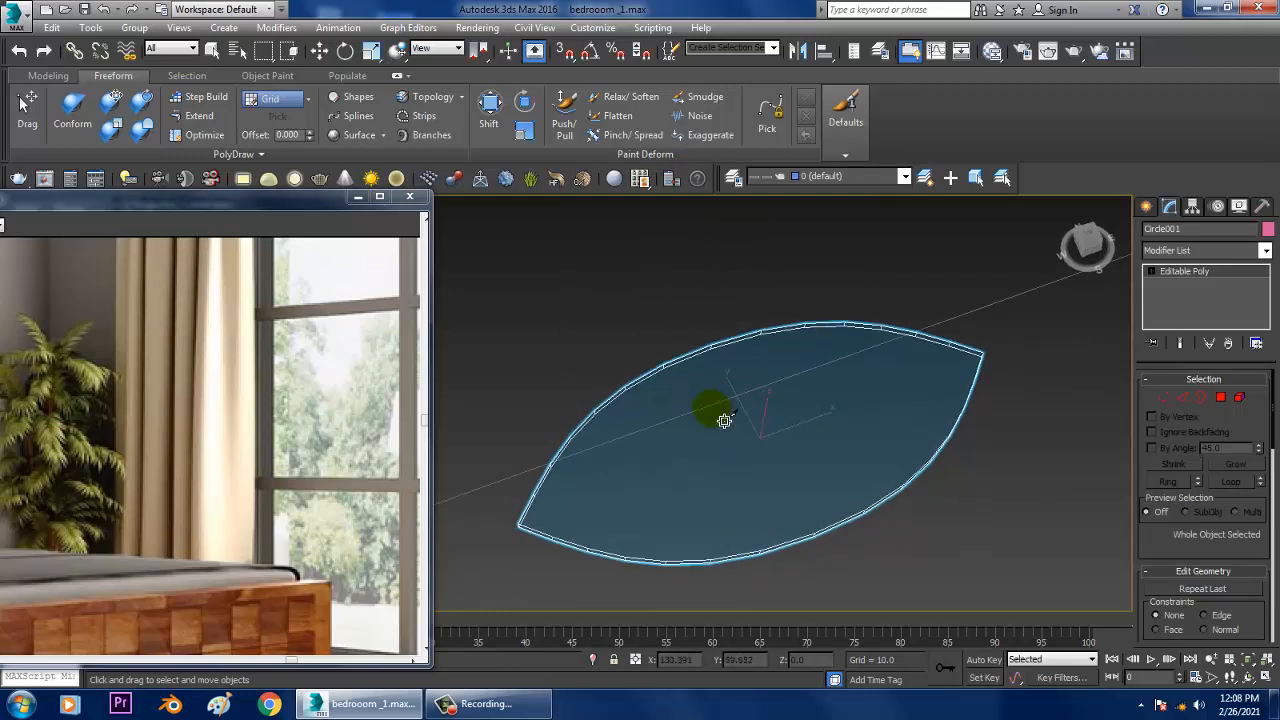
{"action": "left_click", "coordinate": [713, 348]}
{"action": "middle_click_drag", "start_coordinate": [858, 507], "coordinate": [810, 448], "text": "alt"}
{"action": "left_click", "coordinate": [818, 530]}
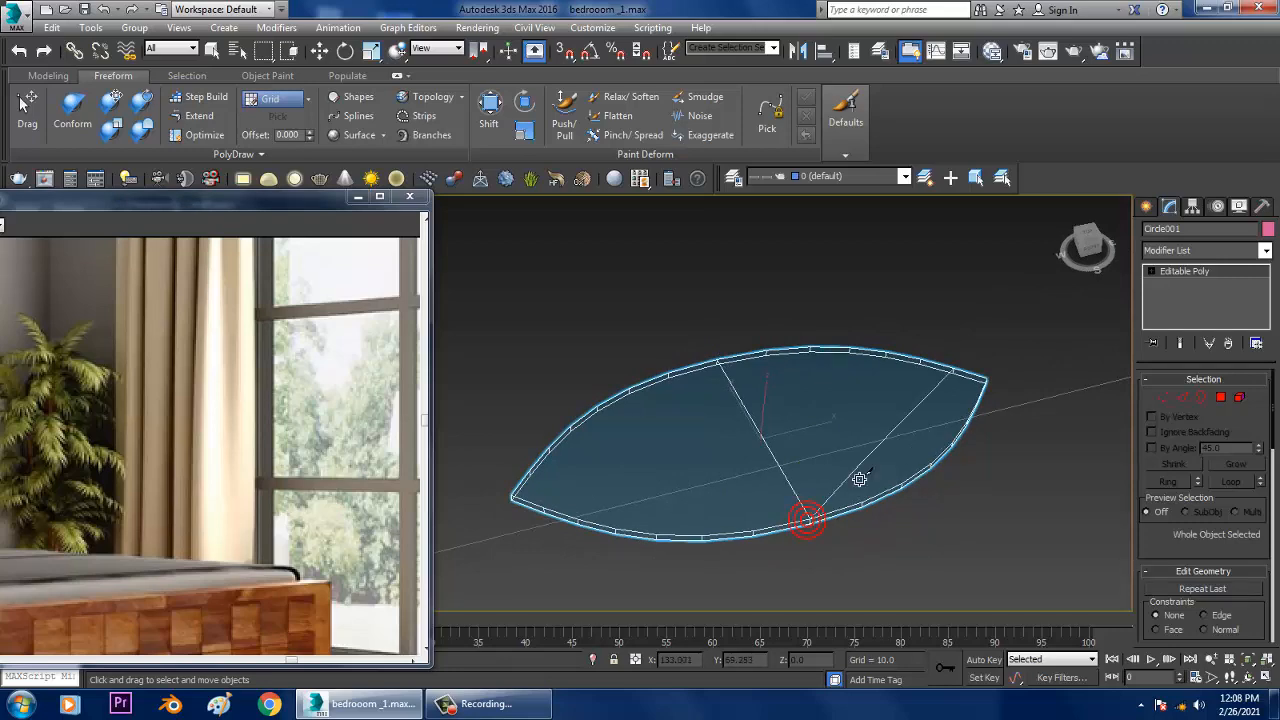
{"action": "middle_click_drag", "start_coordinate": [808, 523], "coordinate": [800, 417], "text": "alt"}
{"action": "key", "text": "w"}
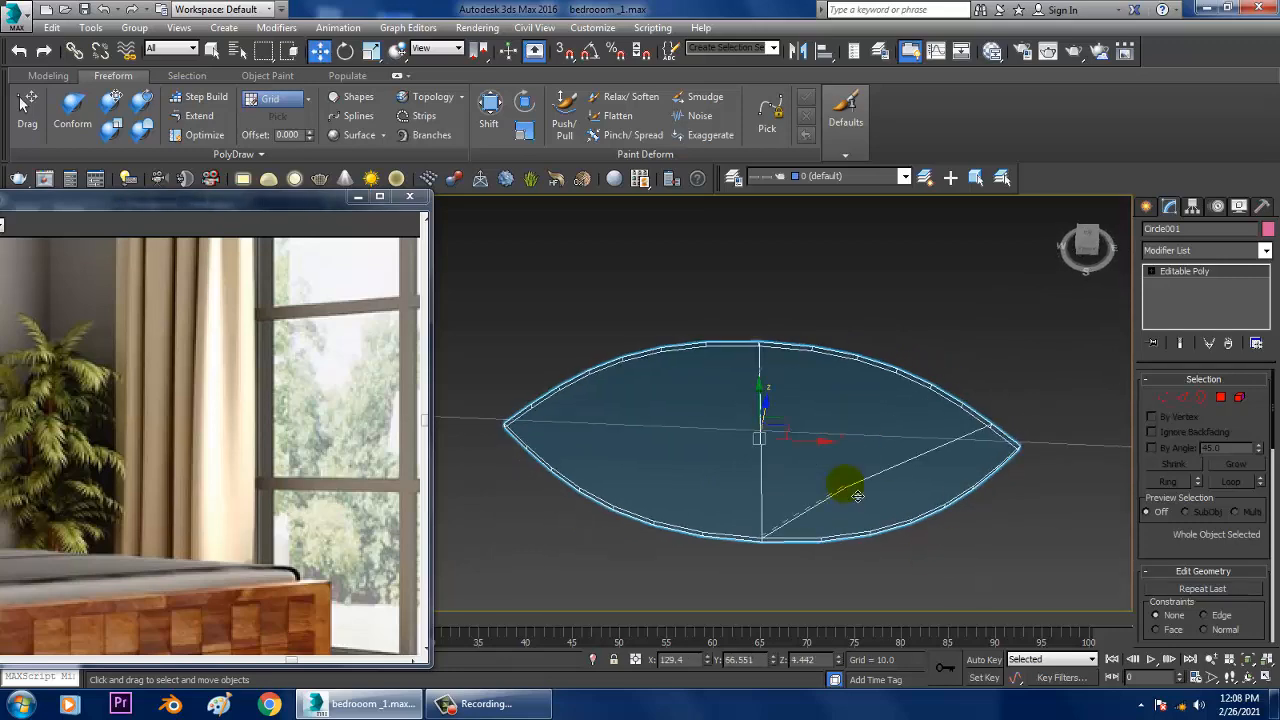
{"action": "mouse_move", "coordinate": [845, 485]}
{"action": "middle_mouse_down", "text": "alt"}
{"action": "mouse_move", "coordinate": [914, 420]}
{"action": "mouse_move", "coordinate": [851, 490]}
{"action": "middle_mouse_up", "text": "alt"}
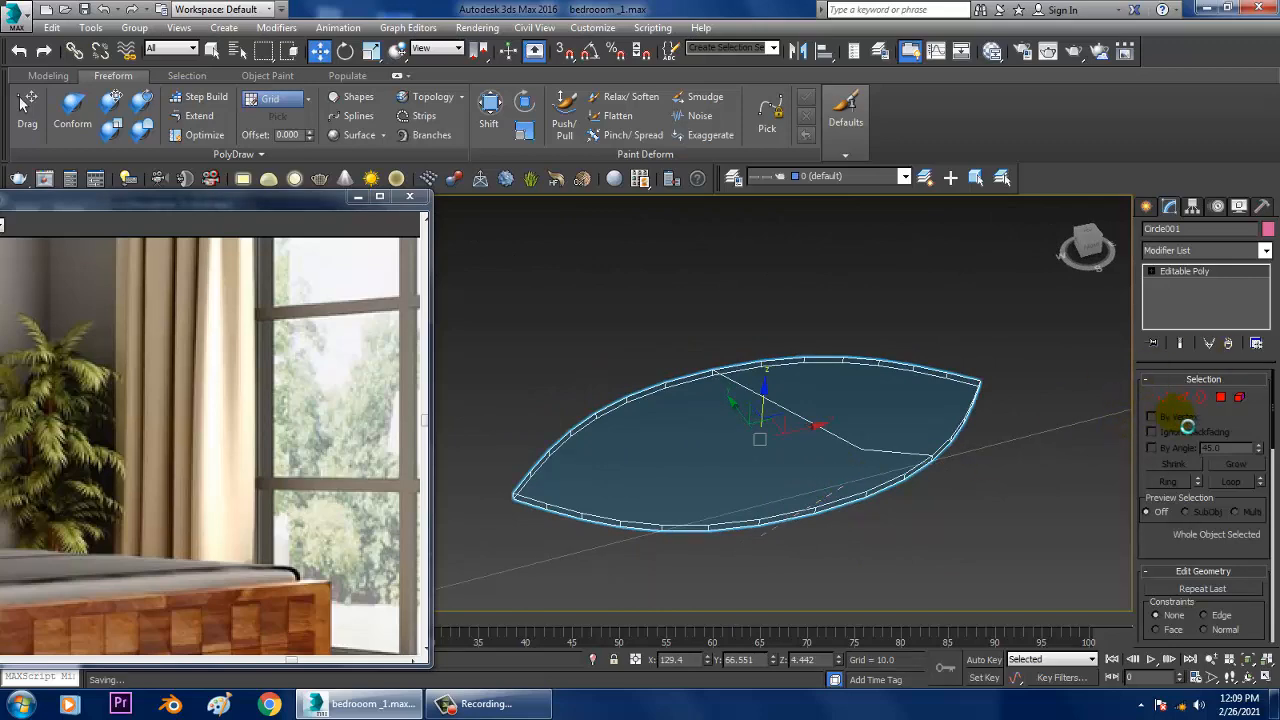
Step: At edge level, cut a crosswise edge between the leaf's two long sides near its middle
{"action": "left_click", "coordinate": [1182, 397]}
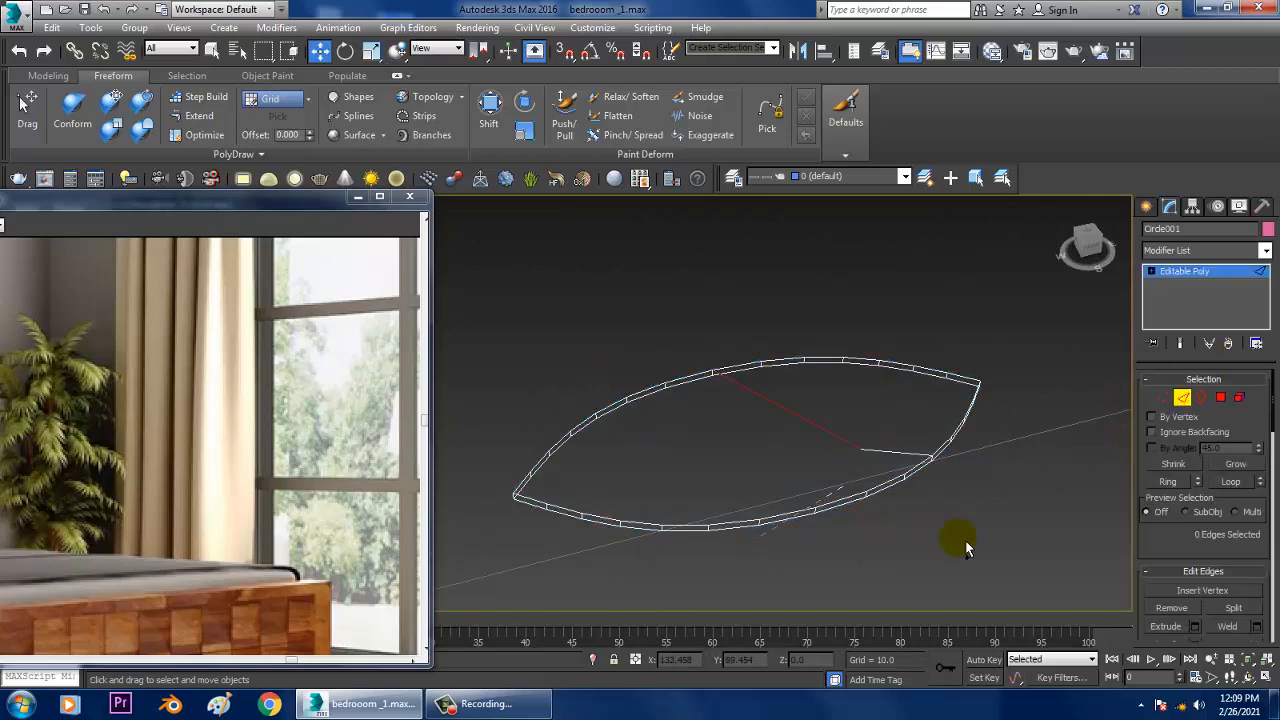
{"action": "scroll", "coordinate": [903, 486], "scroll_direction": "down", "scroll_amount": 5}
{"action": "scroll", "coordinate": [1063, 543], "scroll_direction": "up", "scroll_amount": 3}
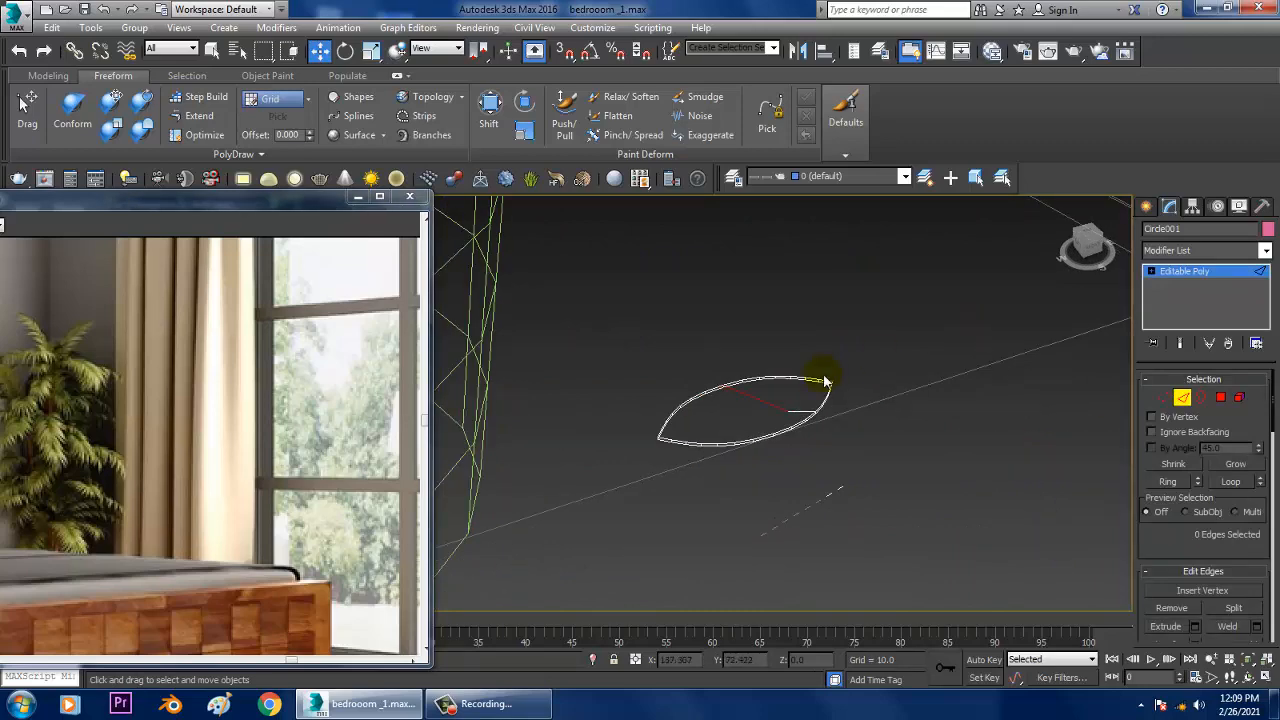
{"action": "right_click", "coordinate": [773, 370]}
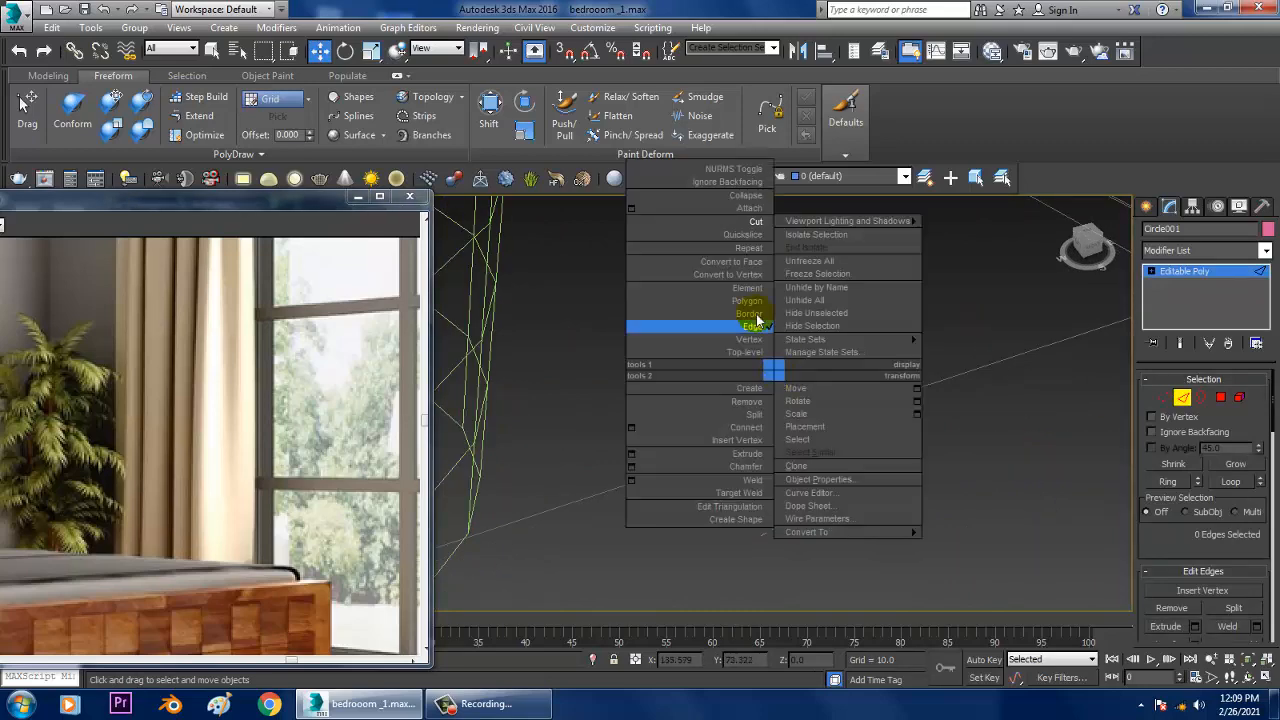
{"action": "left_click", "coordinate": [758, 230]}
{"action": "scroll", "coordinate": [760, 395], "scroll_direction": "up", "scroll_amount": 4}
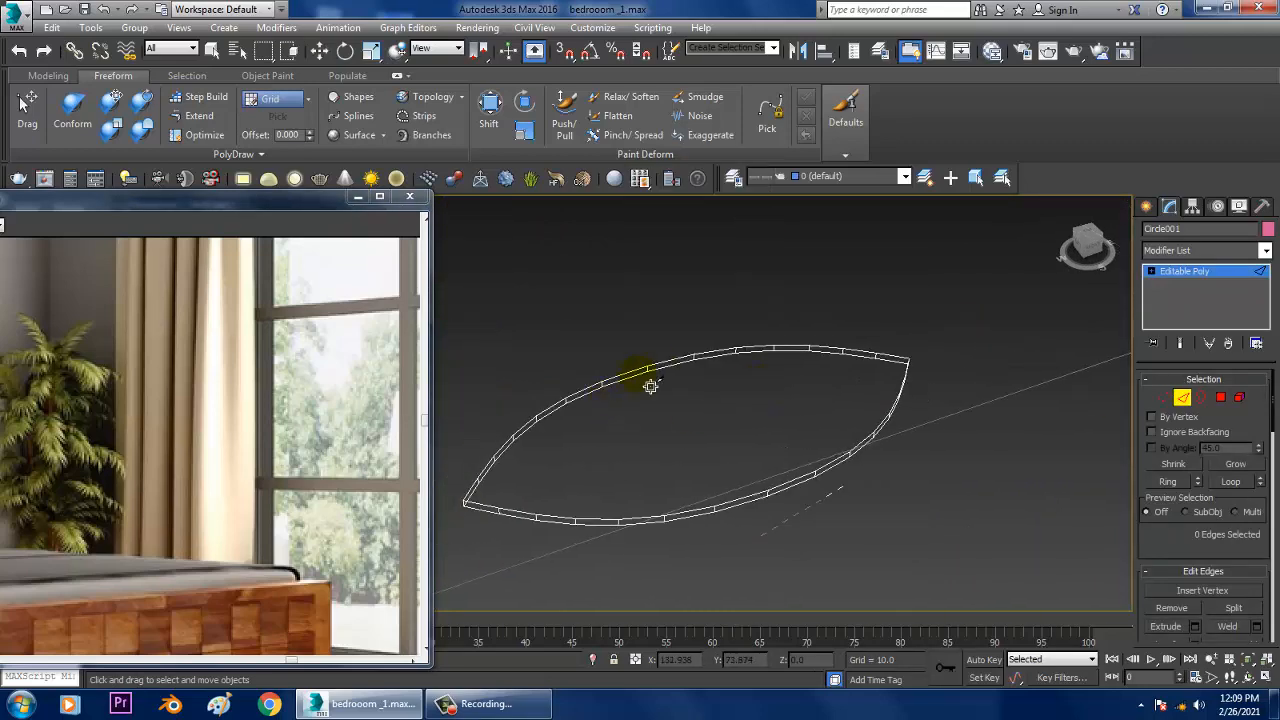
{"action": "right_click", "coordinate": [716, 507]}
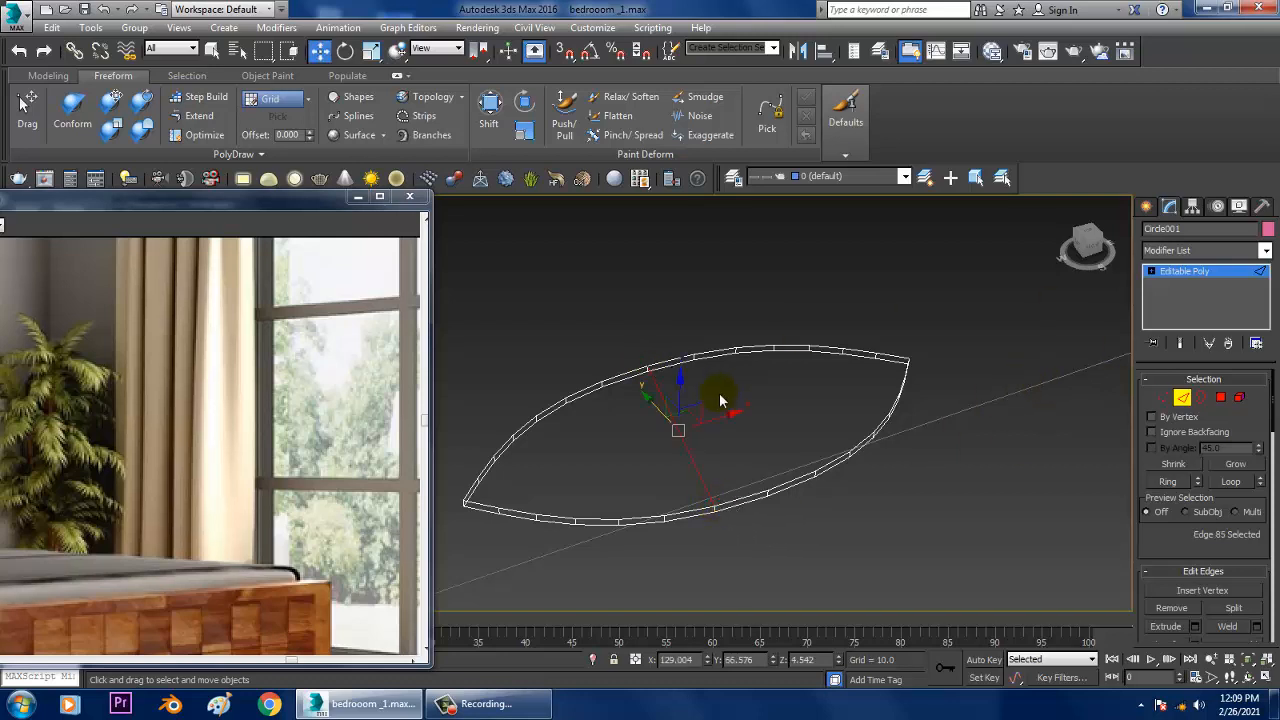
Step: Cut a second edge across the leaf, roughly parallel to the first, between the next pair of rim vertices
{"action": "right_click", "coordinate": [703, 366]}
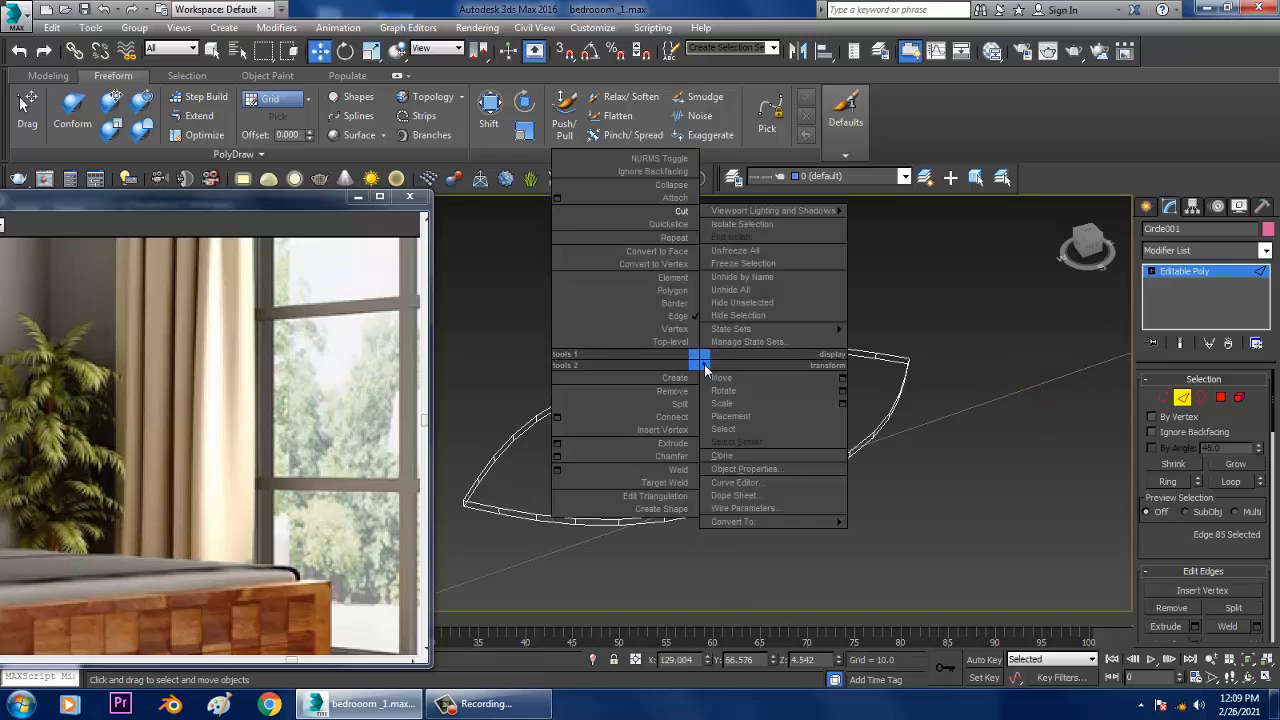
{"action": "left_click", "coordinate": [677, 209]}
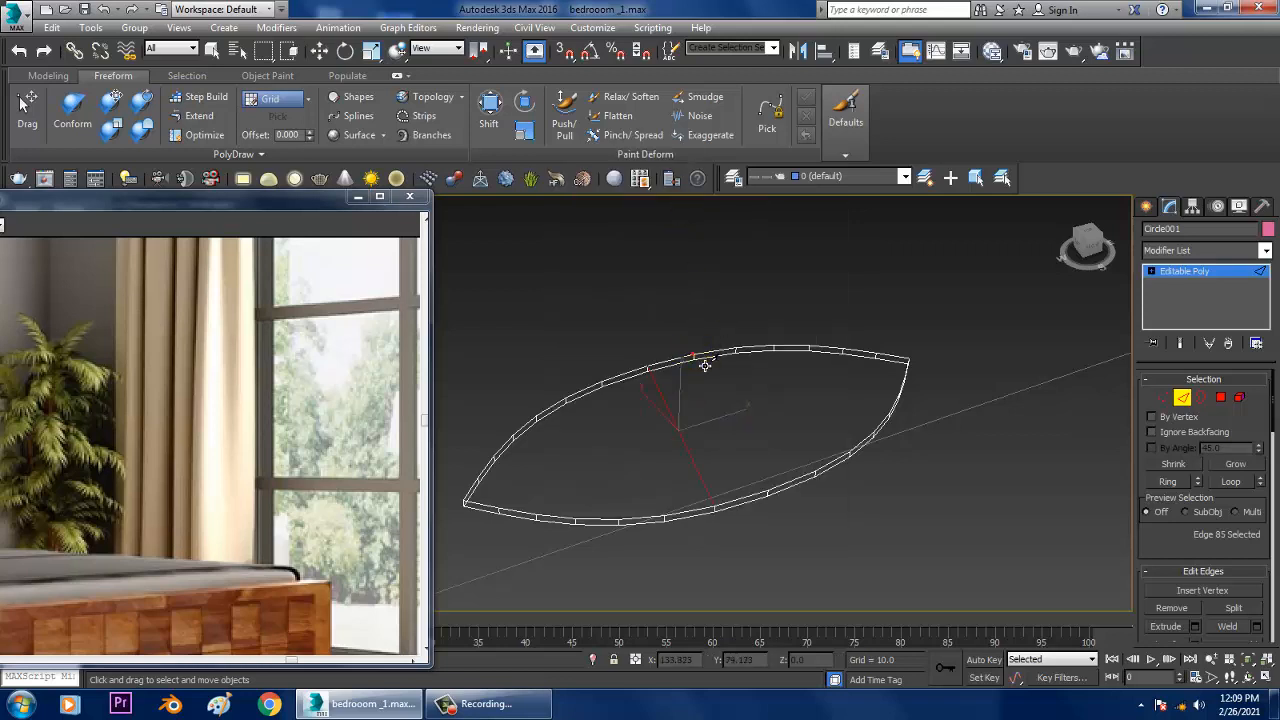
{"action": "left_click", "coordinate": [765, 472]}
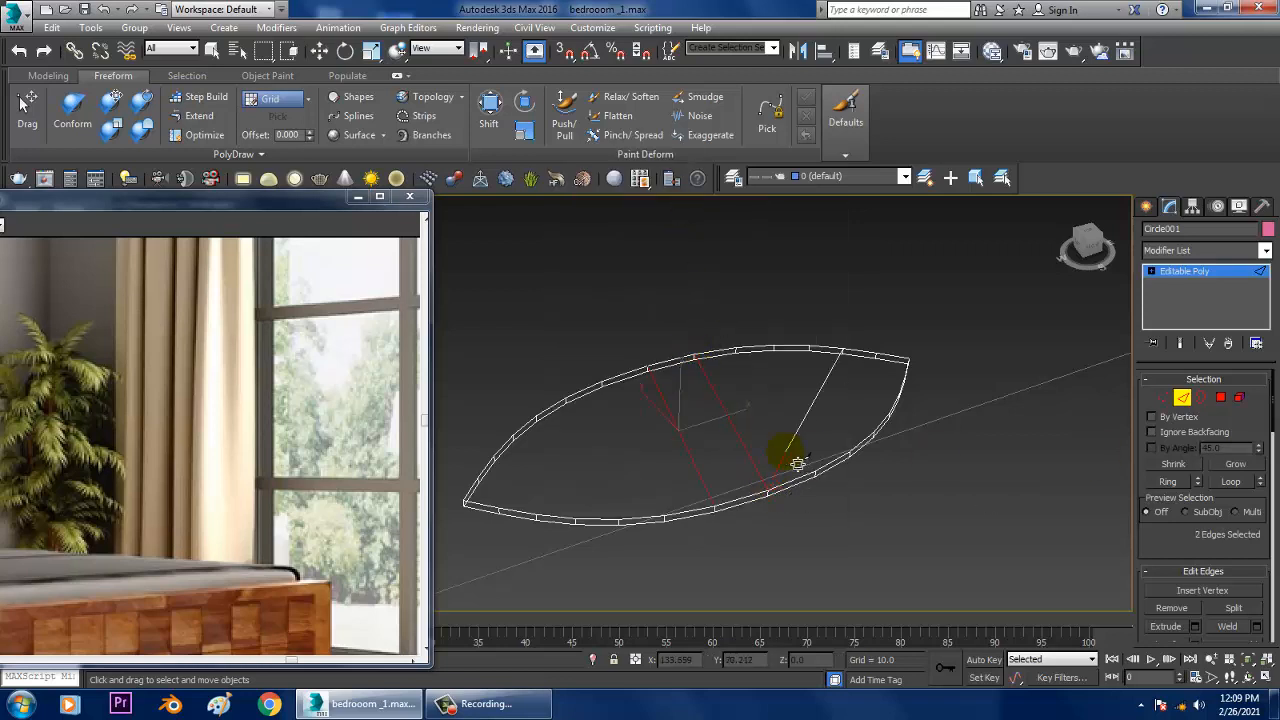
{"action": "right_click", "coordinate": [797, 463]}
{"action": "middle_click_drag", "start_coordinate": [903, 463], "coordinate": [875, 462], "text": "alt"}
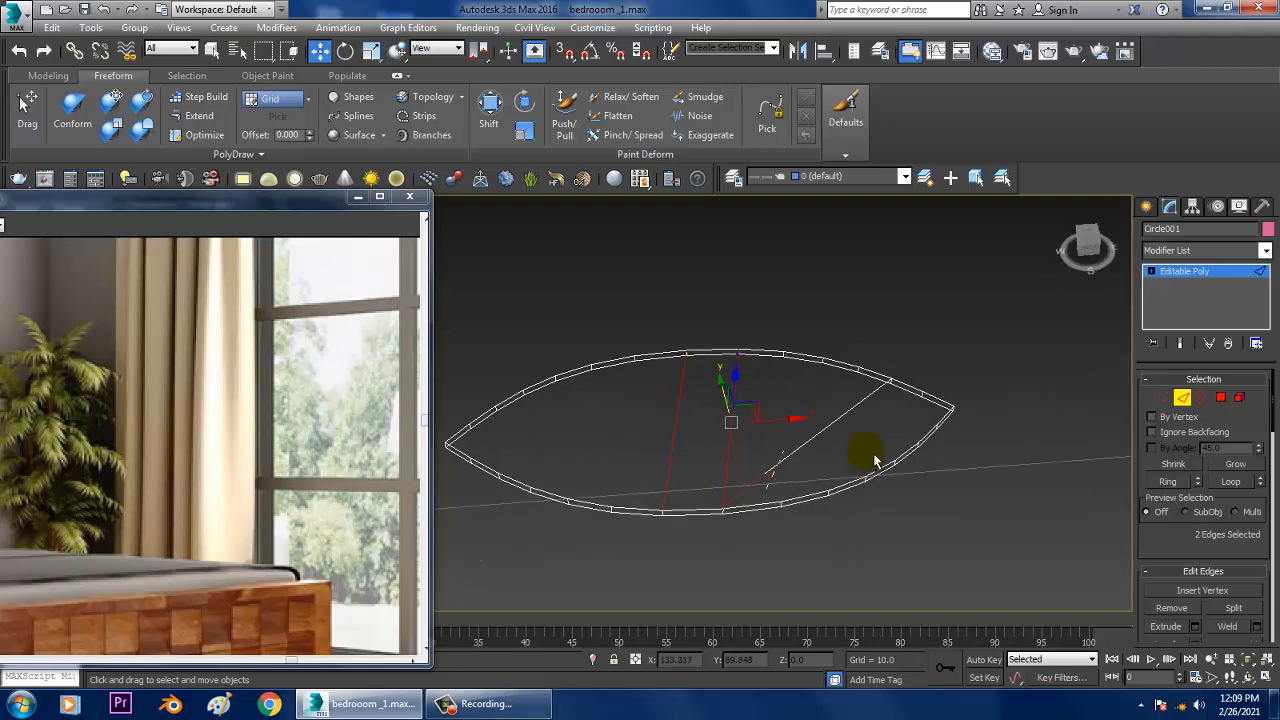
Step: Cut a third crosswise edge on the leaf beside the second one and check where it meets the rim
{"action": "right_click", "coordinate": [783, 389]}
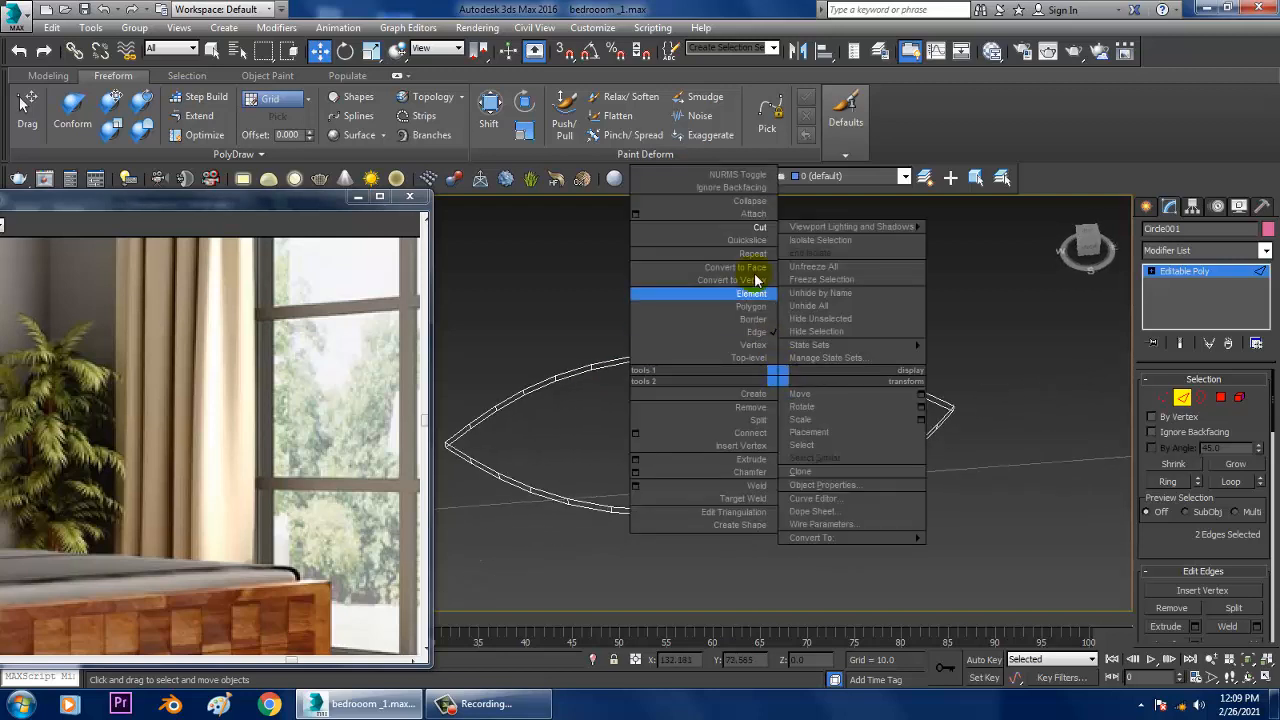
{"action": "left_click", "coordinate": [762, 226]}
{"action": "left_click", "coordinate": [785, 360]}
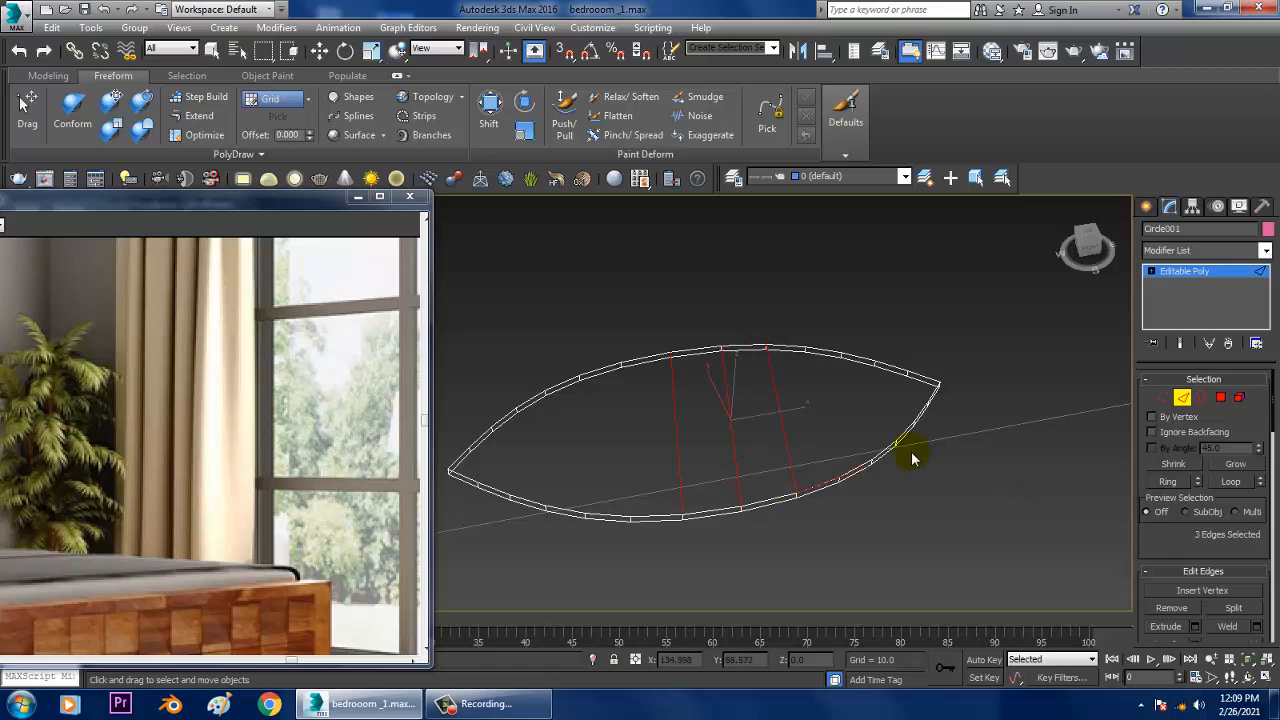
{"action": "middle_click_drag", "start_coordinate": [911, 457], "coordinate": [888, 468], "text": "alt"}
{"action": "key", "text": "w"}
{"action": "scroll", "coordinate": [920, 486], "scroll_direction": "up", "scroll_amount": 5}
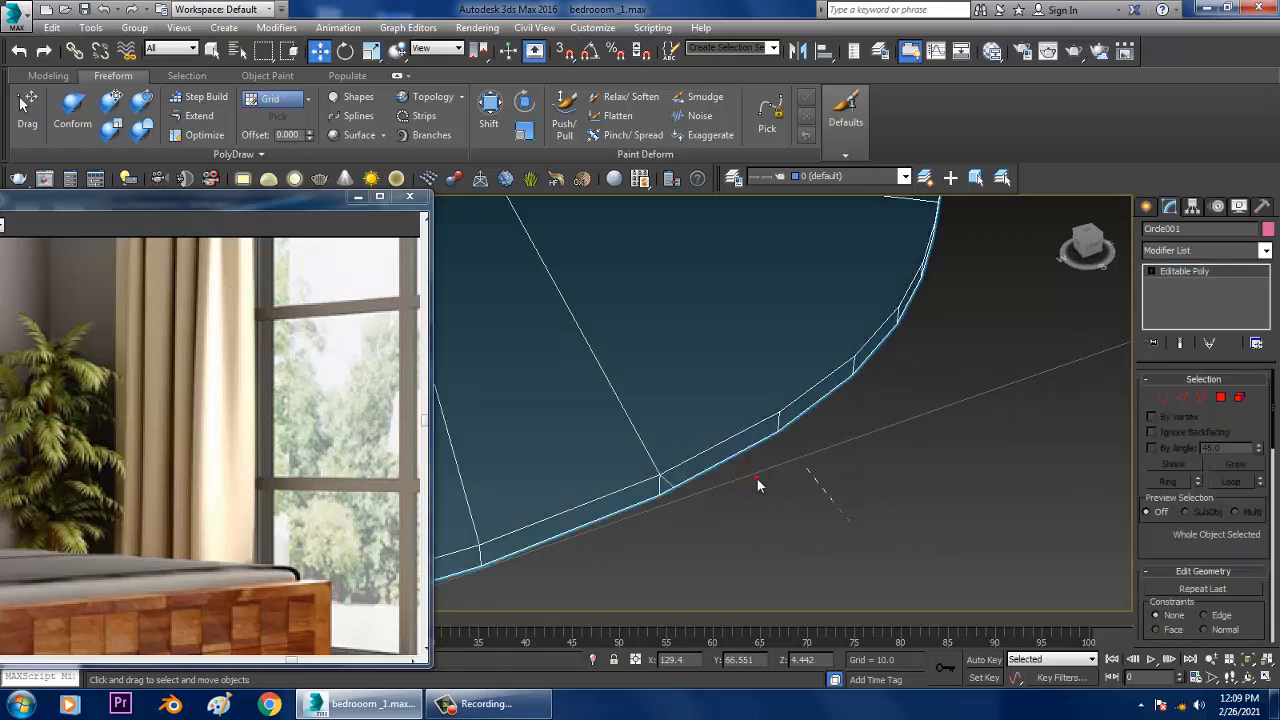
Step: At edge level, pick the short diagonal edge where the third crosswise cut meets the leaf's rim
{"action": "left_click", "coordinate": [672, 486]}
{"action": "left_click", "coordinate": [671, 487]}
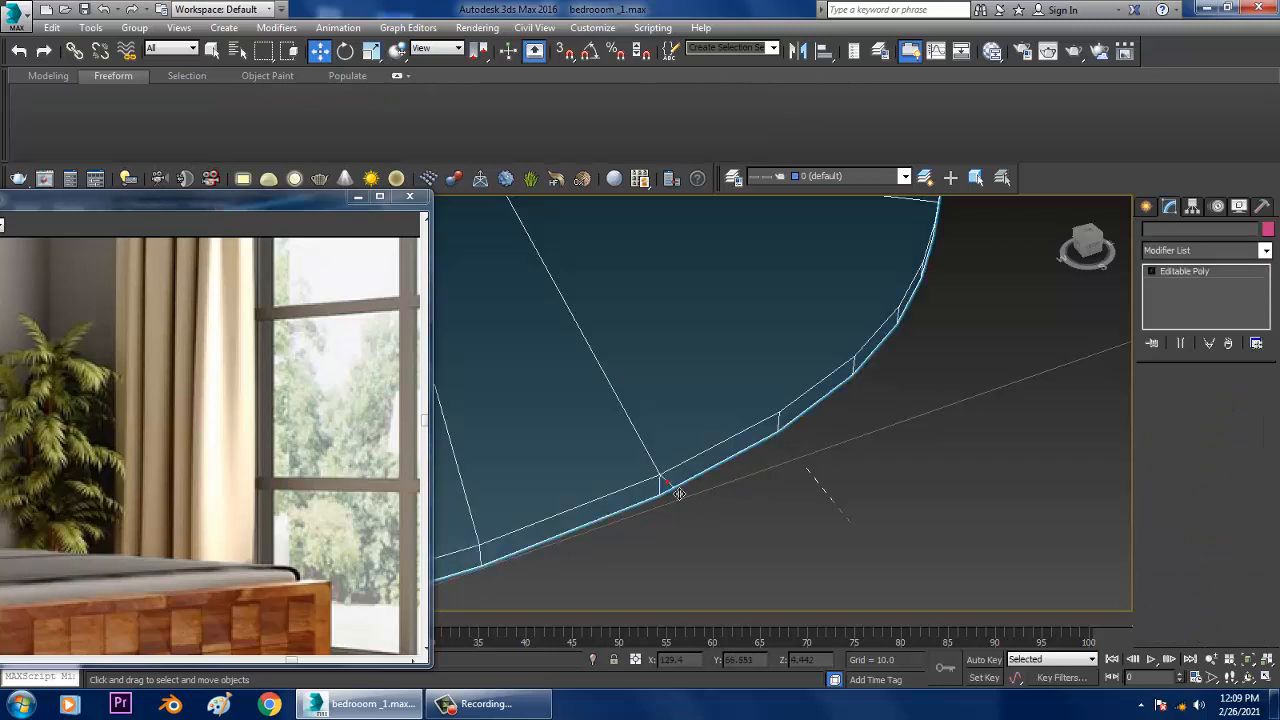
{"action": "left_click", "coordinate": [668, 486]}
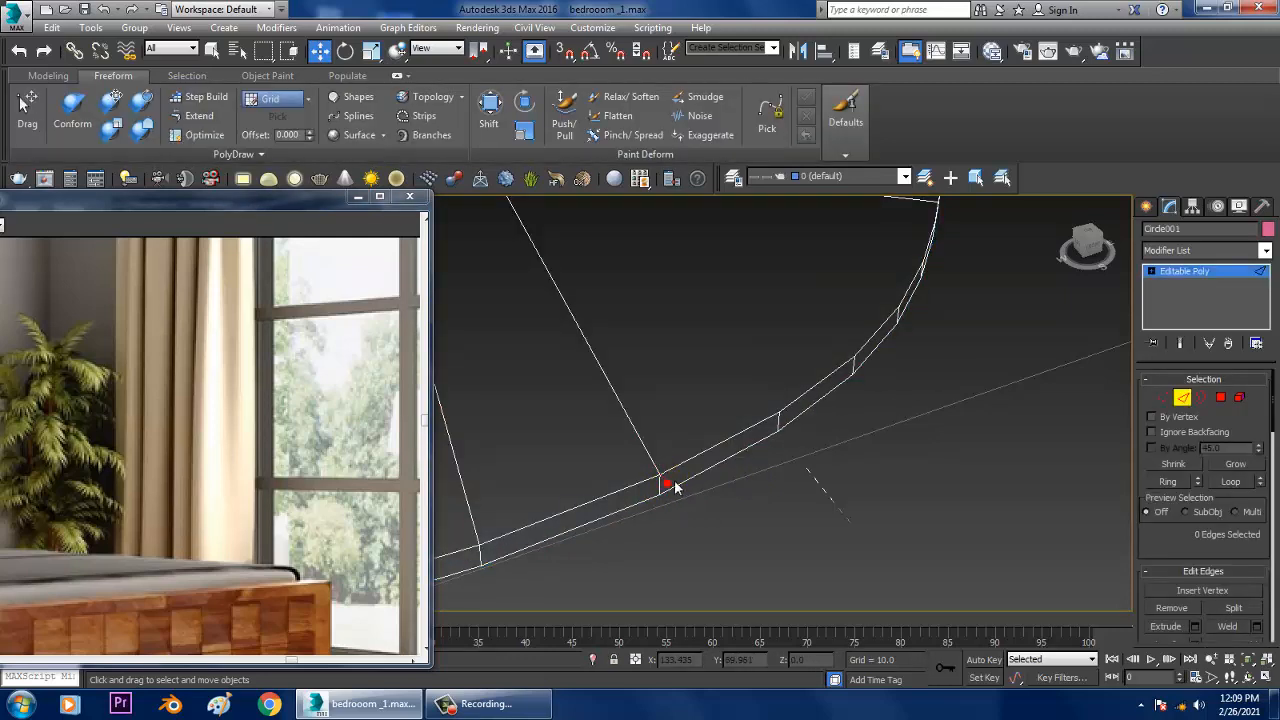
Step: Start the Cut tool for a fourth crosswise edge on the leaf, between the third cut and the pointed tip
{"action": "middle_click_drag", "start_coordinate": [676, 490], "coordinate": [726, 440], "text": "alt"}
{"action": "scroll", "coordinate": [717, 443], "scroll_direction": "down", "scroll_amount": 3}
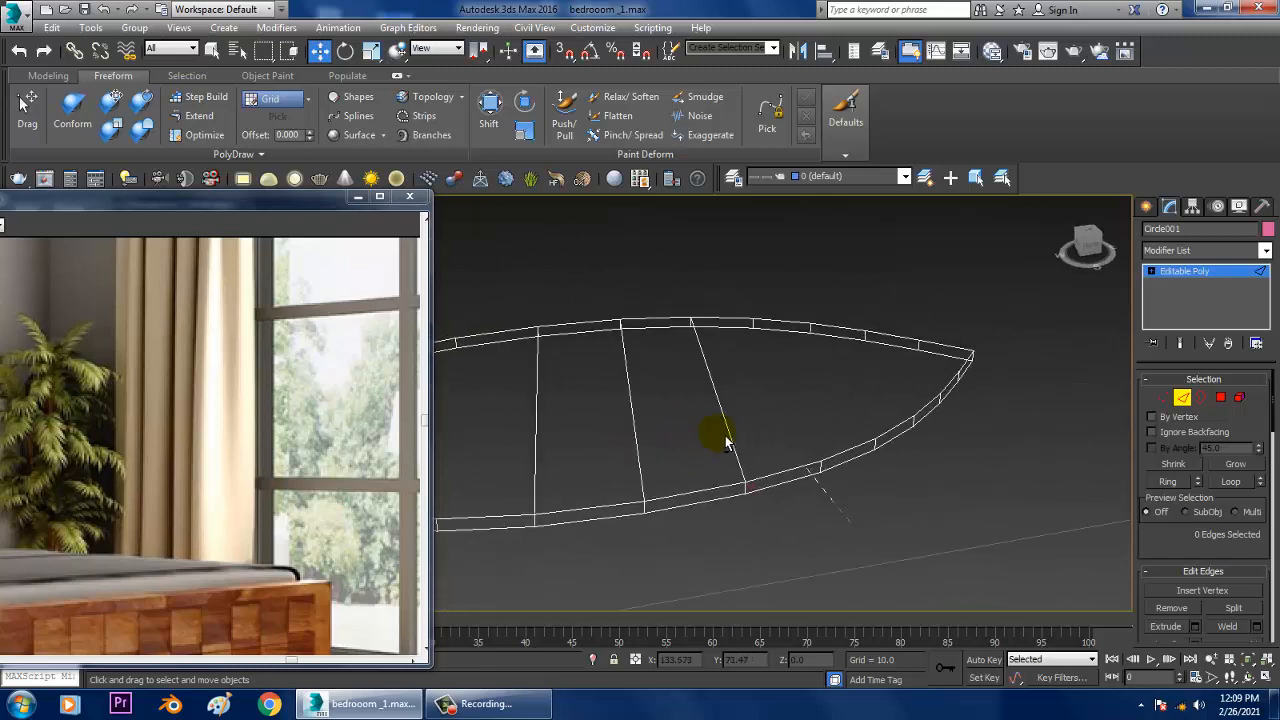
{"action": "middle_click_drag", "start_coordinate": [874, 434], "coordinate": [1040, 362], "text": "alt"}
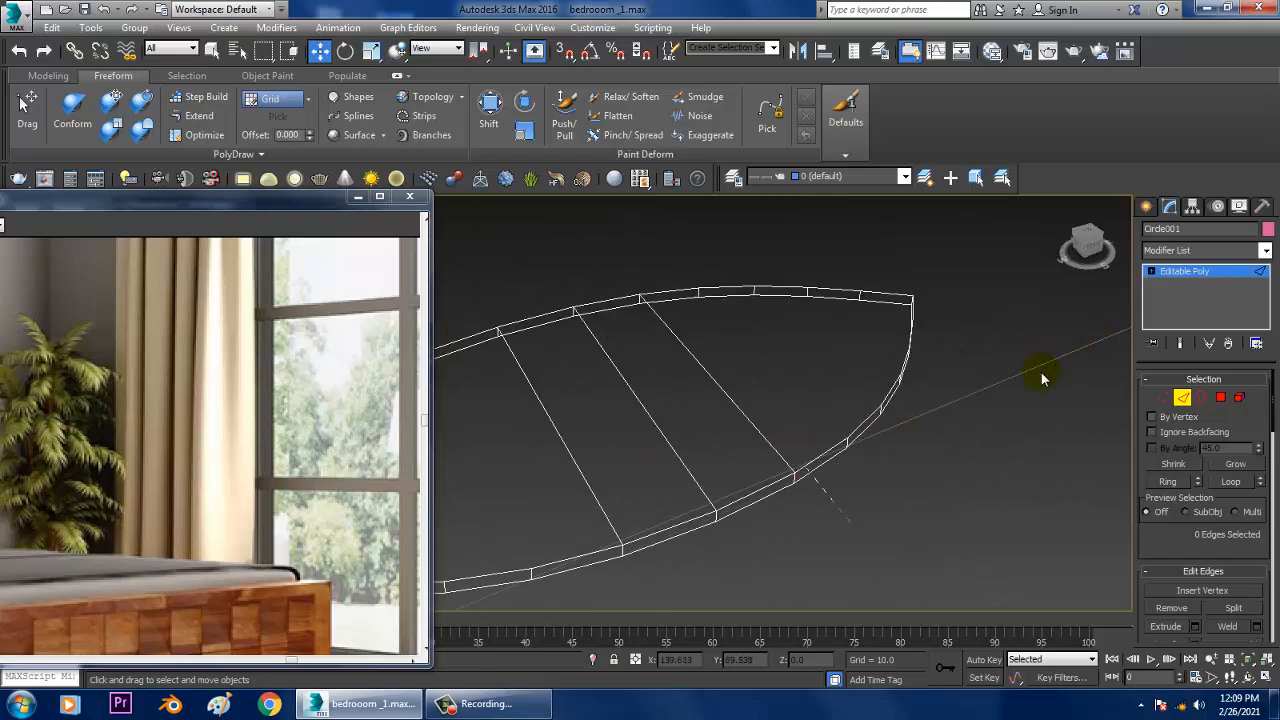
{"action": "right_click", "coordinate": [779, 301]}
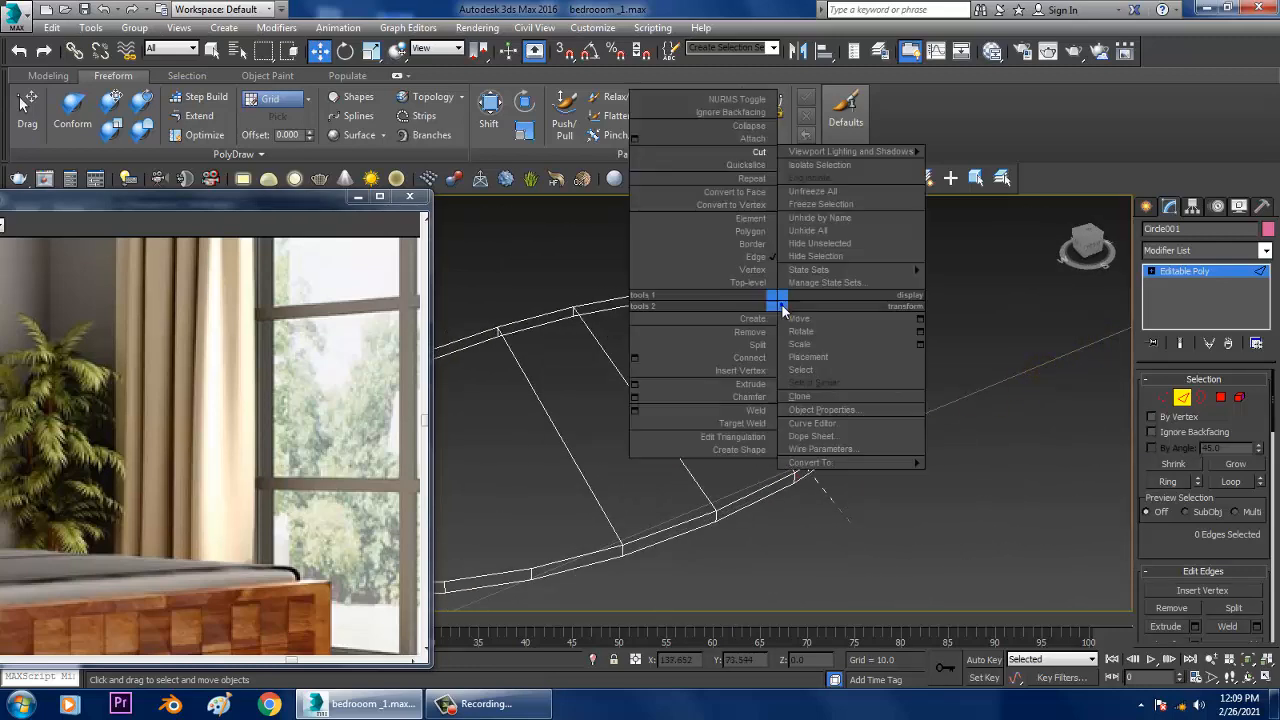
{"action": "left_click", "coordinate": [756, 153]}
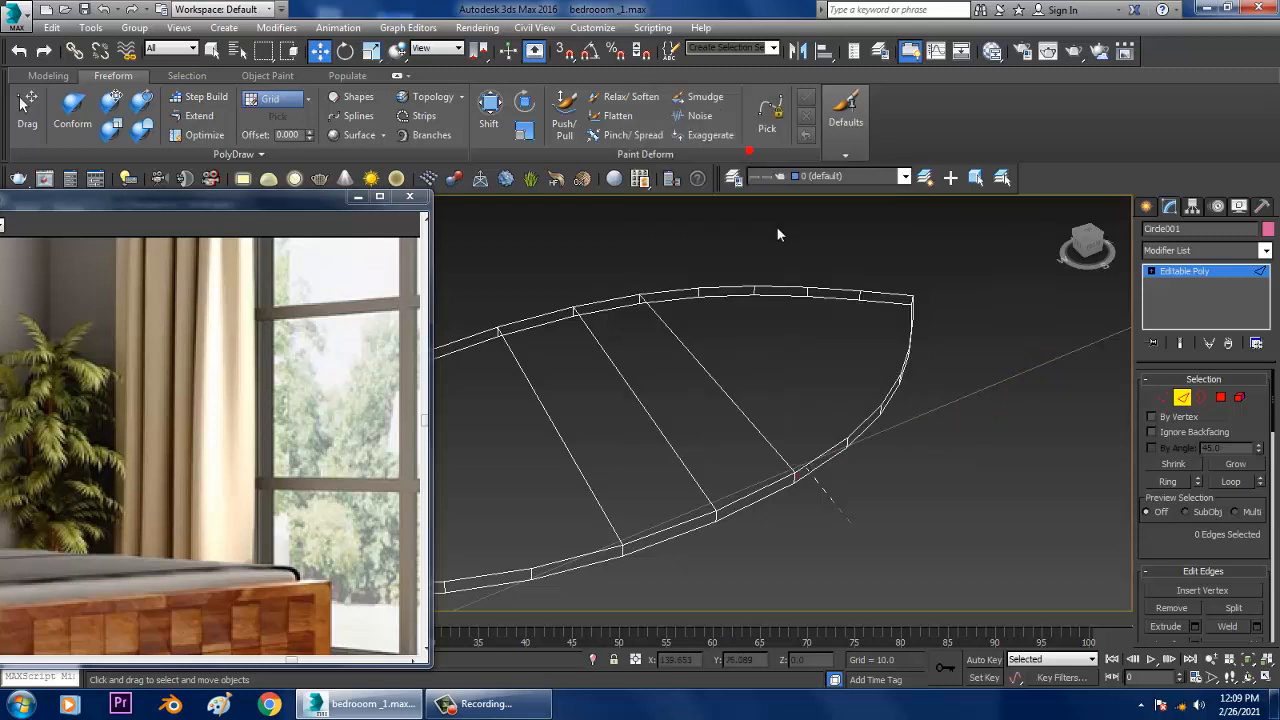
{"action": "right_click", "coordinate": [736, 290]}
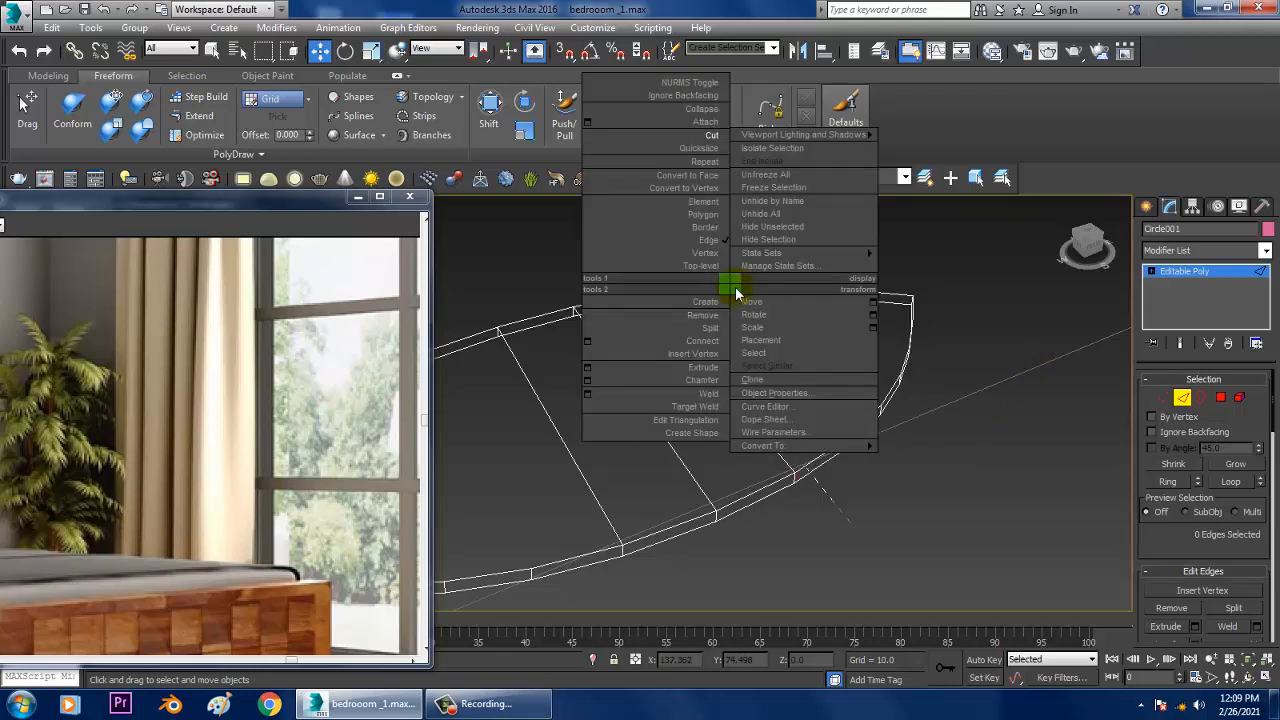
{"action": "left_click", "coordinate": [712, 136]}
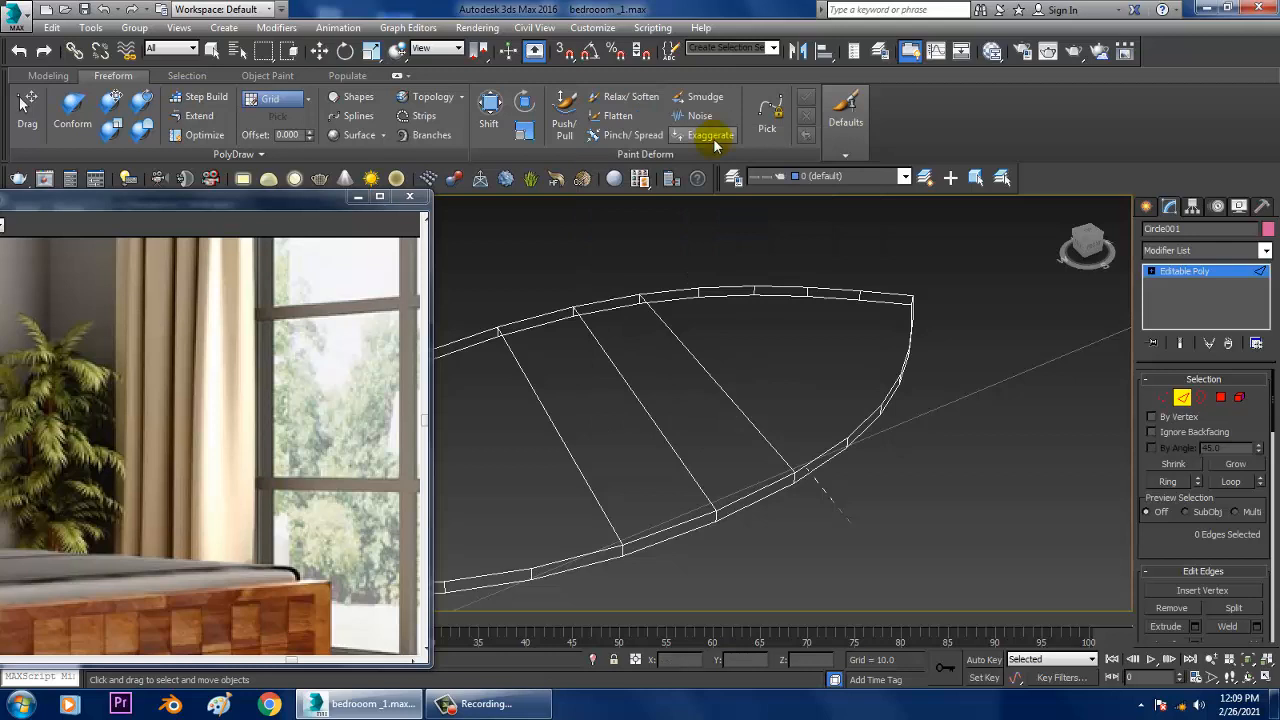
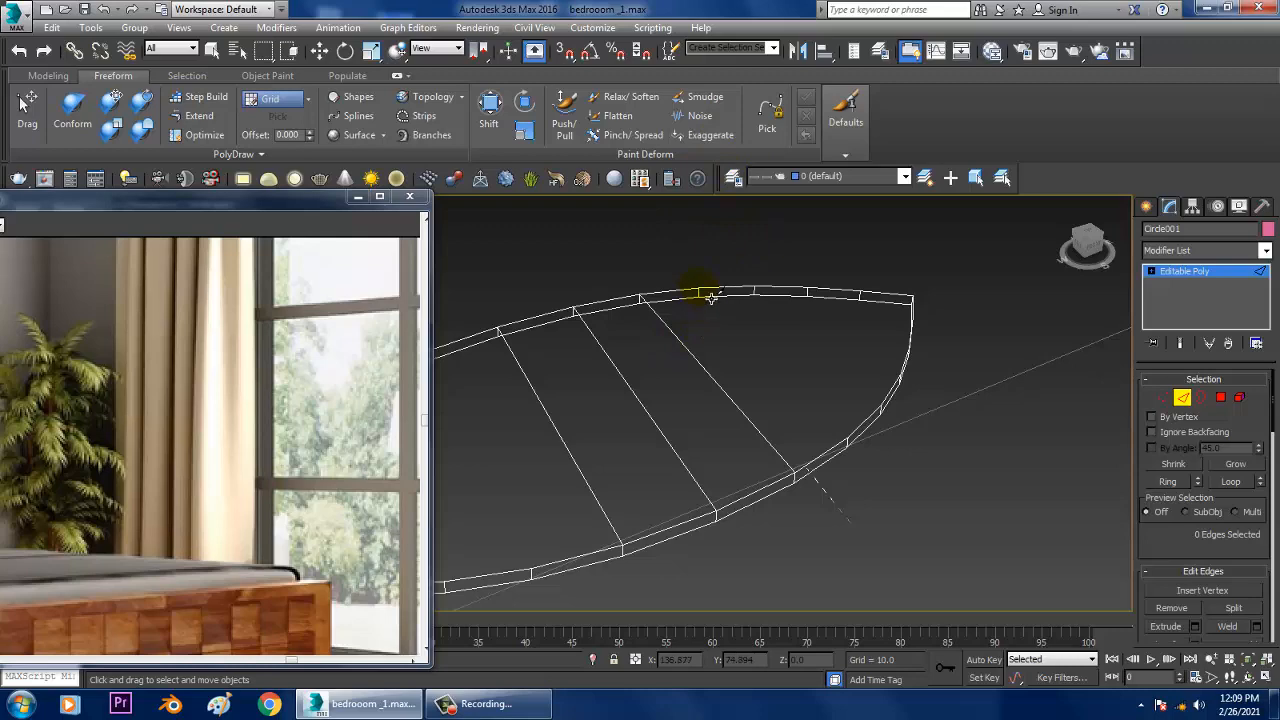
Step: Finish the fourth crosswise cut on the leaf, between the third cut and the pointed tip, and leave the Cut tool
{"action": "key", "text": "w"}
{"action": "scroll", "coordinate": [851, 434], "scroll_direction": "down", "scroll_amount": 5}
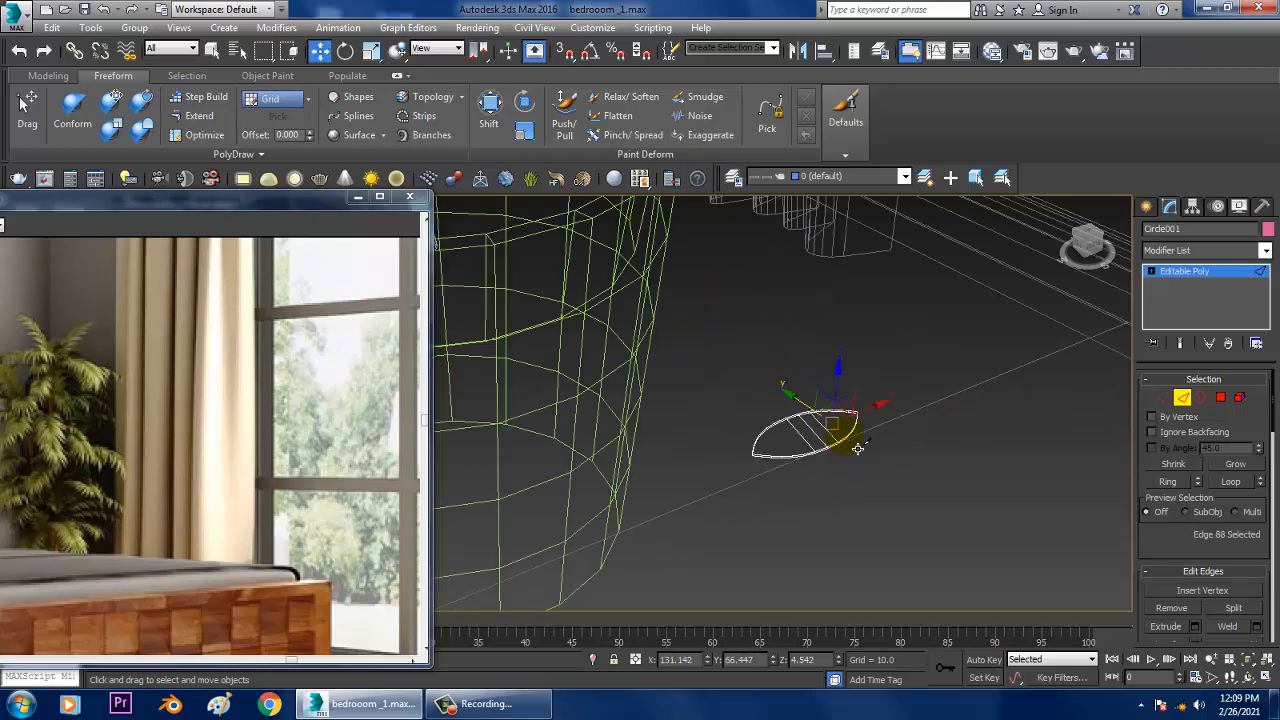
{"action": "scroll", "coordinate": [837, 443], "scroll_direction": "up", "scroll_amount": 3}
{"action": "scroll", "coordinate": [810, 480], "scroll_direction": "up", "scroll_amount": 4}
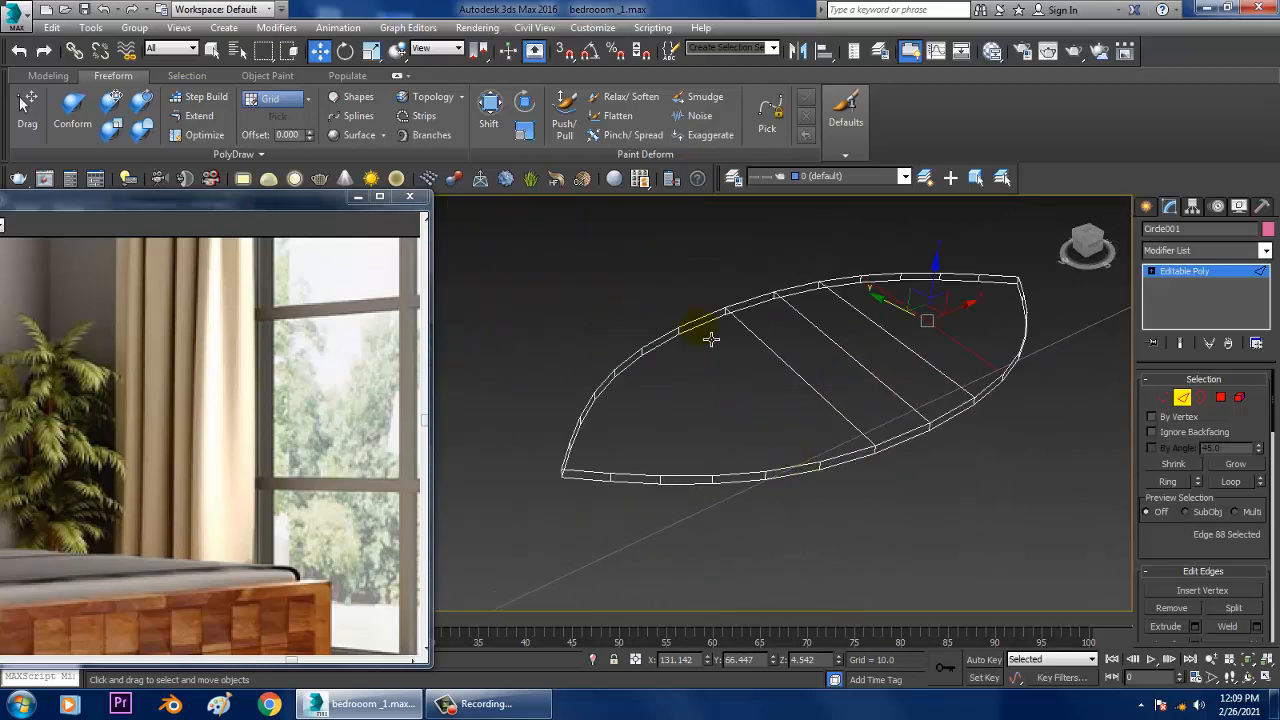
Step: Cut a fifth crosswise edge on the leaf, beside the first cut on the side facing the opposite tip
{"action": "right_click", "coordinate": [700, 318]}
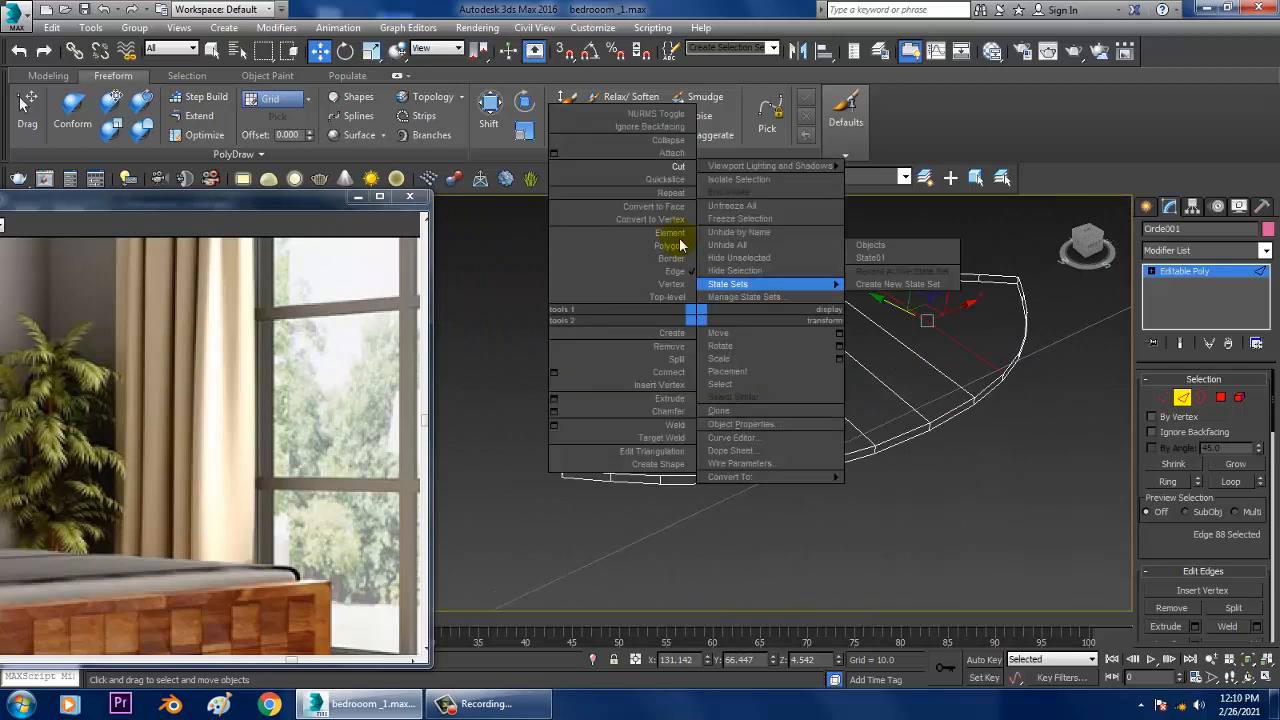
{"action": "left_click", "coordinate": [684, 168]}
{"action": "right_click", "coordinate": [766, 339]}
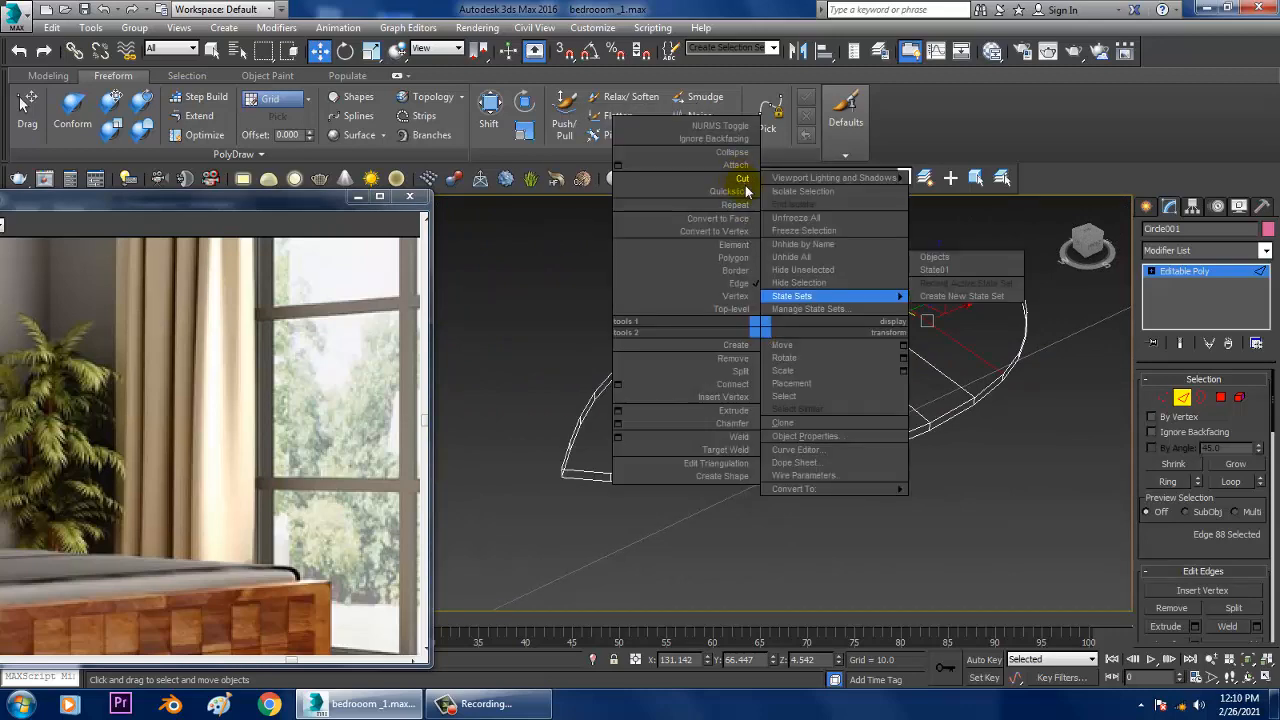
{"action": "left_click", "coordinate": [745, 181]}
{"action": "right_click", "coordinate": [833, 332]}
{"action": "left_click", "coordinate": [805, 177]}
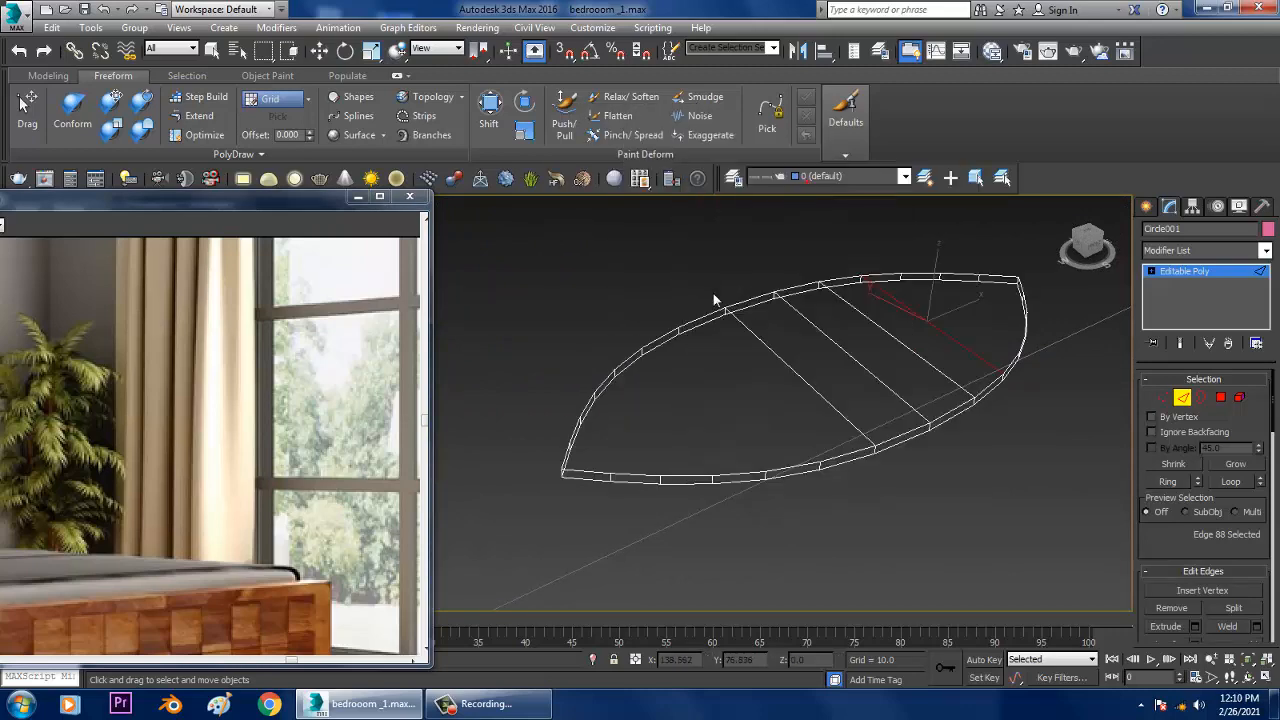
{"action": "right_click", "coordinate": [833, 475]}
{"action": "middle_click_drag", "start_coordinate": [908, 446], "coordinate": [936, 438], "text": "alt"}
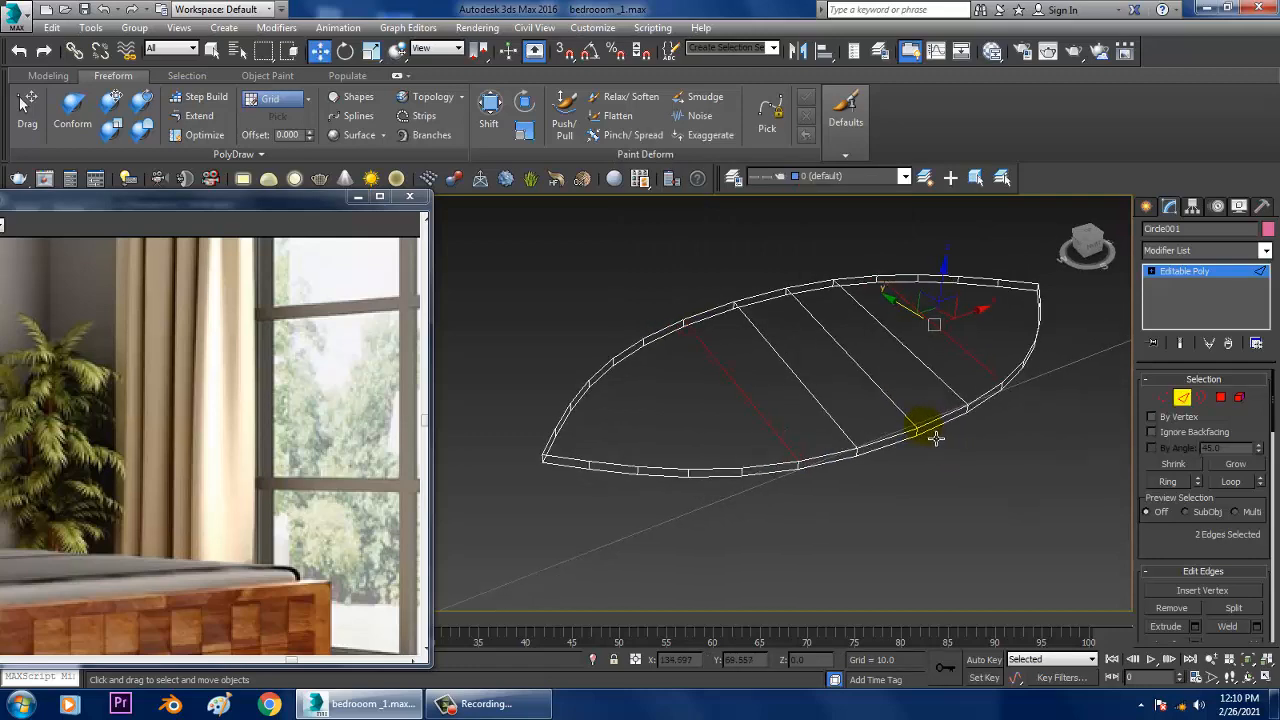
Step: Show the leaf shaded and cut a lengthwise edge from tip to tip across all the crosswise cuts
{"action": "key", "text": "F3"}
{"action": "right_click", "coordinate": [826, 374]}
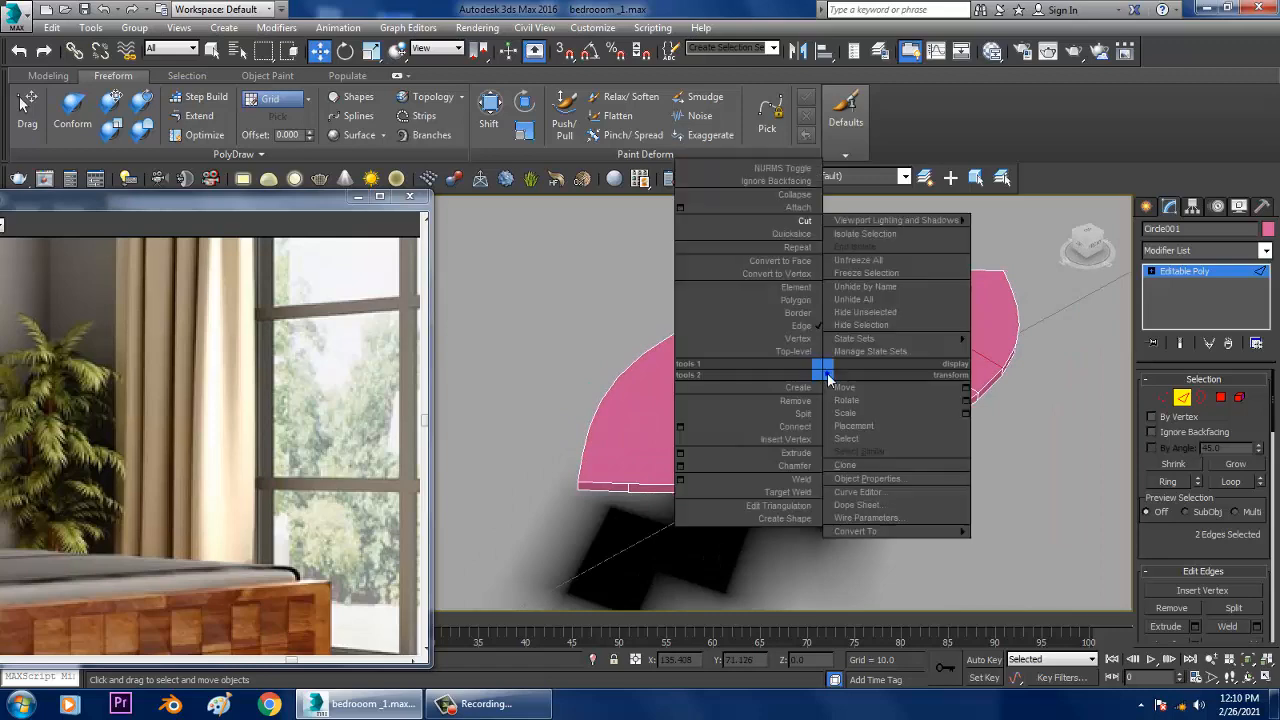
{"action": "left_click", "coordinate": [805, 220]}
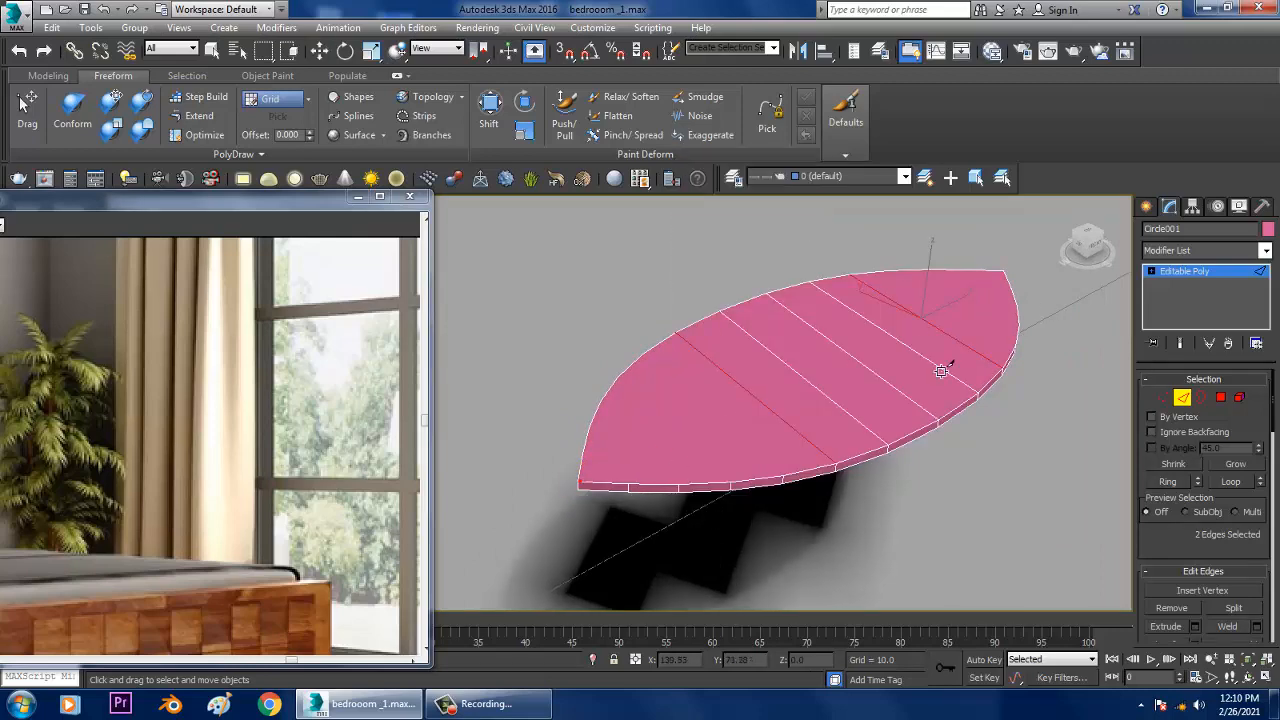
{"action": "left_click", "coordinate": [1002, 272]}
{"action": "right_click", "coordinate": [972, 352]}
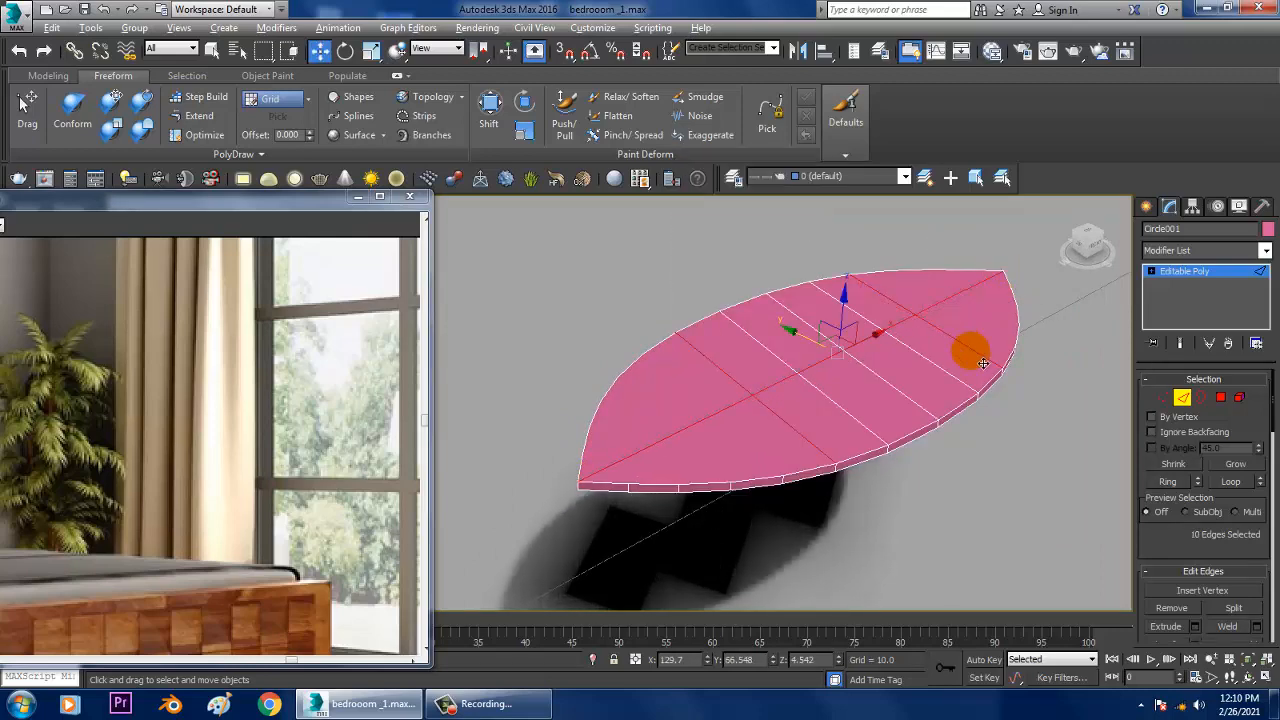
{"action": "mouse_move", "coordinate": [983, 363]}
{"action": "middle_mouse_down", "text": "alt"}
{"action": "mouse_move", "coordinate": [953, 359]}
{"action": "mouse_move", "coordinate": [965, 361]}
{"action": "middle_mouse_up", "text": "alt"}
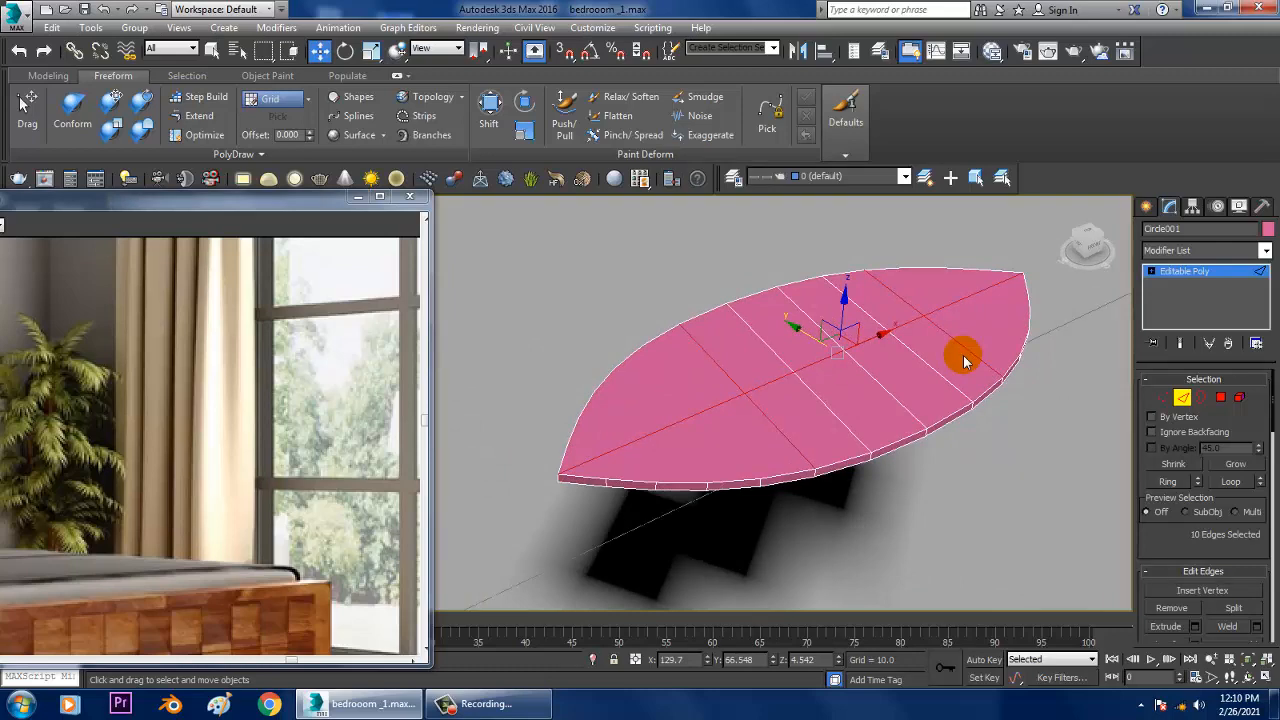
Step: Leave edge level and apply a Bend modifier to the leaf with an angle of 55 along the X axis
{"action": "left_click", "coordinate": [1190, 270]}
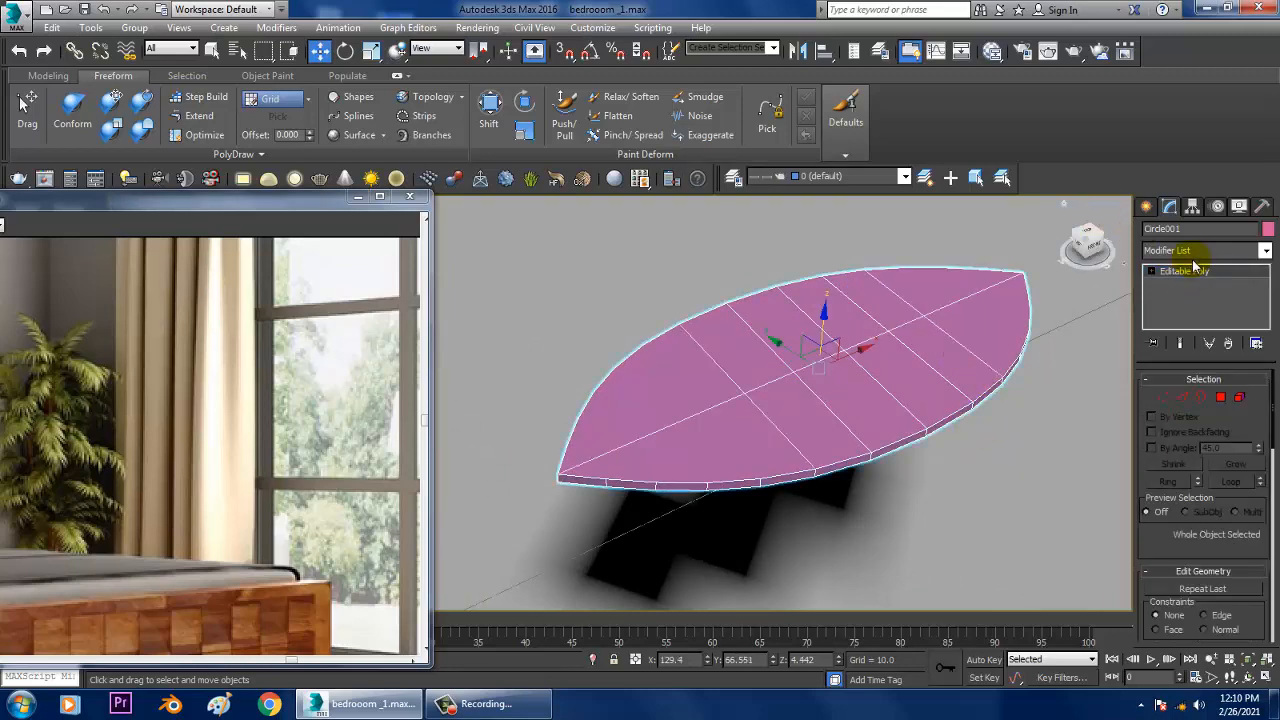
{"action": "left_click", "coordinate": [1194, 251]}
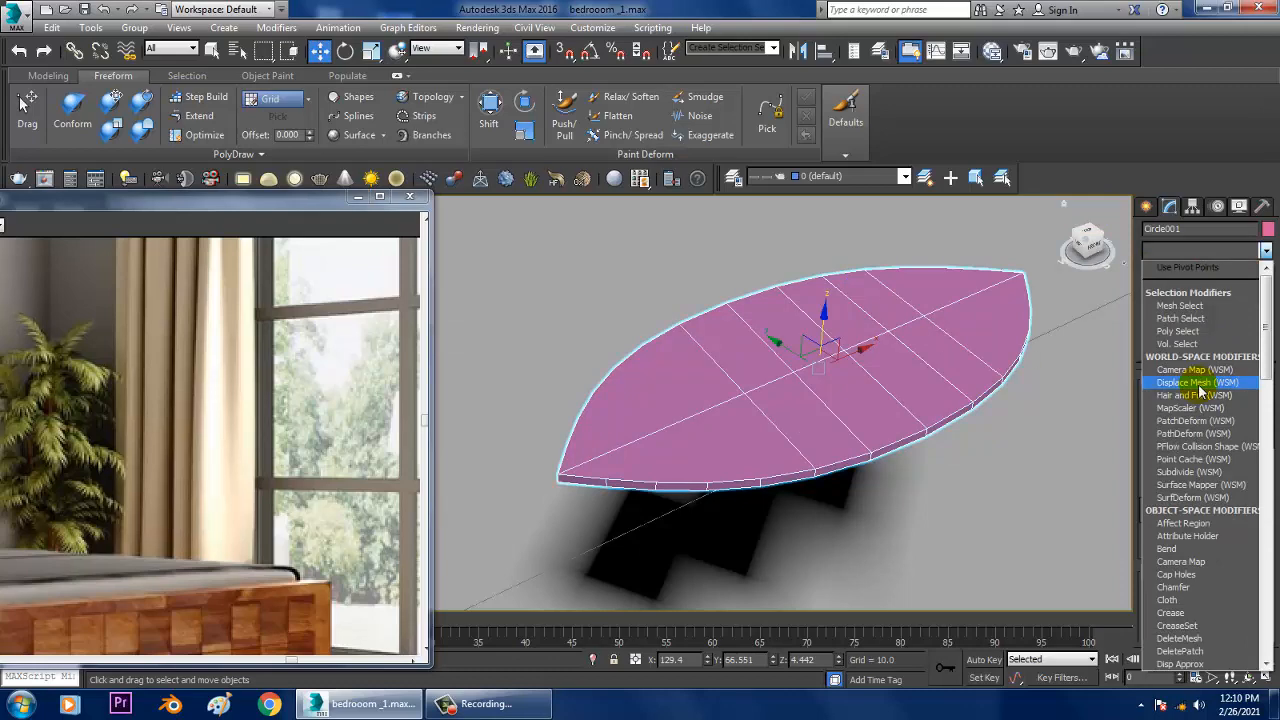
{"action": "key", "text": "b"}
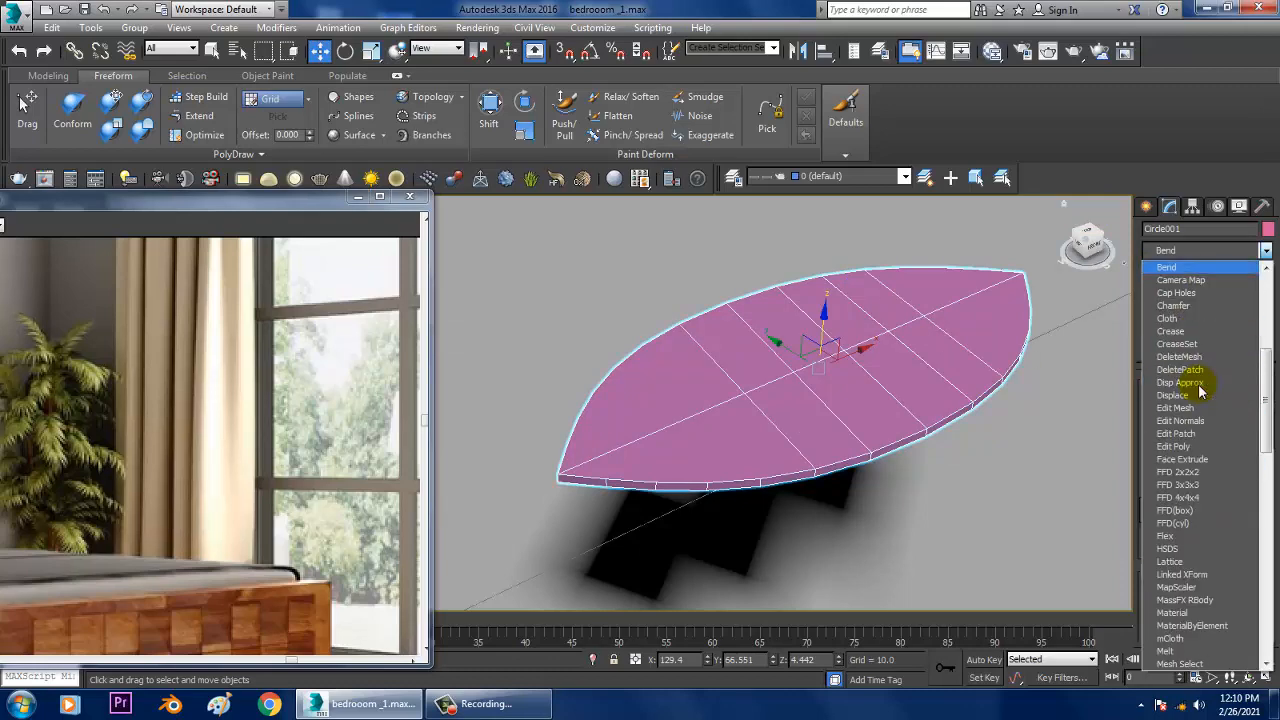
{"action": "left_click", "coordinate": [1172, 268]}
{"action": "left_click_drag", "start_coordinate": [1248, 407], "coordinate": [1248, 398]}
{"action": "right_click", "coordinate": [1247, 406]}
{"action": "scroll", "coordinate": [930, 307], "scroll_direction": "down", "scroll_amount": 3}
{"action": "scroll", "coordinate": [930, 307], "scroll_direction": "down", "scroll_amount": 10}
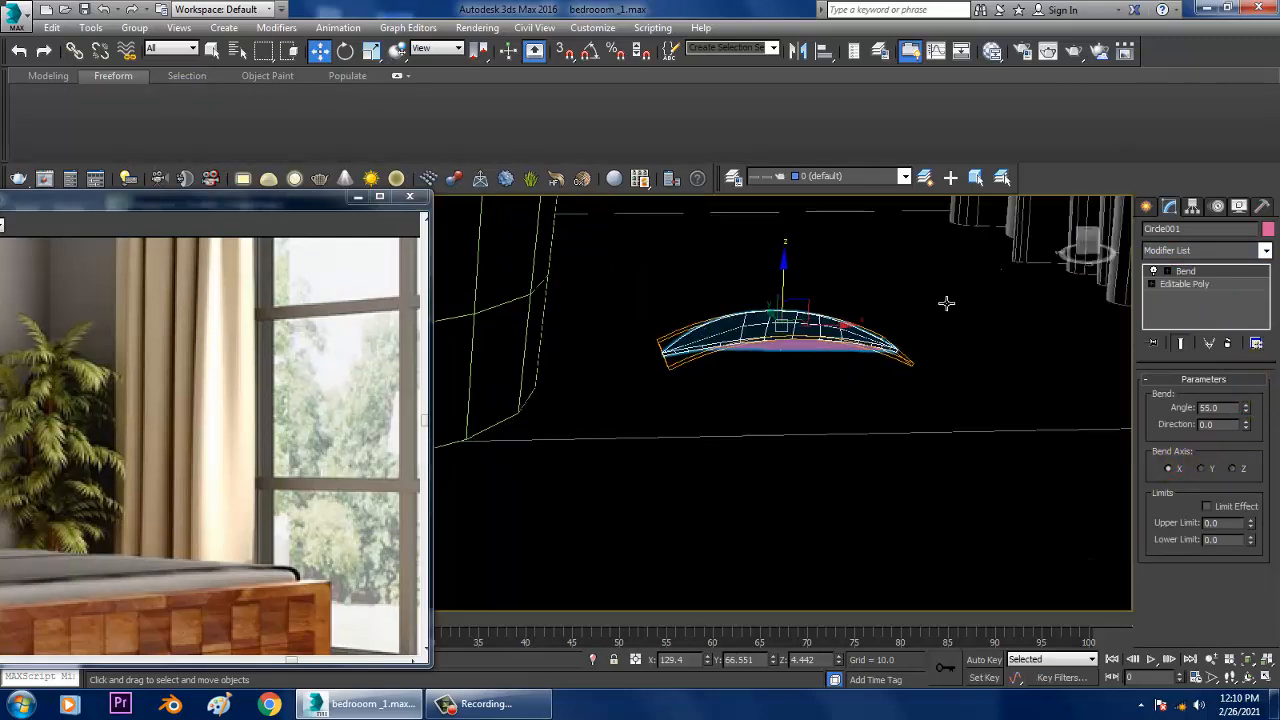
Step: Raise the bent leaf from the floor to the height of the stem's upper end and scale it up uniformly
{"action": "scroll", "coordinate": [923, 522], "scroll_direction": "down", "scroll_amount": 2}
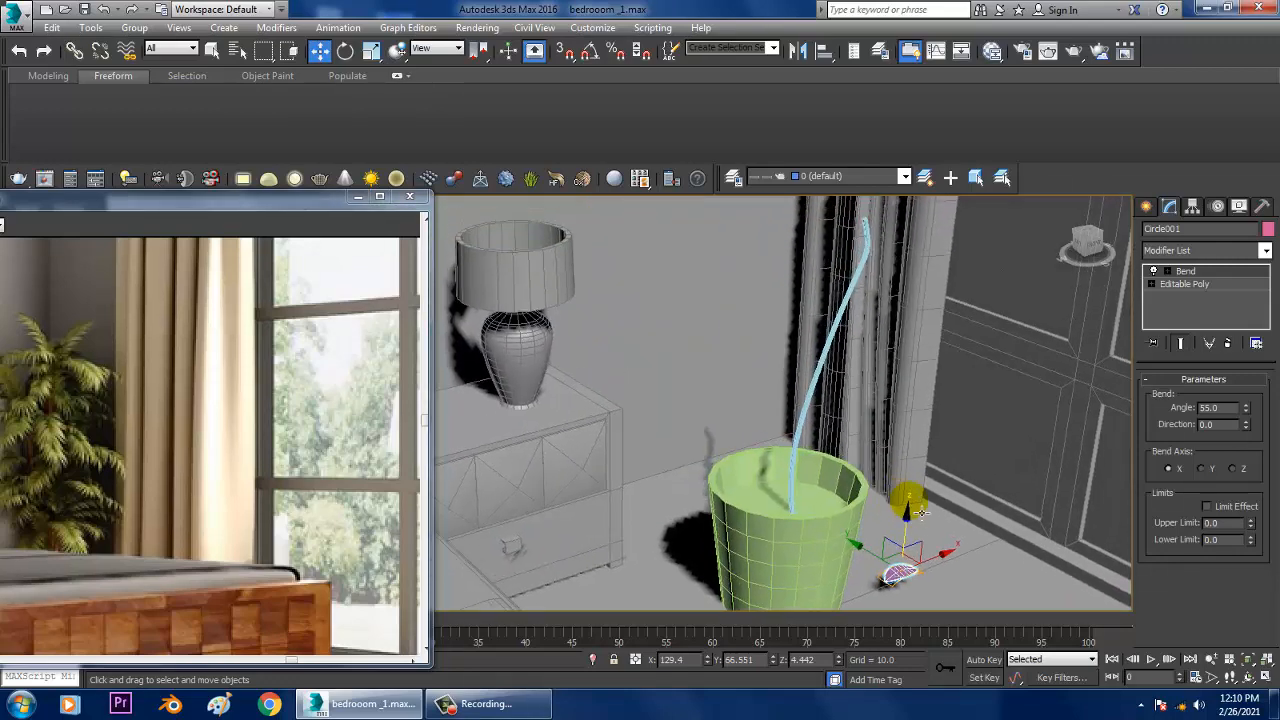
{"action": "left_click_drag", "start_coordinate": [923, 522], "coordinate": [905, 218]}
{"action": "middle_click_drag", "start_coordinate": [905, 218], "coordinate": [971, 363]}
{"action": "key", "text": "r"}
{"action": "left_click_drag", "start_coordinate": [971, 363], "coordinate": [872, 196]}
{"action": "key", "text": "w"}
Step: Shift the leaf horizontally so its base end sits over the tip of the plant's stem
{"action": "middle_click_drag", "start_coordinate": [940, 330], "coordinate": [1058, 456], "text": "alt"}
{"action": "left_click_drag", "start_coordinate": [915, 332], "coordinate": [871, 319]}
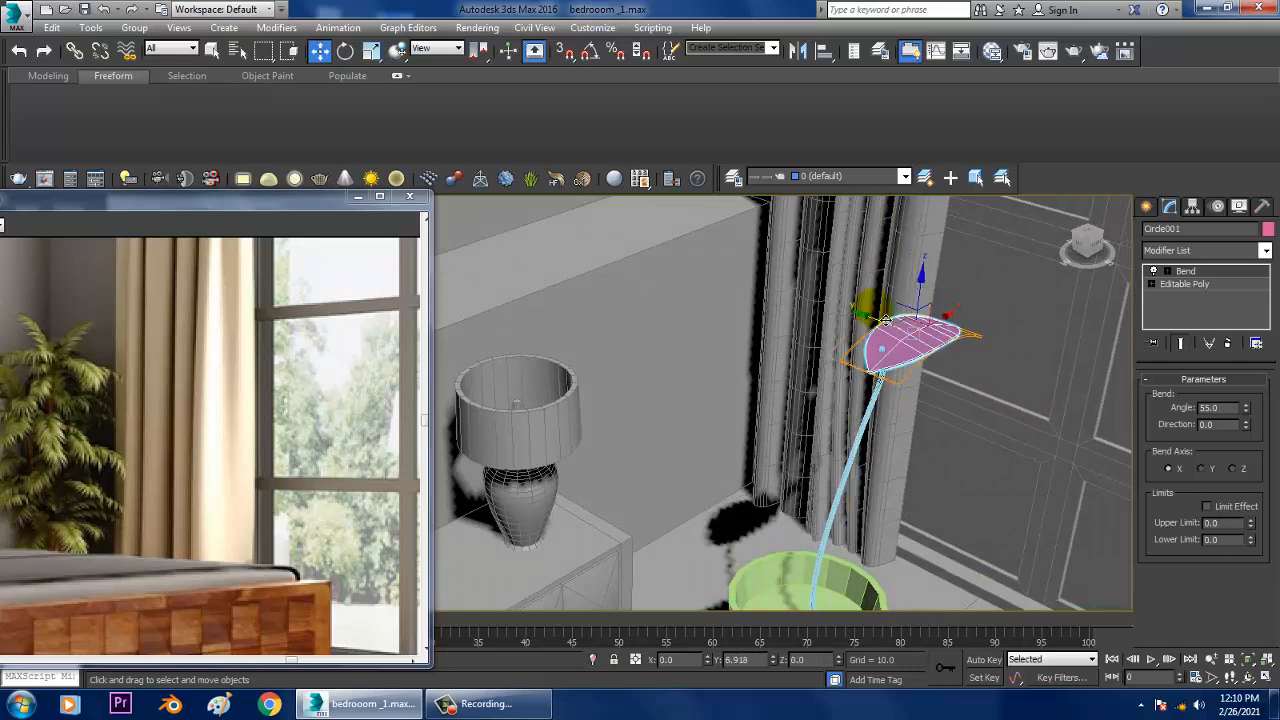
{"action": "middle_click_drag", "start_coordinate": [871, 319], "coordinate": [897, 404], "text": "alt"}
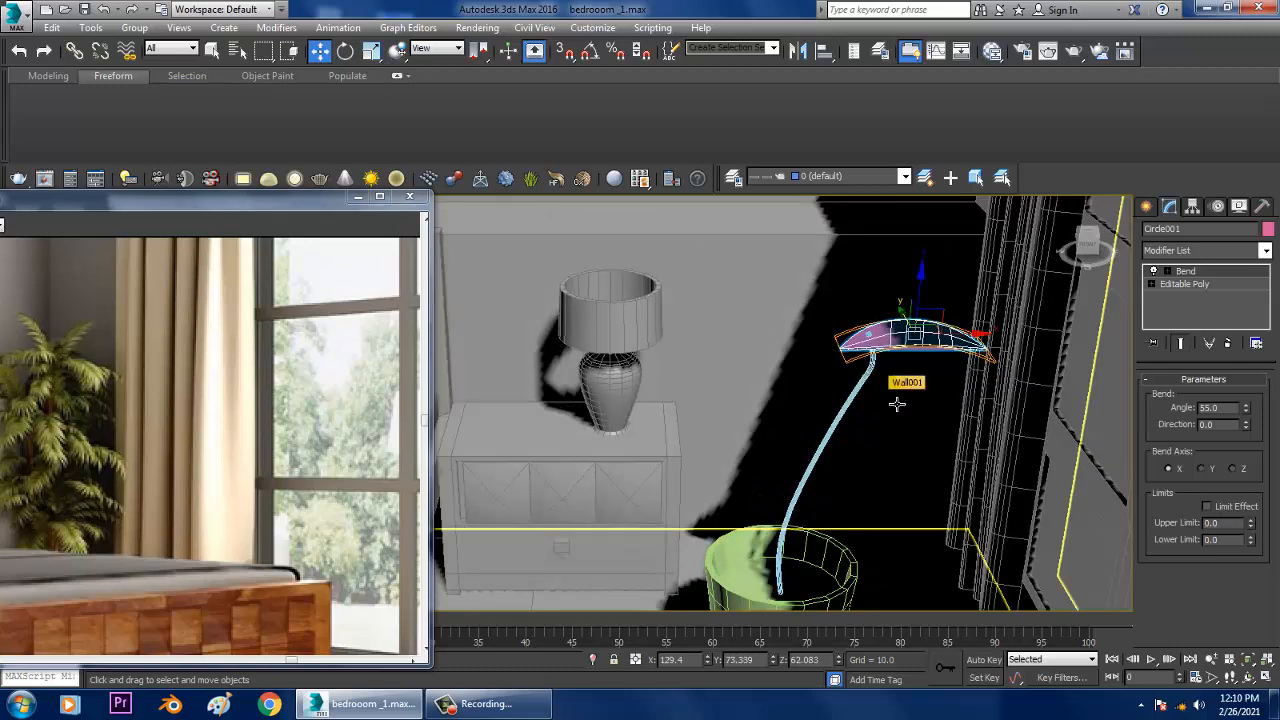
{"action": "scroll", "coordinate": [907, 459], "scroll_direction": "up", "scroll_amount": 4}
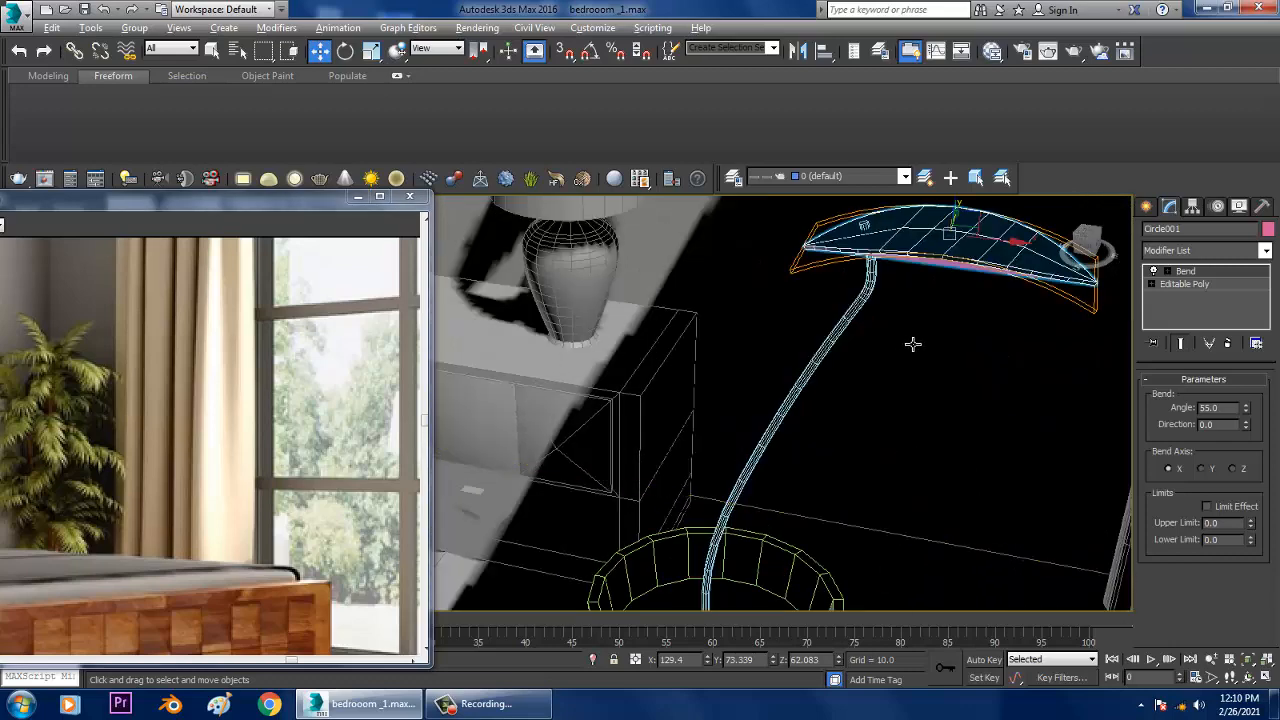
{"action": "middle_click_drag", "start_coordinate": [912, 343], "coordinate": [950, 409], "text": "alt"}
{"action": "middle_click_drag", "start_coordinate": [895, 376], "coordinate": [789, 454], "text": "alt"}
Step: In the front view, move only the leaf's pivot to its base end where it meets the stem
{"action": "key", "text": "alt+w"}
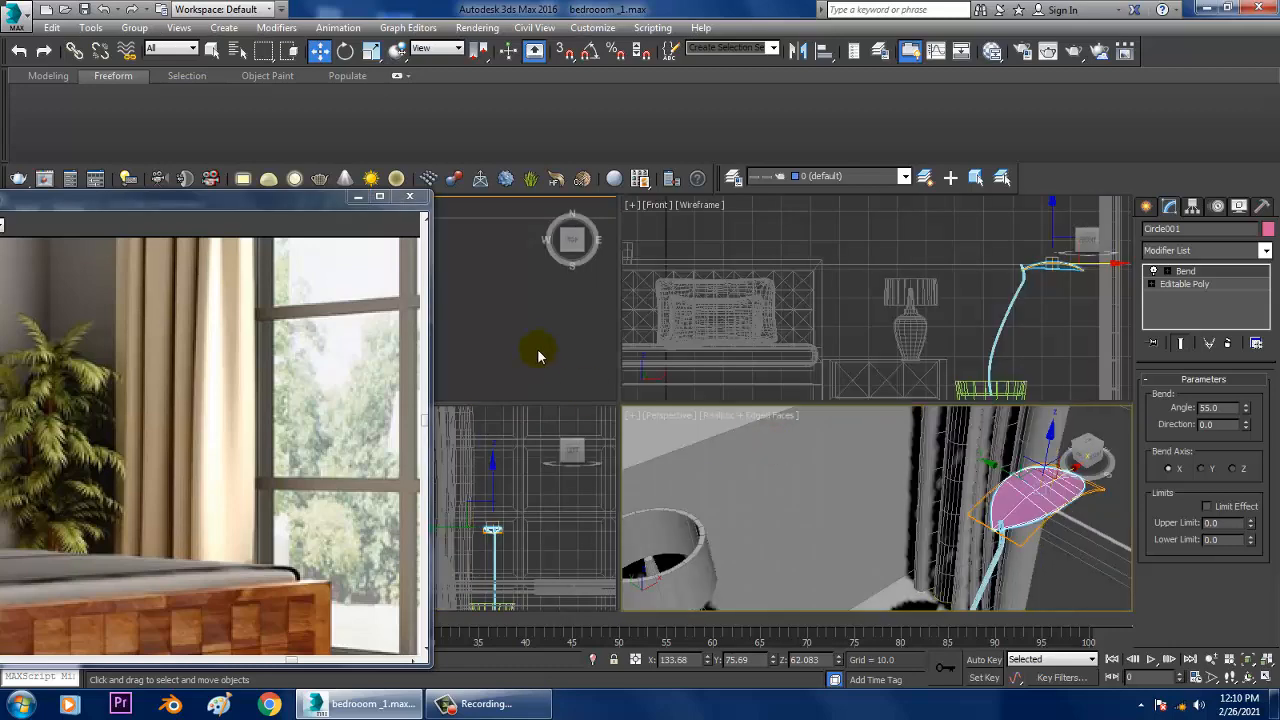
{"action": "right_click", "coordinate": [538, 354]}
{"action": "key", "text": "alt+w"}
{"action": "key", "text": "z"}
{"action": "middle_click_drag", "start_coordinate": [725, 376], "coordinate": [811, 341]}
{"action": "scroll", "coordinate": [815, 341], "scroll_direction": "down", "scroll_amount": 5}
{"action": "key", "text": "alt+w"}
{"action": "right_click", "coordinate": [978, 337]}
{"action": "key", "text": "z"}
{"action": "key", "text": "alt+w"}
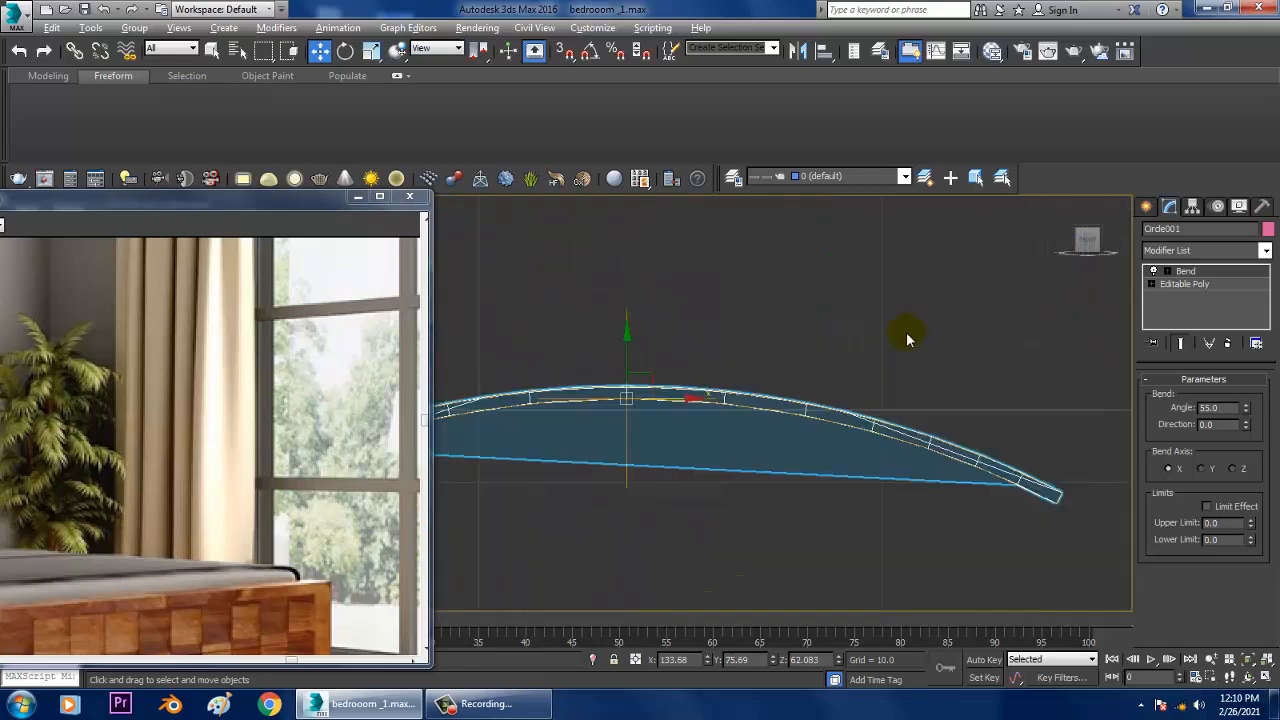
{"action": "middle_click_drag", "start_coordinate": [750, 373], "coordinate": [955, 363]}
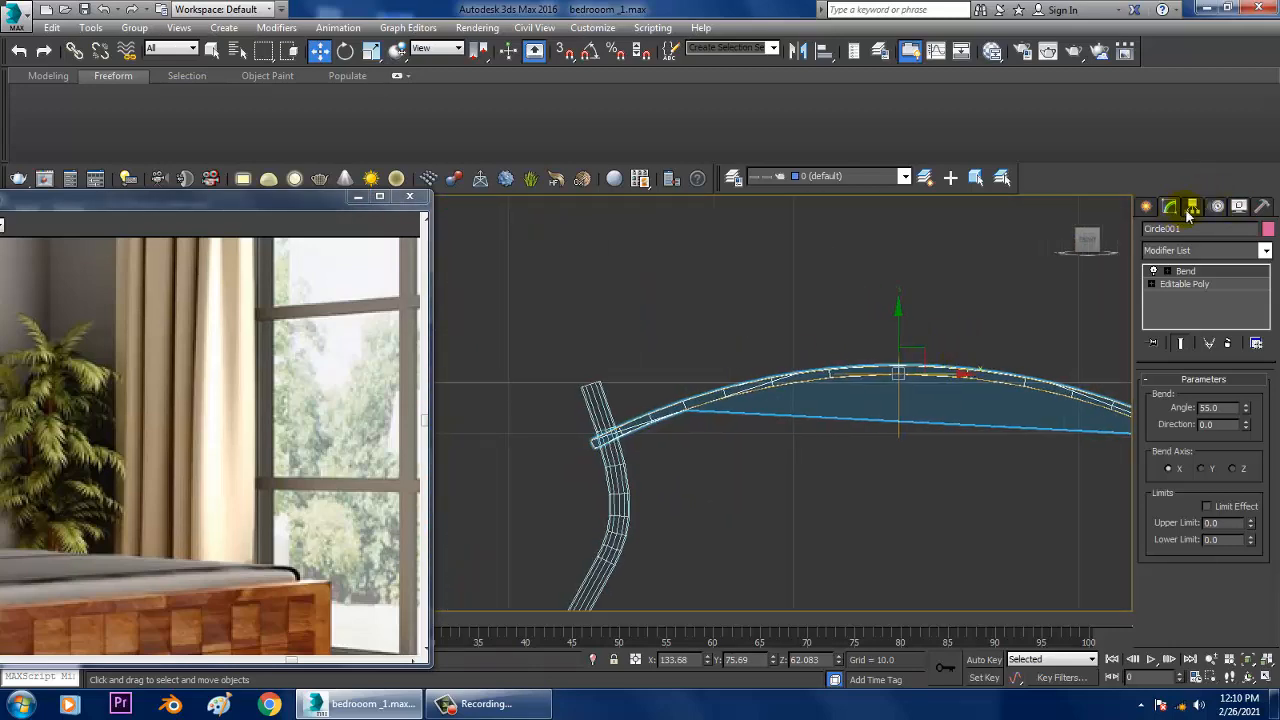
{"action": "left_click", "coordinate": [1191, 208]}
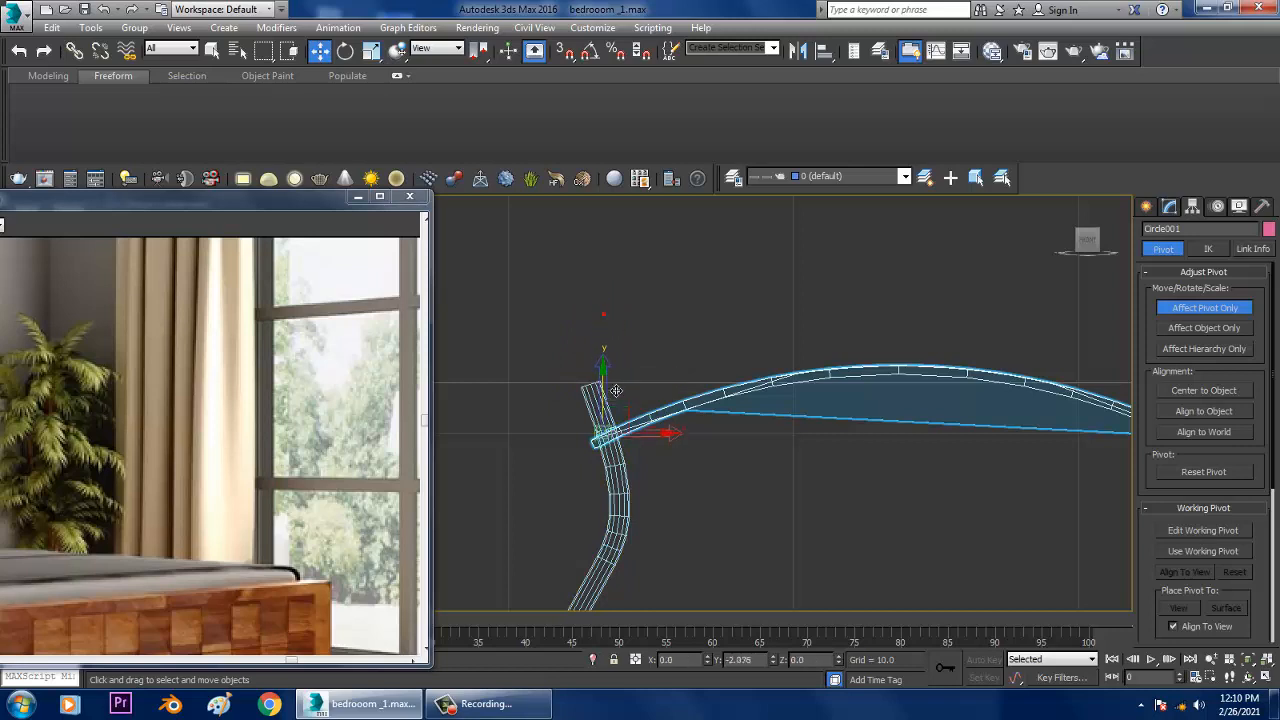
Step: Tilt the leaf downward about 21 degrees around its base and move it up onto the stem's tip
{"action": "key", "text": "e"}
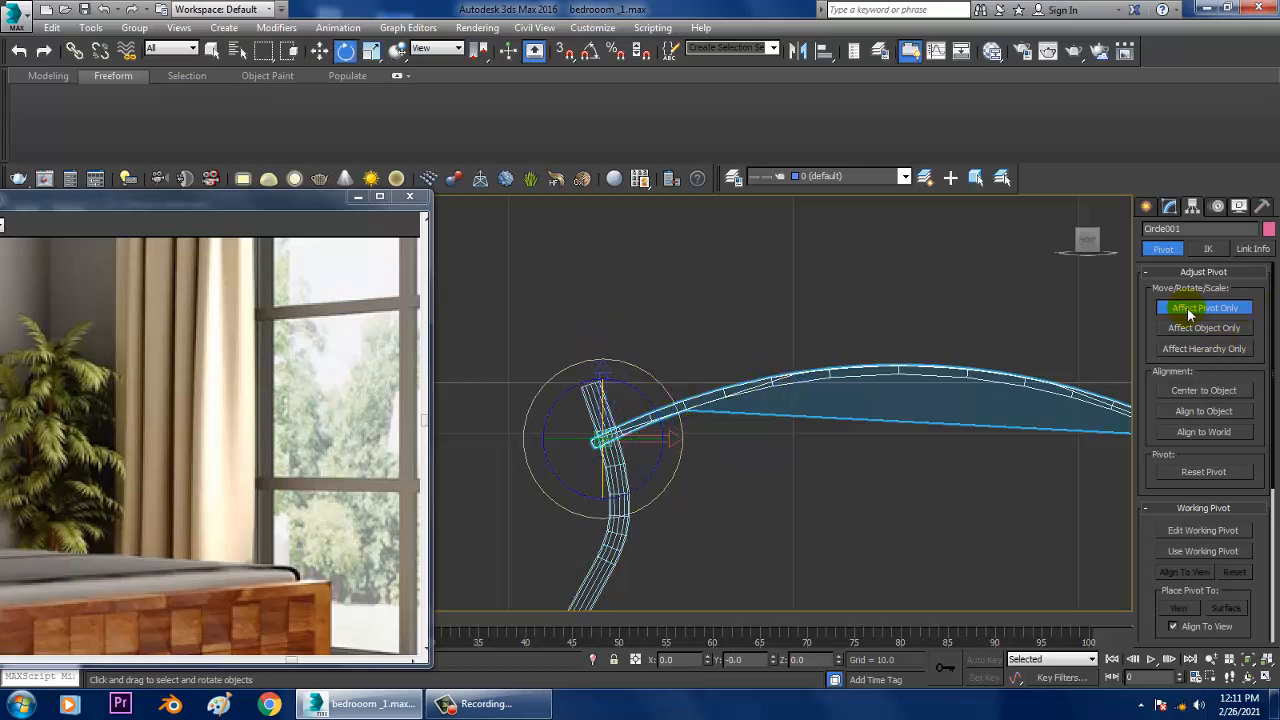
{"action": "left_click_drag", "start_coordinate": [686, 408], "coordinate": [694, 450]}
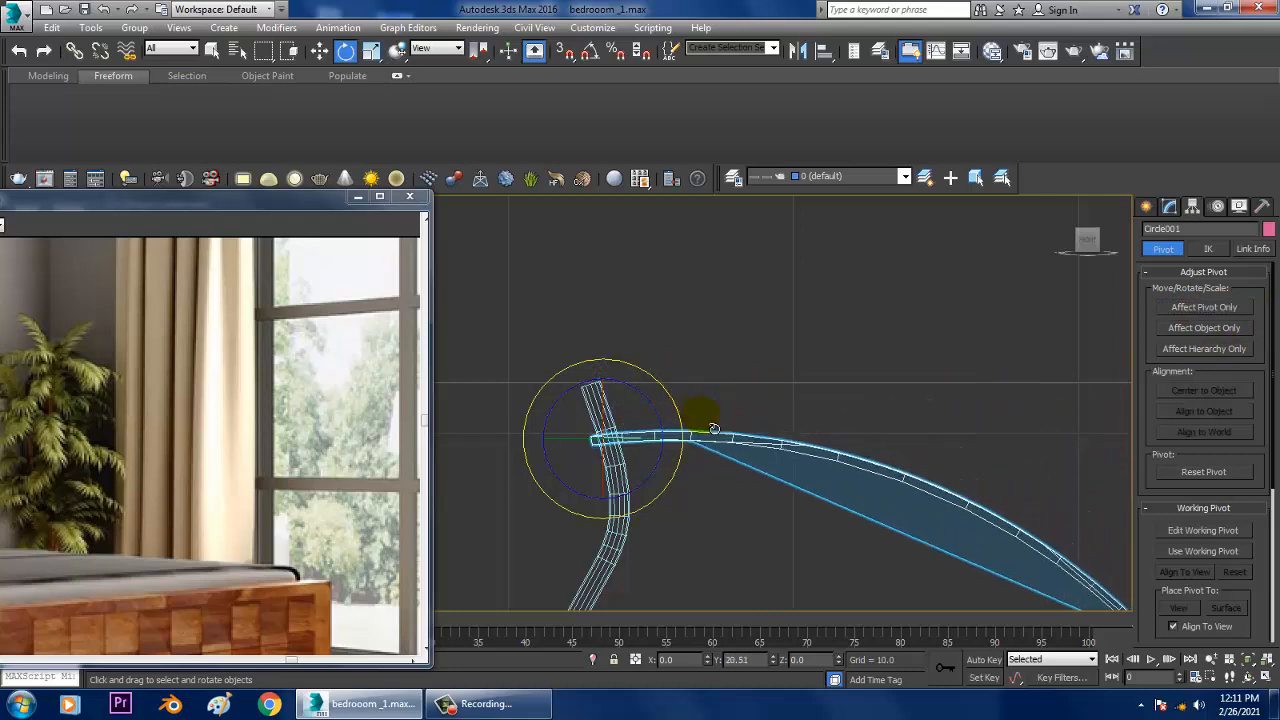
{"action": "key", "text": "w"}
{"action": "left_click_drag", "start_coordinate": [606, 394], "coordinate": [620, 350]}
Step: In the top view, turn the leaf about 13 degrees around the stem's tip
{"action": "key", "text": "alt+w"}
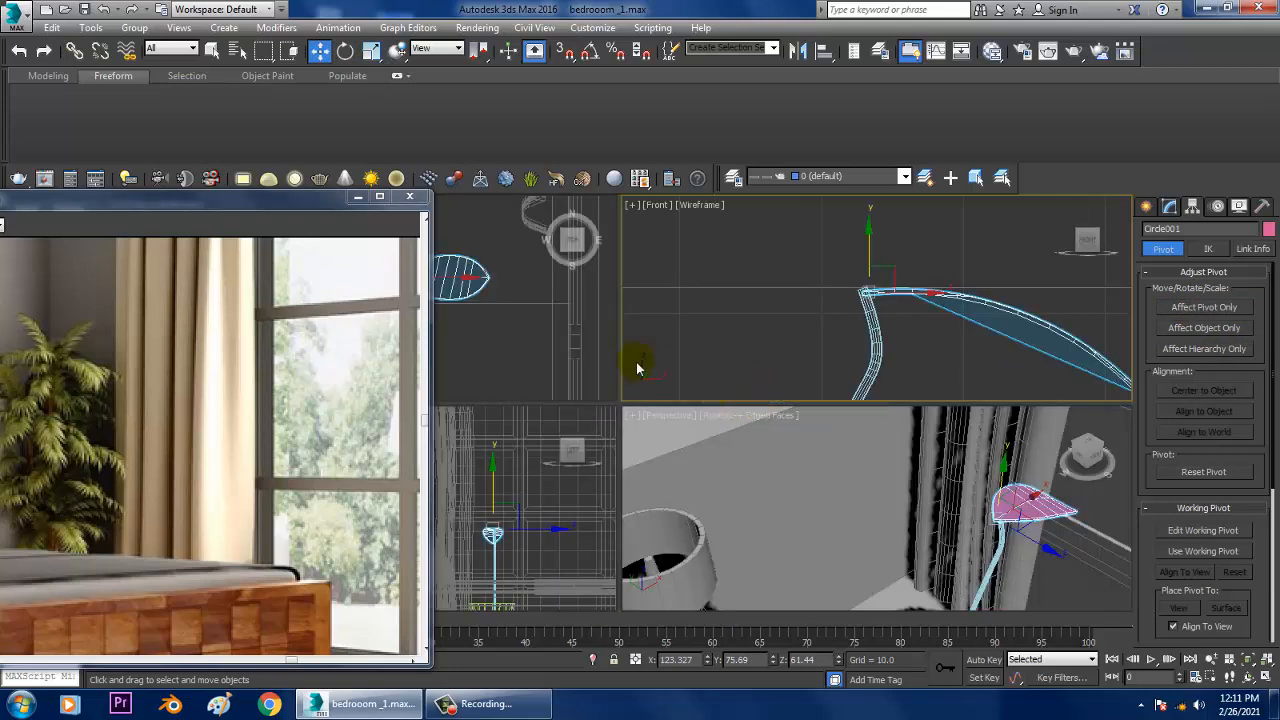
{"action": "middle_click", "coordinate": [483, 344]}
{"action": "key", "text": "alt+w"}
{"action": "key", "text": "z"}
{"action": "scroll", "coordinate": [683, 338], "scroll_direction": "down", "scroll_amount": 5}
{"action": "middle_click_drag", "start_coordinate": [683, 338], "coordinate": [874, 380]}
{"action": "key", "text": "e"}
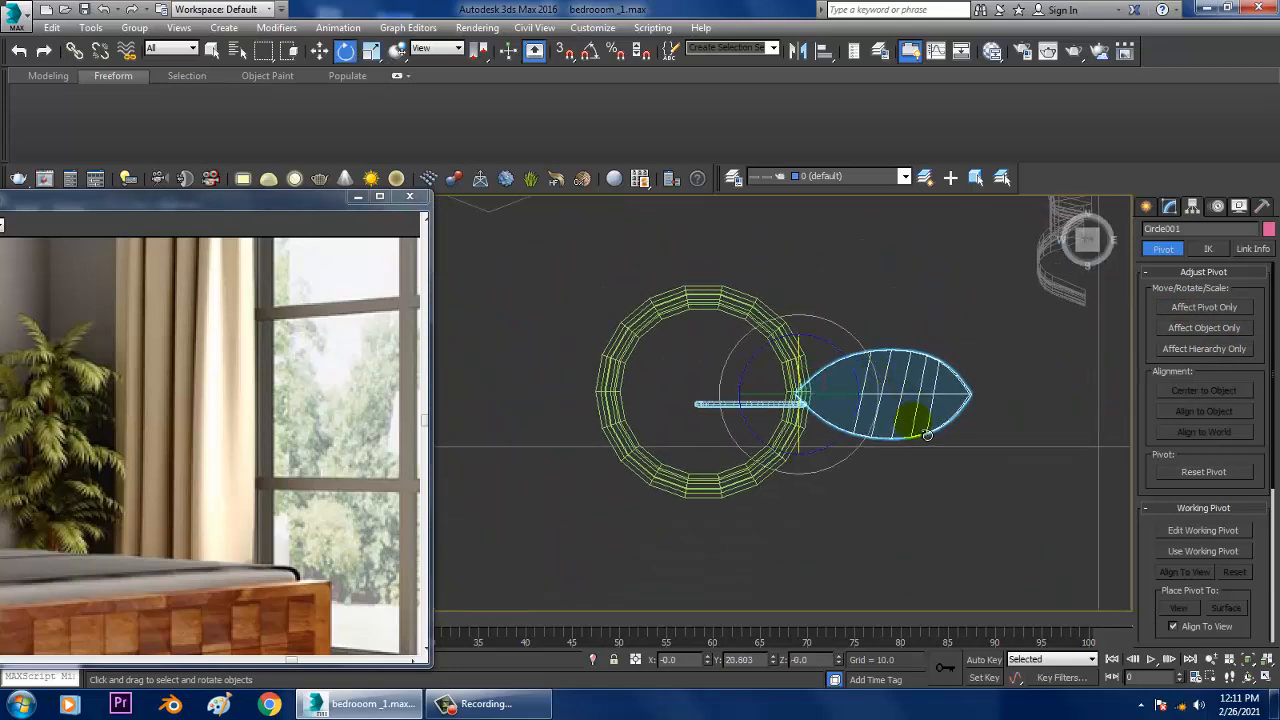
{"action": "left_click_drag", "start_coordinate": [862, 393], "coordinate": [810, 366]}
Step: Rotate-copy the leaf around the stem's tip: two copies about 117 degrees apart, plus one more about 76 degrees further
{"action": "key", "text": "w"}
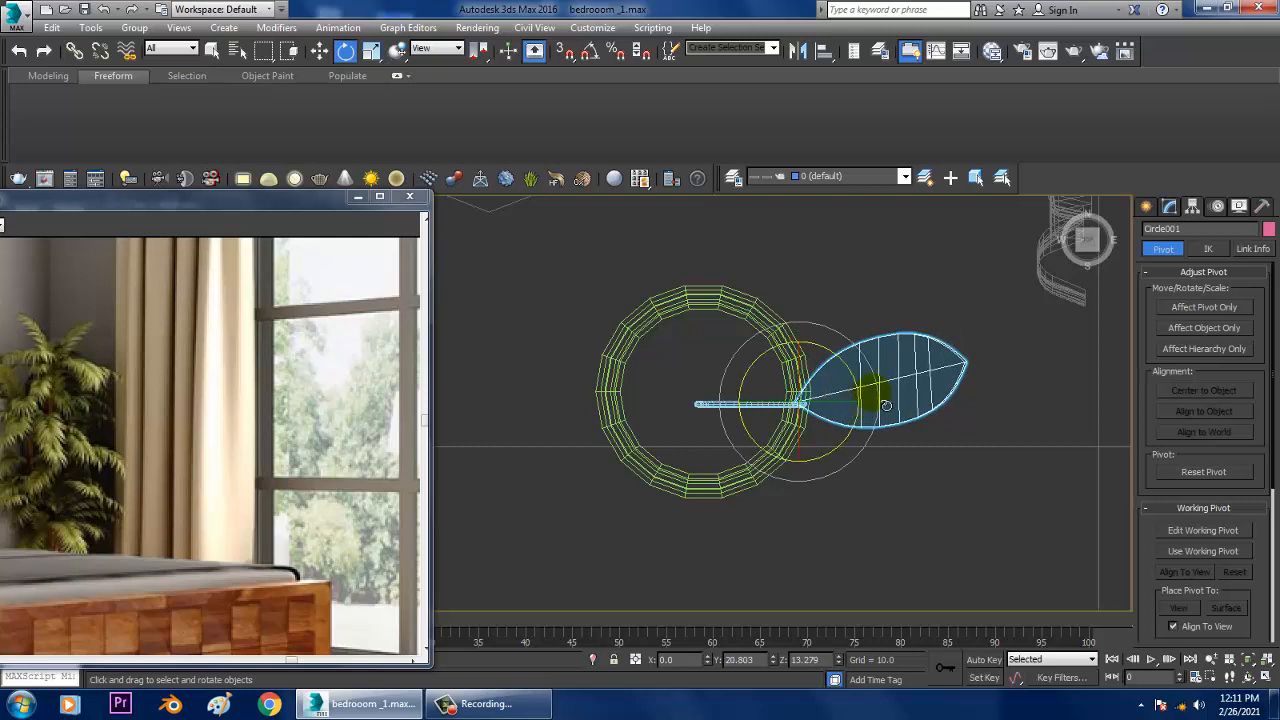
{"action": "mouse_move", "coordinate": [868, 357]}
{"action": "left_mouse_down", "text": "shift"}
{"action": "mouse_move", "coordinate": [790, 290]}
{"action": "mouse_move", "coordinate": [704, 266]}
{"action": "left_mouse_up", "text": "shift"}
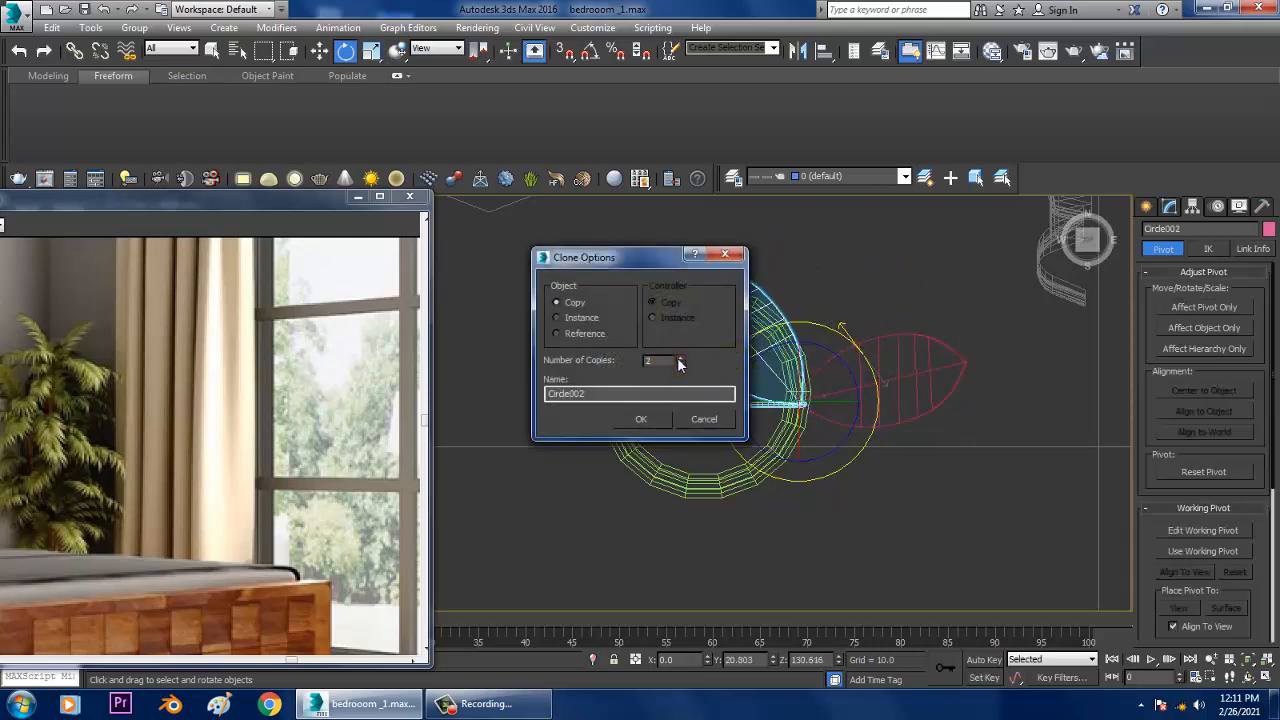
{"action": "left_click", "coordinate": [641, 422]}
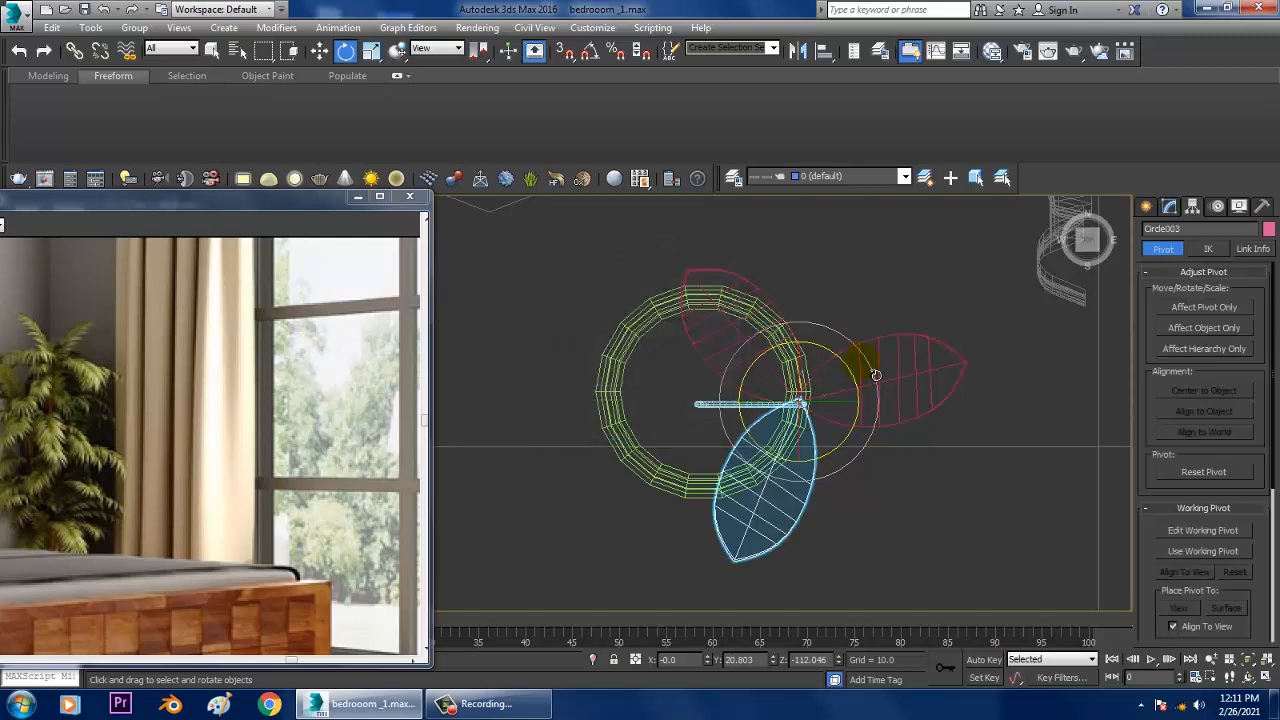
{"action": "mouse_move", "coordinate": [876, 374]}
{"action": "left_mouse_down", "text": "shift"}
{"action": "mouse_move", "coordinate": [840, 297]}
{"action": "mouse_move", "coordinate": [797, 257]}
{"action": "left_mouse_up", "text": "shift"}
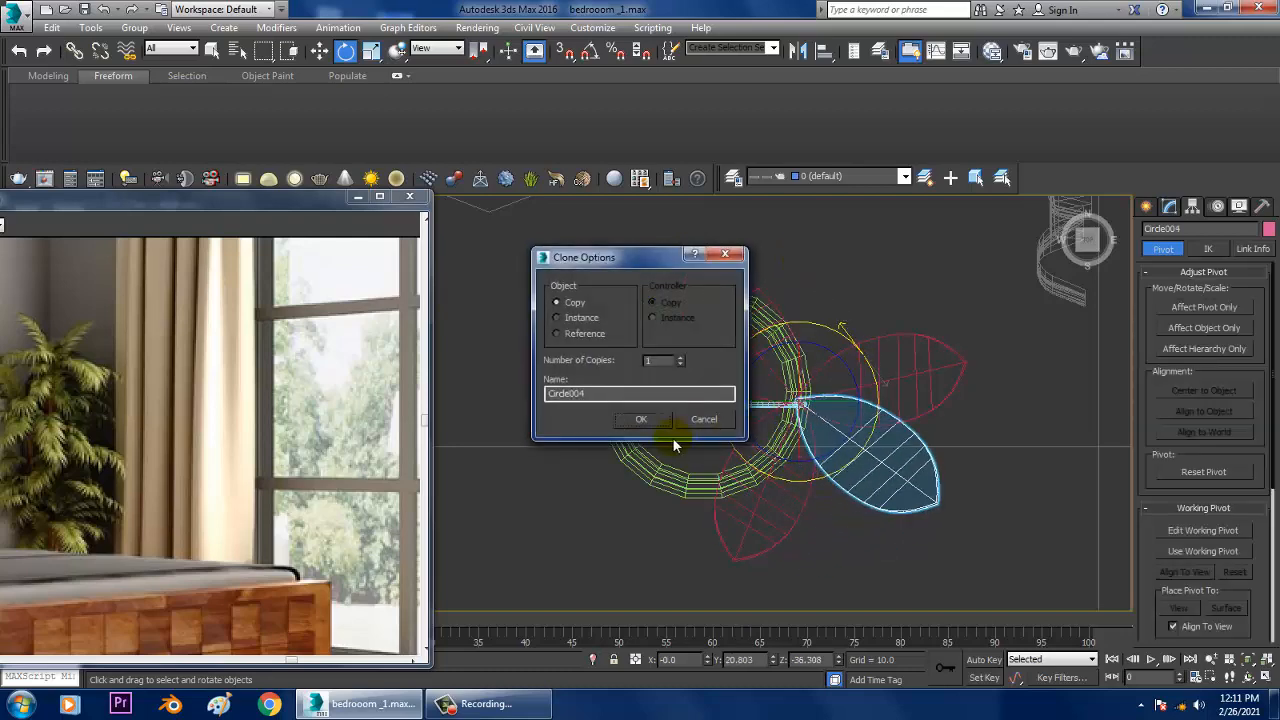
{"action": "left_click", "coordinate": [641, 419]}
Step: Turn the first leaf to about 48 degrees around the stem to even out the spacing, and return to the perspective view
{"action": "left_click", "coordinate": [870, 380]}
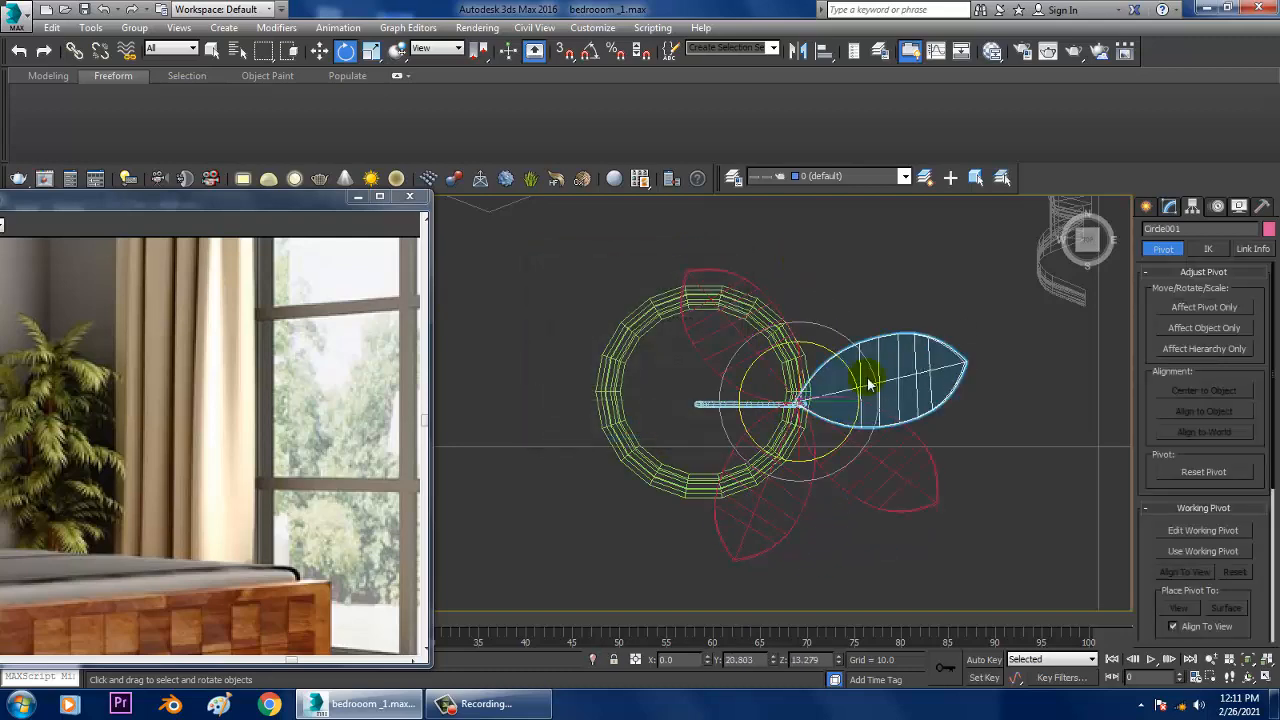
{"action": "left_click_drag", "start_coordinate": [884, 378], "coordinate": [851, 321]}
{"action": "key", "text": "alt+w"}
{"action": "middle_click", "coordinate": [1008, 497]}
{"action": "key", "text": "alt+w"}
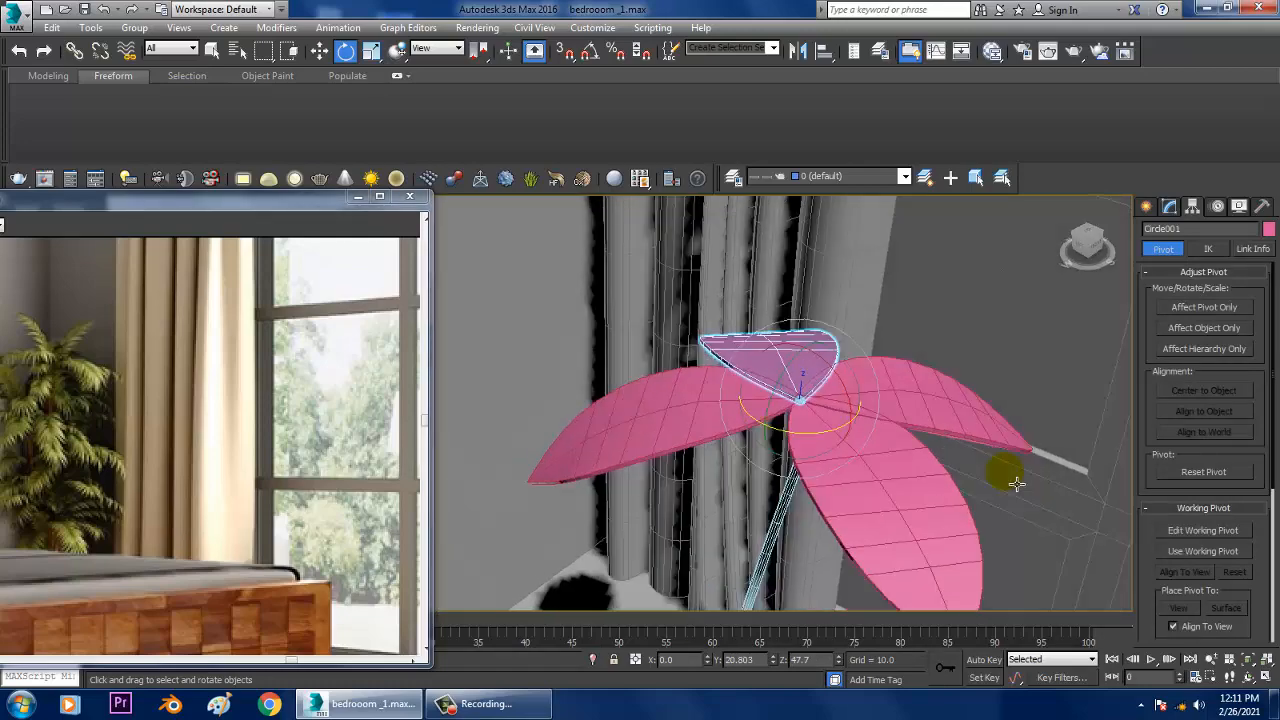
Step: Select all four leaves at the stem's tip and scale them together
{"action": "middle_click_drag", "start_coordinate": [1014, 483], "coordinate": [985, 500], "text": "alt"}
{"action": "scroll", "coordinate": [1013, 470], "scroll_direction": "down", "scroll_amount": 3}
{"action": "scroll", "coordinate": [970, 475], "scroll_direction": "down", "scroll_amount": 4}
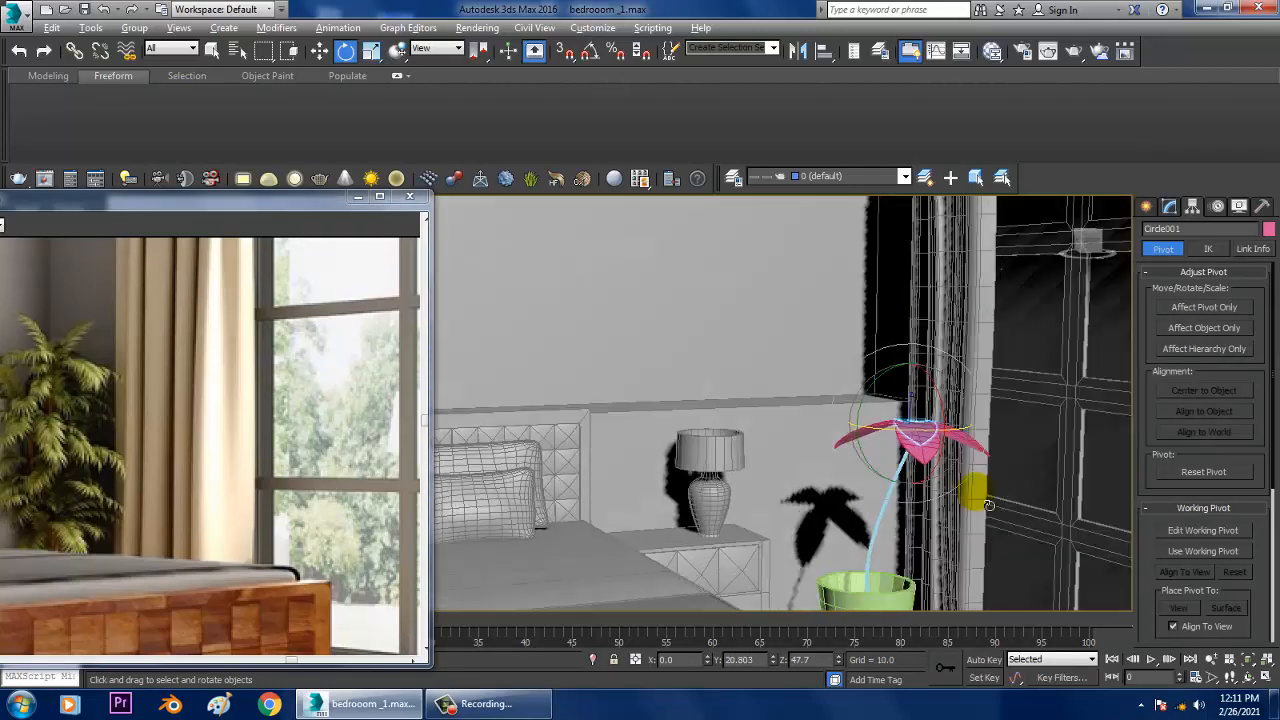
{"action": "scroll", "coordinate": [985, 487], "scroll_direction": "up", "scroll_amount": 3}
{"action": "scroll", "coordinate": [985, 485], "scroll_direction": "up", "scroll_amount": 3}
{"action": "left_click", "coordinate": [934, 380], "text": "ctrl"}
{"action": "left_click", "coordinate": [948, 290], "text": "ctrl"}
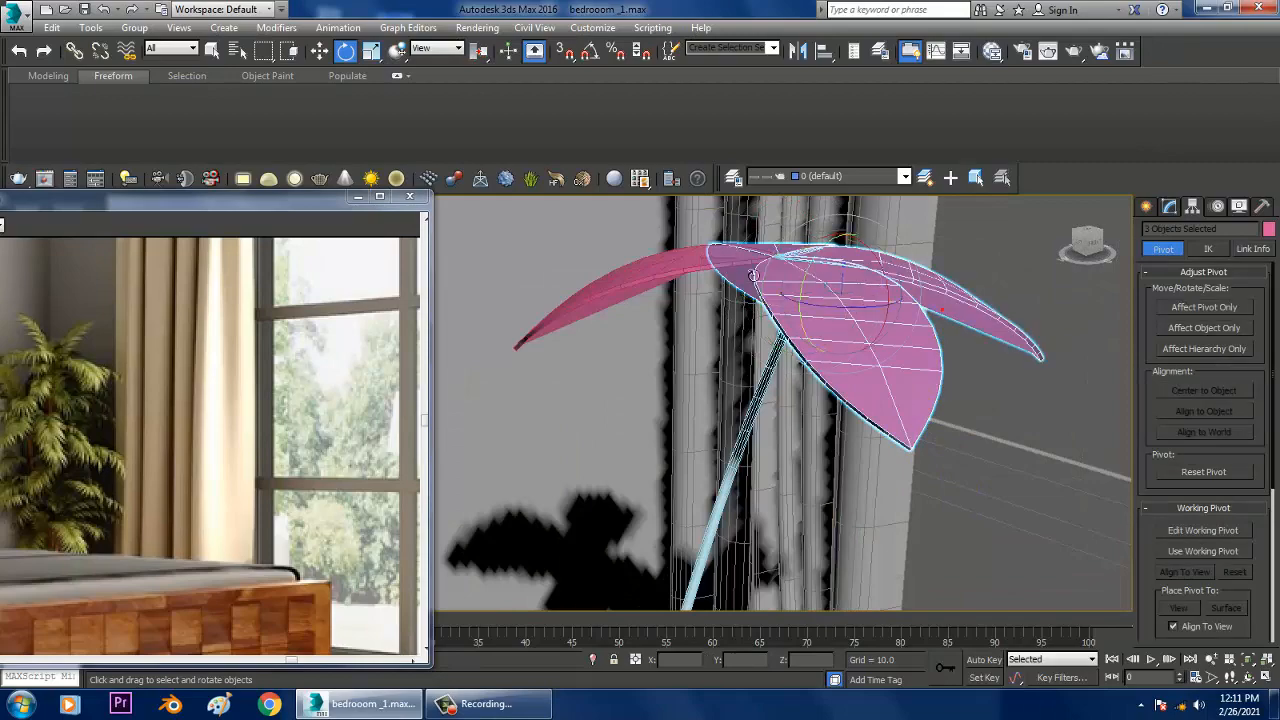
{"action": "left_click", "coordinate": [704, 262], "text": "ctrl"}
{"action": "middle_click_drag", "start_coordinate": [789, 297], "coordinate": [797, 334], "text": "alt"}
{"action": "key", "text": "r"}
{"action": "left_click_drag", "start_coordinate": [797, 300], "coordinate": [809, 312]}
{"action": "middle_click_drag", "start_coordinate": [809, 312], "coordinate": [733, 356], "text": "alt"}
Step: Reselect the four leaves and move them about -0.57 along X so they sit centred on the stem's tip
{"action": "scroll", "coordinate": [855, 287], "scroll_direction": "up", "scroll_amount": 4}
{"action": "middle_click_drag", "start_coordinate": [714, 284], "coordinate": [724, 382]}
{"action": "key", "text": "w"}
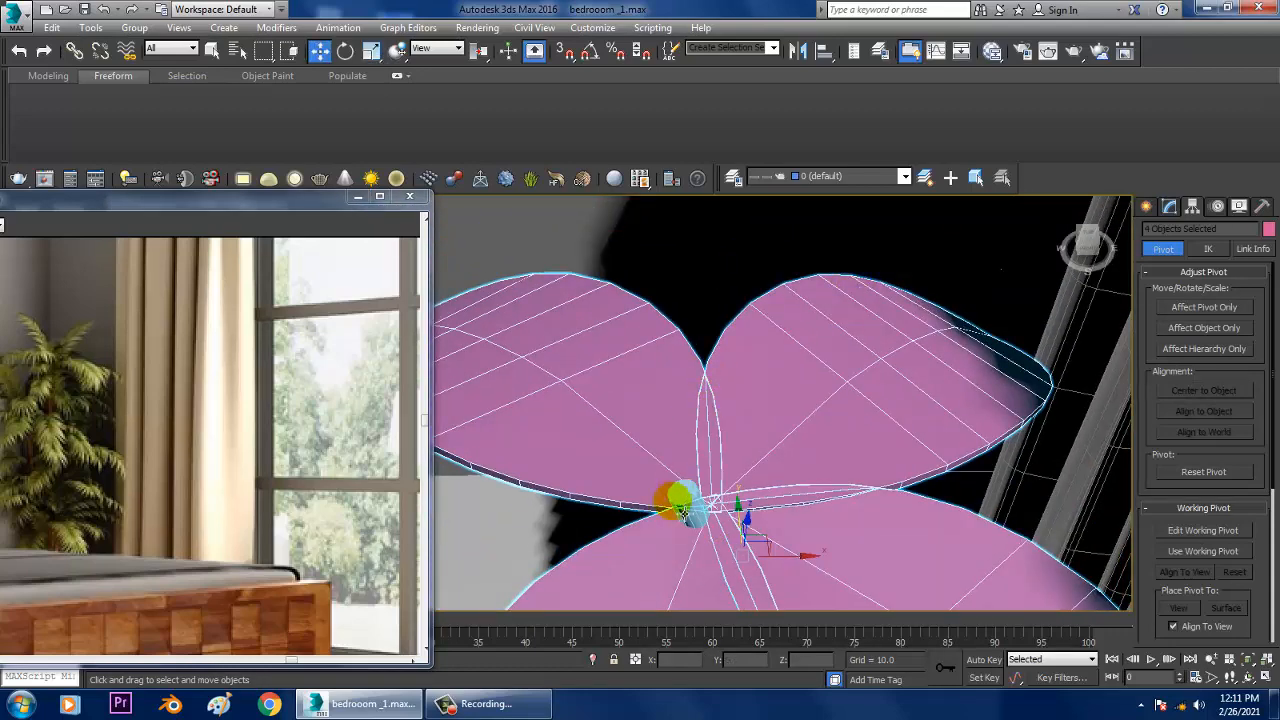
{"action": "middle_click_drag", "start_coordinate": [787, 563], "coordinate": [924, 562], "text": "alt"}
{"action": "left_click", "coordinate": [750, 520]}
{"action": "left_click", "coordinate": [924, 562], "text": "ctrl"}
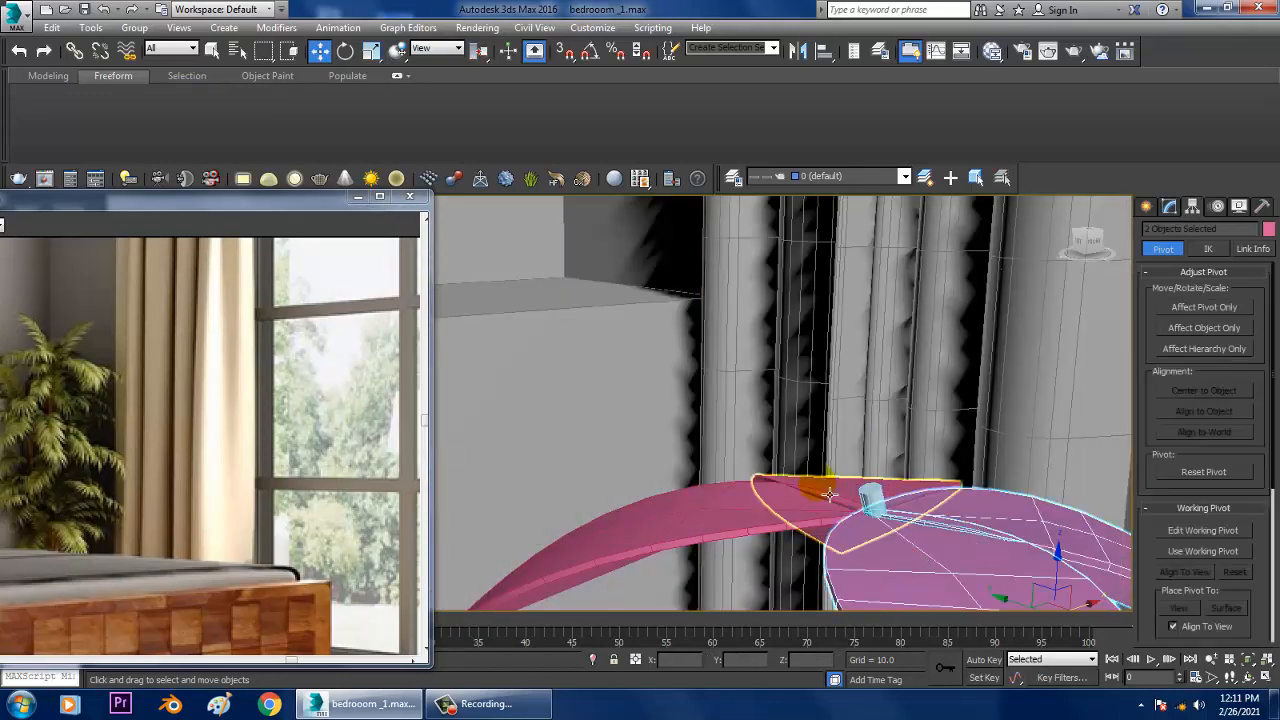
{"action": "middle_click_drag", "start_coordinate": [901, 540], "coordinate": [880, 400], "text": "alt"}
{"action": "scroll", "coordinate": [889, 440], "scroll_direction": "down", "scroll_amount": 5}
{"action": "scroll", "coordinate": [909, 464], "scroll_direction": "up", "scroll_amount": 4}
{"action": "scroll", "coordinate": [924, 431], "scroll_direction": "up", "scroll_amount": 4}
{"action": "scroll", "coordinate": [924, 431], "scroll_direction": "down", "scroll_amount": 2}
{"action": "key", "text": "w"}
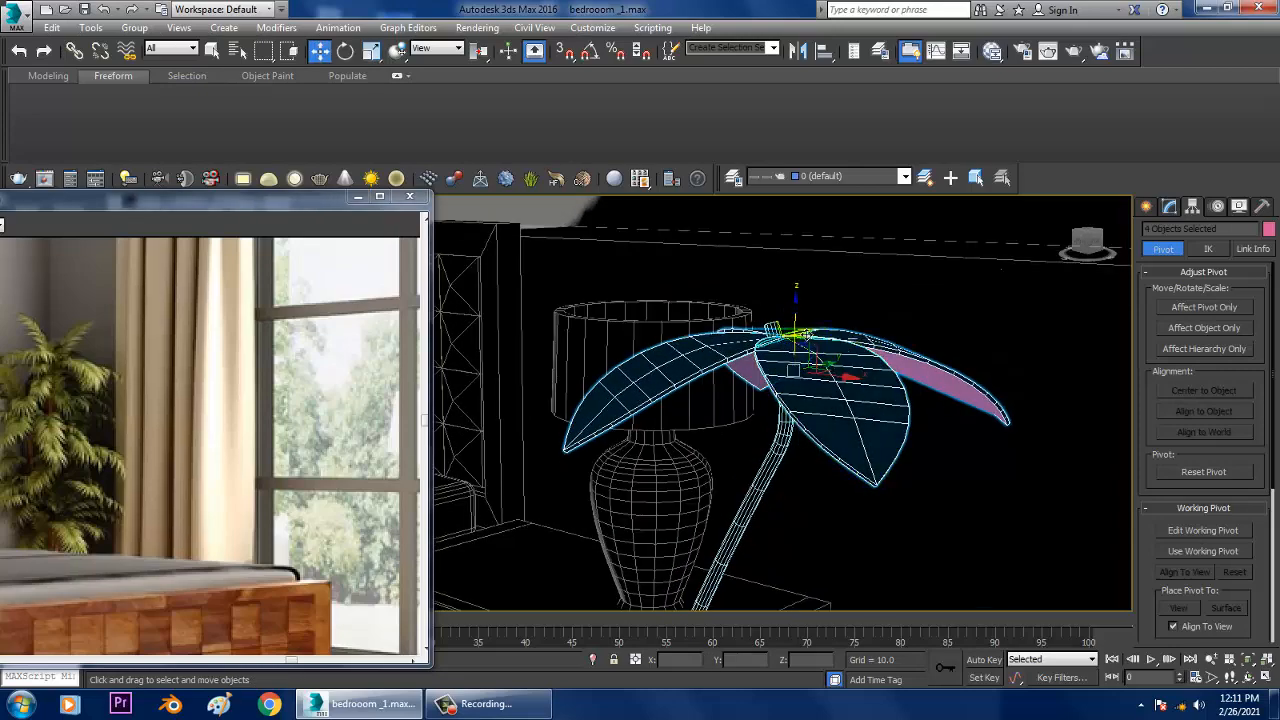
{"action": "middle_click_drag", "start_coordinate": [840, 350], "coordinate": [835, 388], "text": "alt"}
{"action": "left_click_drag", "start_coordinate": [858, 390], "coordinate": [846, 386]}
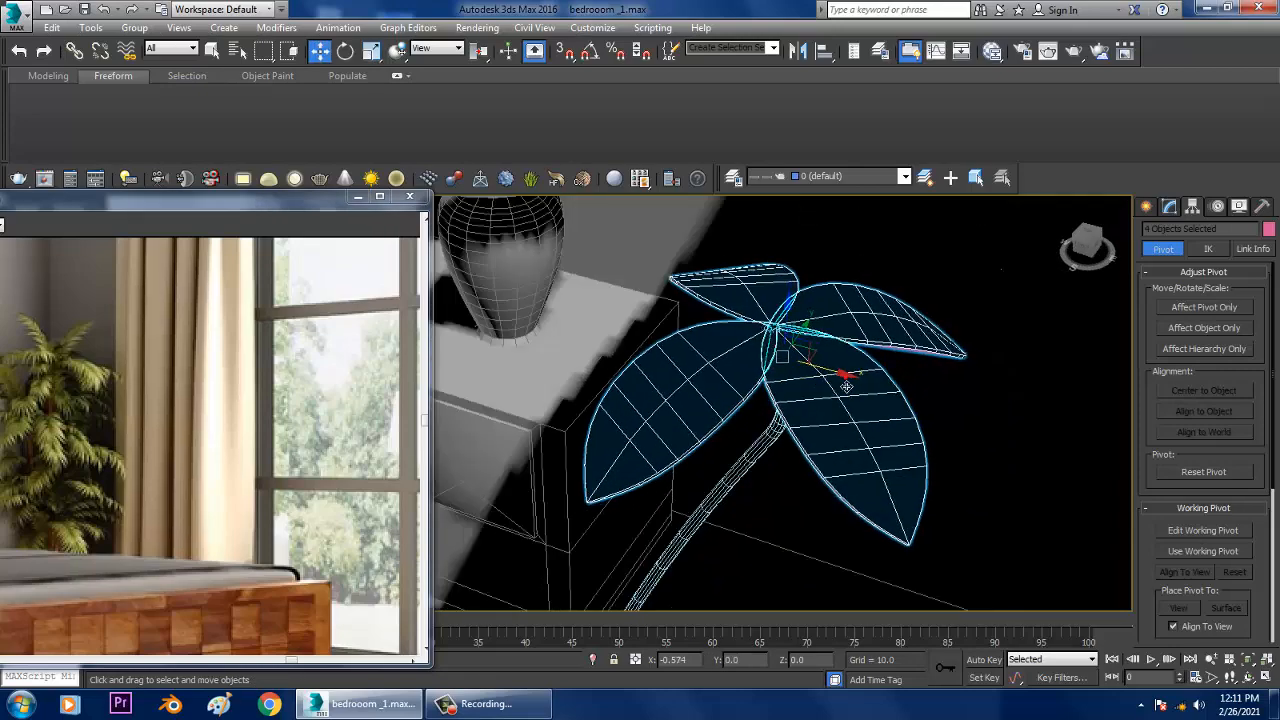
Step: Make one copy of the stem with its four leaves and place it beside the original in the pot
{"action": "middle_click_drag", "start_coordinate": [843, 392], "coordinate": [810, 453], "text": "alt"}
{"action": "key", "text": "e"}
{"action": "left_click_drag", "start_coordinate": [775, 380], "coordinate": [800, 400], "text": "shift"}
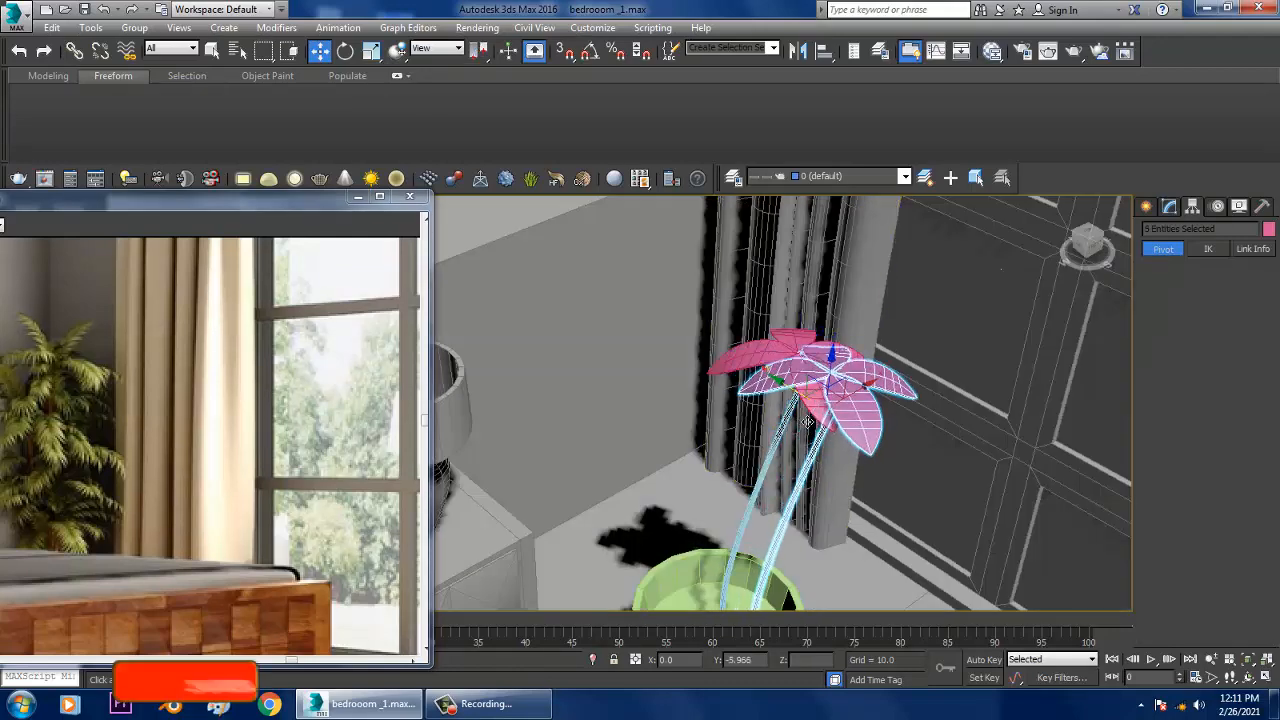
{"action": "left_click", "coordinate": [652, 421]}
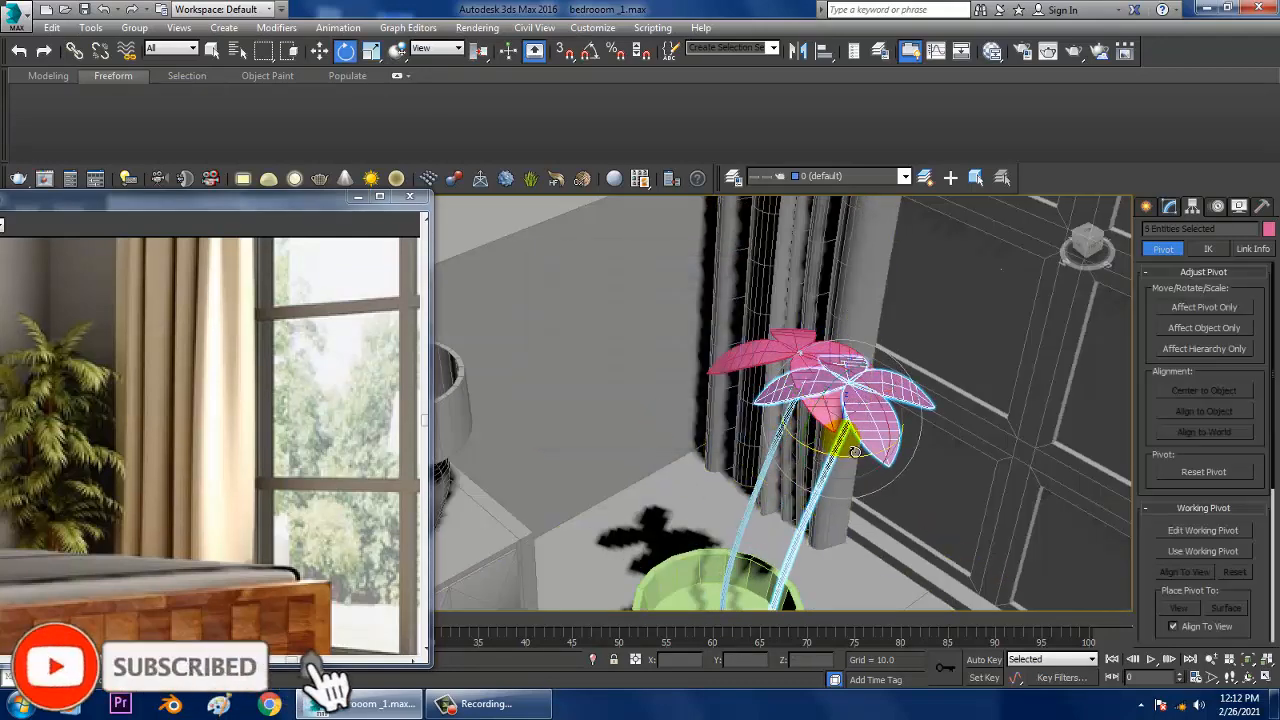
Step: Scale the copied stem and leaves down slightly and rotate them around the vertical axis to vary their direction
{"action": "key", "text": "r"}
{"action": "key", "text": "e"}
{"action": "middle_click_drag", "start_coordinate": [873, 455], "coordinate": [851, 469], "text": "alt"}
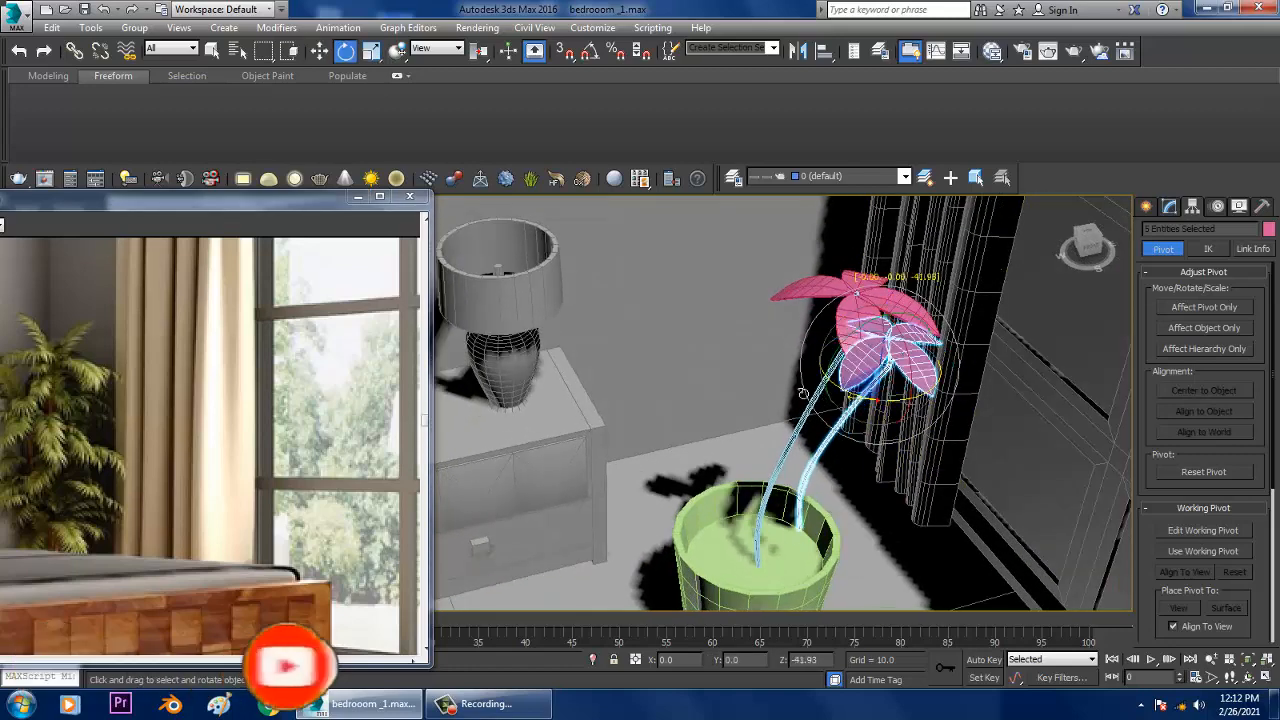
Step: Shift the copied stem along X within the pot and lower it about 5.4 units beneath the original leaves
{"action": "key", "text": "w"}
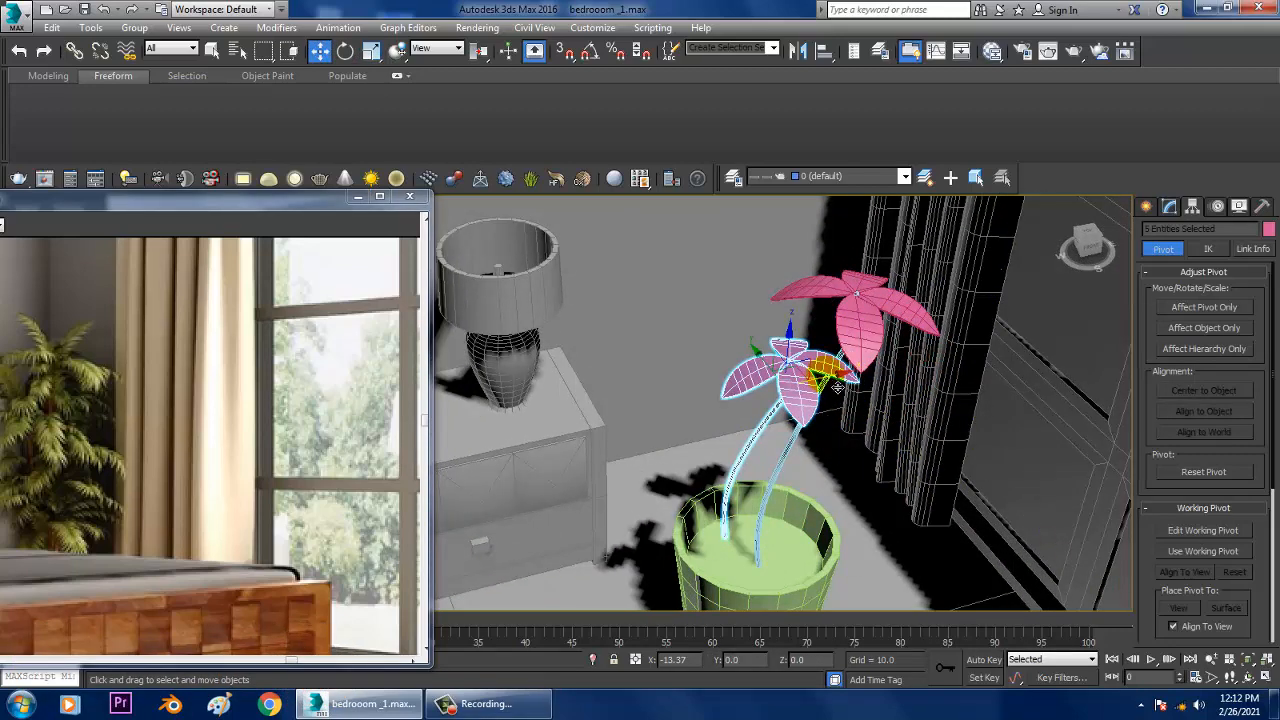
{"action": "middle_click_drag", "start_coordinate": [880, 345], "coordinate": [801, 379], "text": "alt"}
{"action": "left_click_drag", "start_coordinate": [799, 352], "coordinate": [799, 392]}
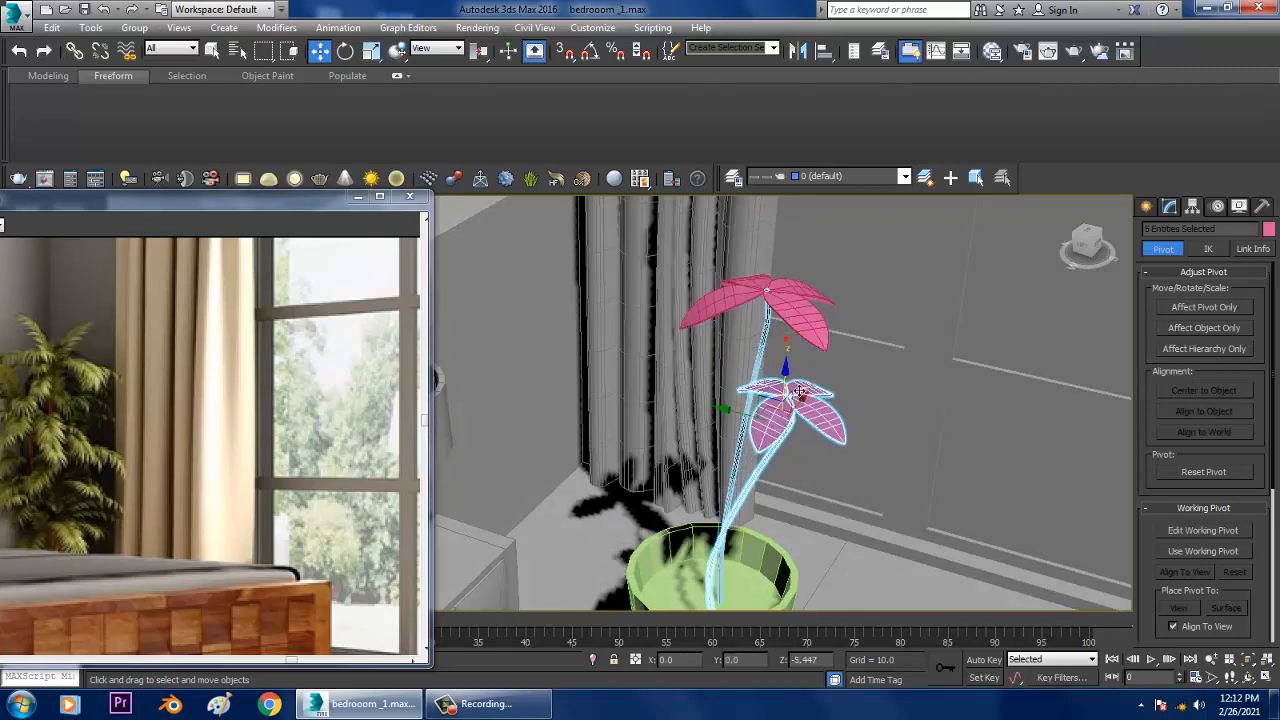
{"action": "middle_click_drag", "start_coordinate": [797, 401], "coordinate": [881, 323], "text": "alt"}
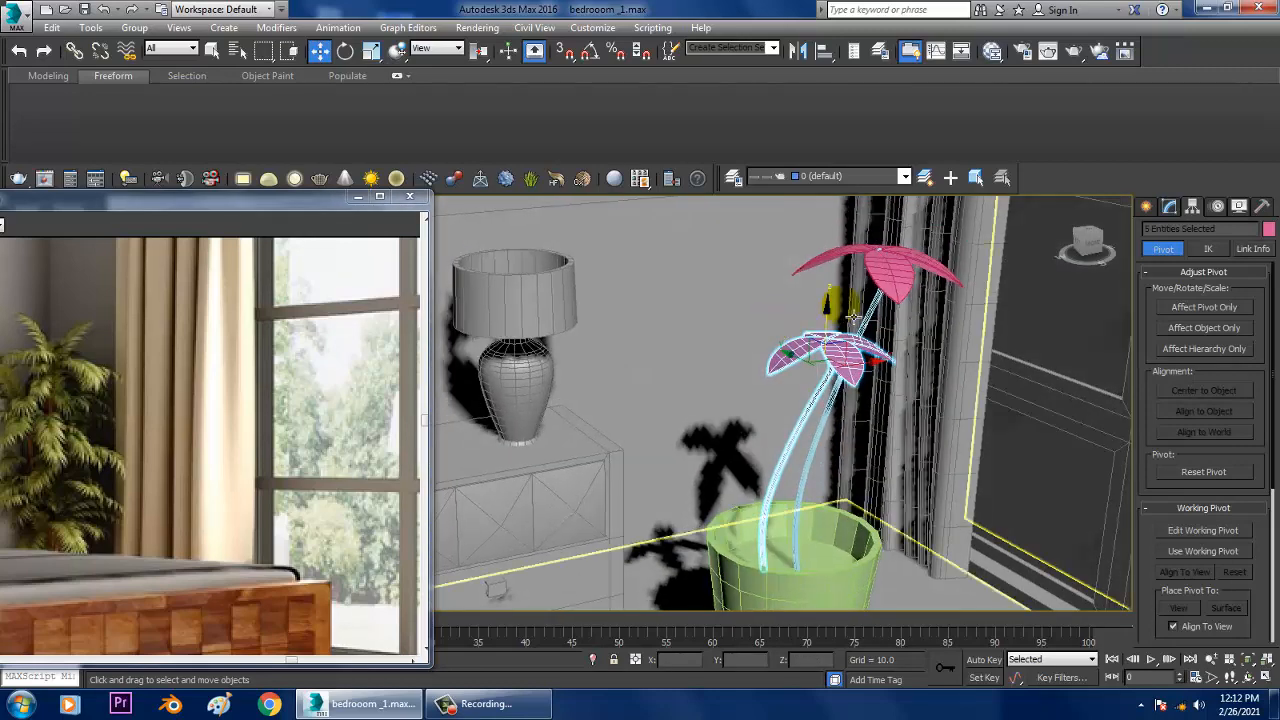
{"action": "middle_click_drag", "start_coordinate": [914, 279], "coordinate": [903, 356], "text": "alt"}
Step: Select both stems with their leaves and make one copy of the pair beside them in the pot
{"action": "left_click", "coordinate": [828, 340], "text": "ctrl"}
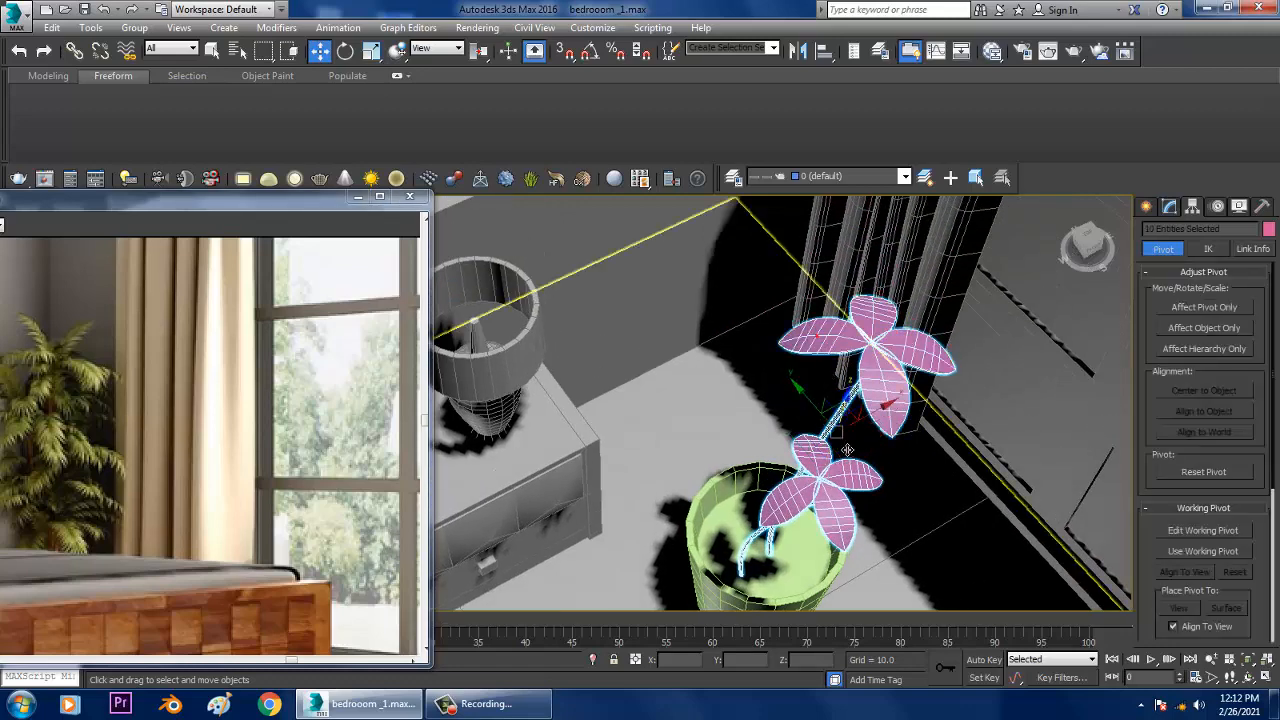
{"action": "middle_click_drag", "start_coordinate": [776, 446], "coordinate": [855, 437], "text": "alt"}
{"action": "left_click_drag", "start_coordinate": [810, 432], "coordinate": [680, 492], "text": "shift"}
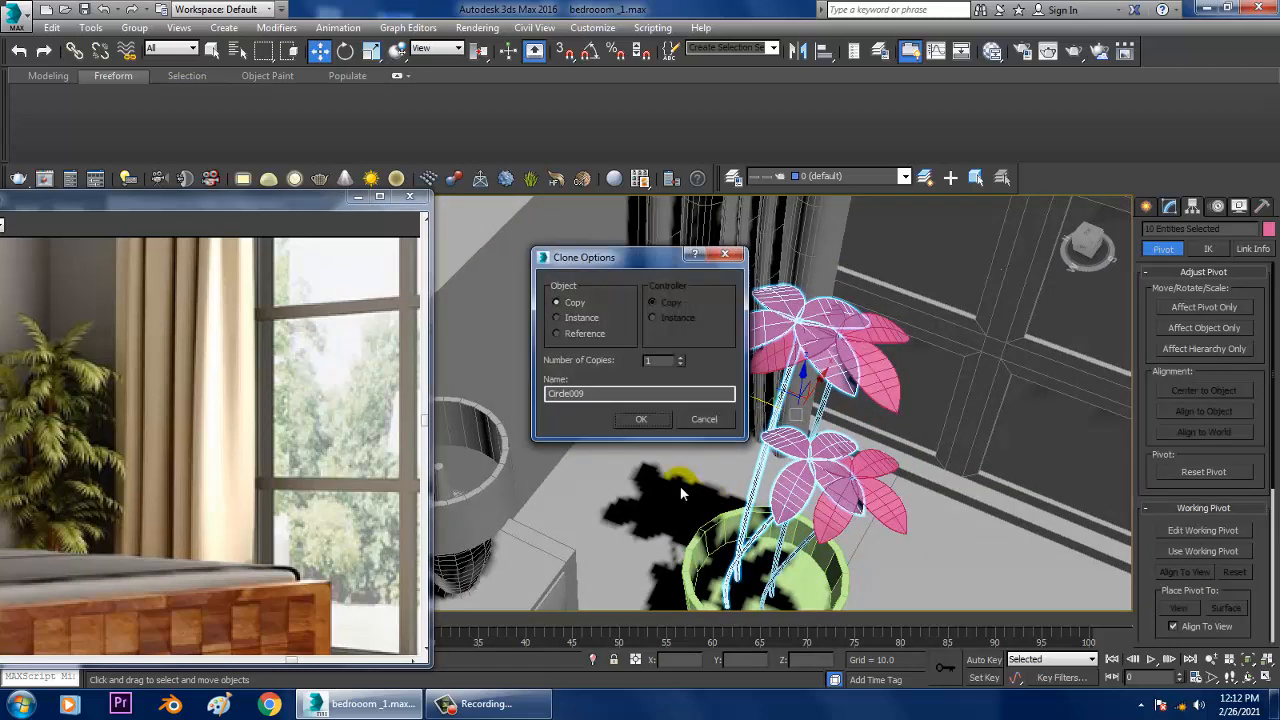
{"action": "left_click", "coordinate": [645, 421]}
Step: Rotate the copied pair of stems around the vertical axis and reposition it inside the pot
{"action": "key", "text": "e"}
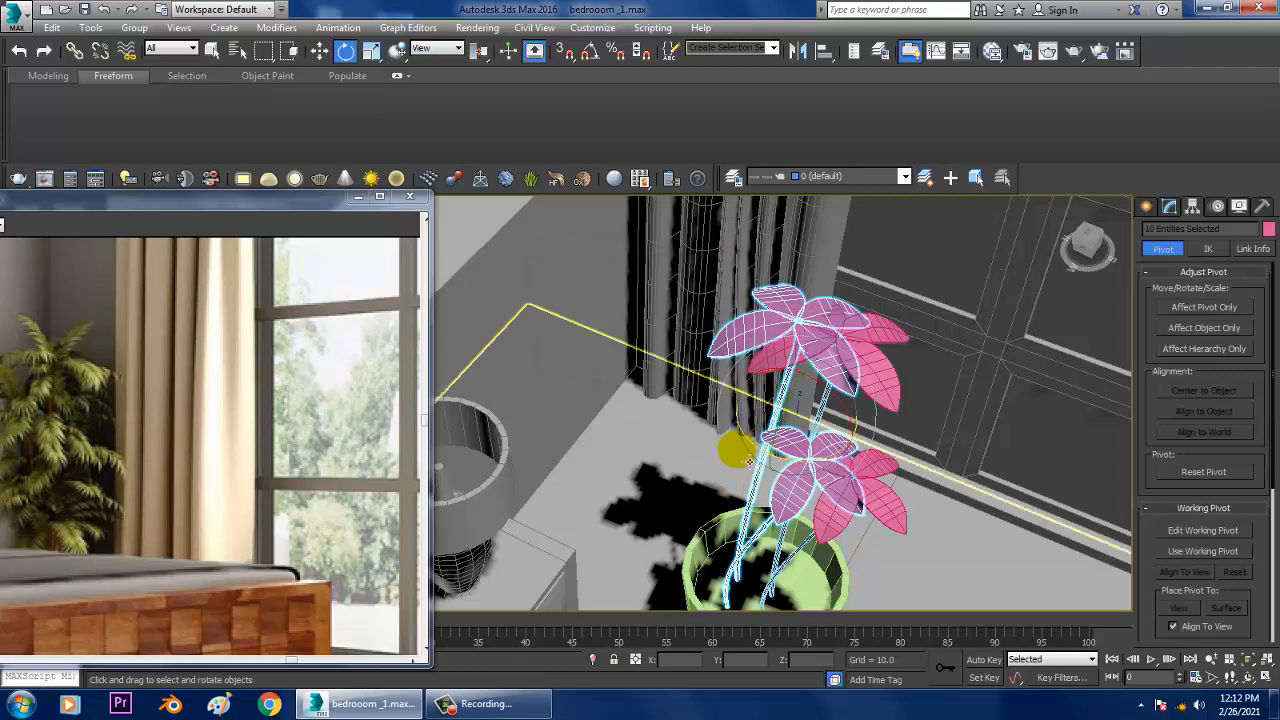
{"action": "left_click_drag", "start_coordinate": [763, 455], "coordinate": [963, 442]}
{"action": "middle_click_drag", "start_coordinate": [963, 442], "coordinate": [748, 377], "text": "alt"}
{"action": "mouse_move", "coordinate": [870, 420]}
{"action": "middle_mouse_down", "text": "alt"}
{"action": "mouse_move", "coordinate": [806, 408]}
{"action": "mouse_move", "coordinate": [828, 400]}
{"action": "mouse_move", "coordinate": [830, 435]}
{"action": "mouse_move", "coordinate": [848, 424]}
{"action": "middle_mouse_up", "text": "alt"}
{"action": "scroll", "coordinate": [846, 424], "scroll_direction": "down", "scroll_amount": 6}
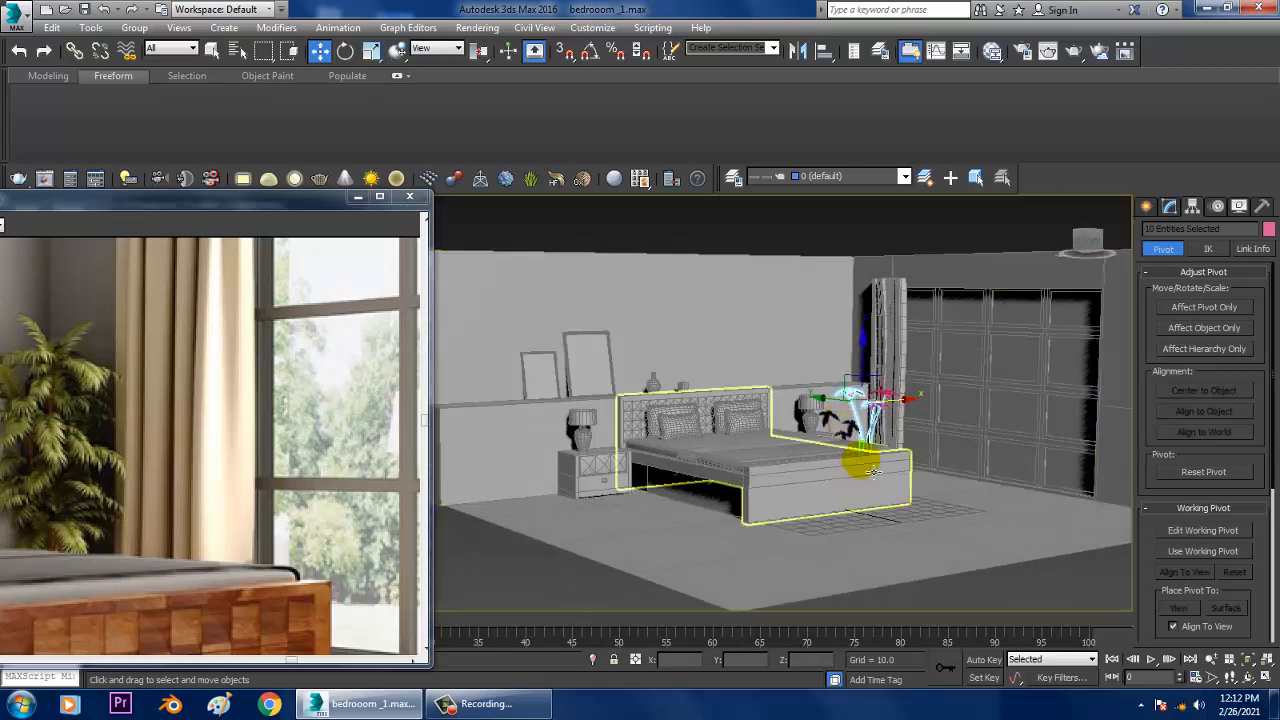
Step: Select every object in the scene, assign them all the same grey object colour, and clear the selection
{"action": "key", "text": "ctrl+a"}
{"action": "left_click", "coordinate": [1268, 229]}
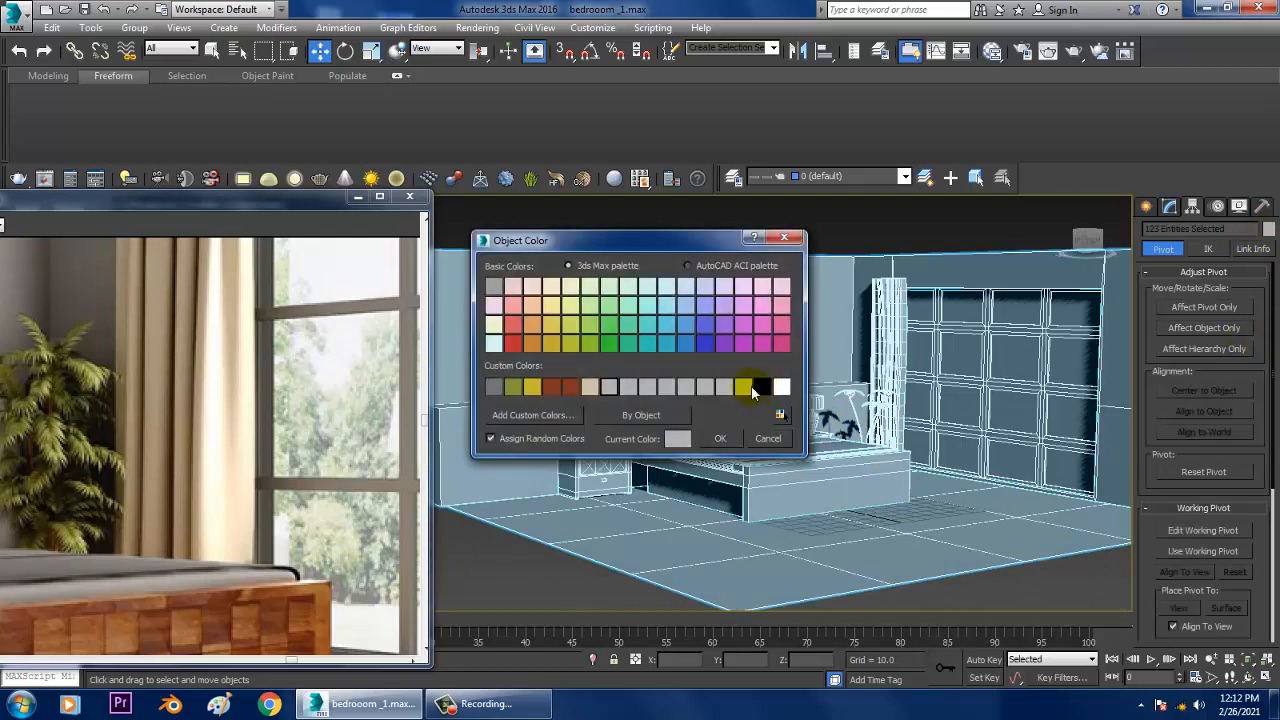
{"action": "left_click", "coordinate": [723, 441]}
{"action": "left_click", "coordinate": [891, 212]}
Step: Minimise the reference image window so the whole bedroom viewport is uncovered
{"action": "scroll", "coordinate": [836, 420], "scroll_direction": "up", "scroll_amount": 4}
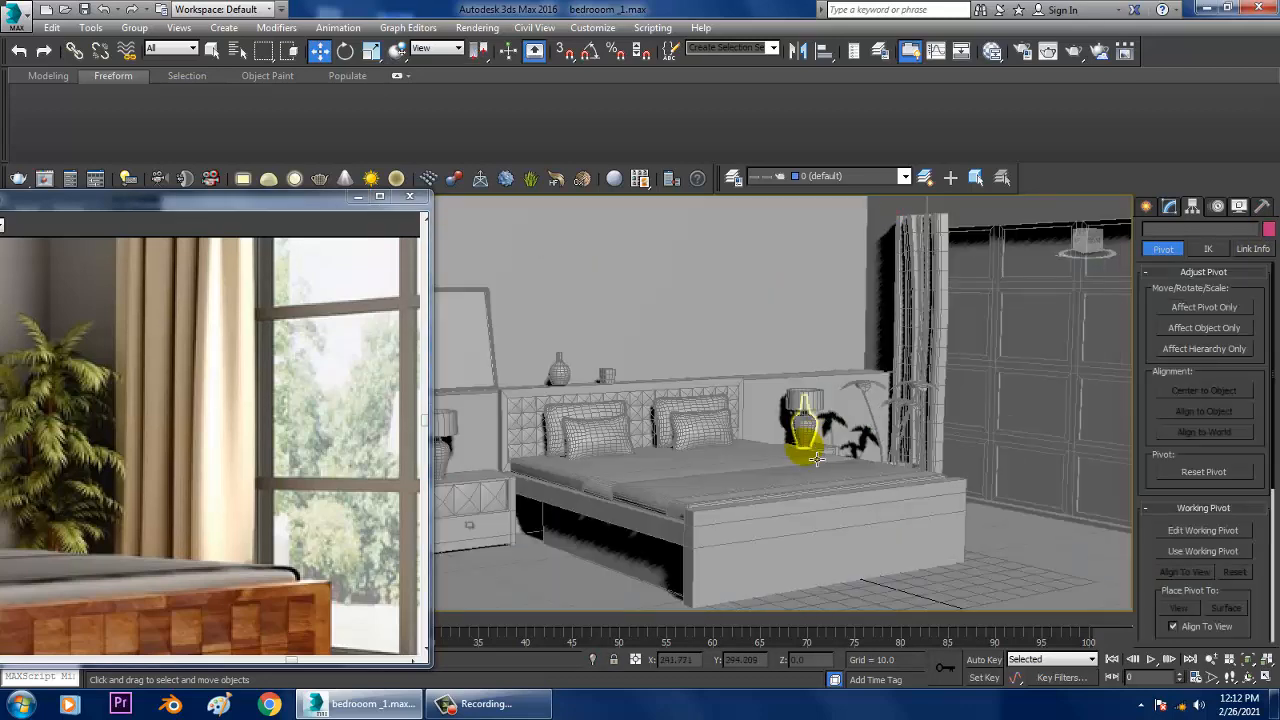
{"action": "middle_click_drag", "start_coordinate": [817, 458], "coordinate": [517, 271], "text": "alt"}
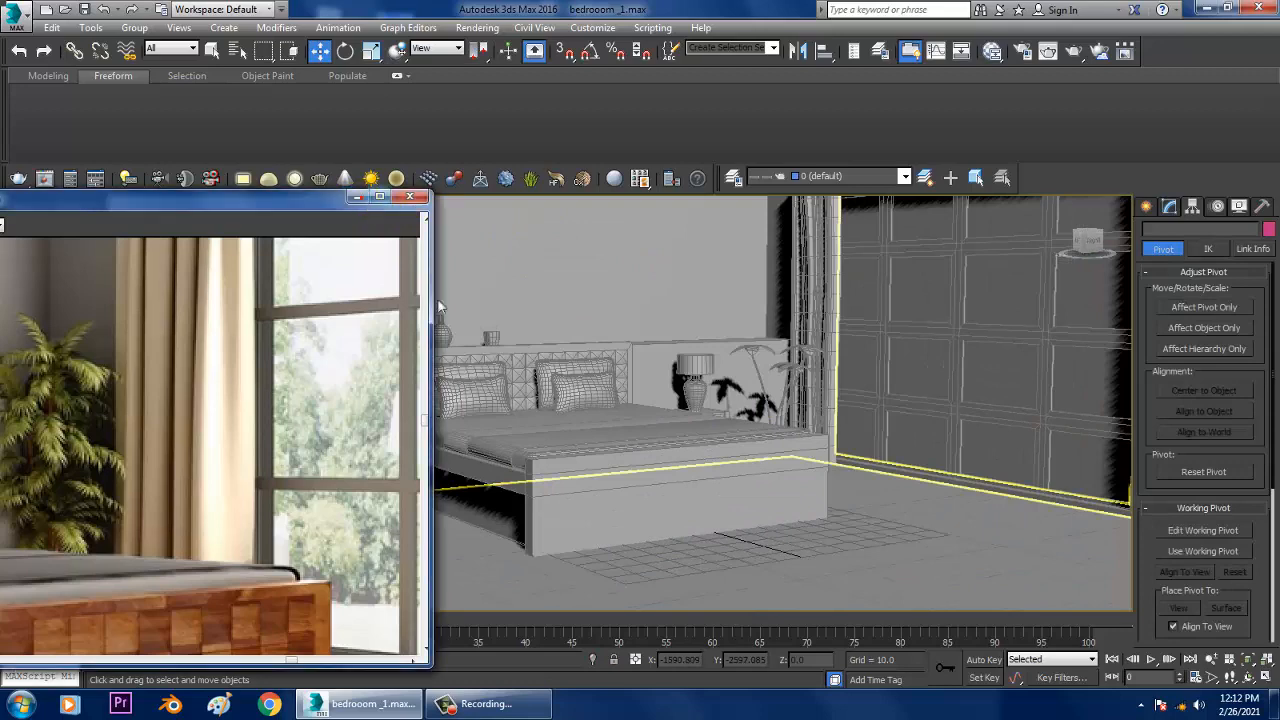
{"action": "left_click", "coordinate": [230, 208]}
{"action": "left_click", "coordinate": [355, 196]}
Step: Collapse the modeling ribbon to enlarge the viewport and frame the bed, lamp and potted plant in perspective
{"action": "middle_click_drag", "start_coordinate": [720, 300], "coordinate": [645, 410], "text": "alt"}
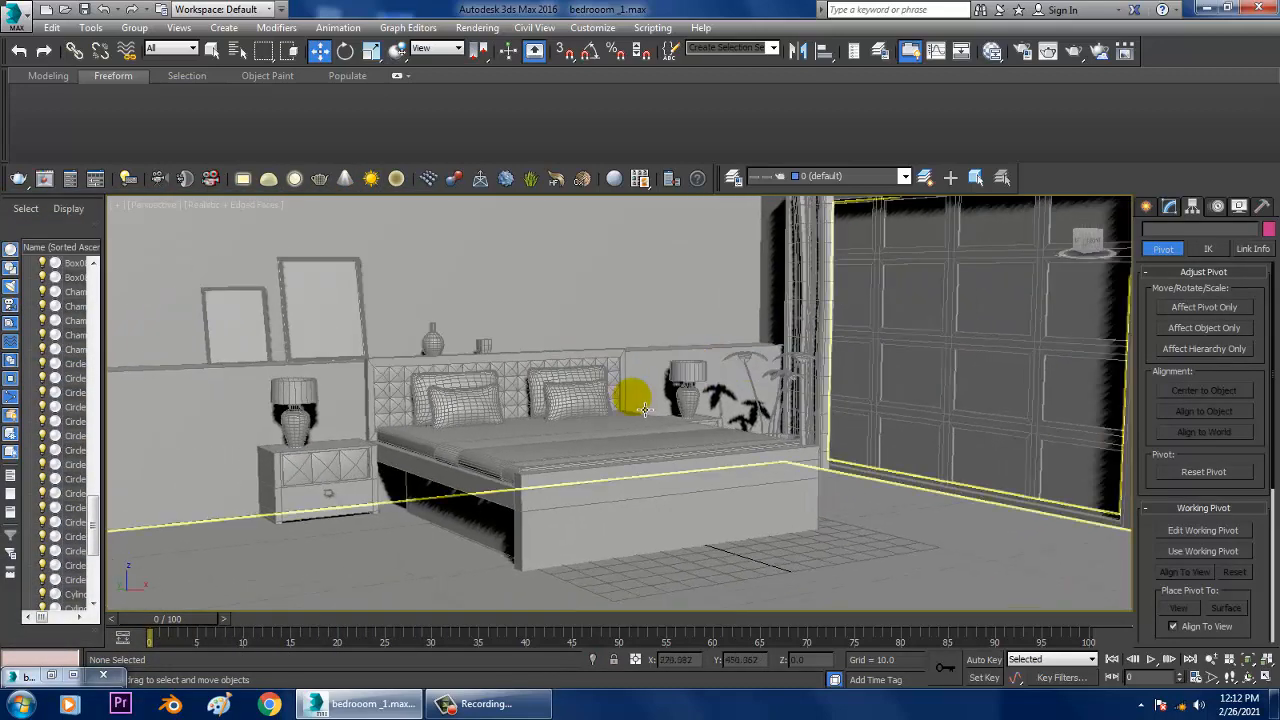
{"action": "scroll", "coordinate": [645, 410], "scroll_direction": "down", "scroll_amount": 10}
{"action": "scroll", "coordinate": [608, 371], "scroll_direction": "up", "scroll_amount": 10}
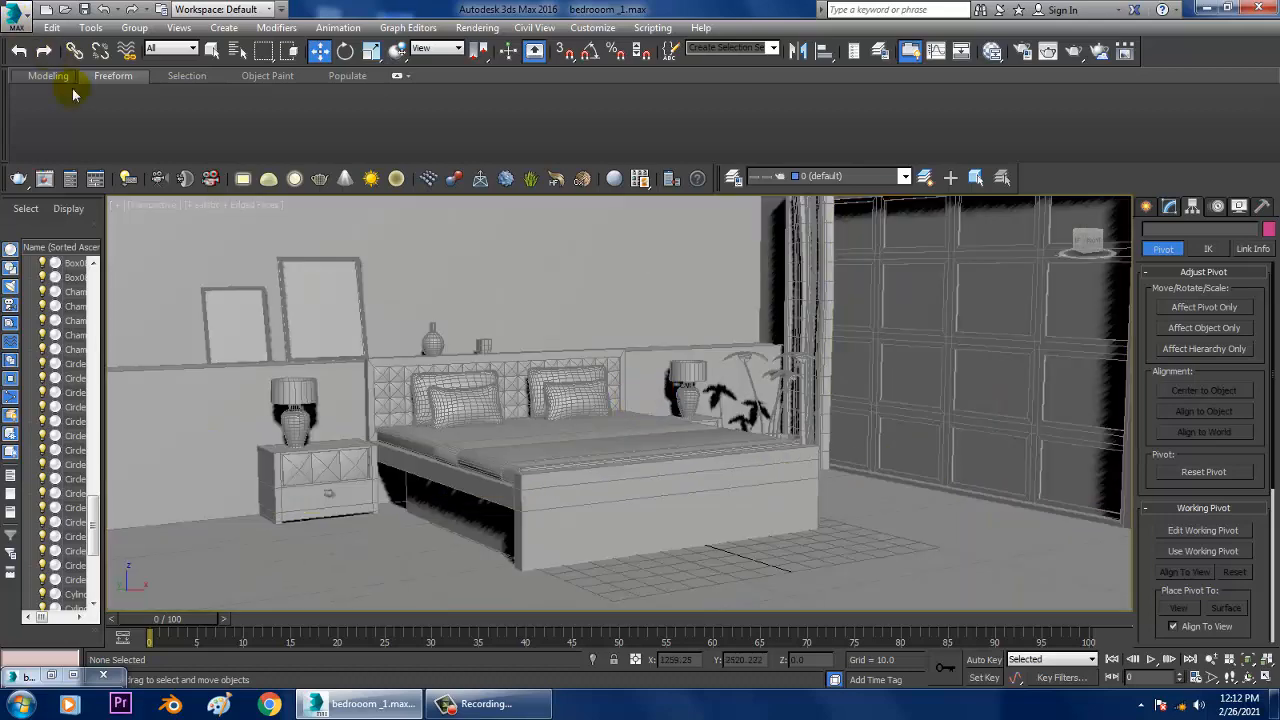
{"action": "left_click", "coordinate": [107, 80]}
{"action": "scroll", "coordinate": [632, 360], "scroll_direction": "up", "scroll_amount": 5}
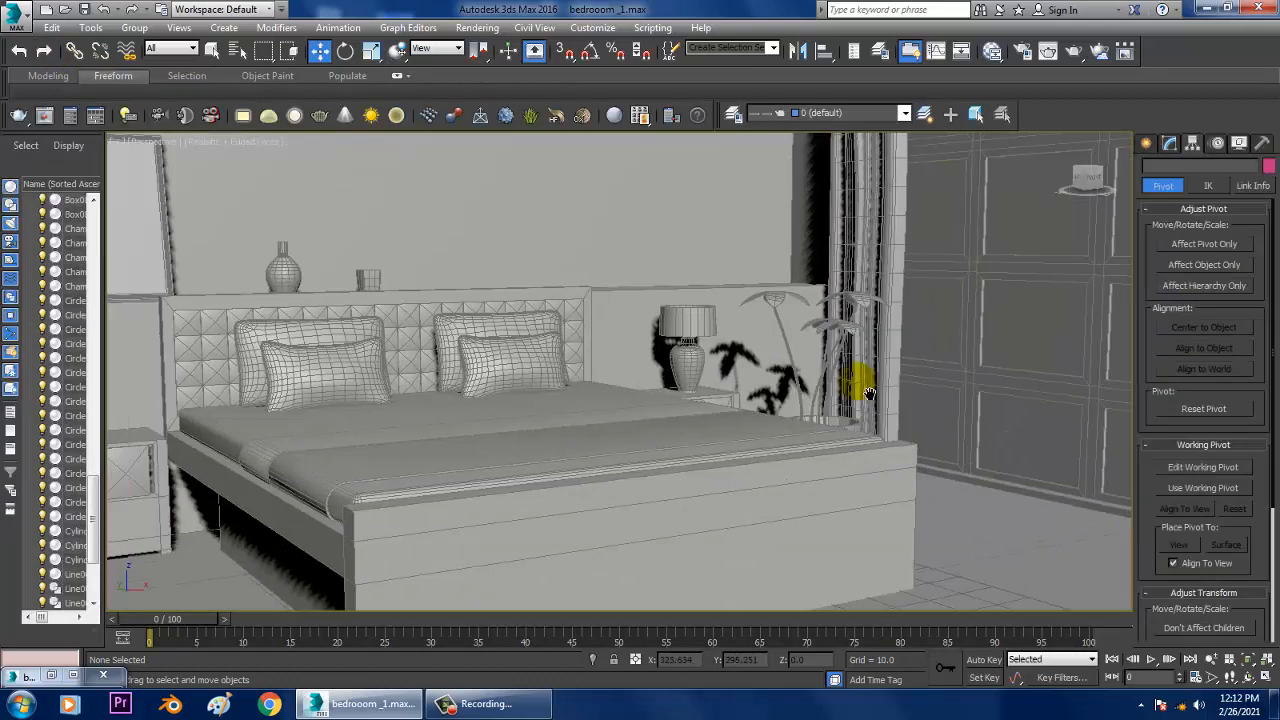
{"action": "scroll", "coordinate": [884, 393], "scroll_direction": "down", "scroll_amount": 6}
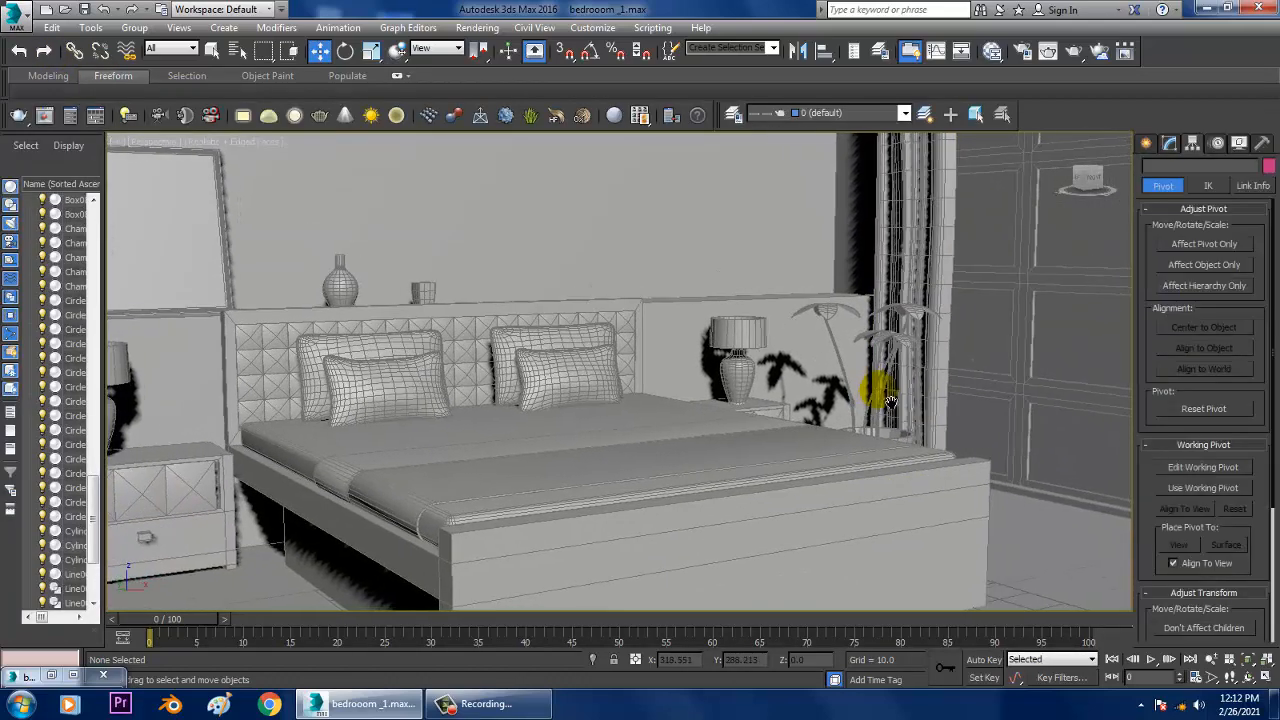
{"action": "scroll", "coordinate": [884, 400], "scroll_direction": "up", "scroll_amount": 4}
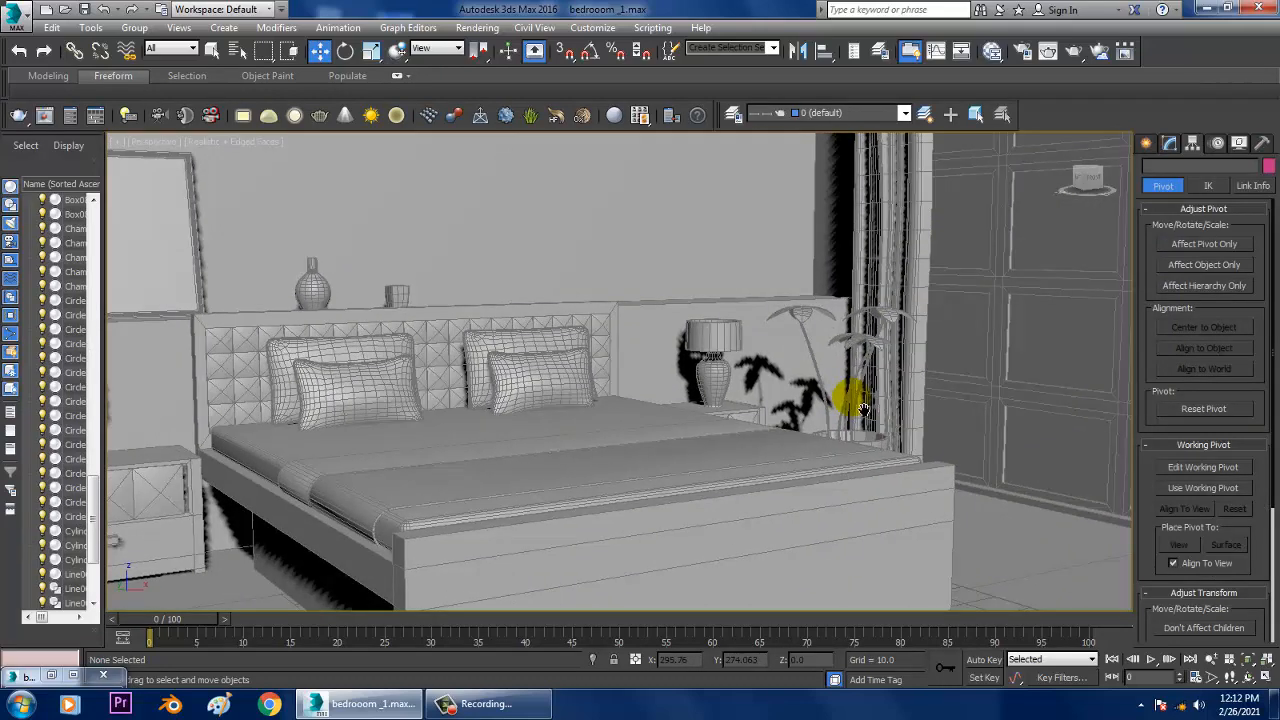